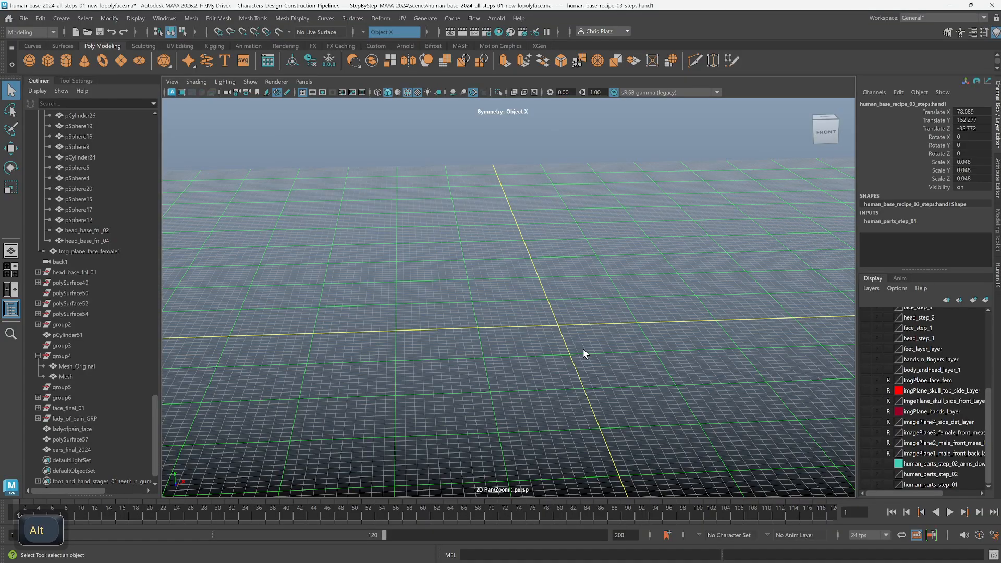
{"action": "left_click_drag", "start_coordinate": [558, 344], "coordinate": [542, 324], "text": "alt"}
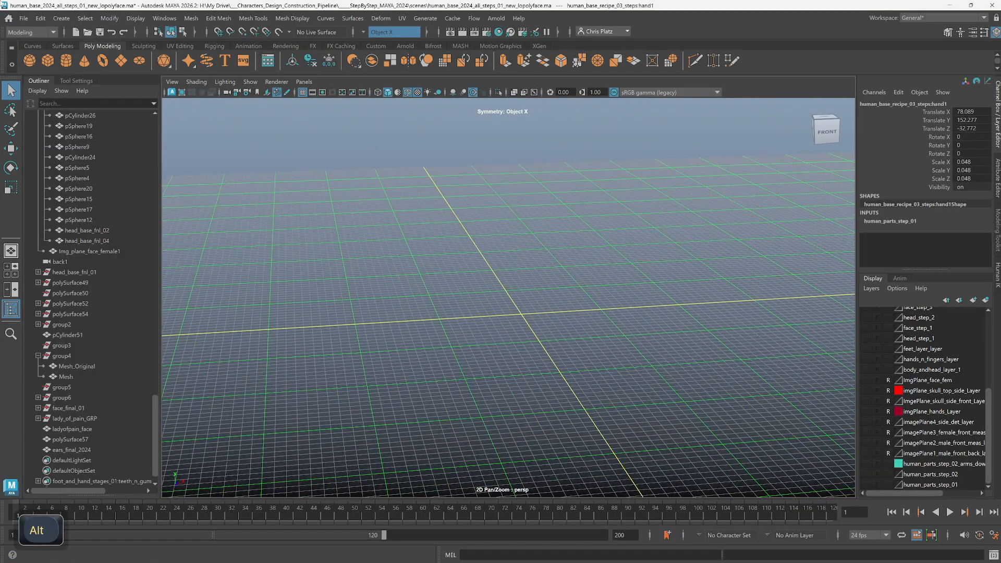
{"action": "left_click", "coordinate": [62, 18]}
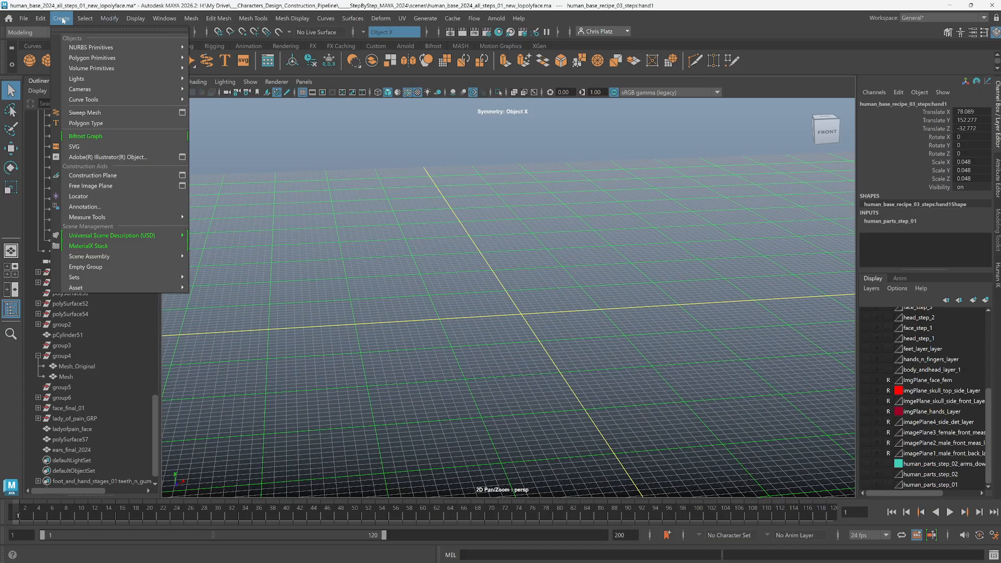
{"action": "mouse_move", "coordinate": [91, 58]}
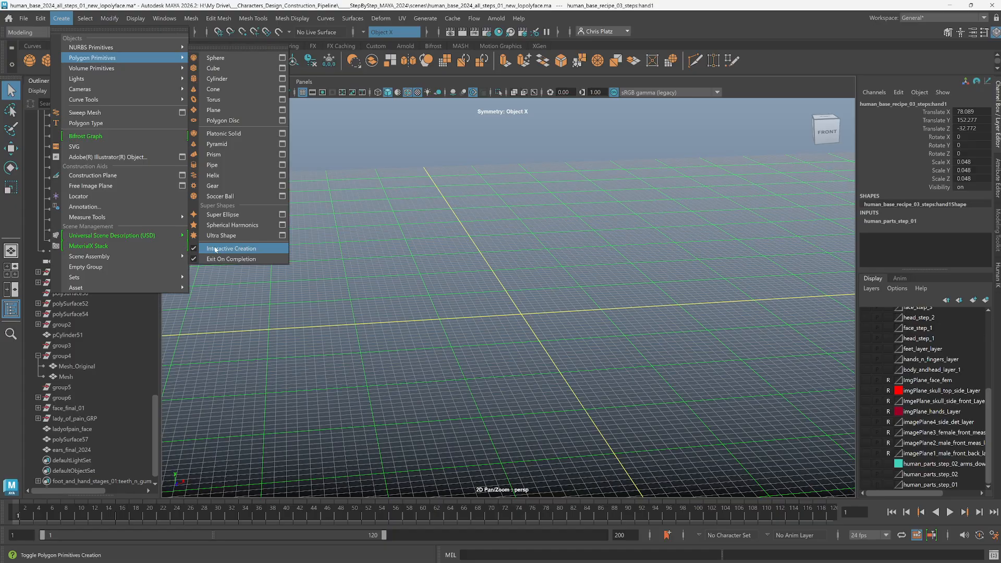
{"action": "left_click", "coordinate": [553, 197]}
{"action": "scroll", "coordinate": [881, 362], "scroll_direction": "up", "scroll_amount": 5}
{"action": "scroll", "coordinate": [687, 332], "scroll_direction": "down", "scroll_amount": 5}
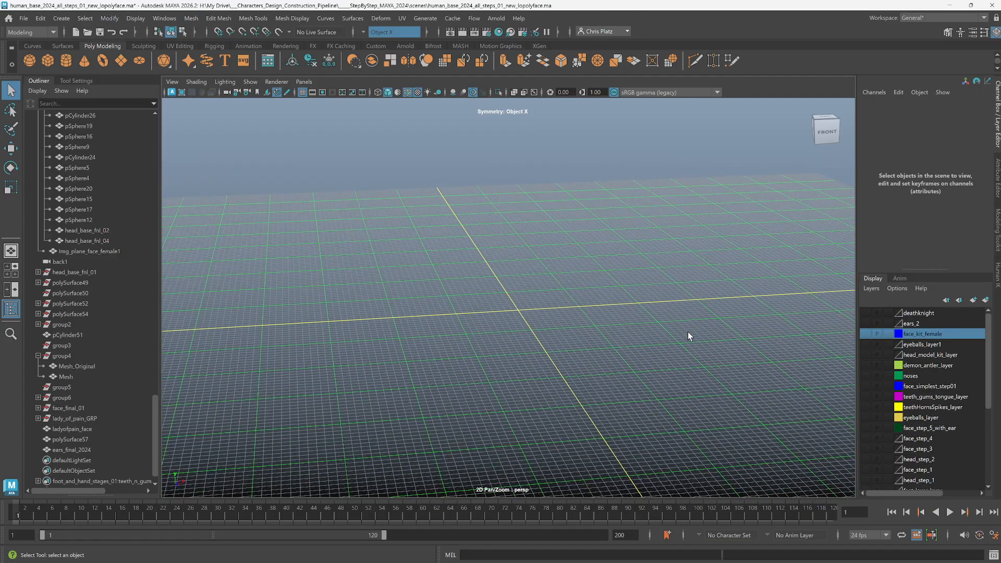
Save the scene file, continuing past the student version notice.
{"action": "scroll", "coordinate": [905, 441], "scroll_direction": "down", "scroll_amount": 2}
{"action": "scroll", "coordinate": [907, 444], "scroll_direction": "down", "scroll_amount": 3}
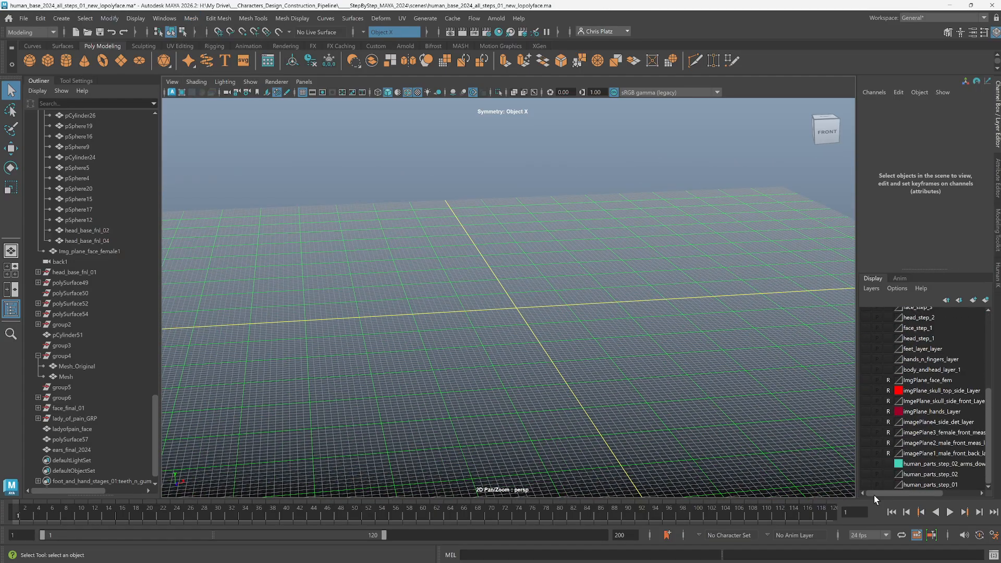
{"action": "key", "text": "ctrl+s"}
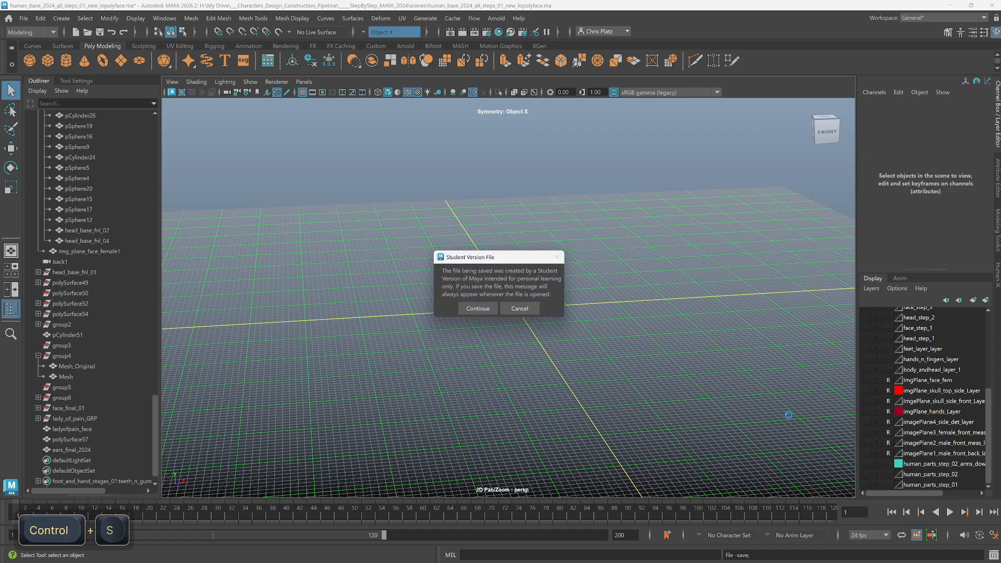
{"action": "left_click", "coordinate": [476, 309]}
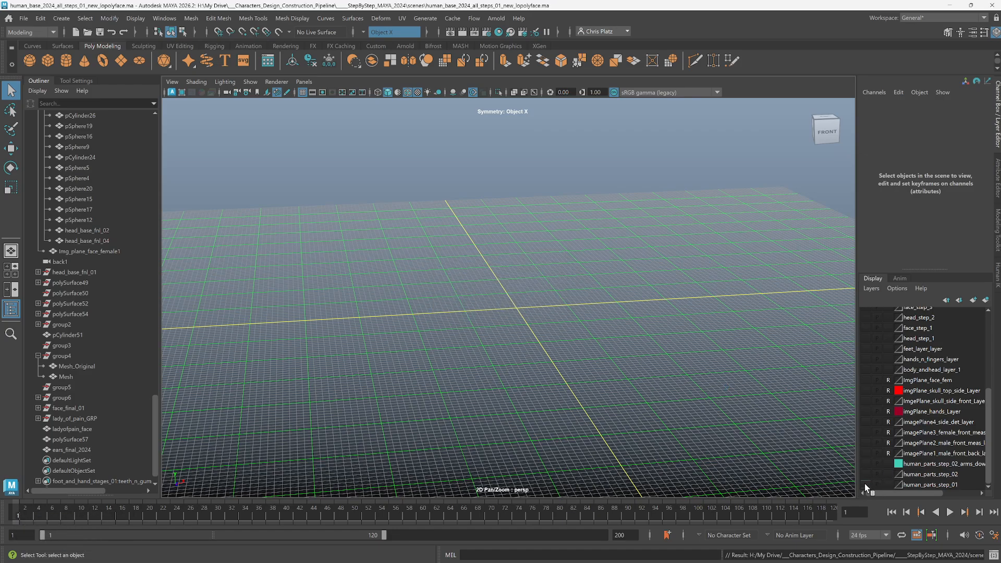
Show the layers human_parts_step_01, human_parts_step_02 and the arms-down version of human_parts_step_02 in the viewport.
{"action": "left_click", "coordinate": [865, 484]}
{"action": "left_click", "coordinate": [865, 474]}
{"action": "left_click", "coordinate": [866, 463]}
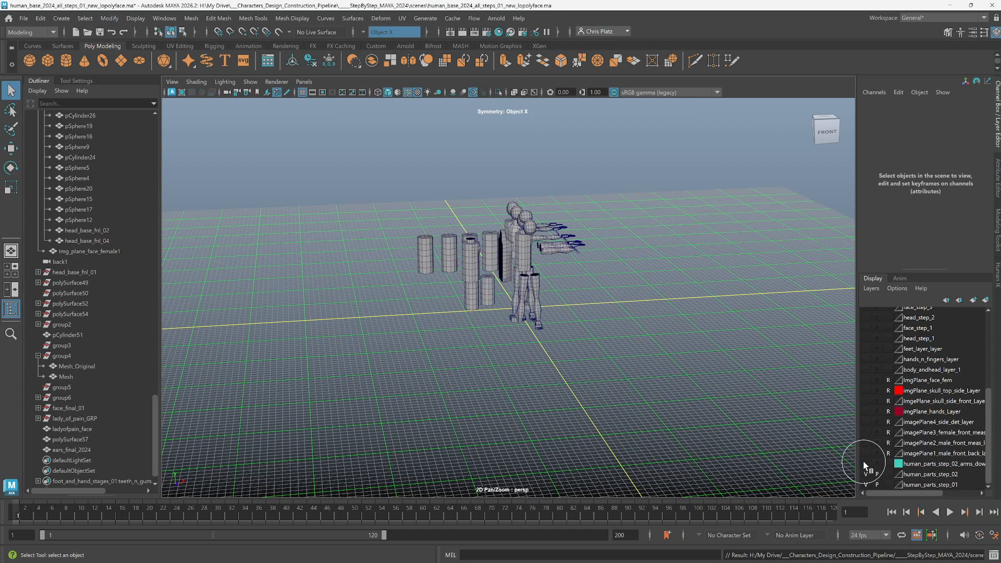
{"action": "middle_click_drag", "start_coordinate": [599, 349], "coordinate": [738, 440], "text": "alt"}
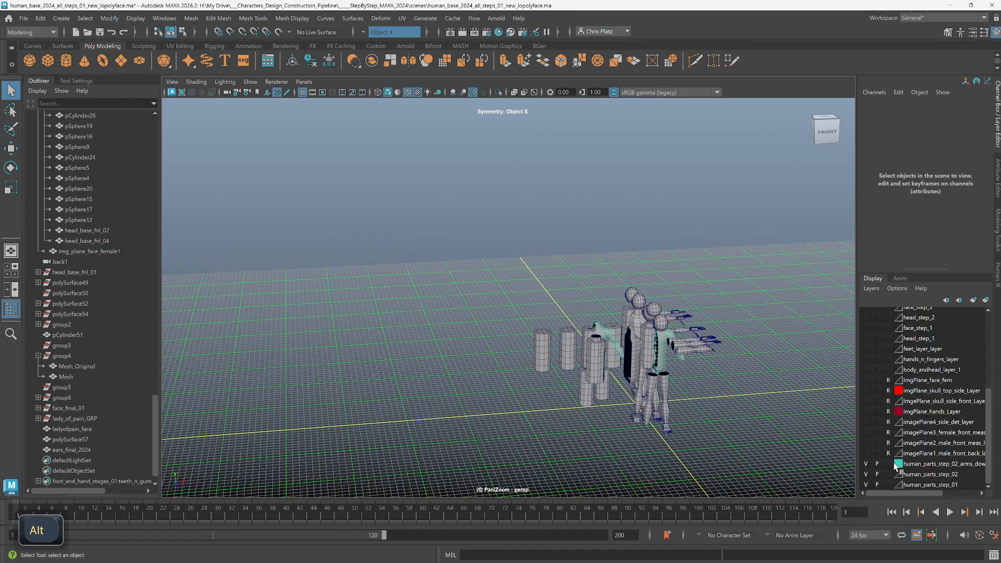
Show the image plane reference layers except imgPlane_skull_top_side_Layer, plus body_andhead_layer_1, and examine the block-out figures beside the finished body.
{"action": "left_click", "coordinate": [865, 442]}
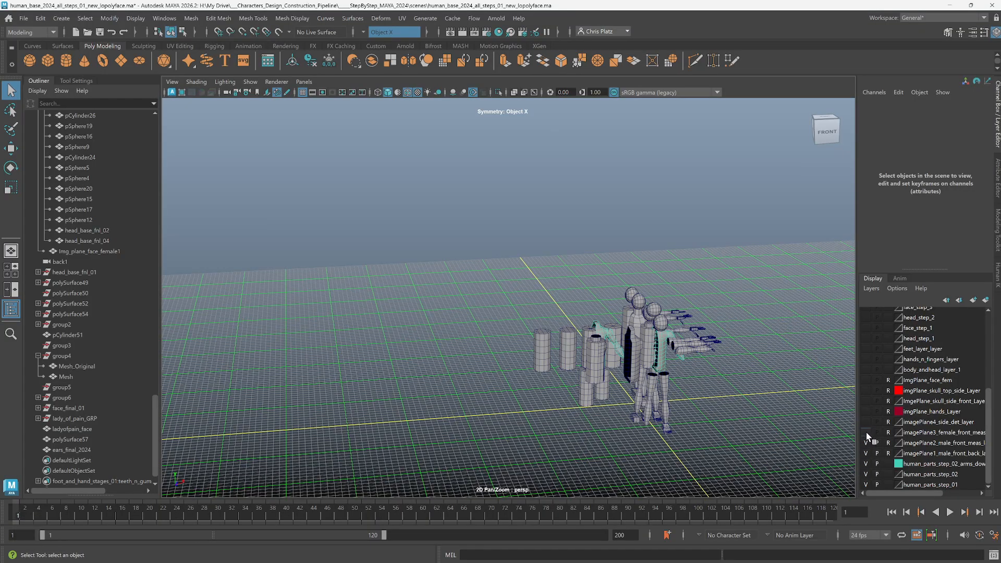
{"action": "left_click", "coordinate": [865, 422]}
{"action": "left_click", "coordinate": [865, 410]}
{"action": "left_click", "coordinate": [865, 380]}
{"action": "left_click", "coordinate": [865, 369]}
{"action": "left_click_drag", "start_coordinate": [765, 367], "coordinate": [589, 394], "text": "alt"}
{"action": "middle_click_drag", "start_coordinate": [589, 394], "coordinate": [568, 327], "text": "alt"}
{"action": "right_click_drag", "start_coordinate": [574, 327], "coordinate": [632, 358], "text": "alt"}
{"action": "middle_click_drag", "start_coordinate": [631, 358], "coordinate": [500, 307], "text": "alt"}
{"action": "right_click_drag", "start_coordinate": [686, 352], "coordinate": [824, 364], "text": "alt"}
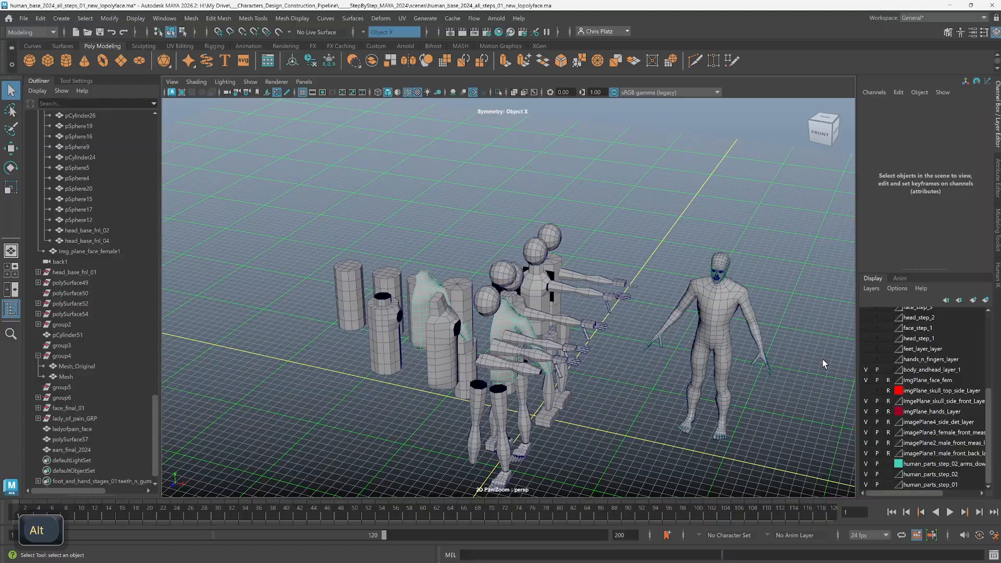
Show the layers imgPlane_skull_top_side_Layer, hands_n_fingers_layer, feet_layer_layer and head_step_1.
{"action": "left_click", "coordinate": [865, 390]}
{"action": "left_click", "coordinate": [865, 359]}
{"action": "left_click", "coordinate": [865, 349]}
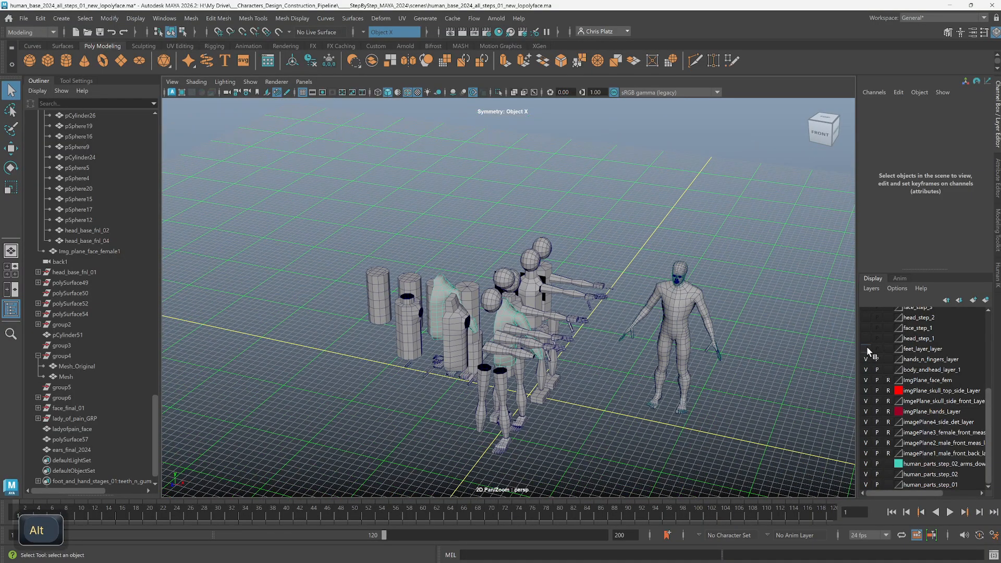
{"action": "left_click", "coordinate": [865, 338]}
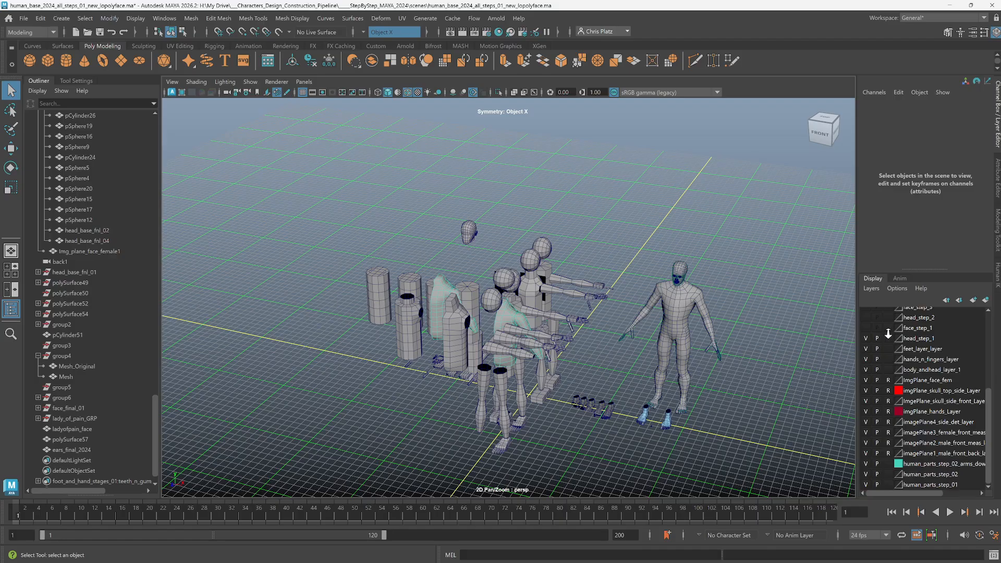
Show the face_step_1 and head_step_2 layers and examine the heads, facial parts and face reference image up close.
{"action": "left_click_drag", "start_coordinate": [986, 423], "coordinate": [982, 325]}
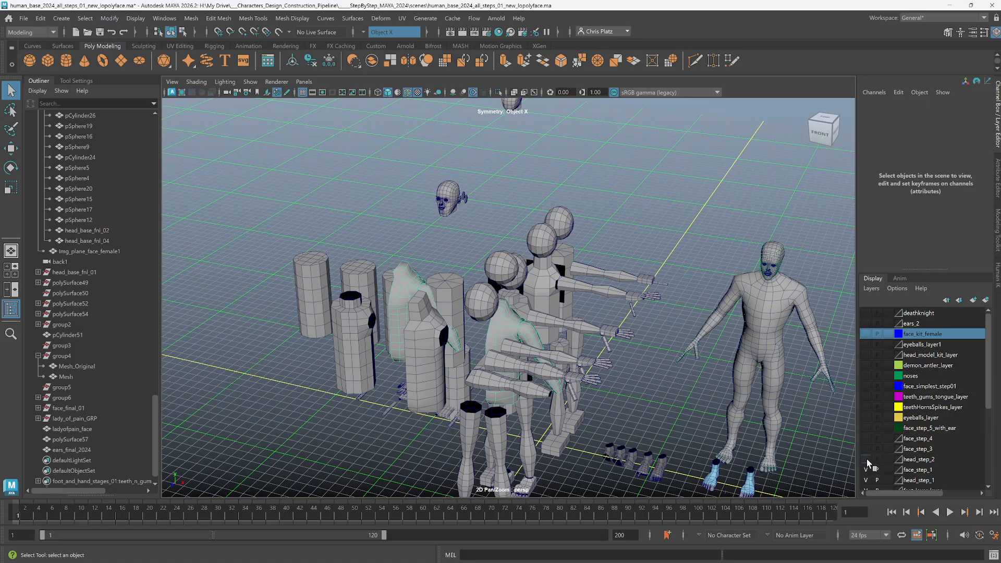
{"action": "left_click", "coordinate": [867, 461]}
{"action": "scroll", "coordinate": [656, 382], "scroll_direction": "down", "scroll_amount": 2}
{"action": "scroll", "coordinate": [539, 296], "scroll_direction": "up", "scroll_amount": 7}
{"action": "middle_click_drag", "start_coordinate": [550, 276], "coordinate": [559, 335], "text": "alt"}
{"action": "scroll", "coordinate": [603, 393], "scroll_direction": "up", "scroll_amount": 3}
{"action": "left_click_drag", "start_coordinate": [500, 325], "coordinate": [543, 320], "text": "alt"}
{"action": "scroll", "coordinate": [592, 356], "scroll_direction": "down", "scroll_amount": 4}
{"action": "middle_click_drag", "start_coordinate": [593, 357], "coordinate": [523, 373], "text": "alt"}
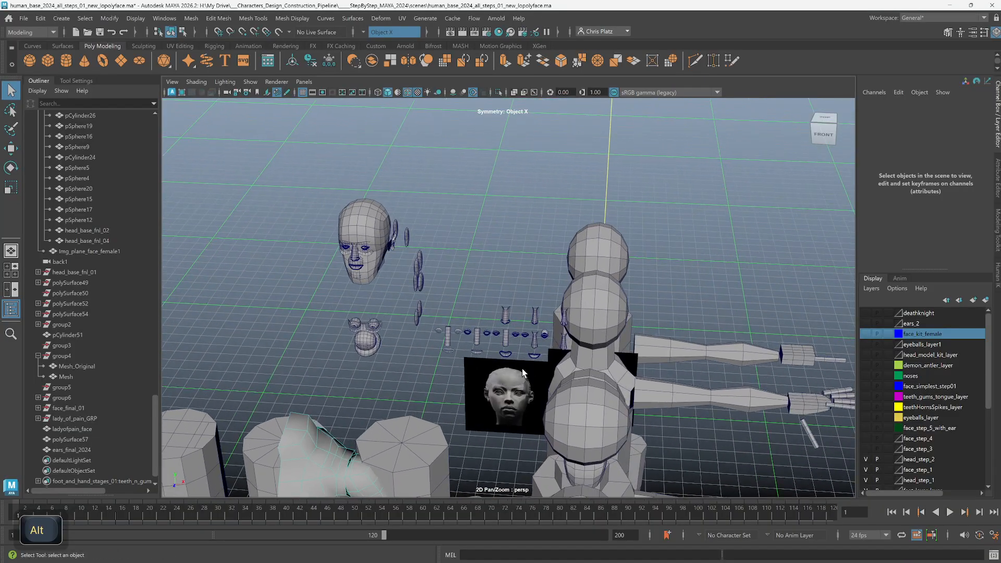
{"action": "scroll", "coordinate": [640, 411], "scroll_direction": "down", "scroll_amount": 3}
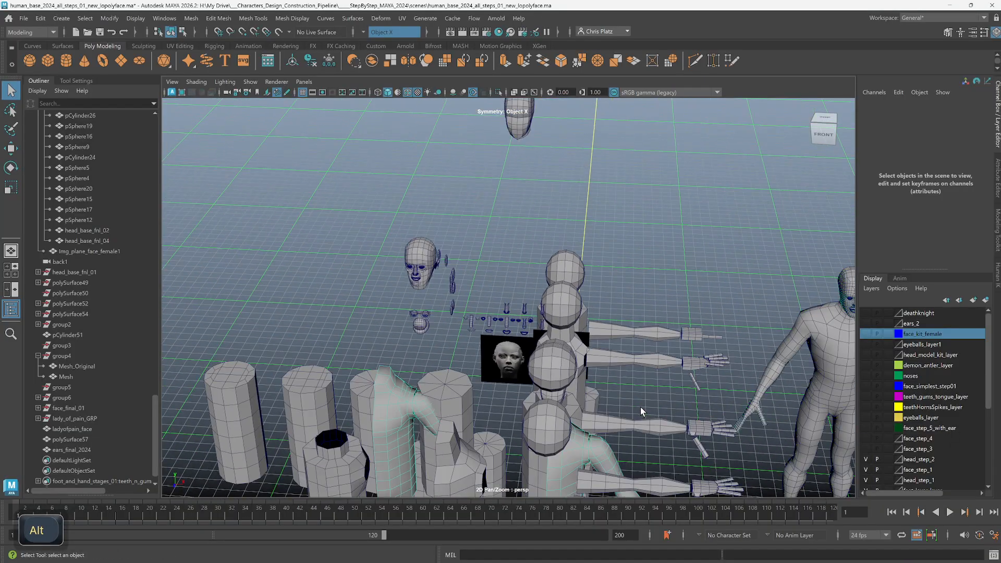
Show the face_step_3, face_step_4, face_step_5_with_ear, eyeballs, teethHornsSpikes and teeth_gums_tongue layers and examine their meshes.
{"action": "left_click", "coordinate": [865, 449]}
{"action": "left_click", "coordinate": [865, 437]}
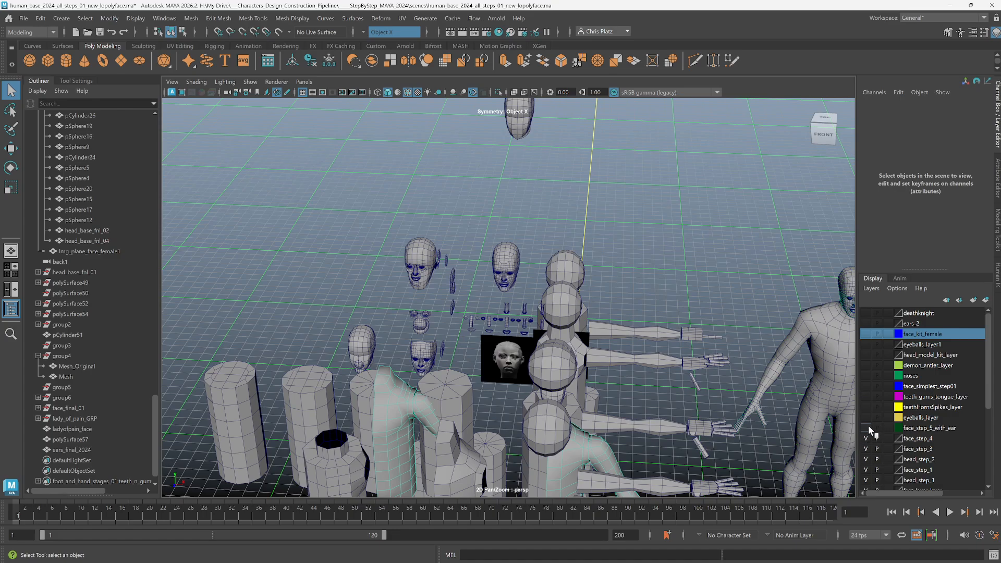
{"action": "left_click", "coordinate": [866, 428]}
{"action": "left_click", "coordinate": [865, 407]}
{"action": "left_click", "coordinate": [865, 396]}
{"action": "left_click_drag", "start_coordinate": [516, 291], "coordinate": [553, 289], "text": "alt"}
{"action": "scroll", "coordinate": [561, 226], "scroll_direction": "up", "scroll_amount": 10, "text": "alt"}
{"action": "left_click_drag", "start_coordinate": [565, 234], "coordinate": [468, 230], "text": "alt"}
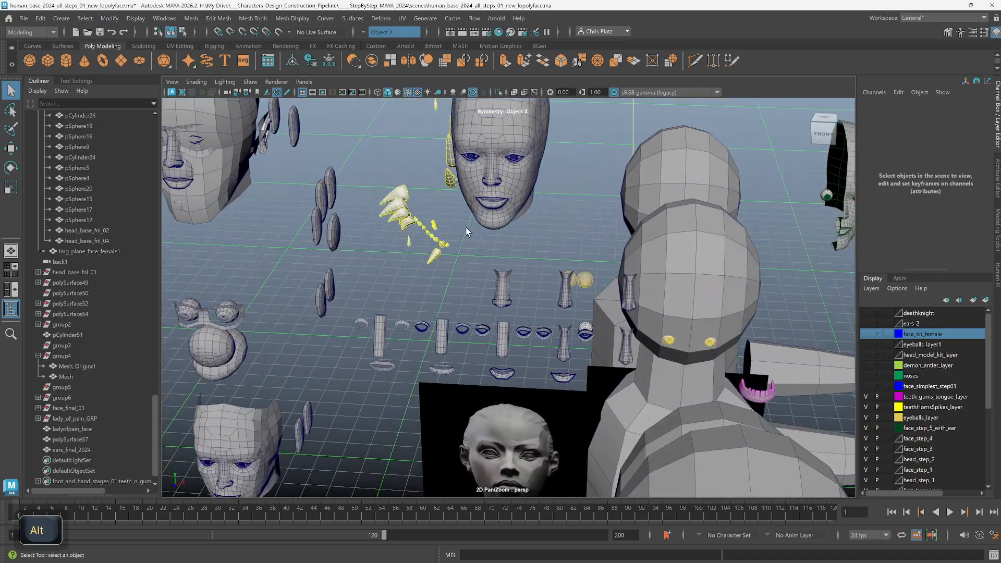
{"action": "middle_click_drag", "start_coordinate": [468, 230], "coordinate": [502, 283], "text": "alt"}
{"action": "scroll", "coordinate": [502, 283], "scroll_direction": "down", "scroll_amount": 5, "text": "alt"}
{"action": "middle_click_drag", "start_coordinate": [542, 352], "coordinate": [538, 320], "text": "alt"}
{"action": "scroll", "coordinate": [538, 320], "scroll_direction": "down", "scroll_amount": 5, "text": "alt"}
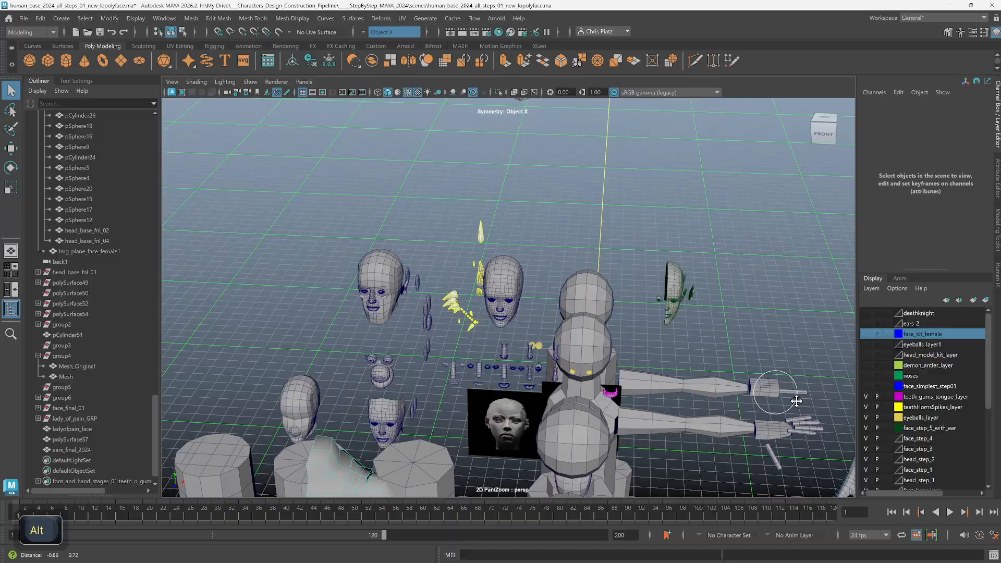
Show the layers face_simplest_step01, noses and demon_antler_layer.
{"action": "middle_click_drag", "start_coordinate": [793, 402], "coordinate": [895, 386], "text": "alt"}
{"action": "left_click", "coordinate": [866, 388]}
{"action": "scroll", "coordinate": [688, 373], "scroll_direction": "down", "scroll_amount": 4}
{"action": "middle_click_drag", "start_coordinate": [688, 372], "coordinate": [664, 348], "text": "alt"}
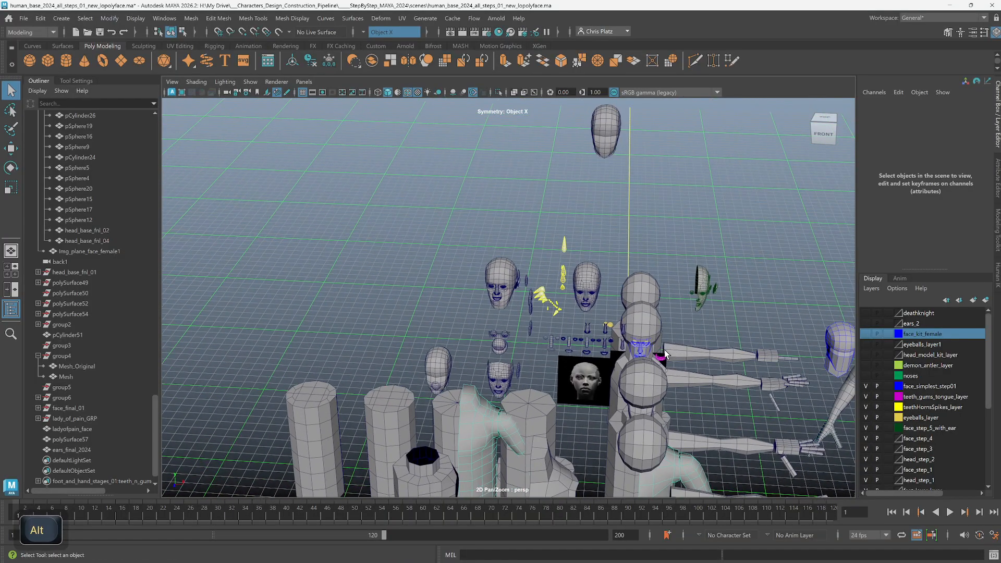
{"action": "left_click", "coordinate": [867, 375]}
{"action": "left_click", "coordinate": [866, 365]}
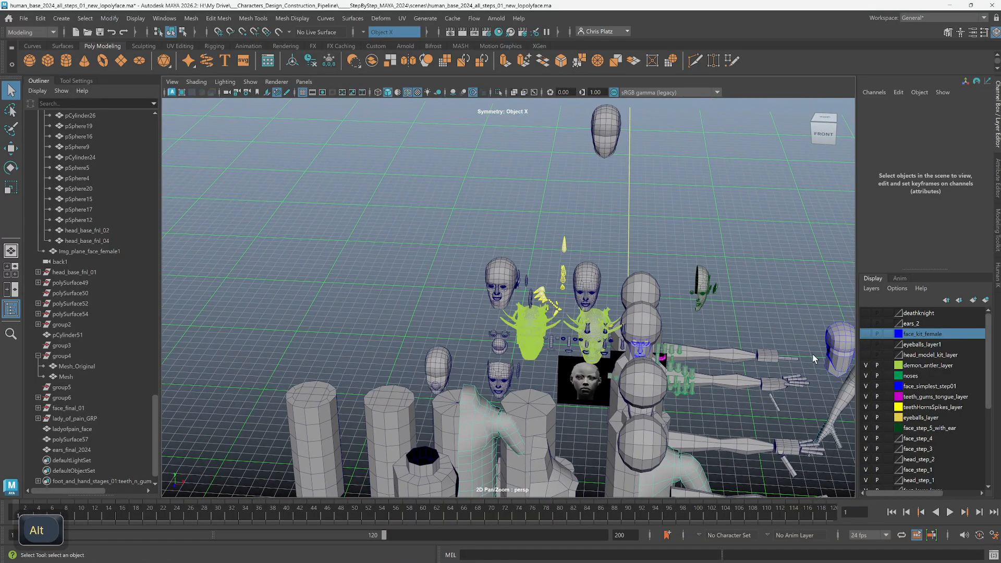
Select the demon antler head mesh, frame it in the view and examine it from several angles, with head_model_kit_layer shown.
{"action": "left_click_drag", "start_coordinate": [566, 341], "coordinate": [534, 257], "text": "alt"}
{"action": "left_click", "coordinate": [518, 240]}
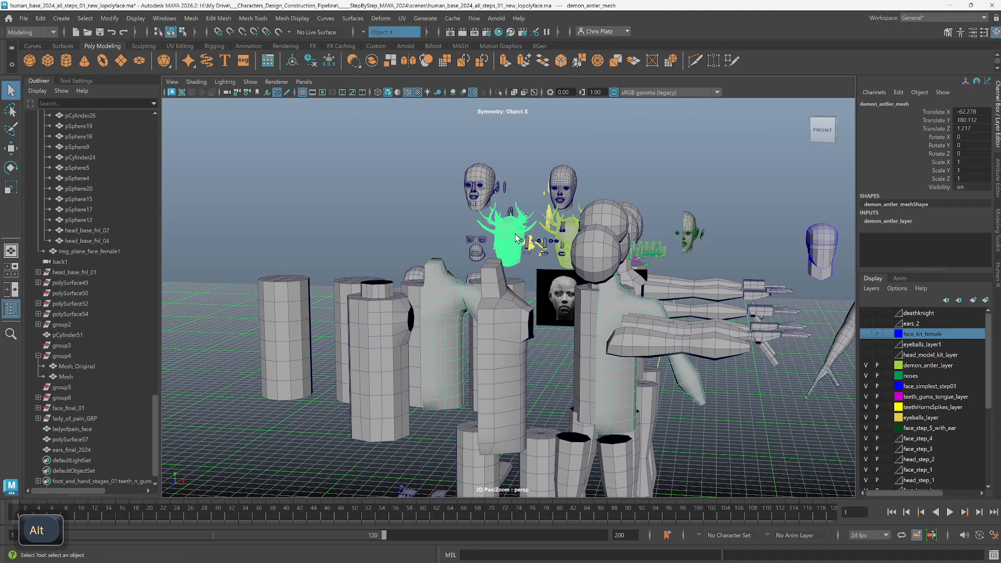
{"action": "key", "text": "f"}
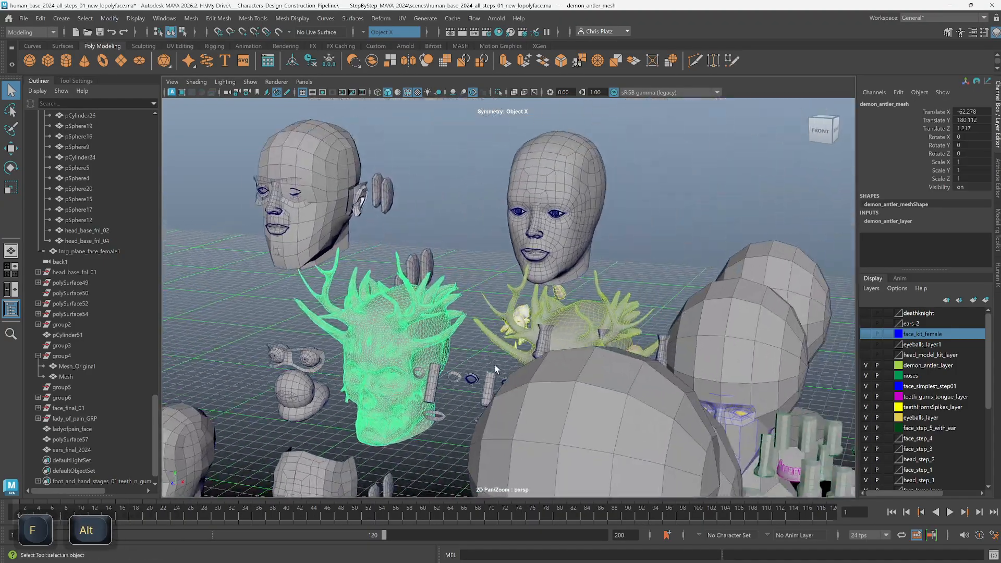
{"action": "left_click_drag", "start_coordinate": [496, 368], "coordinate": [718, 367], "text": "alt"}
{"action": "left_click_drag", "start_coordinate": [625, 371], "coordinate": [851, 350], "text": "alt"}
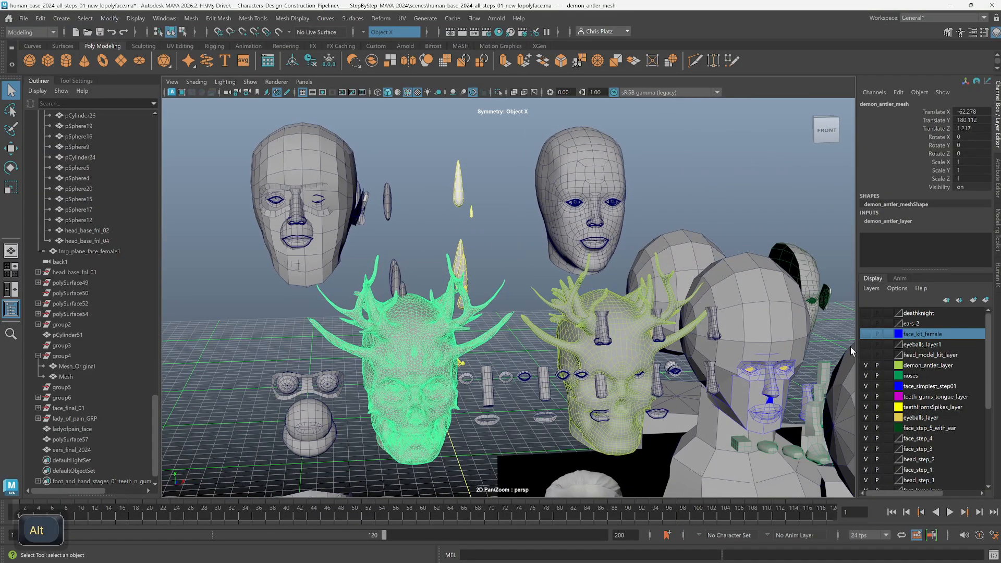
{"action": "left_click_drag", "start_coordinate": [658, 340], "coordinate": [833, 346], "text": "alt"}
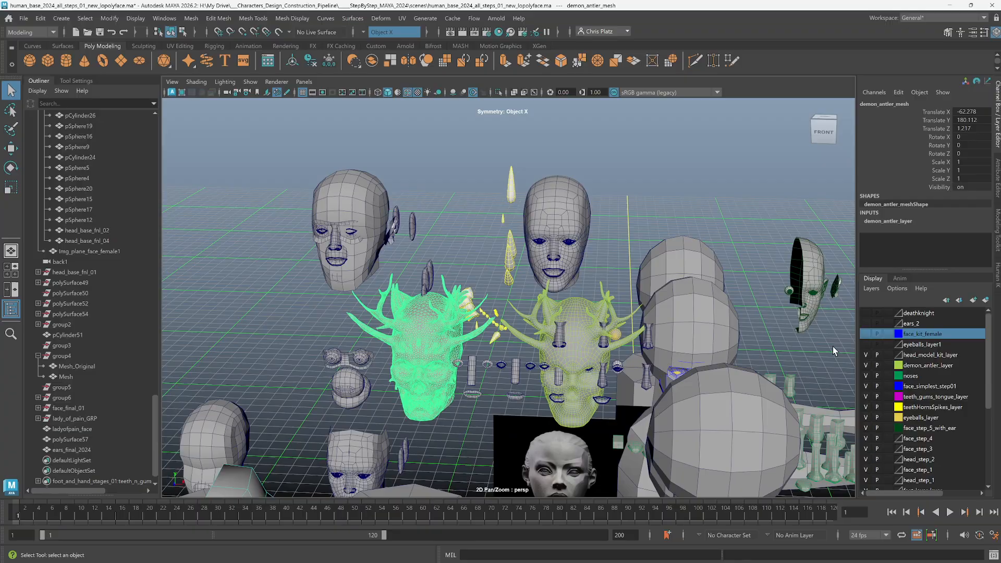
Show the face_kit_female and ears_2 layers and examine the female face kit among the heads.
{"action": "left_click", "coordinate": [866, 333]}
{"action": "left_click_drag", "start_coordinate": [758, 344], "coordinate": [879, 367], "text": "alt"}
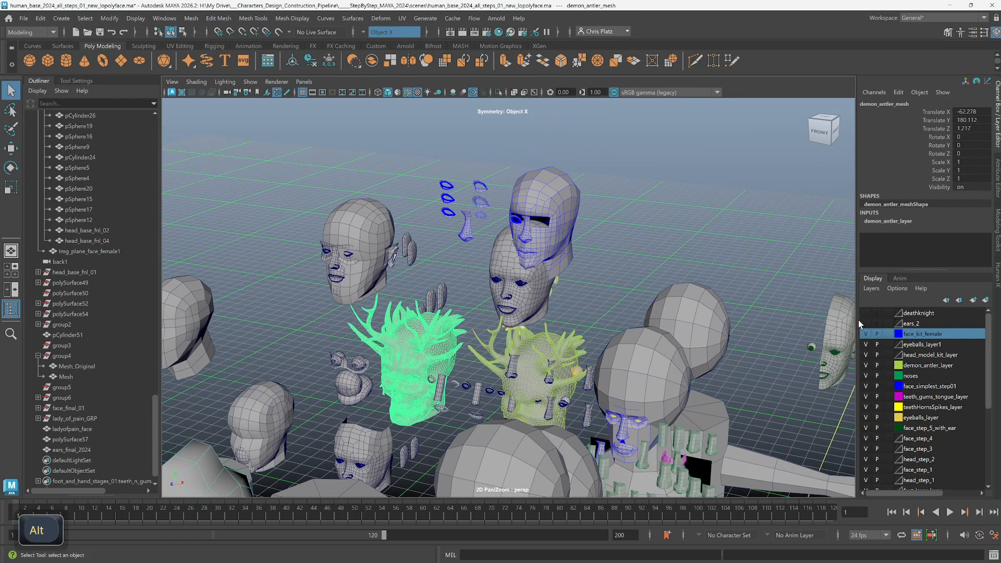
{"action": "left_click", "coordinate": [866, 325]}
{"action": "scroll", "coordinate": [685, 347], "scroll_direction": "down", "scroll_amount": 5}
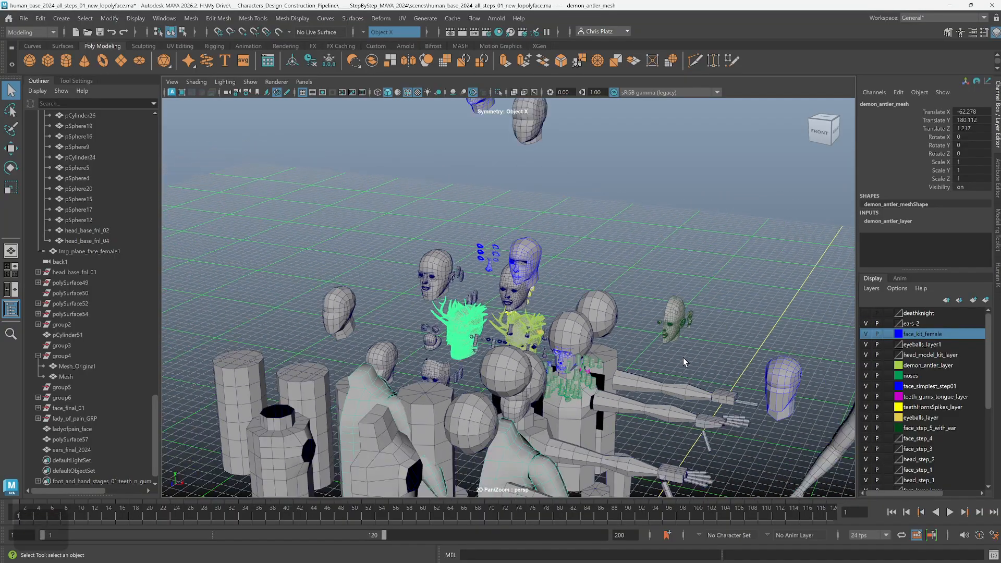
Show the deathknight layer and view the complete line-up of characters and parts from the front.
{"action": "left_click", "coordinate": [866, 313]}
{"action": "scroll", "coordinate": [646, 334], "scroll_direction": "down", "scroll_amount": 5}
{"action": "left_click_drag", "start_coordinate": [469, 318], "coordinate": [581, 268], "text": "alt"}
{"action": "middle_click_drag", "start_coordinate": [581, 269], "coordinate": [478, 423], "text": "alt"}
{"action": "left_click_drag", "start_coordinate": [478, 423], "coordinate": [451, 443], "text": "alt"}
{"action": "scroll", "coordinate": [487, 344], "scroll_direction": "down", "scroll_amount": 3}
{"action": "middle_click_drag", "start_coordinate": [487, 335], "coordinate": [496, 264], "text": "alt"}
{"action": "left_click_drag", "start_coordinate": [495, 264], "coordinate": [486, 279], "text": "alt"}
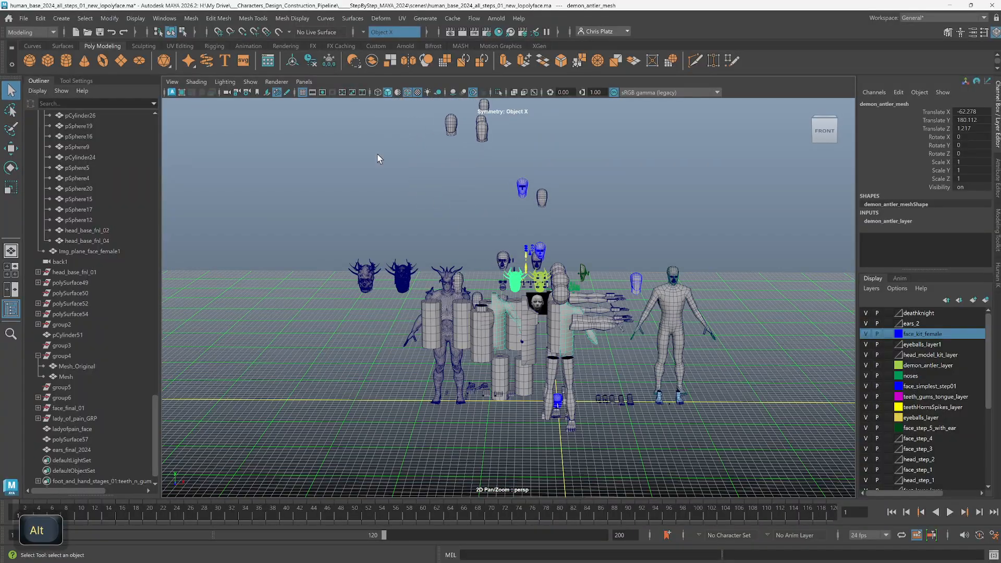
Start a new empty scene without saving the changes to the current one.
{"action": "left_click", "coordinate": [25, 16]}
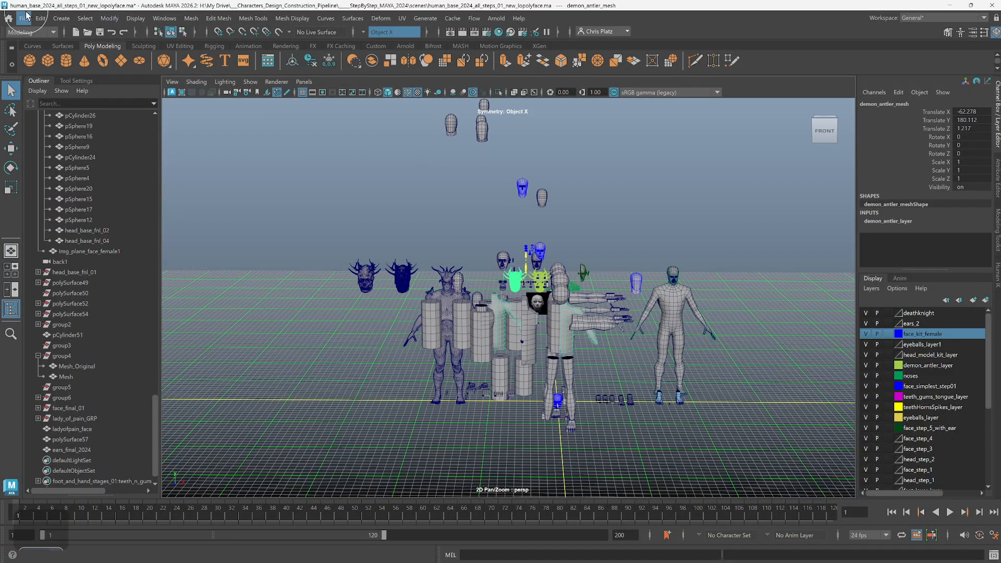
{"action": "left_click", "coordinate": [25, 19]}
{"action": "left_click", "coordinate": [32, 38]}
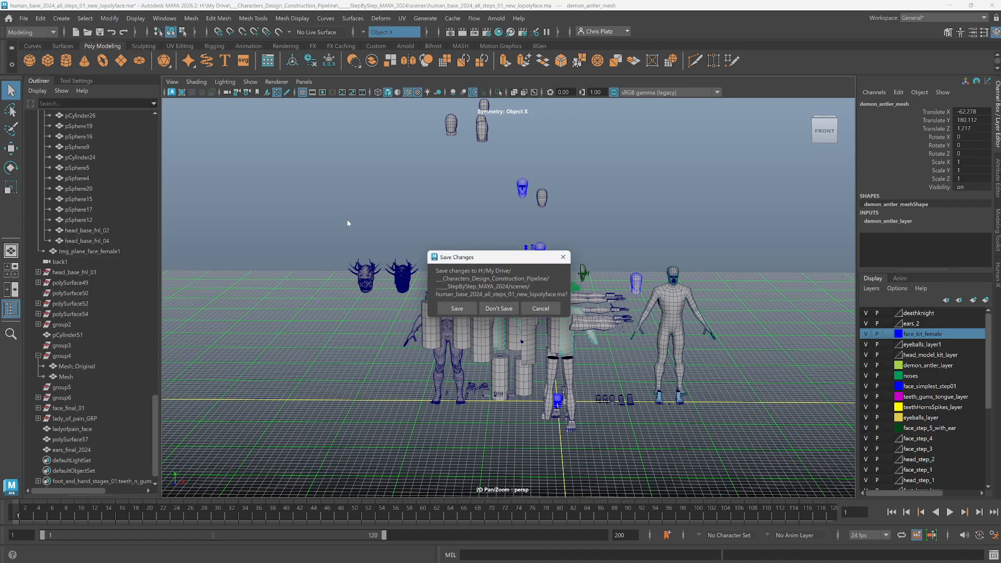
{"action": "left_click", "coordinate": [498, 309]}
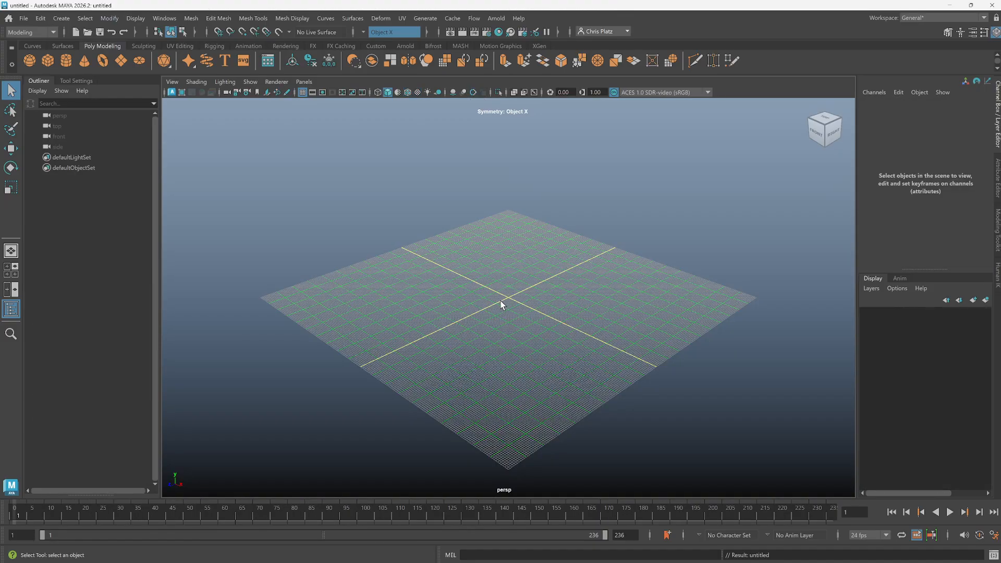
{"action": "left_click_drag", "start_coordinate": [500, 301], "coordinate": [532, 296], "text": "alt"}
{"action": "scroll", "coordinate": [526, 294], "scroll_direction": "up", "scroll_amount": 4}
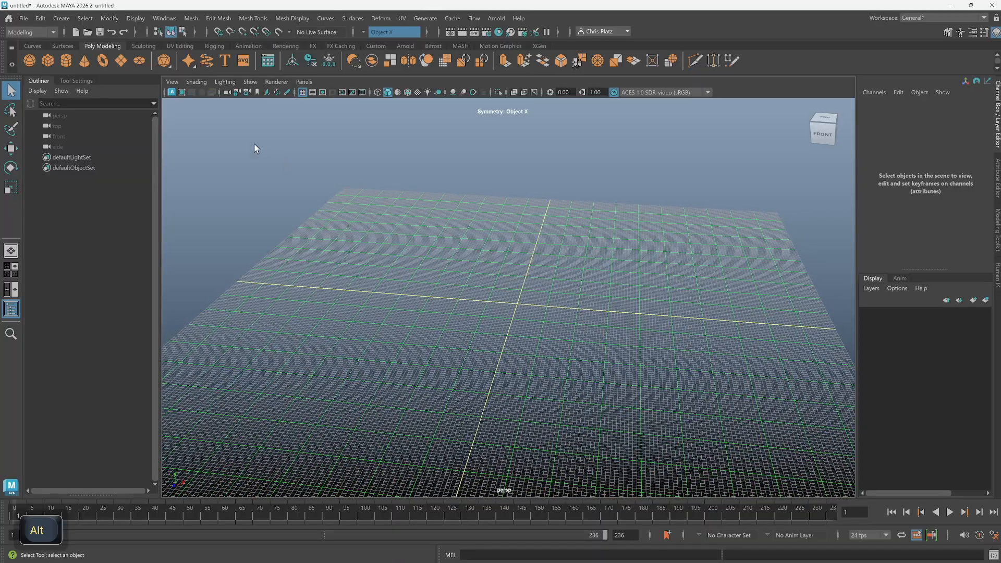
Start the Polygon Cylinder tool with its creation settings shown.
{"action": "left_click", "coordinate": [22, 20]}
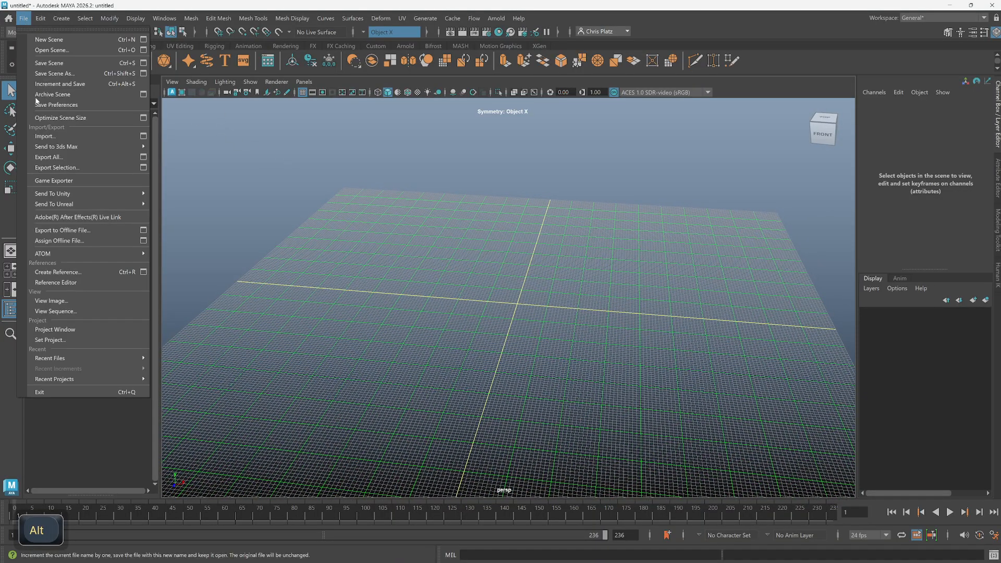
{"action": "left_click", "coordinate": [24, 18]}
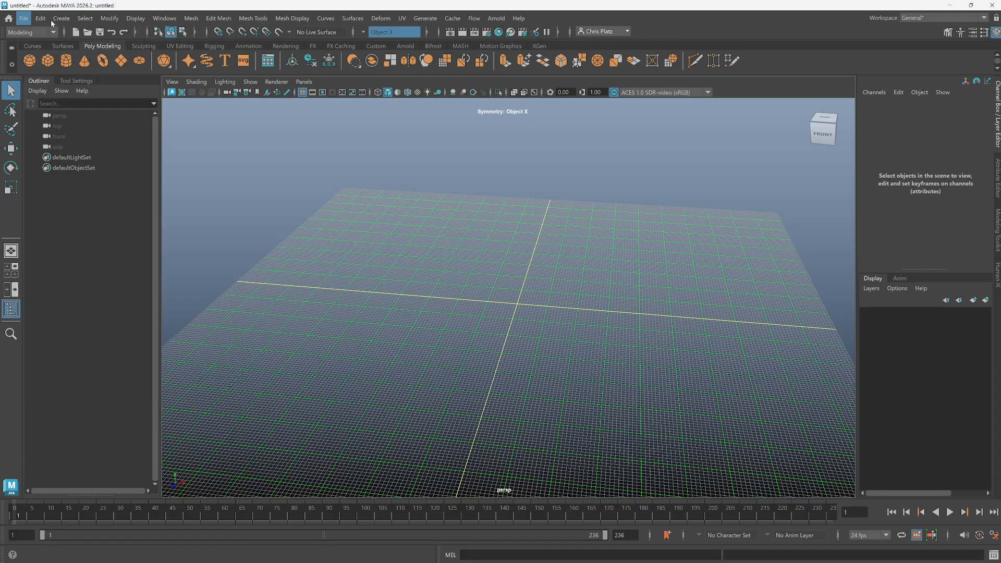
{"action": "left_click", "coordinate": [62, 18]}
{"action": "mouse_move", "coordinate": [182, 57]}
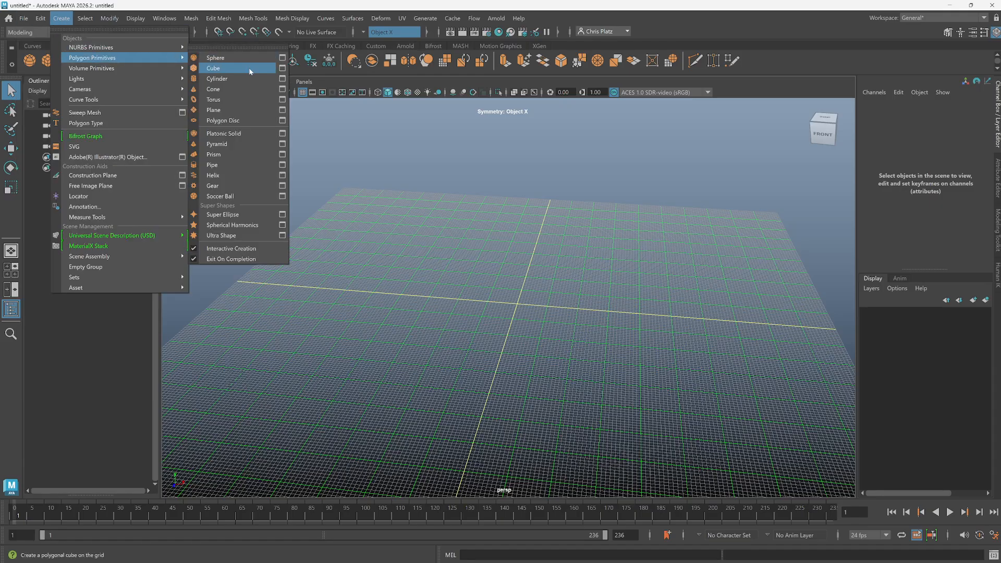
{"action": "left_click", "coordinate": [282, 78]}
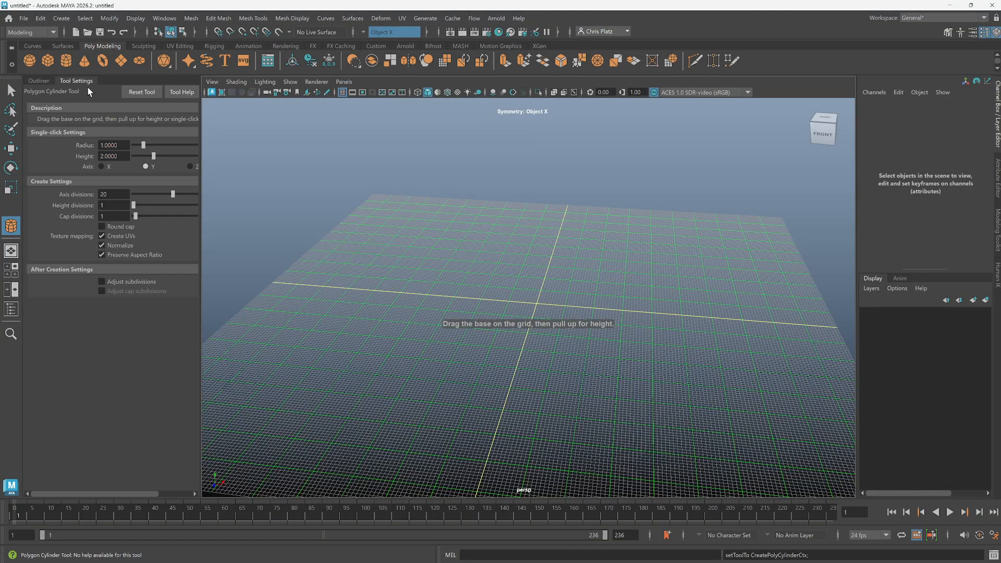
{"action": "left_click", "coordinate": [982, 33]}
{"action": "left_click", "coordinate": [982, 32]}
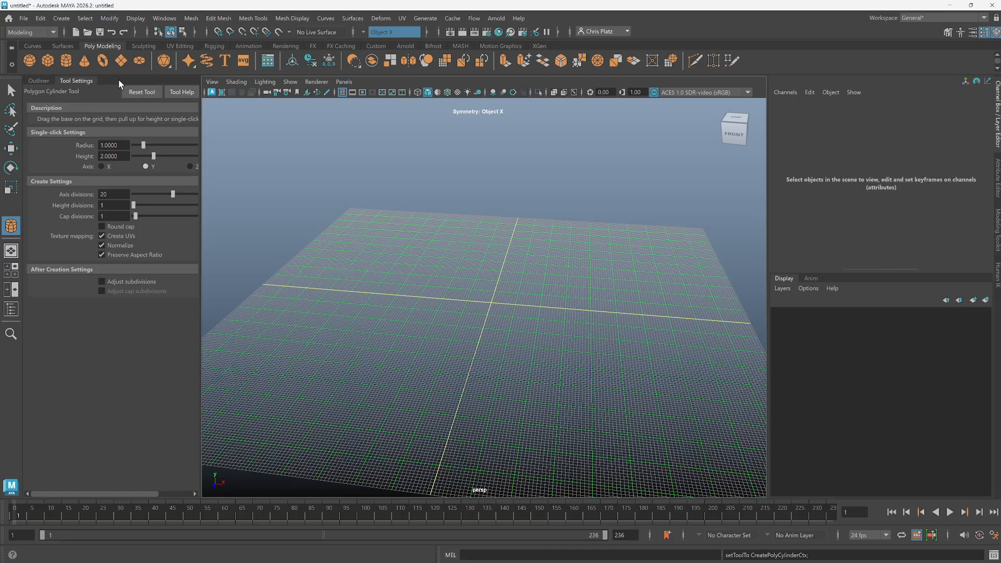
Set the new cylinder's radius to 20, height to 160 and axis divisions to 12.
{"action": "mouse_move", "coordinate": [84, 83]}
{"action": "left_mouse_down"}
{"action": "mouse_move", "coordinate": [457, 146]}
{"action": "mouse_move", "coordinate": [162, 152]}
{"action": "mouse_move", "coordinate": [89, 103]}
{"action": "mouse_move", "coordinate": [31, 86]}
{"action": "mouse_move", "coordinate": [78, 81]}
{"action": "mouse_move", "coordinate": [31, 85]}
{"action": "mouse_move", "coordinate": [70, 82]}
{"action": "left_mouse_up"}
{"action": "left_click_drag", "start_coordinate": [121, 145], "coordinate": [67, 138]}
{"action": "type", "text": "20"}
{"action": "key", "text": "Tab"}
{"action": "type", "text": "160"}
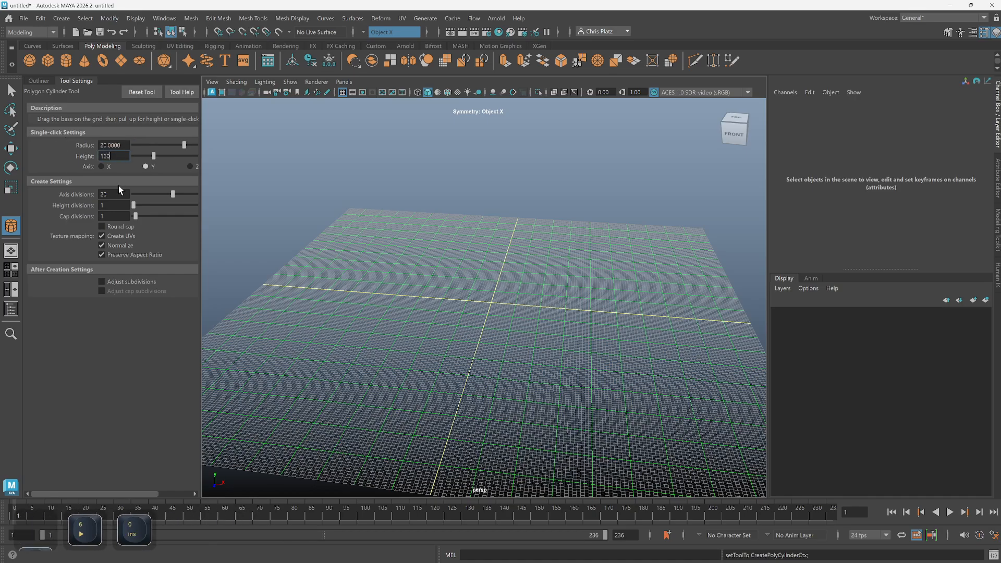
{"action": "left_click_drag", "start_coordinate": [119, 194], "coordinate": [59, 194]}
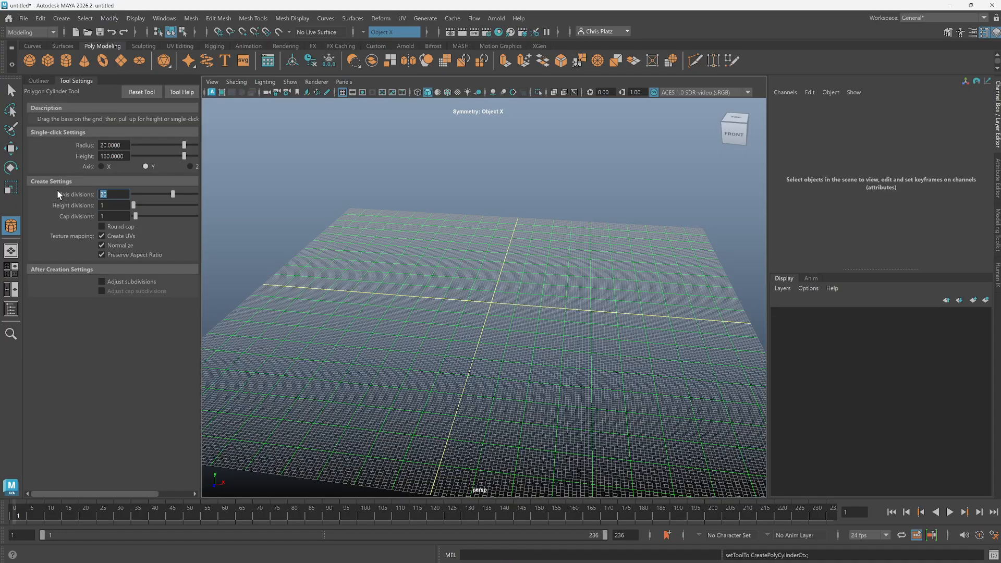
{"action": "type", "text": "12"}
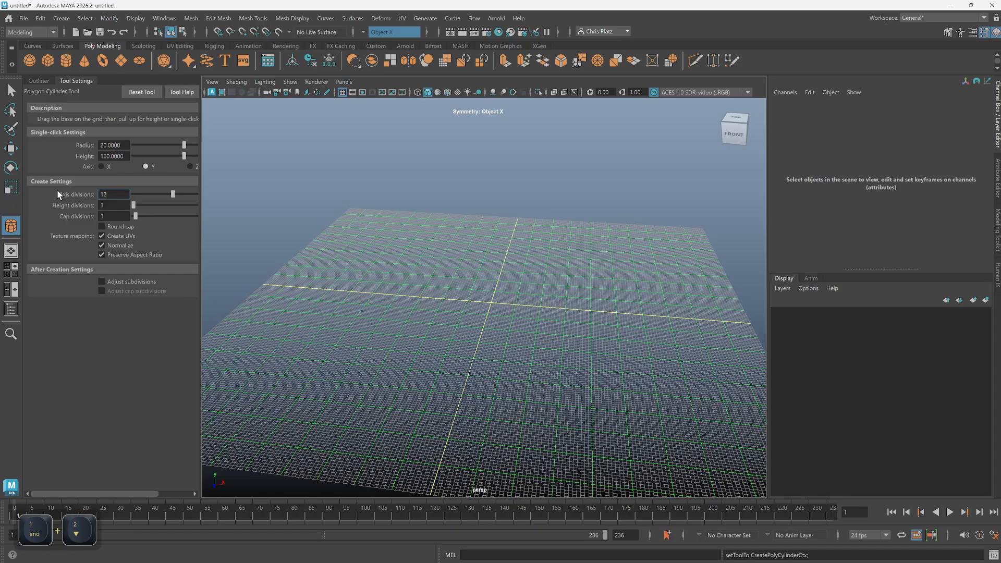
{"action": "key", "text": "Tab"}
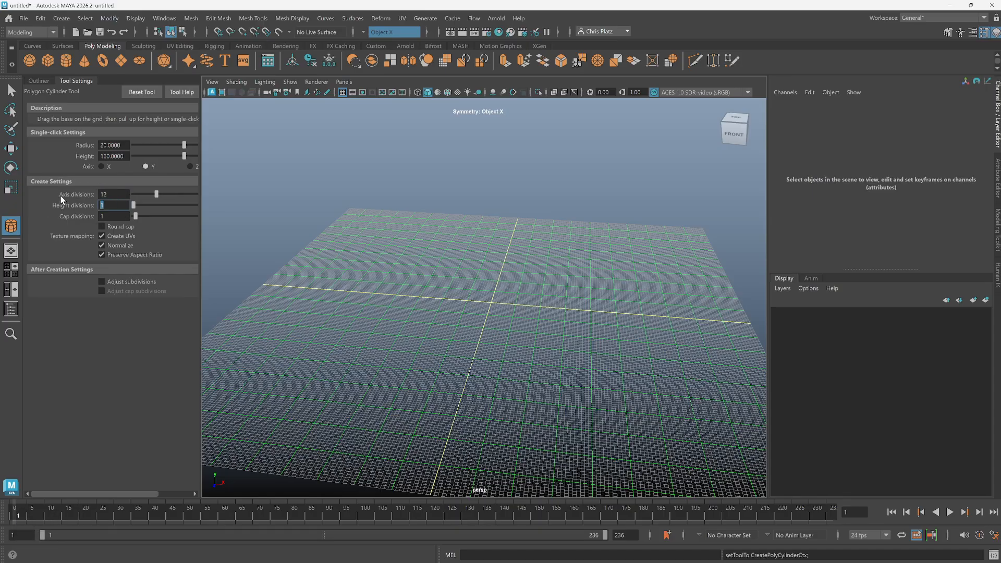
Switch to the Character_BipAnatStepByStep_01_2025 presentation in the browser and read slide 10, the biped recipe for primitive shapes.
{"action": "key", "text": "alt+Tab"}
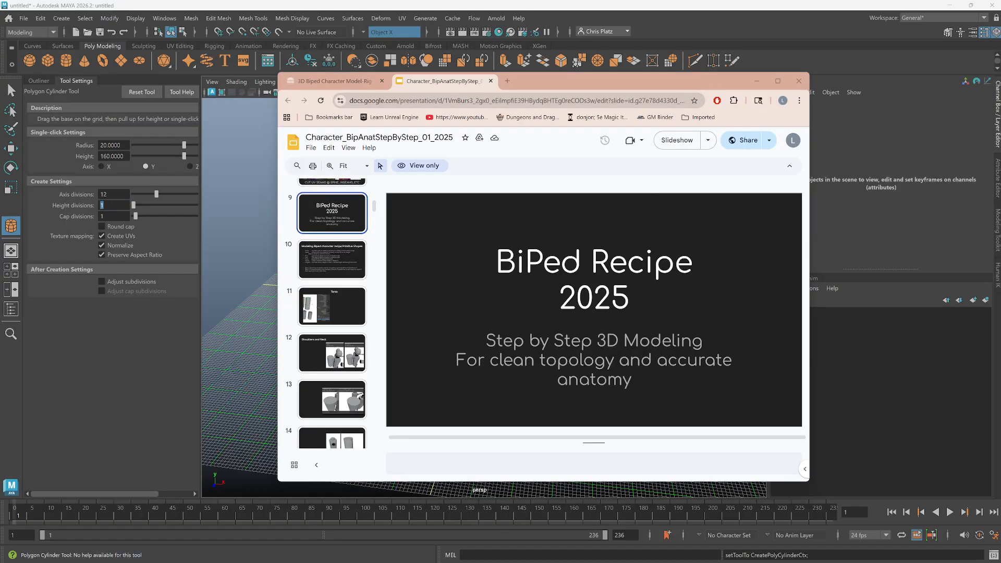
{"action": "left_click", "coordinate": [320, 253]}
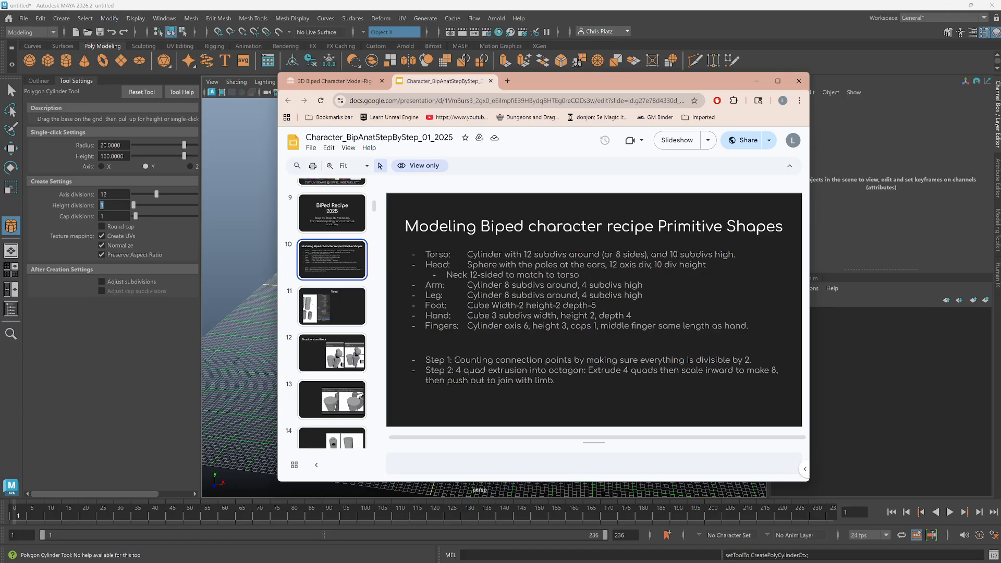
{"action": "left_click_drag", "start_coordinate": [424, 254], "coordinate": [764, 337]}
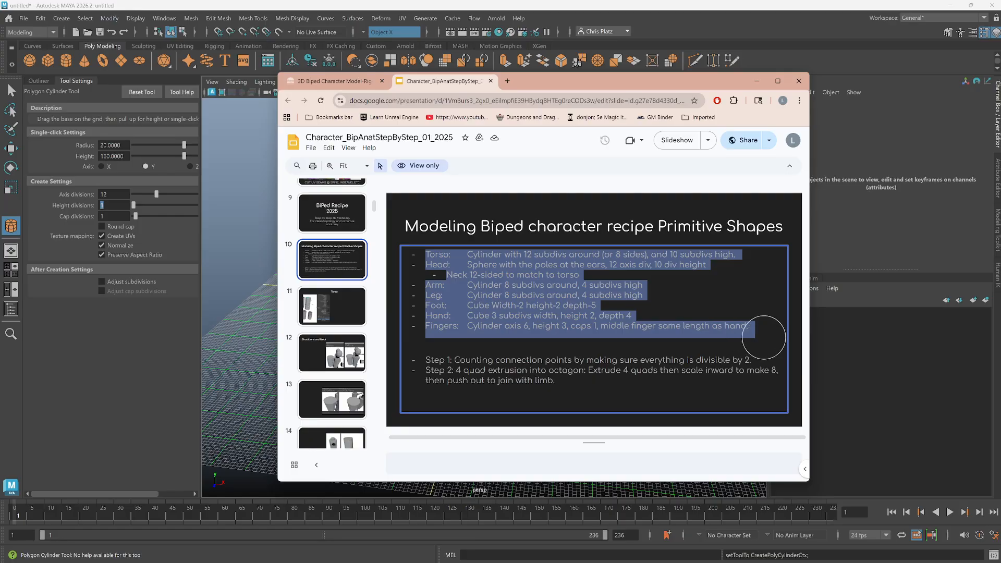
{"action": "left_click", "coordinate": [763, 338]}
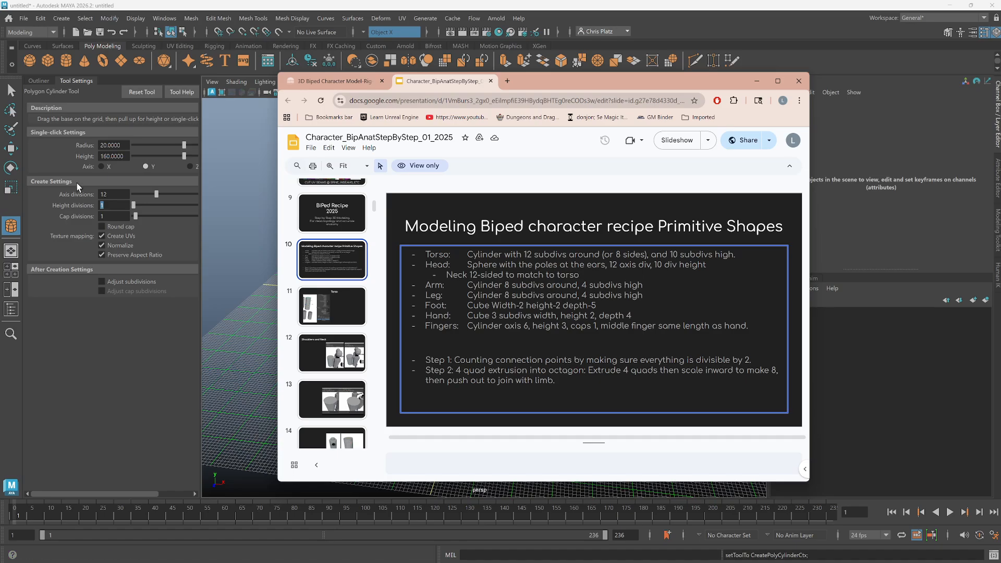
Return to Maya and set the cylinder's height divisions to 4, checking the recipe slide again.
{"action": "left_click_drag", "start_coordinate": [121, 204], "coordinate": [93, 202]}
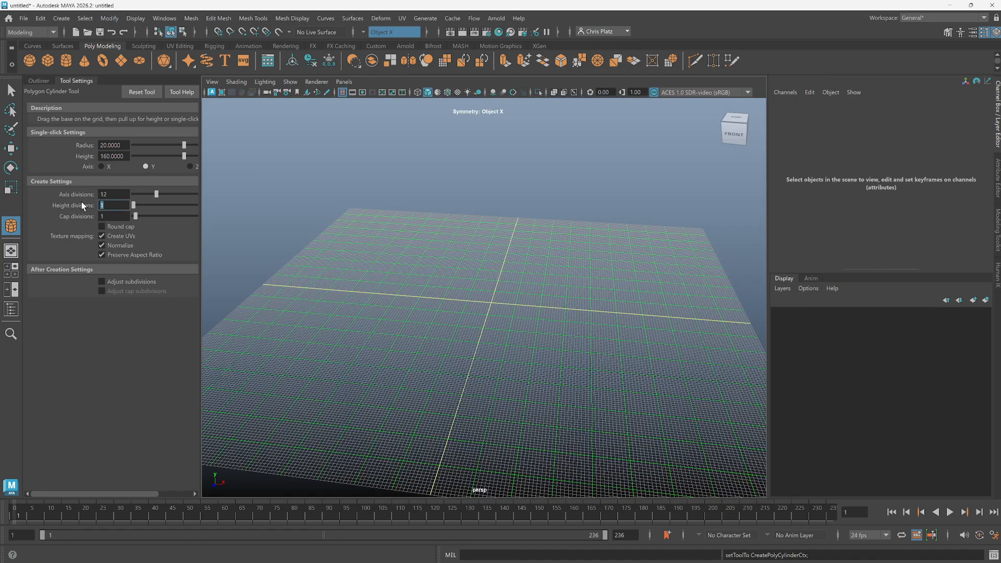
{"action": "type", "text": "4"}
{"action": "key", "text": "Tab"}
{"action": "key", "text": "alt+Tab"}
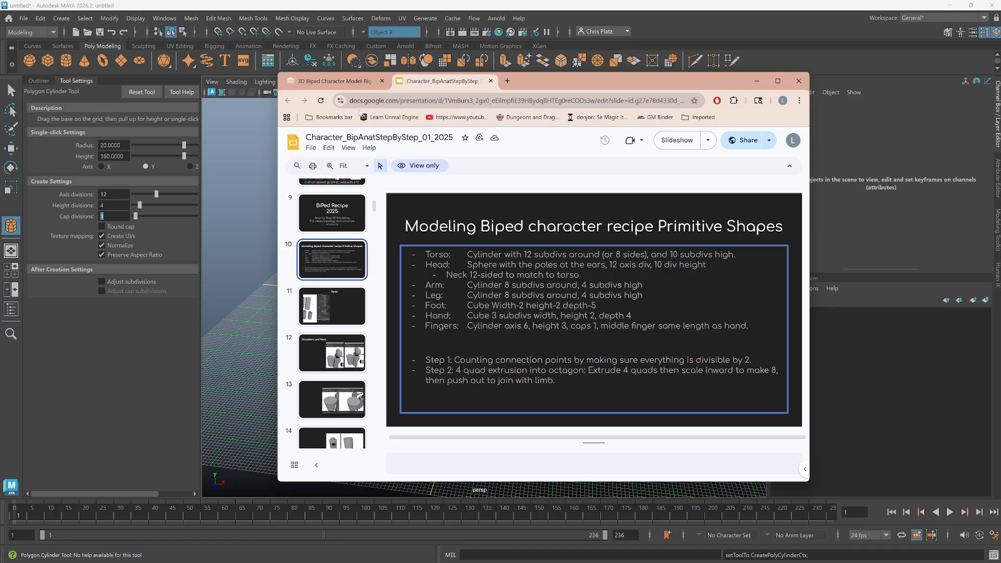
{"action": "key", "text": "alt+Tab"}
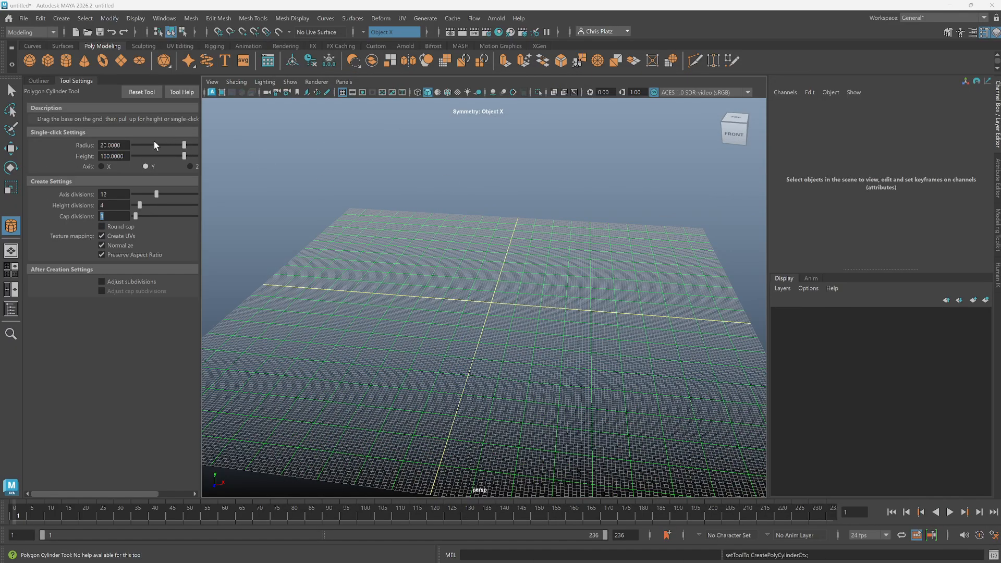
Place a cylinder with the preset radius of 20 and height of 160 on the grid, on the negative X side.
{"action": "left_click_drag", "start_coordinate": [460, 318], "coordinate": [465, 313], "text": "alt"}
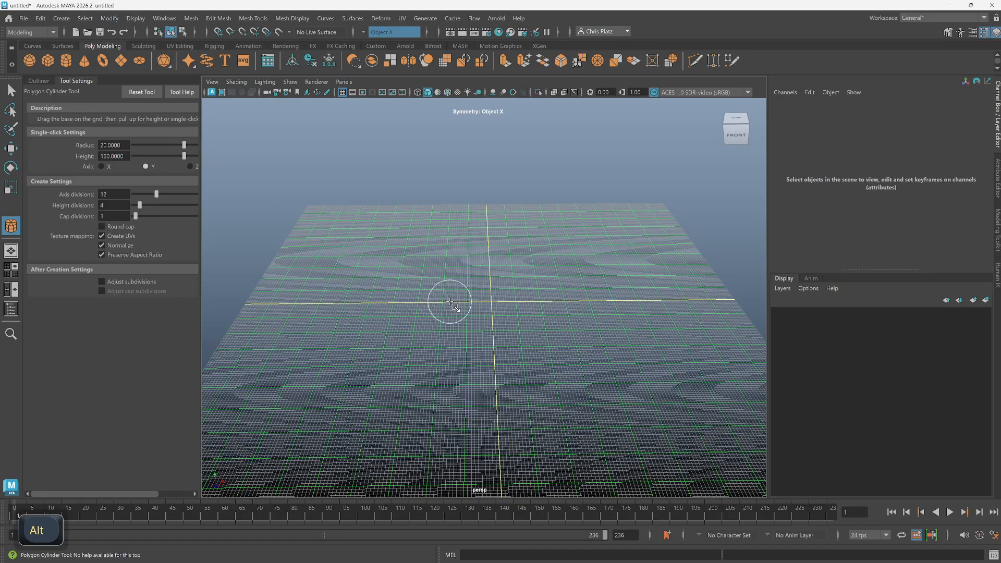
{"action": "left_click", "coordinate": [66, 60]}
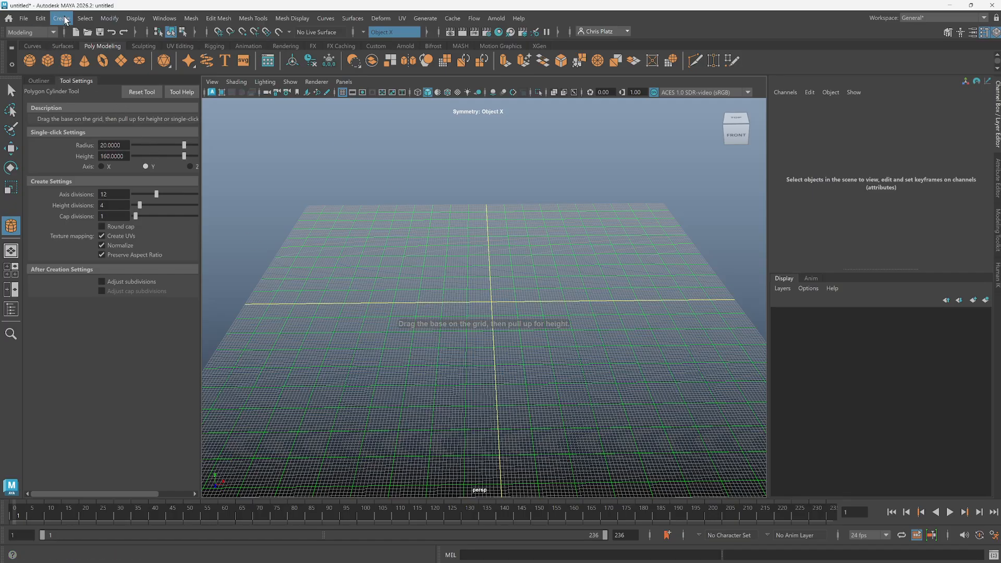
{"action": "key", "text": "q"}
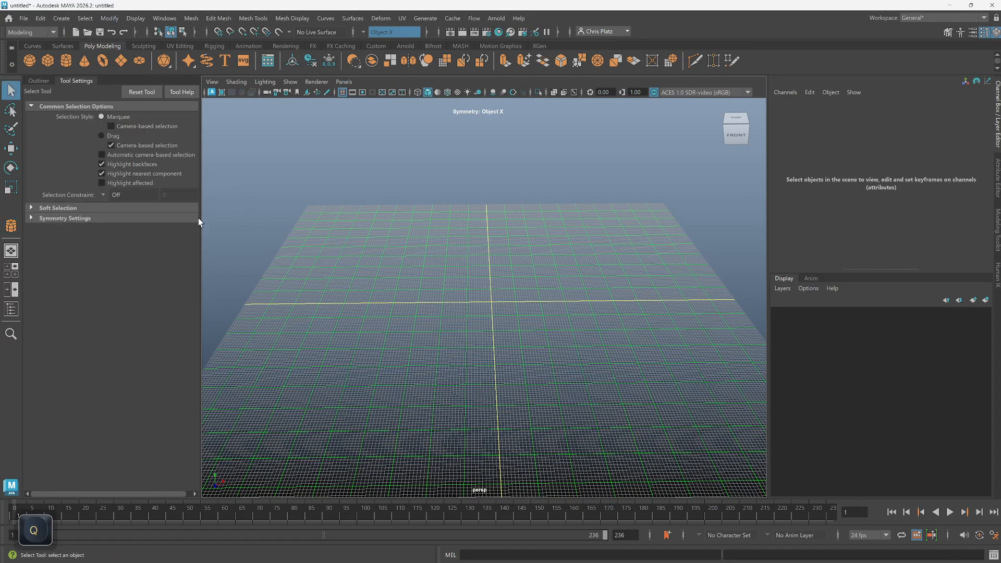
{"action": "left_click", "coordinate": [66, 61]}
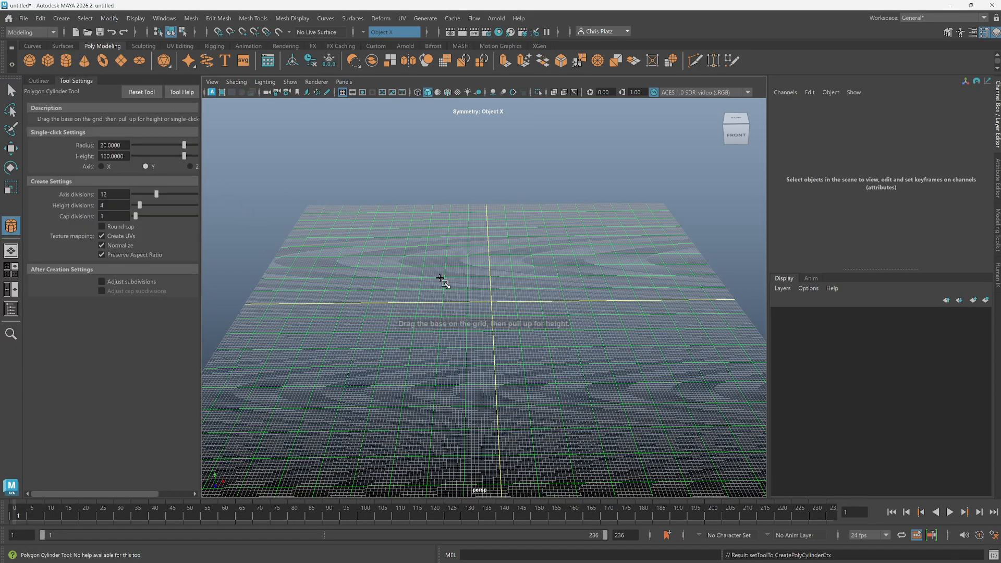
{"action": "left_click", "coordinate": [415, 308]}
{"action": "left_click_drag", "start_coordinate": [439, 311], "coordinate": [422, 267], "text": "alt"}
Draw a second, clearly larger cylinder freehand on the grid between the first cylinder and the origin.
{"action": "left_click", "coordinate": [66, 60]}
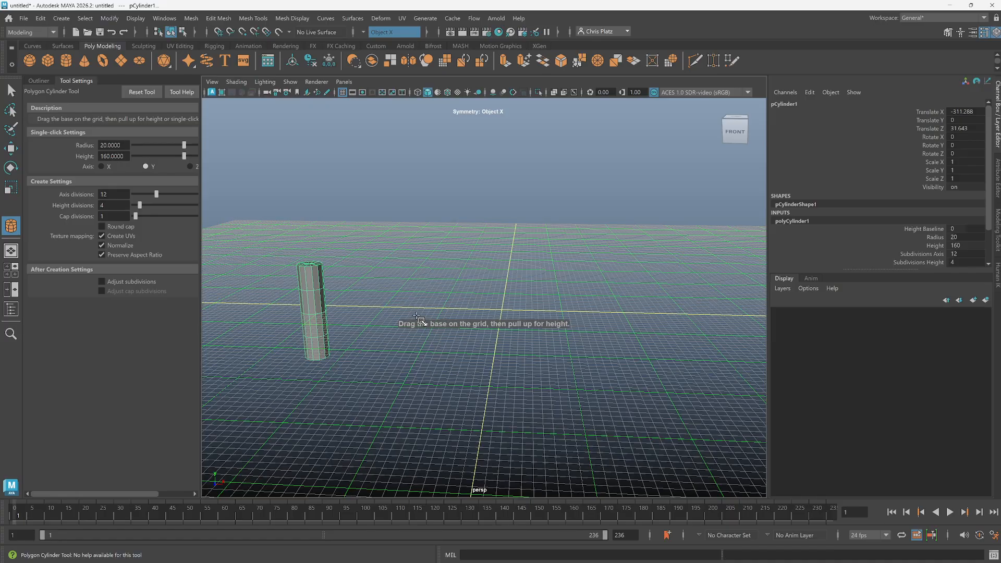
{"action": "left_click_drag", "start_coordinate": [441, 313], "coordinate": [425, 147]}
{"action": "middle_click_drag", "start_coordinate": [397, 396], "coordinate": [414, 372], "text": "alt"}
{"action": "left_click_drag", "start_coordinate": [316, 388], "coordinate": [369, 300], "text": "alt"}
Select the cylinders in turn with the Move tool and examine the small one's base from below.
{"action": "left_click", "coordinate": [361, 272]}
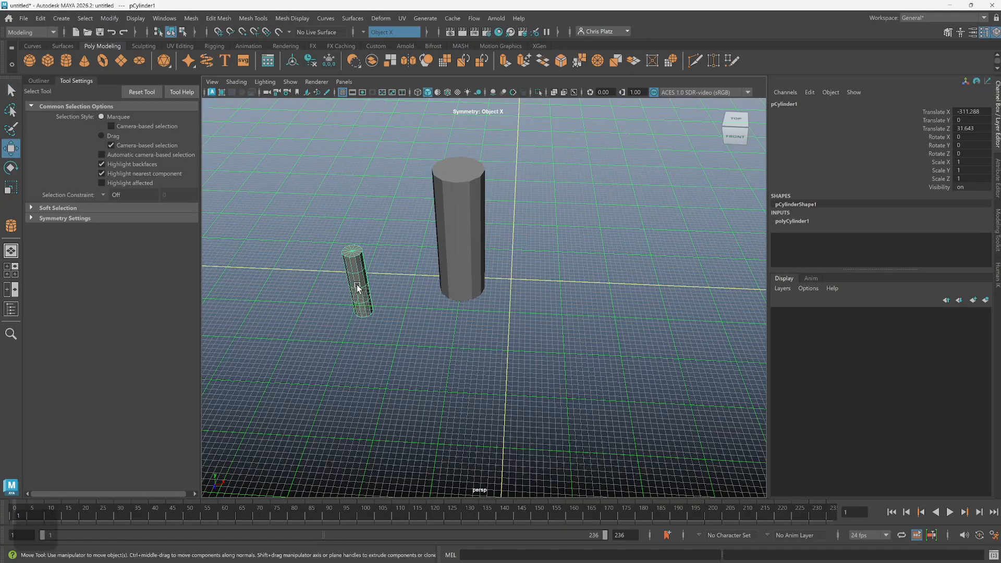
{"action": "key", "text": "w"}
{"action": "left_click_drag", "start_coordinate": [354, 279], "coordinate": [523, 298], "text": "alt"}
{"action": "left_click", "coordinate": [671, 312]}
{"action": "right_click_drag", "start_coordinate": [524, 298], "coordinate": [539, 307], "text": "alt"}
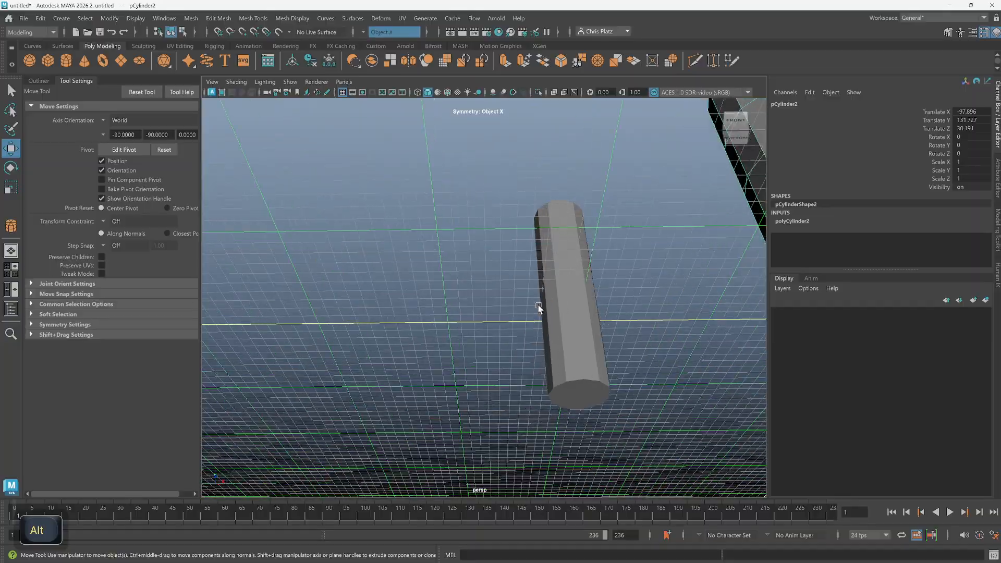
{"action": "left_click", "coordinate": [577, 290]}
{"action": "left_click", "coordinate": [620, 337]}
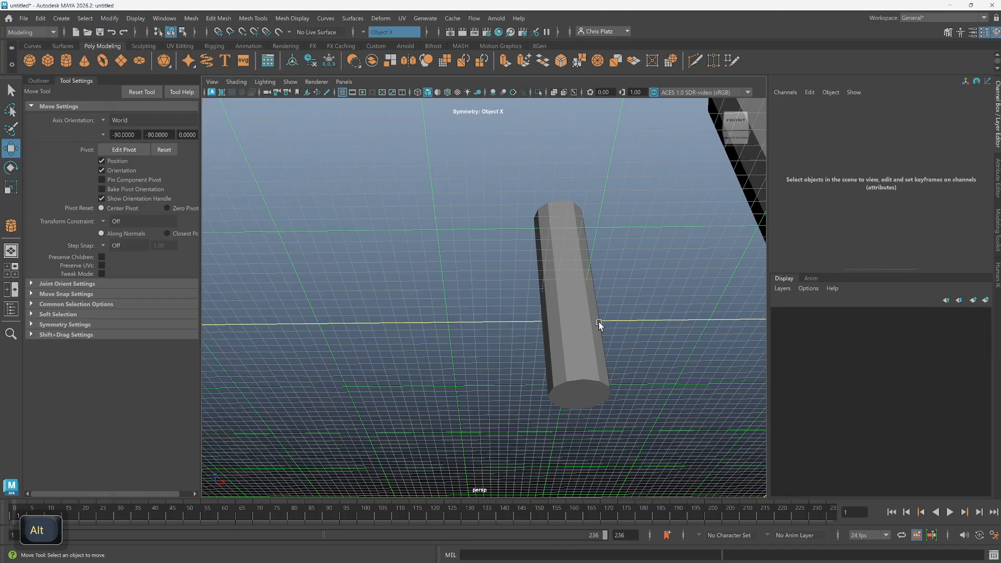
Turn on wireframe-on-shaded display so the cylinders' edges show, and bring the small cylinder's base into view.
{"action": "key", "text": "alt+5"}
{"action": "key", "text": "space"}
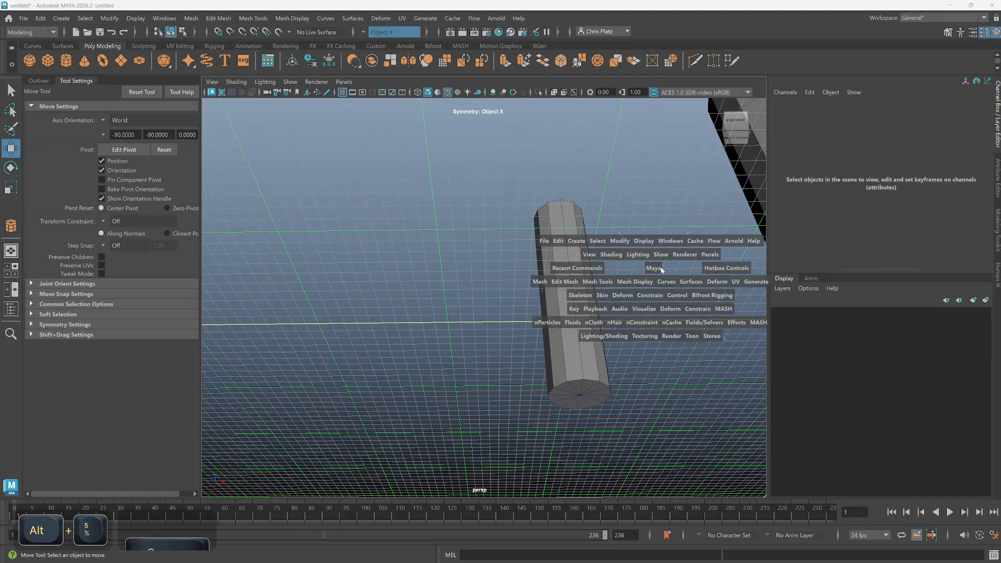
{"action": "key", "text": "space"}
{"action": "left_click_drag", "start_coordinate": [621, 236], "coordinate": [496, 259], "text": "alt"}
Snap the small cylinder's pivot to the centre vertex of its bottom cap.
{"action": "left_click", "coordinate": [429, 277]}
{"action": "key", "text": "d"}
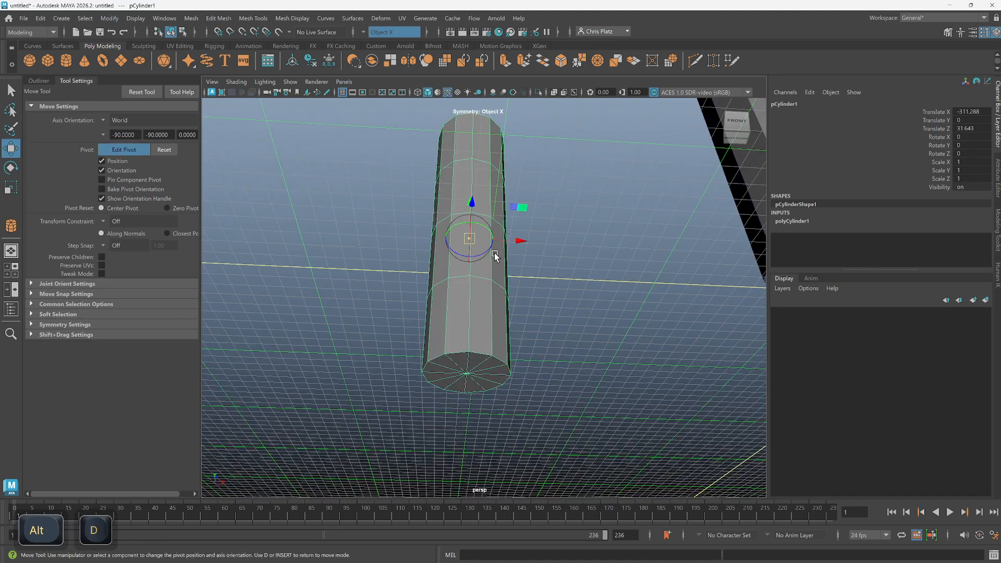
{"action": "key", "text": "v"}
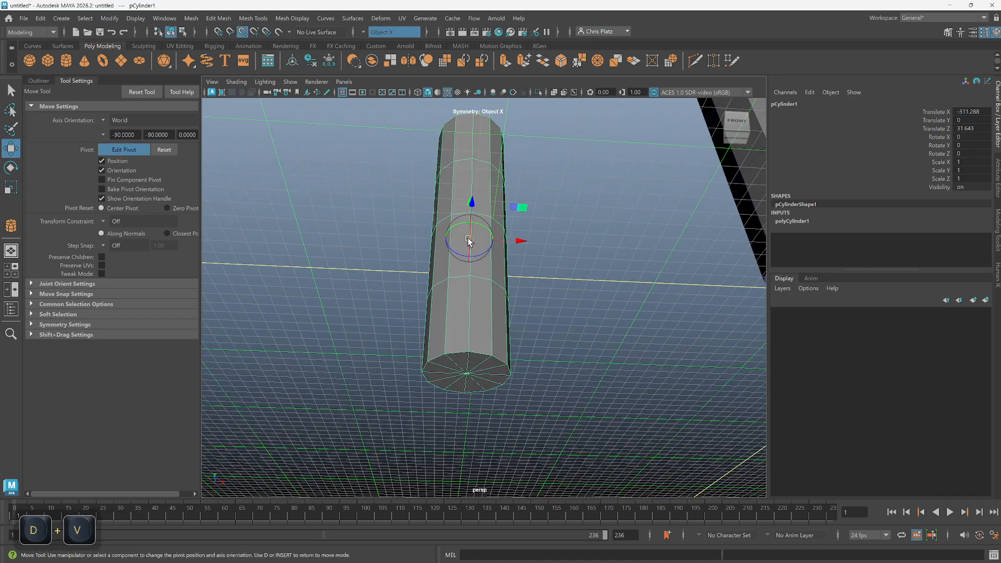
{"action": "left_click_drag", "start_coordinate": [468, 240], "coordinate": [462, 368]}
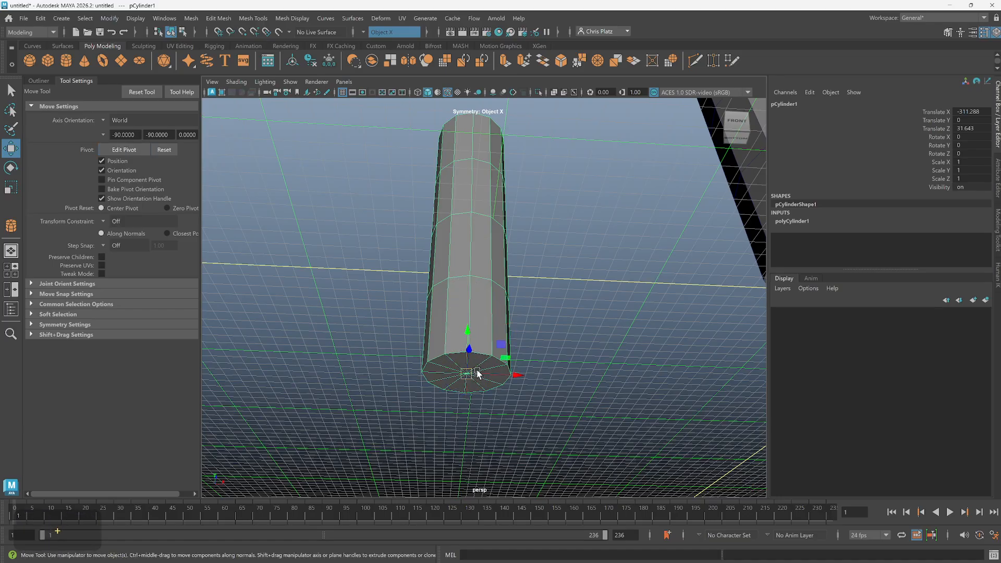
Snap the small cylinder's base to the grid point at X -300, Z 0.
{"action": "key", "text": "x"}
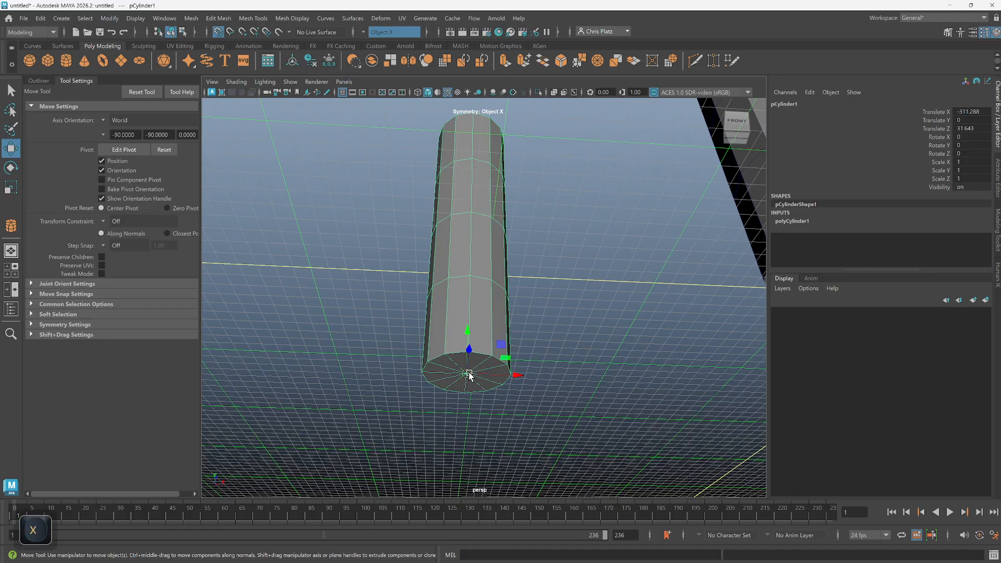
{"action": "left_click_drag", "start_coordinate": [469, 374], "coordinate": [487, 273]}
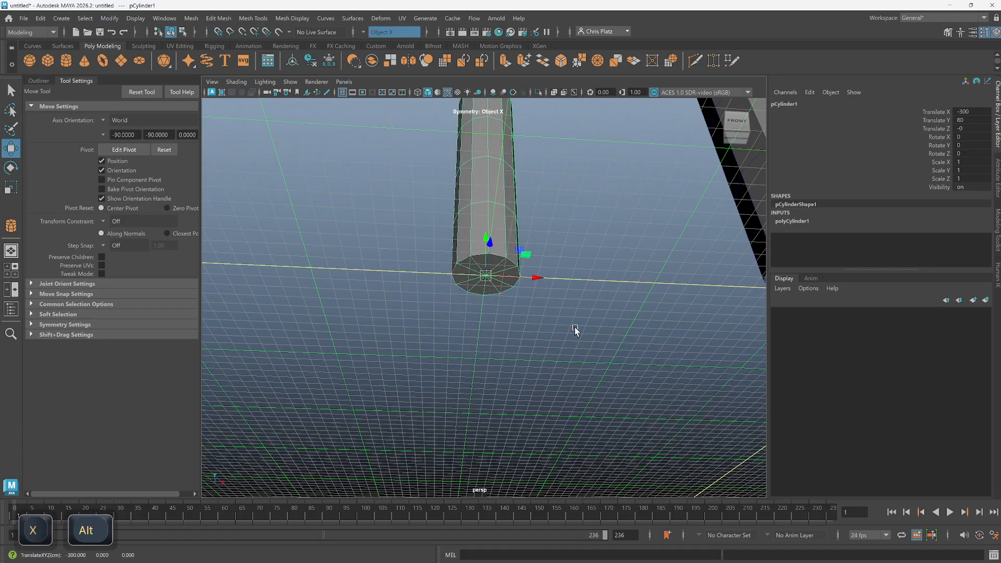
{"action": "left_click_drag", "start_coordinate": [575, 330], "coordinate": [396, 355], "text": "alt"}
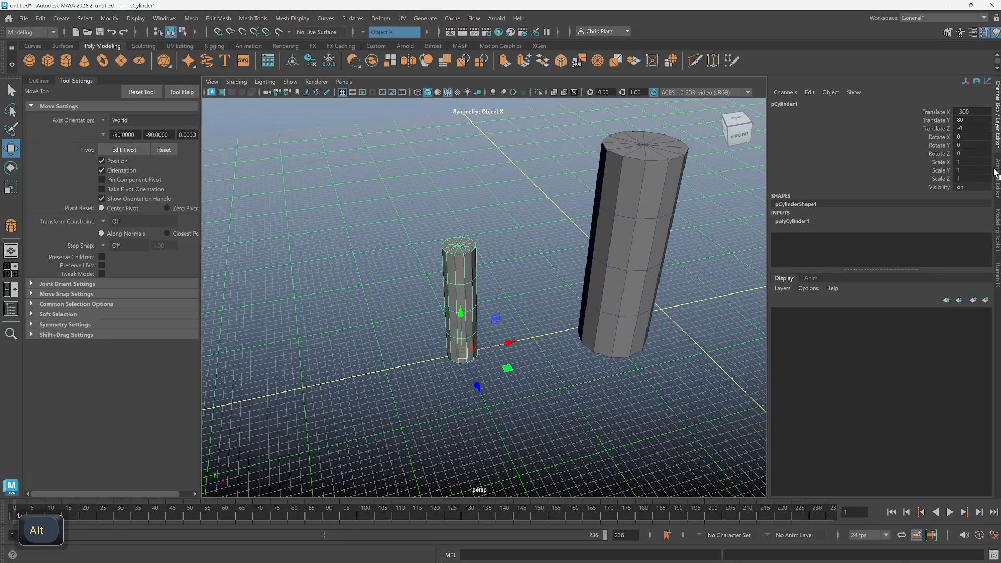
Set the small cylinder's axis subdivisions to 8 in its polyCylinder1 construction history.
{"action": "left_click", "coordinate": [998, 174]}
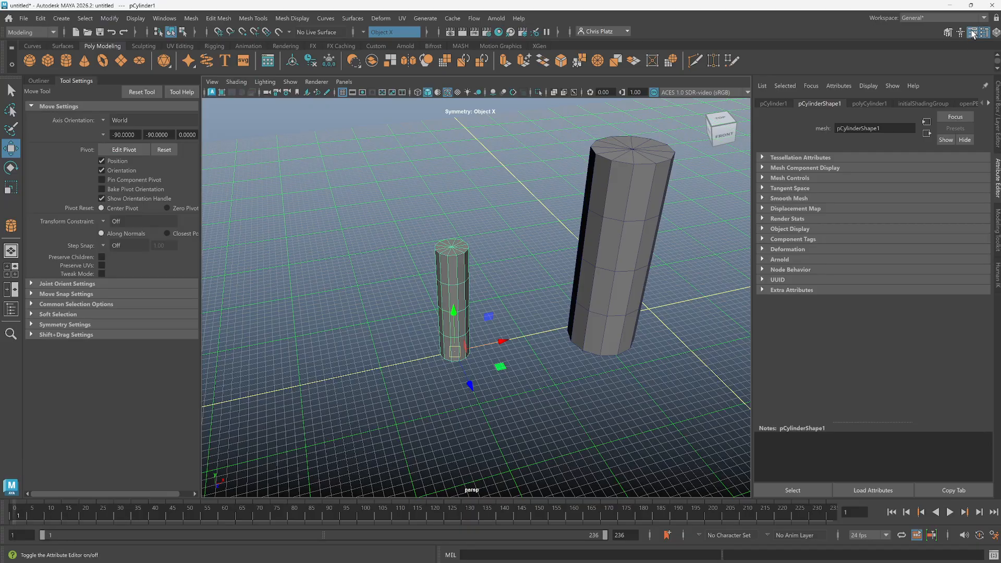
{"action": "left_click", "coordinate": [869, 103]}
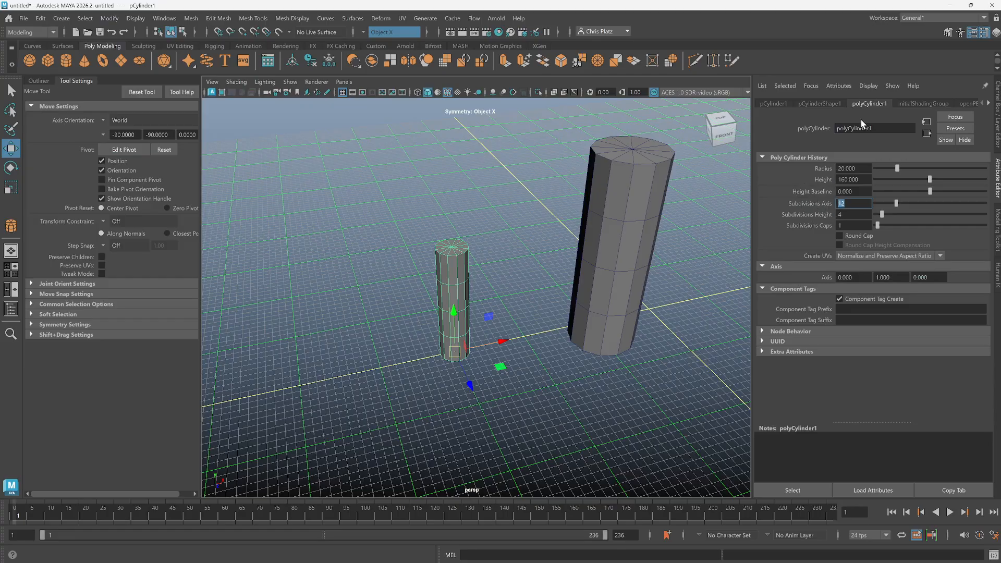
{"action": "type", "text": "8"}
{"action": "key", "text": "Tab"}
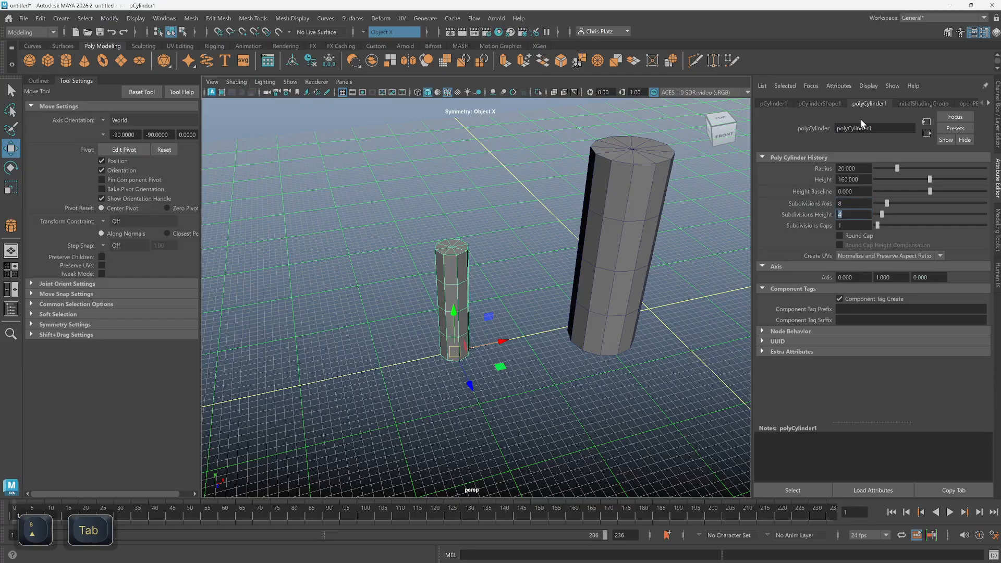
{"action": "key", "text": "ctrl+z"}
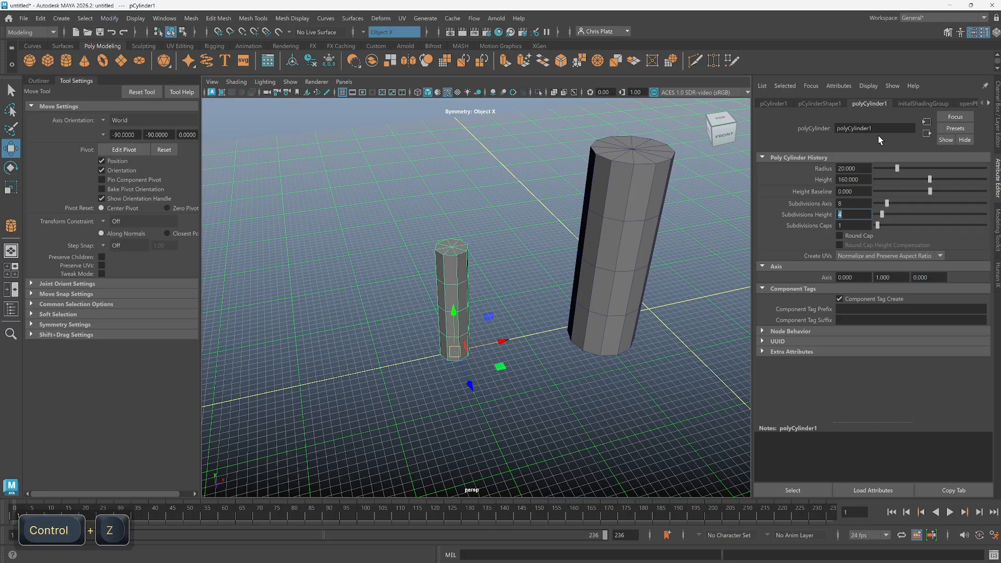
Set the small cylinder's axis subdivisions to 12 in its polyCylinder1 construction history.
{"action": "left_click", "coordinate": [805, 199]}
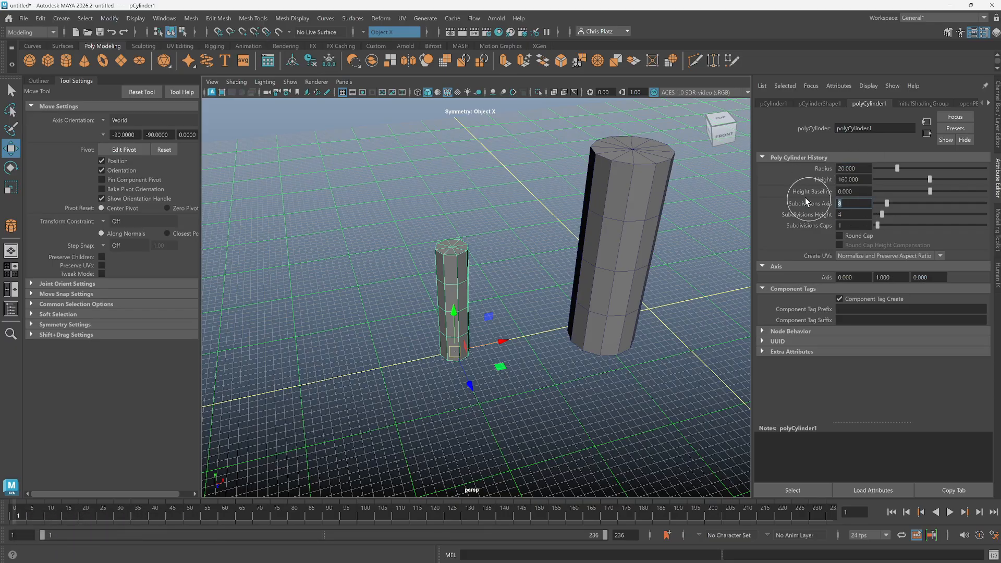
{"action": "type", "text": "12"}
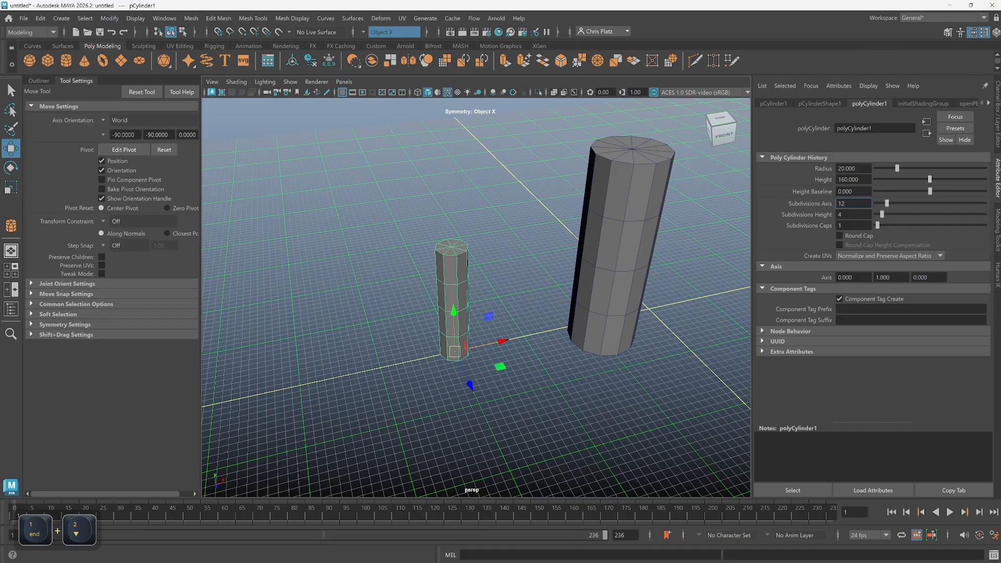
{"action": "key", "text": "Tab"}
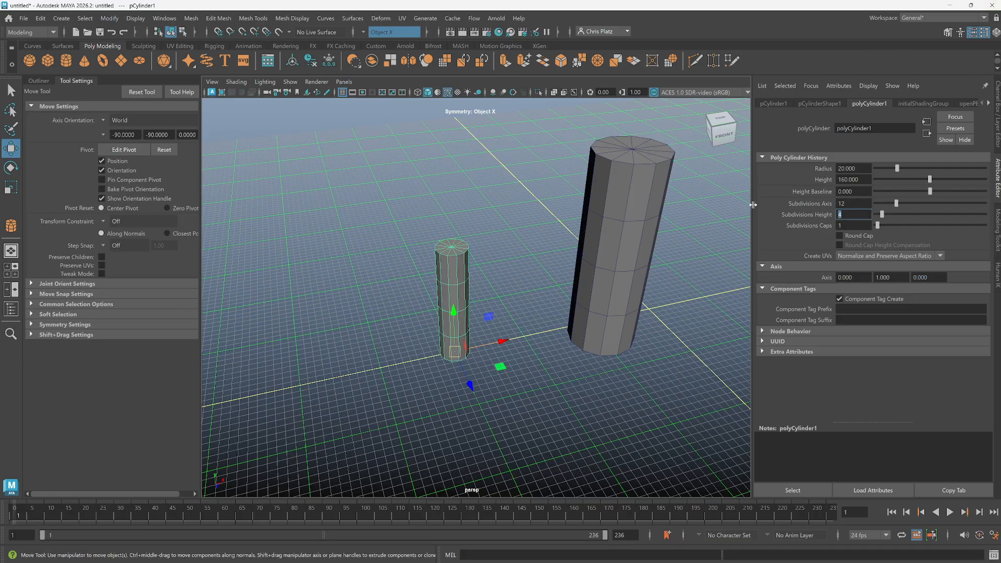
Try 8 height subdivisions on the small cylinder, then set the value back to 4.
{"action": "type", "text": "8"}
{"action": "key", "text": "Tab"}
{"action": "mouse_move", "coordinate": [495, 292]}
{"action": "left_mouse_down", "text": "alt"}
{"action": "mouse_move", "coordinate": [487, 280]}
{"action": "mouse_move", "coordinate": [490, 289]}
{"action": "left_mouse_up", "text": "alt"}
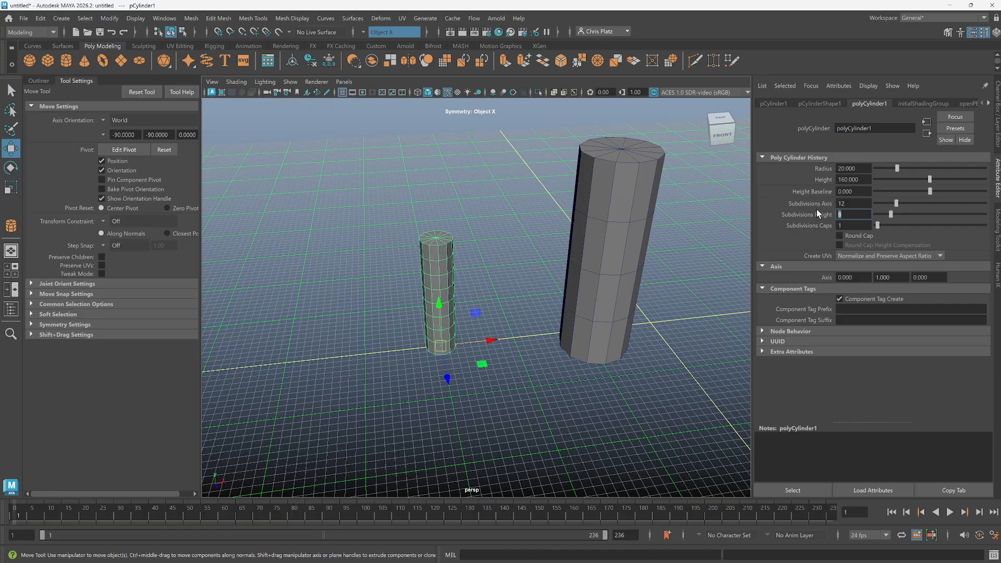
{"action": "type", "text": "4"}
{"action": "key", "text": "Return"}
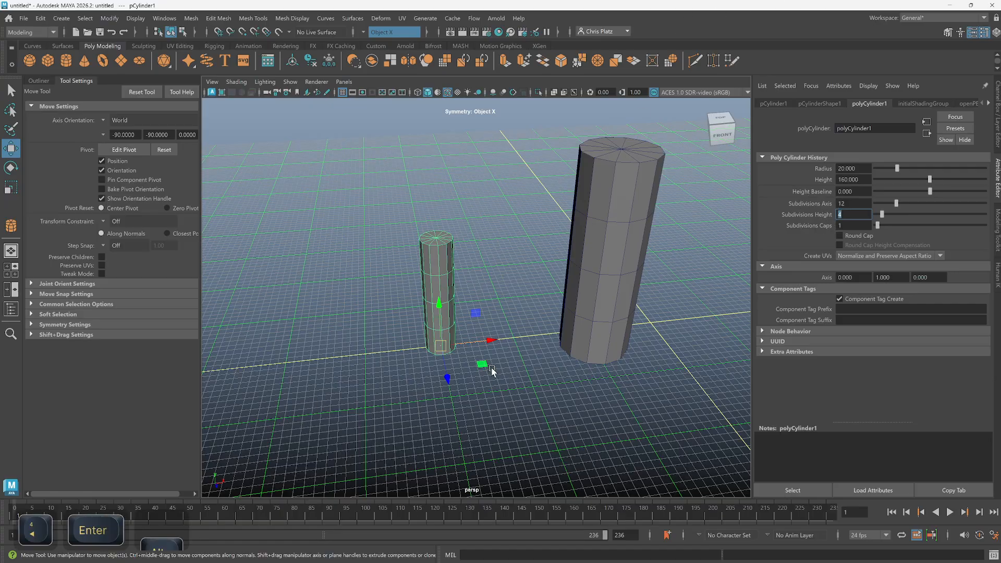
Duplicate the small cylinder, placing the copy between it and the torso cylinder, and show the original's polyCylinder1 history.
{"action": "mouse_move", "coordinate": [493, 370]}
{"action": "left_mouse_down", "text": "alt"}
{"action": "mouse_move", "coordinate": [459, 371]}
{"action": "mouse_move", "coordinate": [512, 375]}
{"action": "mouse_move", "coordinate": [509, 367]}
{"action": "left_mouse_up", "text": "alt"}
{"action": "key", "text": "ctrl+d"}
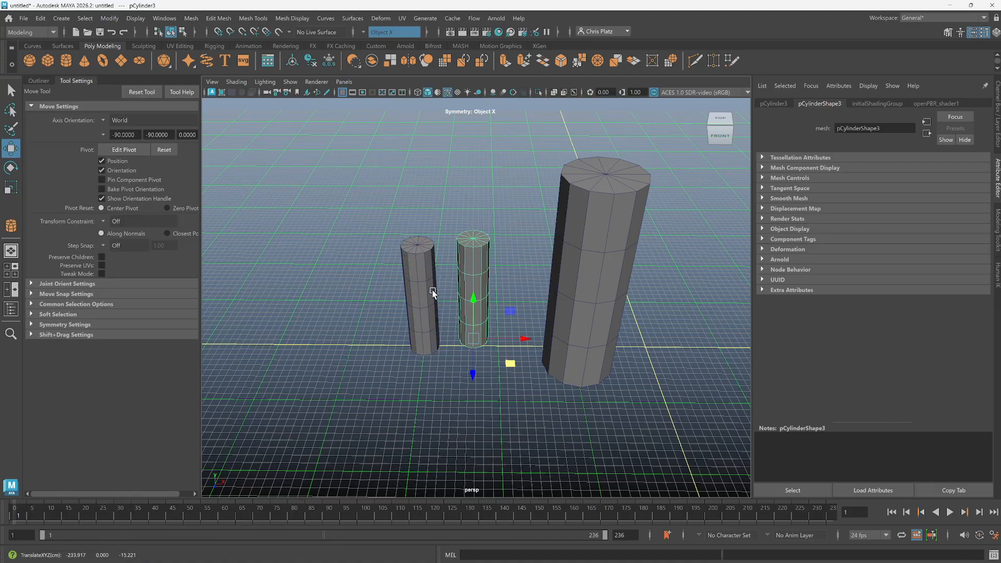
{"action": "left_click", "coordinate": [430, 290]}
{"action": "left_click", "coordinate": [865, 104]}
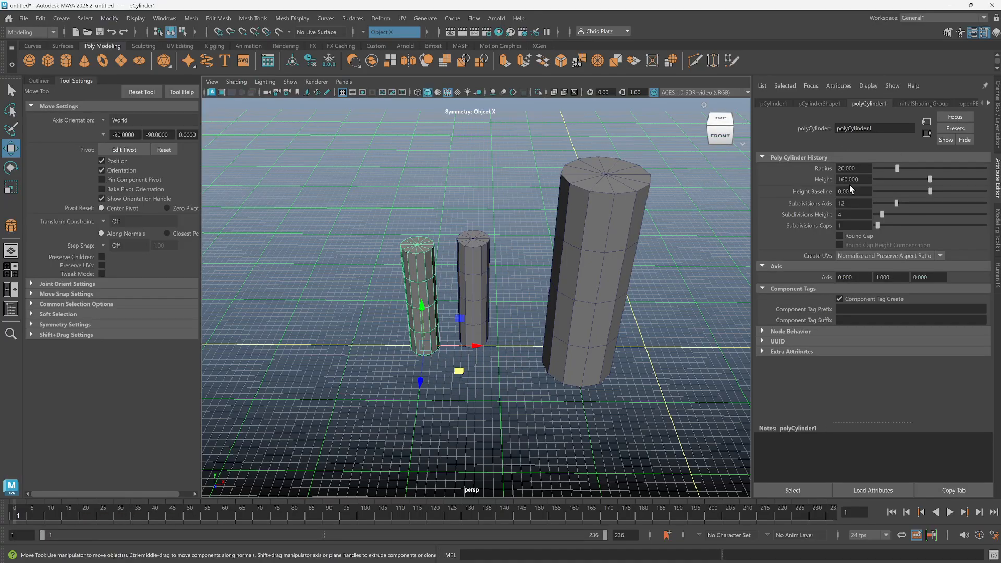
Try placing a preset-size cylinder of radius 20 and height 160 on the grid beside the small cylinders, then delete it.
{"action": "left_click", "coordinate": [67, 19]}
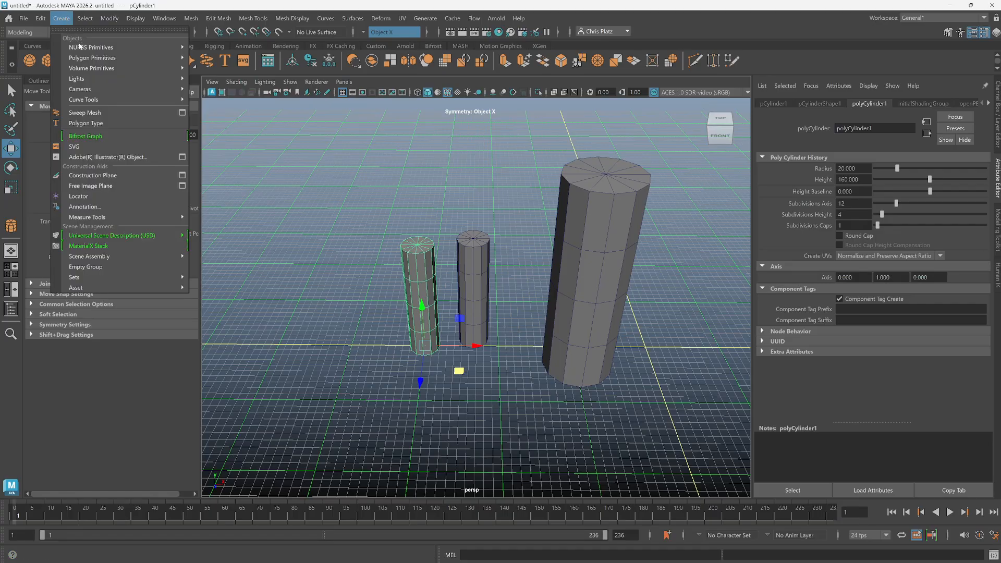
{"action": "mouse_move", "coordinate": [131, 58]}
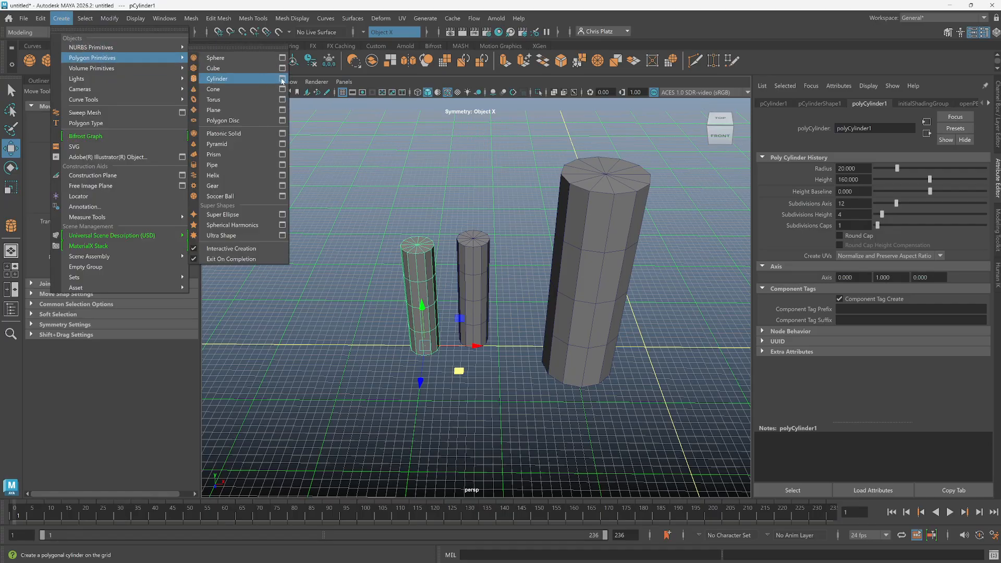
{"action": "left_click", "coordinate": [146, 386]}
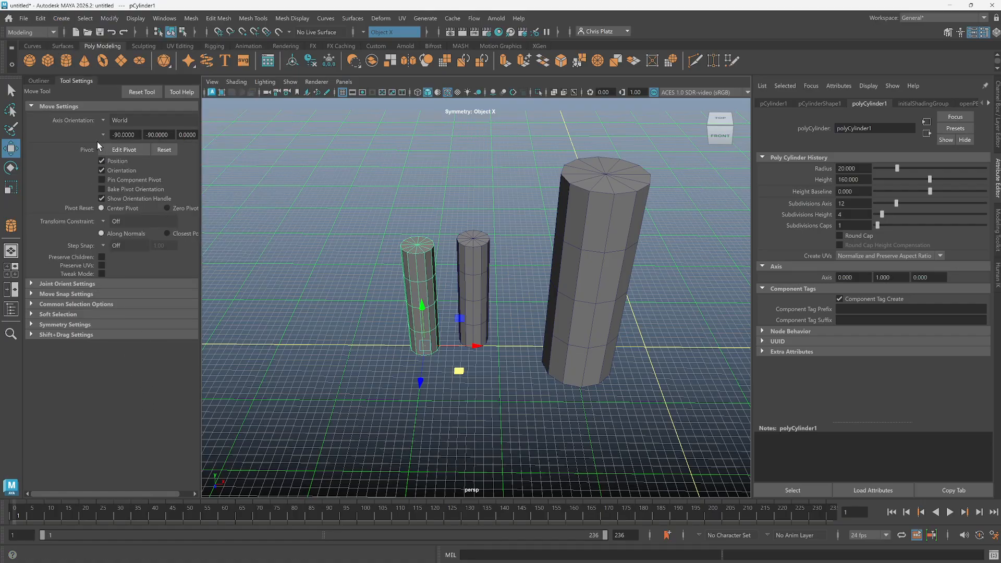
{"action": "left_click", "coordinate": [64, 60]}
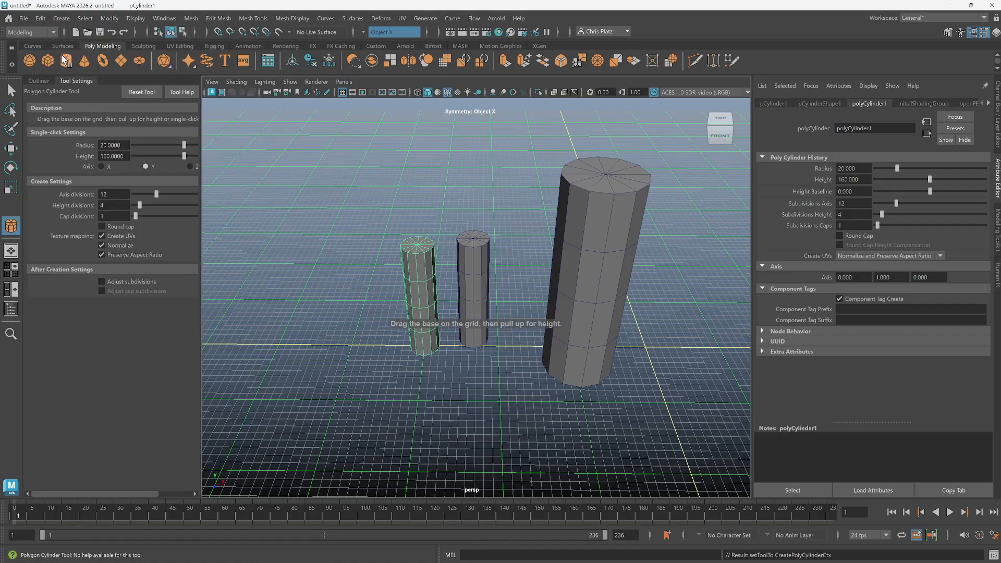
{"action": "left_click", "coordinate": [386, 338]}
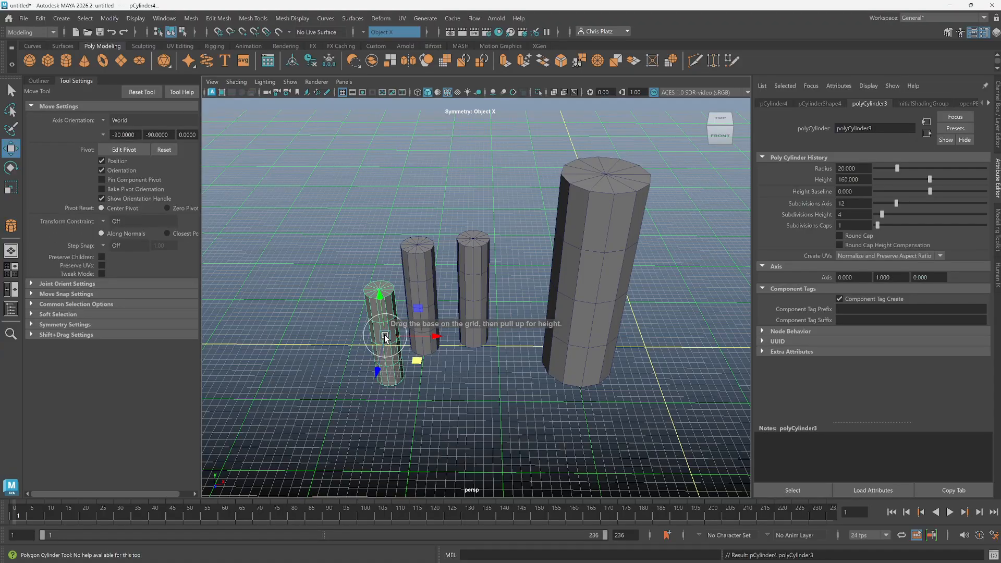
{"action": "key", "text": "Delete"}
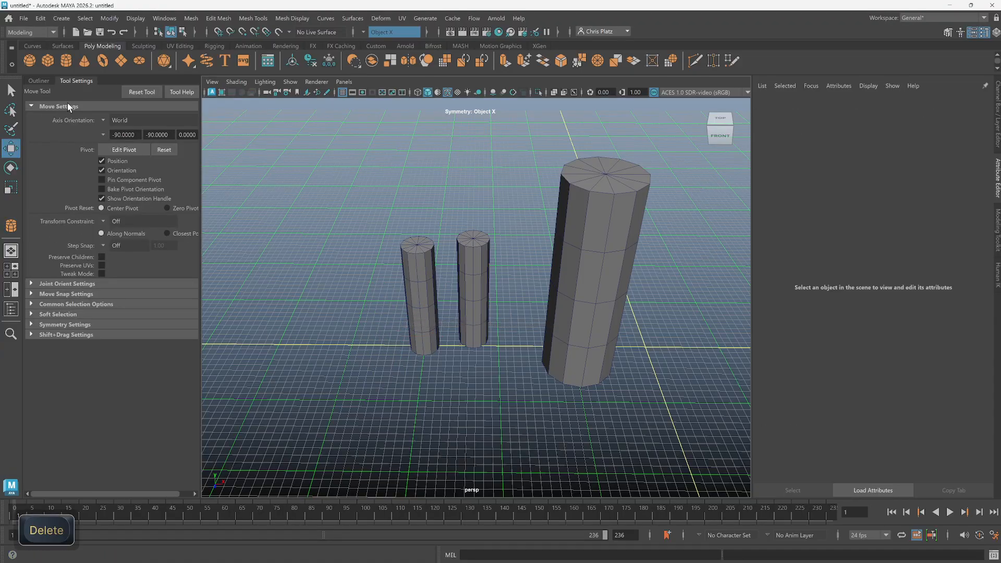
Draw a wide 12-sided cylinder of radius about 41 and height about 177 on the far side of the small cylinders from the torso.
{"action": "left_click", "coordinate": [65, 59]}
{"action": "left_click_drag", "start_coordinate": [312, 322], "coordinate": [291, 206]}
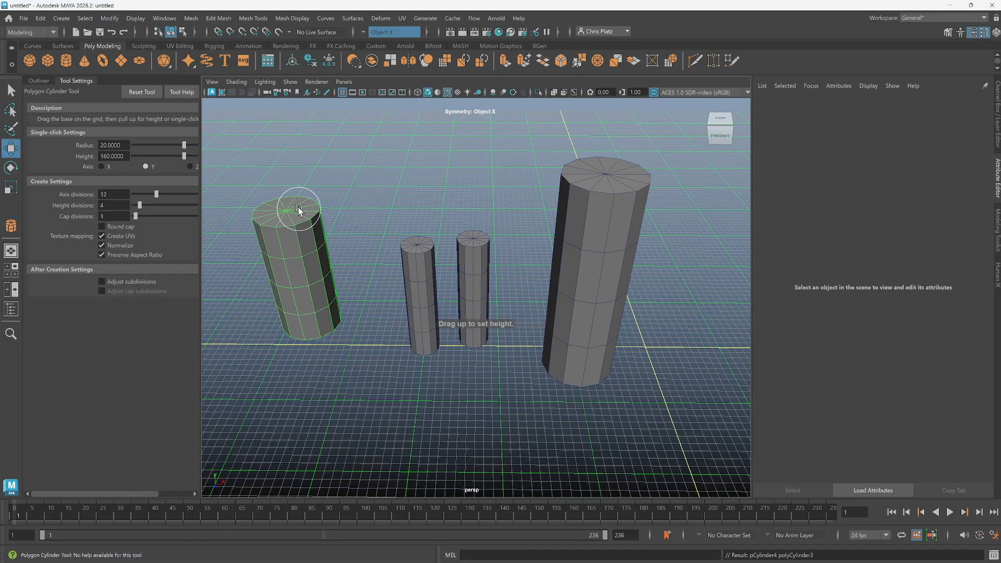
Place another preset-size cylinder between the wide cylinder and the small ones, then delete it.
{"action": "left_click", "coordinate": [63, 59]}
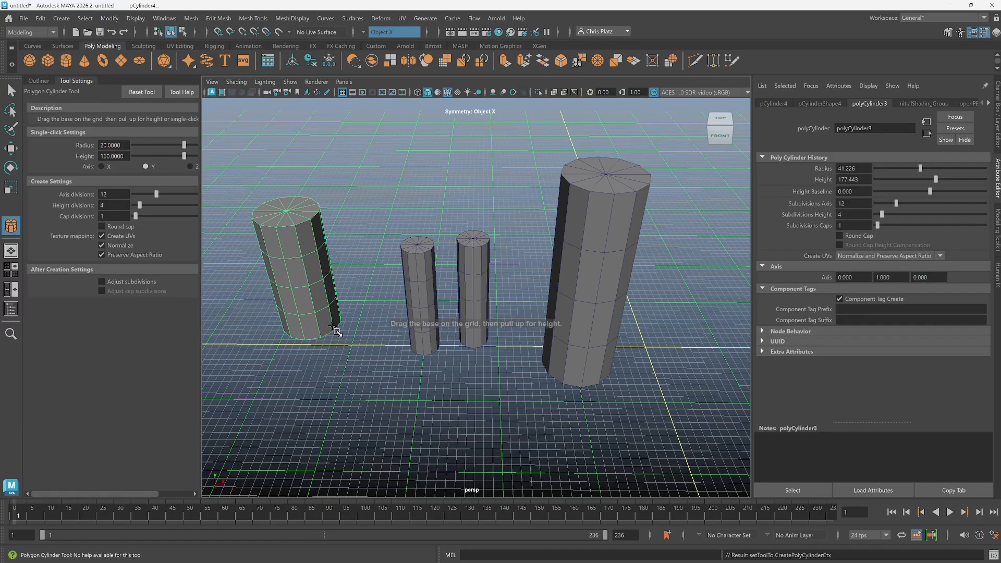
{"action": "left_click", "coordinate": [369, 334]}
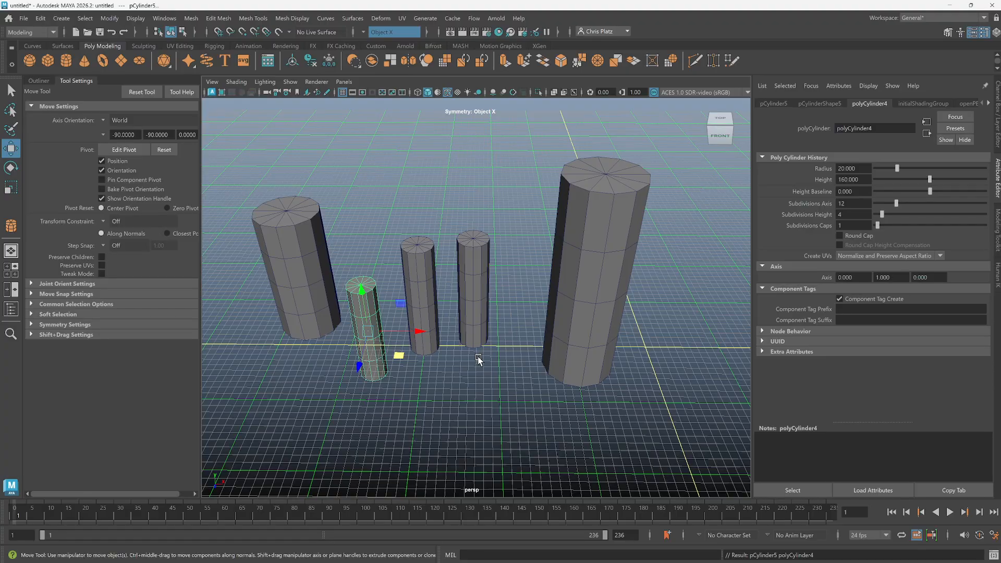
{"action": "key", "text": "Delete"}
Compare the torso cylinder with the small cylinders and examine its top cap up close.
{"action": "left_click", "coordinate": [604, 339]}
{"action": "left_click_drag", "start_coordinate": [444, 385], "coordinate": [423, 424], "text": "alt"}
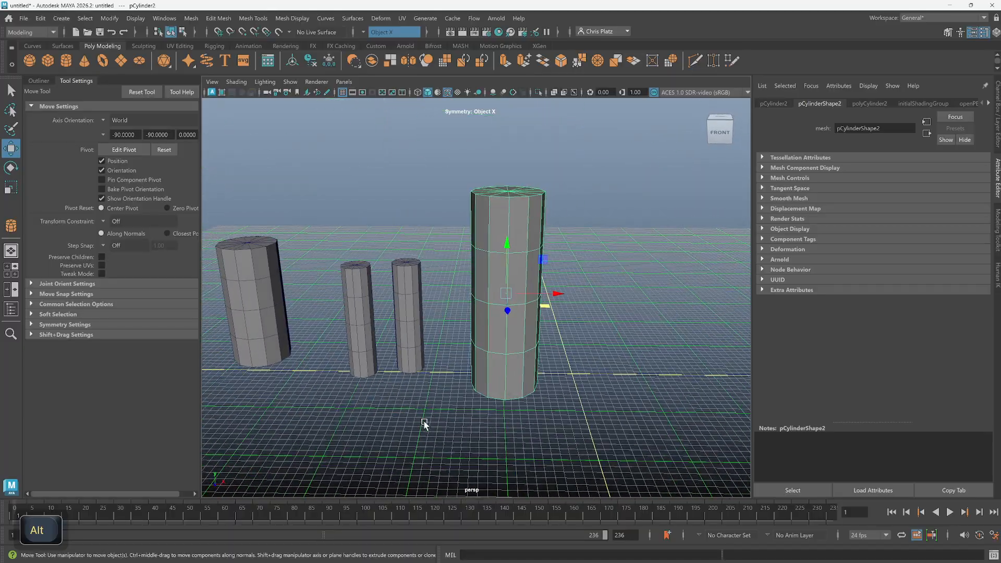
{"action": "left_click", "coordinate": [413, 335]}
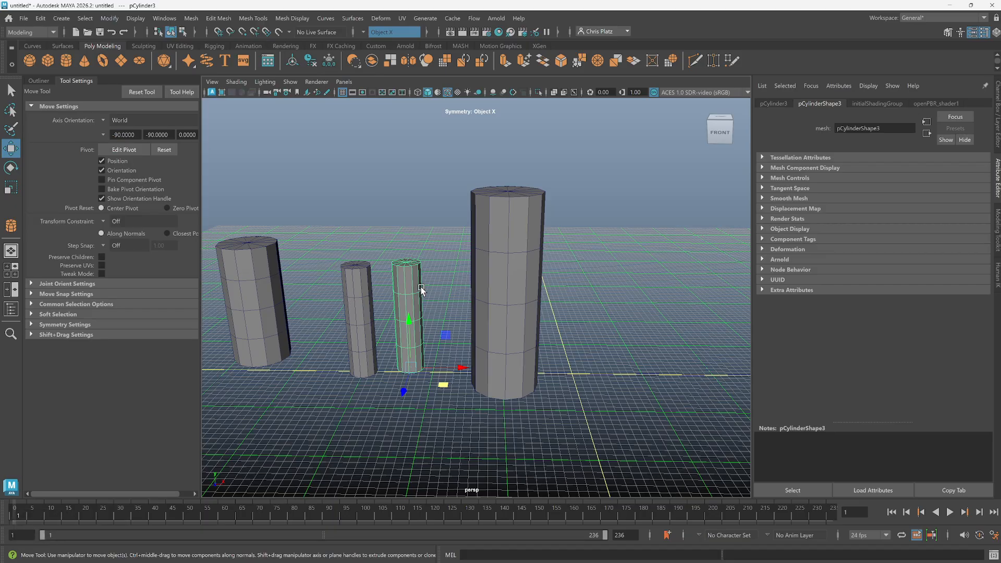
{"action": "left_click", "coordinate": [508, 312]}
{"action": "left_click_drag", "start_coordinate": [509, 313], "coordinate": [512, 371], "text": "alt"}
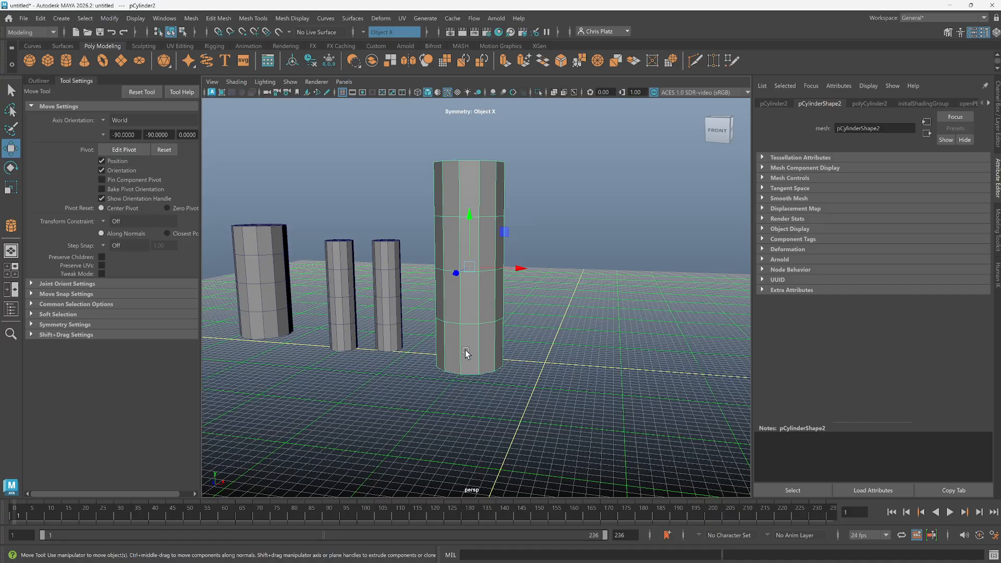
{"action": "mouse_move", "coordinate": [476, 312]}
{"action": "left_mouse_down", "text": "alt"}
{"action": "mouse_move", "coordinate": [469, 384]}
{"action": "mouse_move", "coordinate": [461, 363]}
{"action": "mouse_move", "coordinate": [469, 306]}
{"action": "mouse_move", "coordinate": [469, 346]}
{"action": "mouse_move", "coordinate": [471, 326]}
{"action": "left_mouse_up", "text": "alt"}
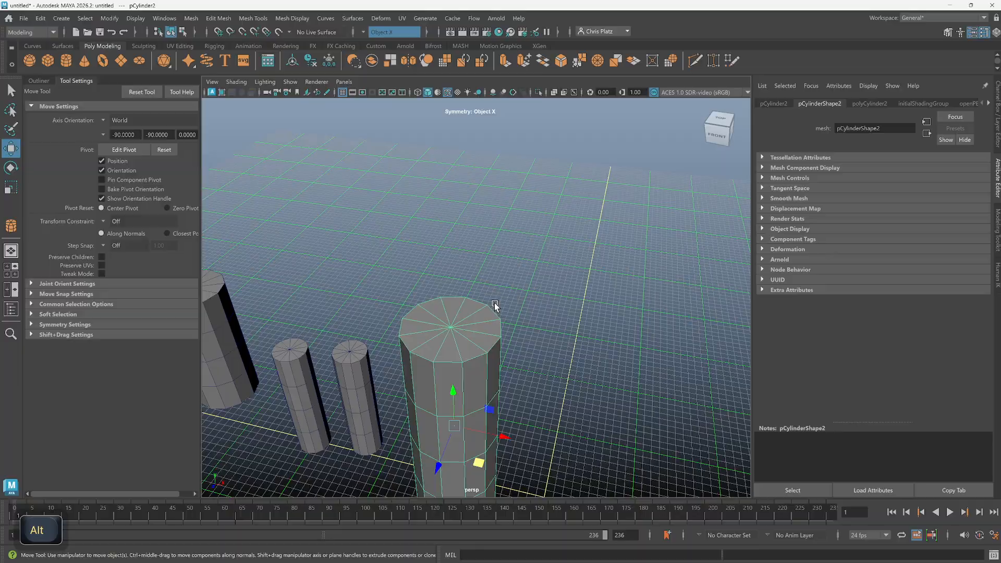
{"action": "middle_click_drag", "start_coordinate": [435, 378], "coordinate": [505, 324], "text": "alt"}
{"action": "scroll", "coordinate": [505, 323], "scroll_direction": "up", "scroll_amount": 3}
In edge mode, select a mirrored pair of spoke edges on the torso cylinder's top cap and show the Select Tool's symmetry settings.
{"action": "right_click_drag", "start_coordinate": [567, 274], "coordinate": [568, 252]}
{"action": "left_click_drag", "start_coordinate": [552, 312], "coordinate": [563, 338], "text": "alt"}
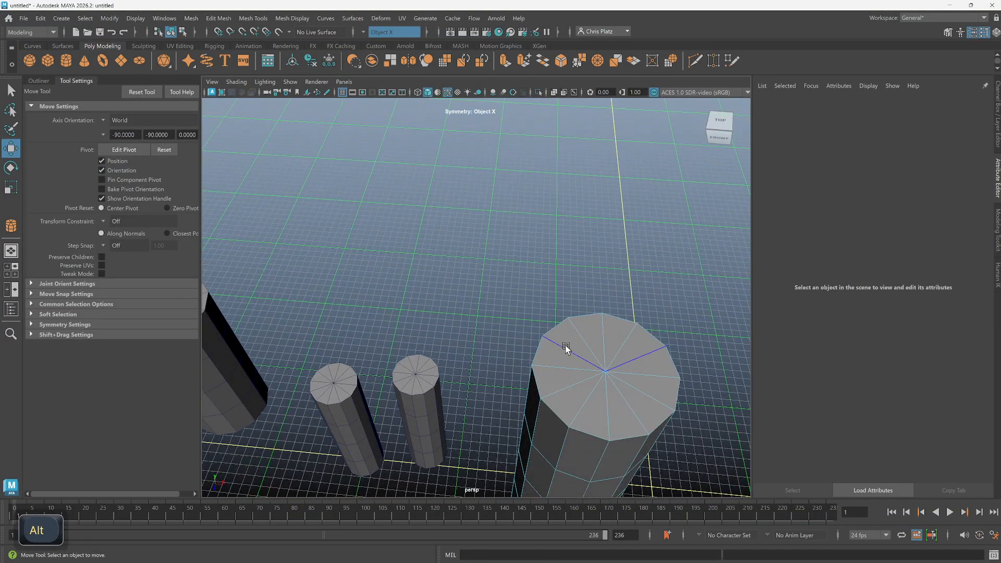
{"action": "key", "text": "q"}
{"action": "left_click", "coordinate": [569, 343]}
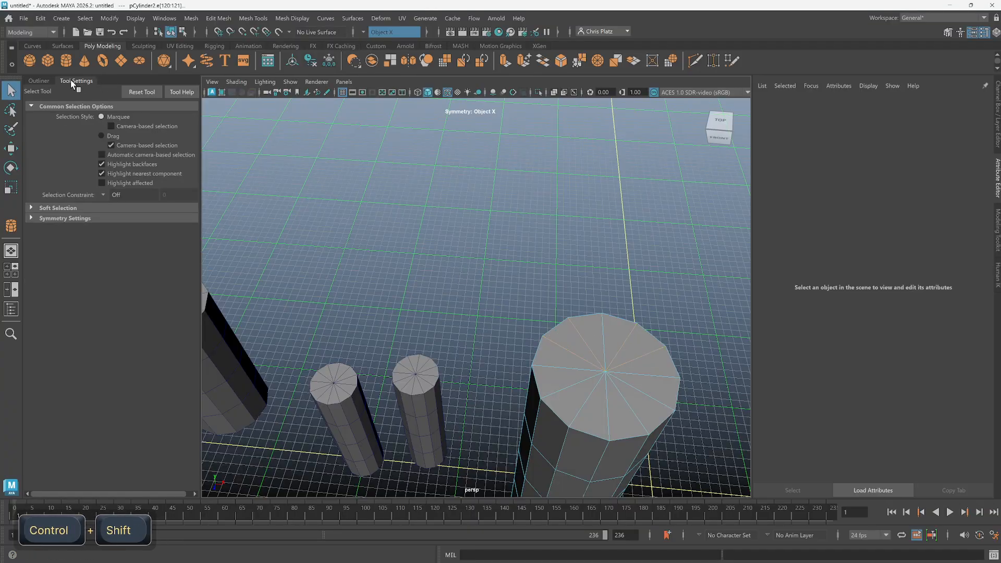
{"action": "left_click", "coordinate": [33, 216]}
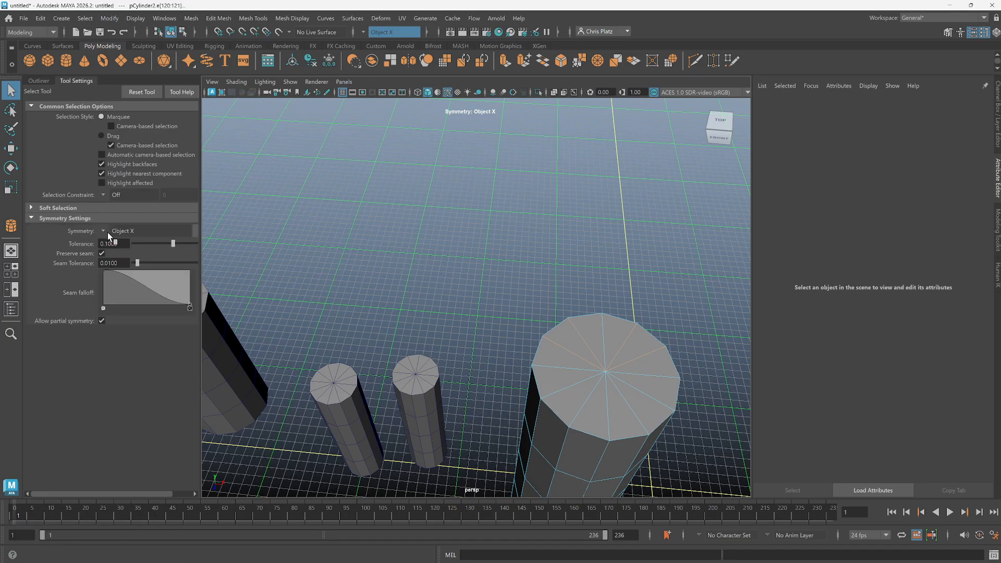
{"action": "left_click_drag", "start_coordinate": [655, 417], "coordinate": [373, 312], "text": "alt"}
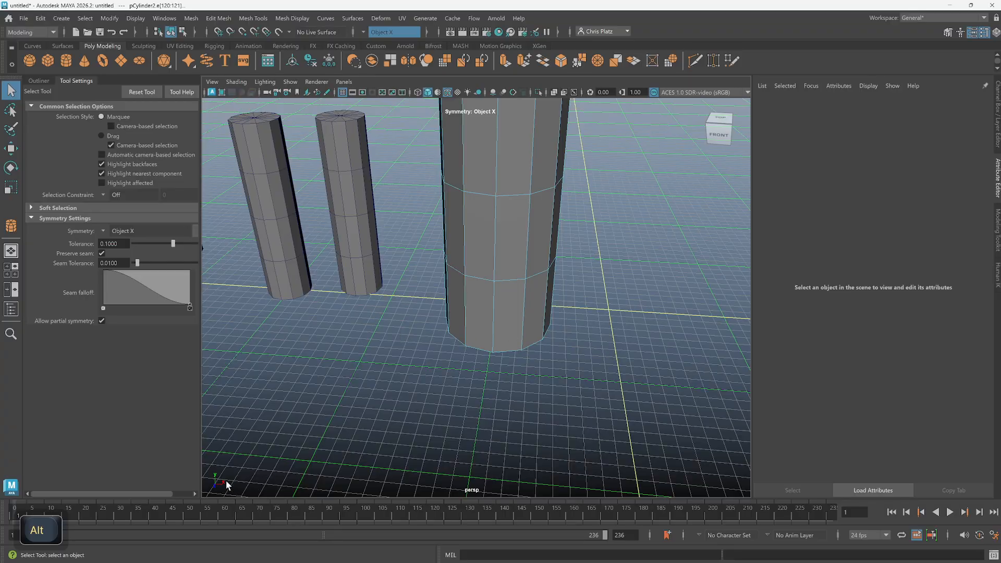
Select and delete the diagonal spoke edges on both caps of the torso cylinder, keeping only the four spokes at right angles.
{"action": "left_click_drag", "start_coordinate": [488, 359], "coordinate": [480, 438], "text": "alt"}
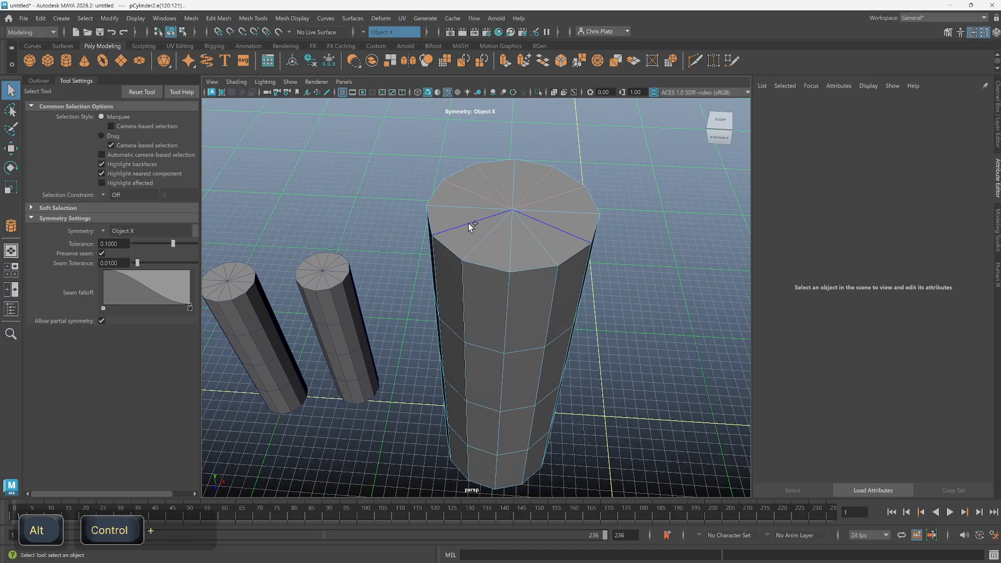
{"action": "left_click_drag", "start_coordinate": [480, 239], "coordinate": [518, 166], "text": "alt"}
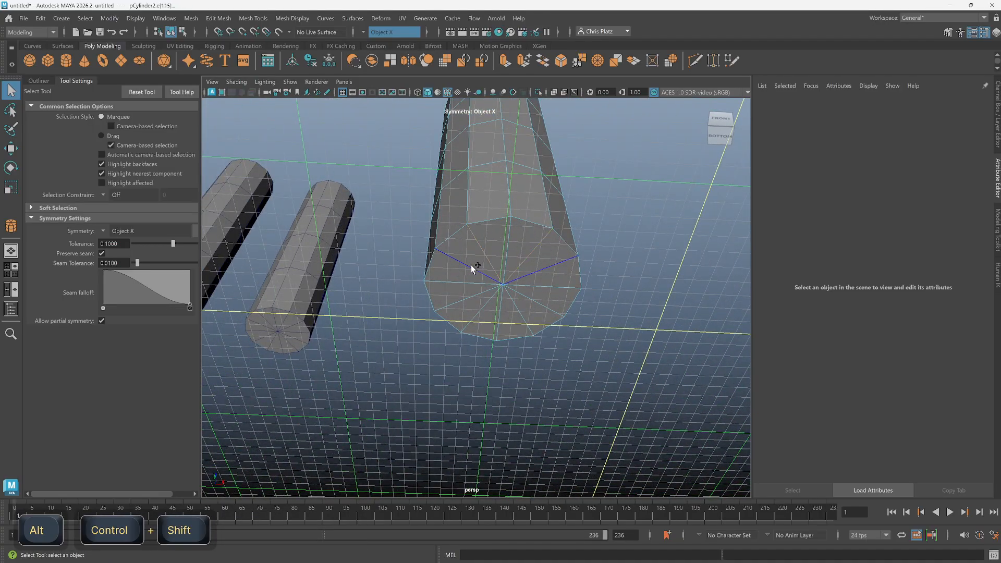
{"action": "left_click", "coordinate": [469, 296], "text": "ctrl+shift"}
{"action": "left_click_drag", "start_coordinate": [469, 296], "coordinate": [539, 281], "text": "alt"}
{"action": "key", "text": "Delete"}
{"action": "left_click_drag", "start_coordinate": [464, 240], "coordinate": [490, 336], "text": "alt"}
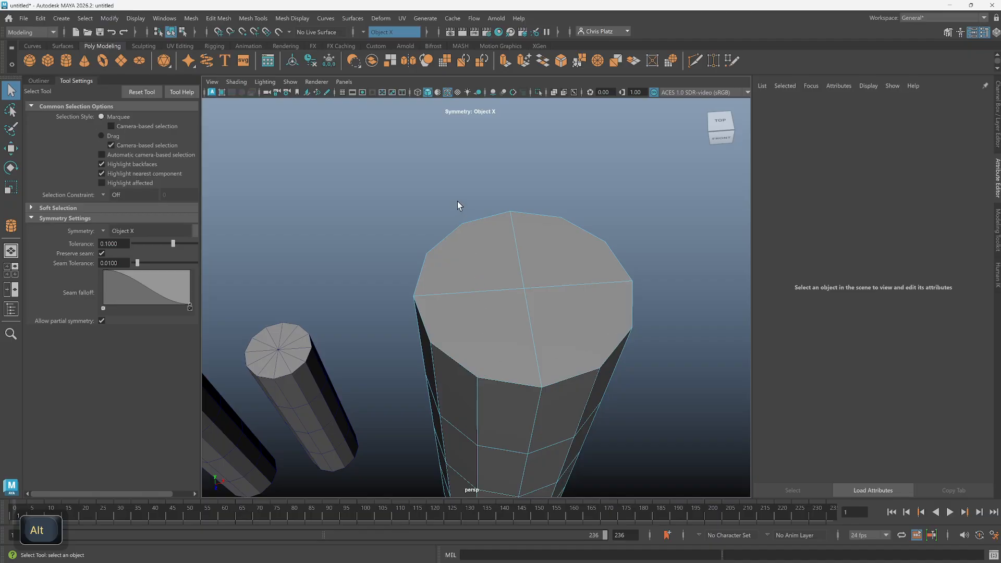
{"action": "left_click_drag", "start_coordinate": [494, 368], "coordinate": [478, 280], "text": "alt"}
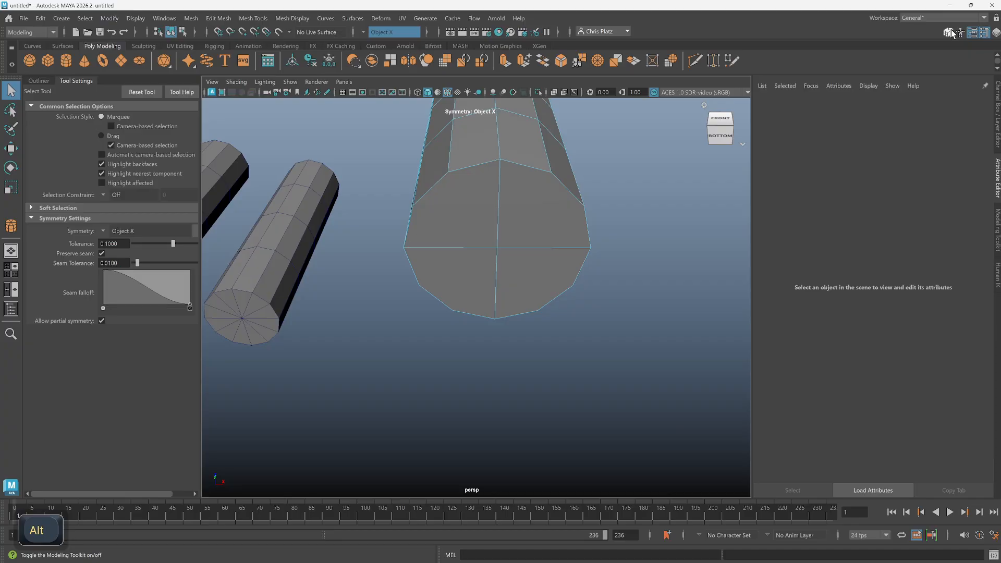
Return the torso cylinder to object mode and compare it with the neighbouring small cylinder.
{"action": "left_click_drag", "start_coordinate": [601, 213], "coordinate": [555, 294], "text": "alt"}
{"action": "right_click_drag", "start_coordinate": [537, 274], "coordinate": [553, 299]}
{"action": "right_click_drag", "start_coordinate": [581, 248], "coordinate": [580, 248]}
{"action": "scroll", "coordinate": [563, 297], "scroll_direction": "down", "scroll_amount": 6}
{"action": "left_click_drag", "start_coordinate": [551, 336], "coordinate": [530, 271], "text": "alt"}
{"action": "left_click_drag", "start_coordinate": [461, 299], "coordinate": [420, 310], "text": "alt"}
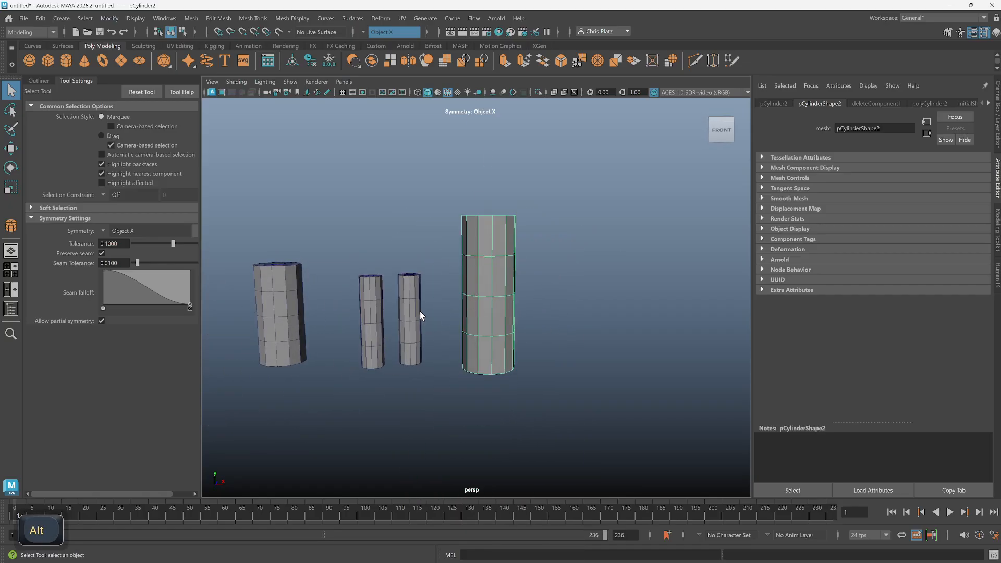
{"action": "left_click", "coordinate": [415, 312]}
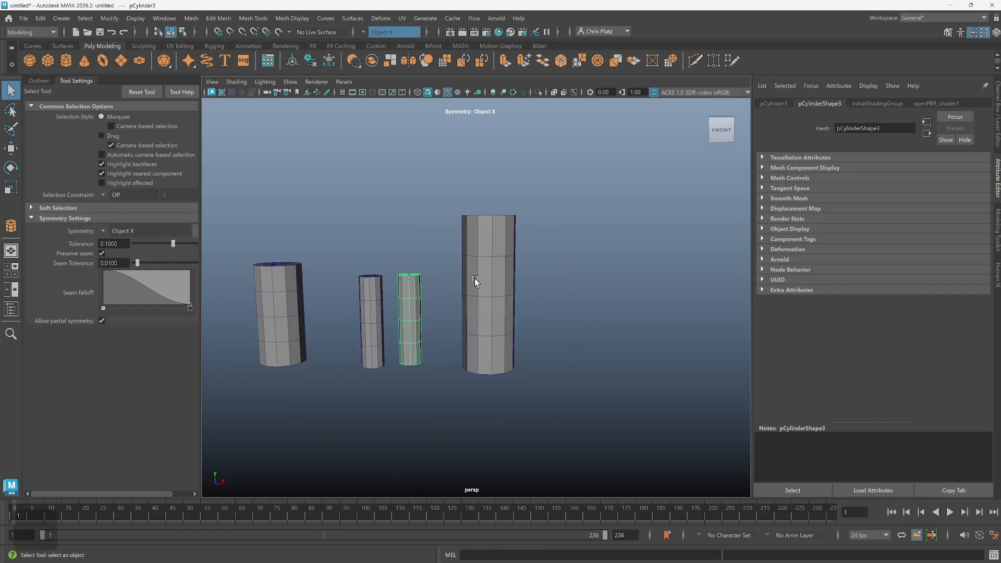
Scale the torso cylinder down uniformly to about the small cylinders' width and move it over beside them.
{"action": "key", "text": "r"}
{"action": "left_click", "coordinate": [483, 314]}
{"action": "left_click_drag", "start_coordinate": [487, 293], "coordinate": [438, 348]}
{"action": "key", "text": "w"}
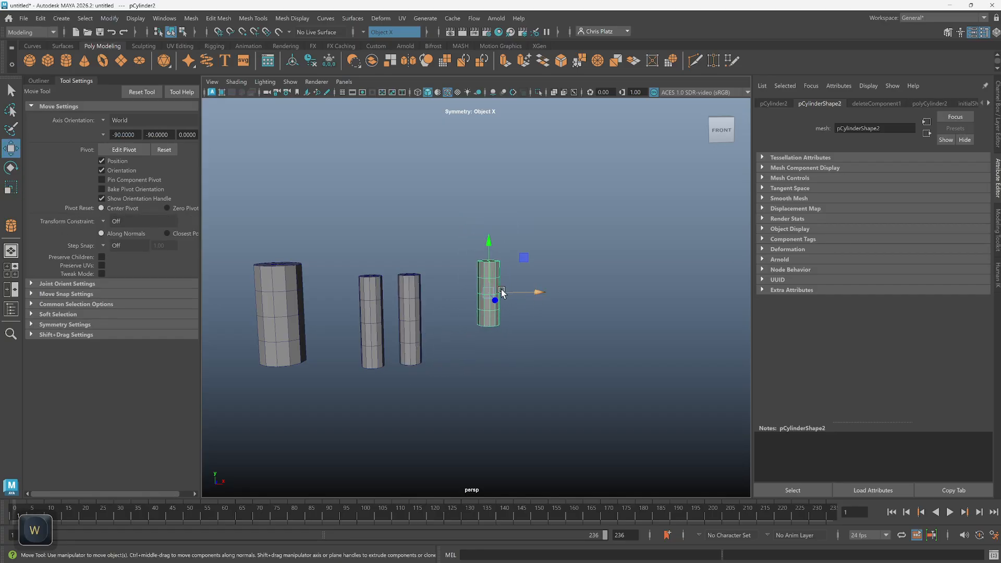
{"action": "left_click_drag", "start_coordinate": [502, 292], "coordinate": [371, 312]}
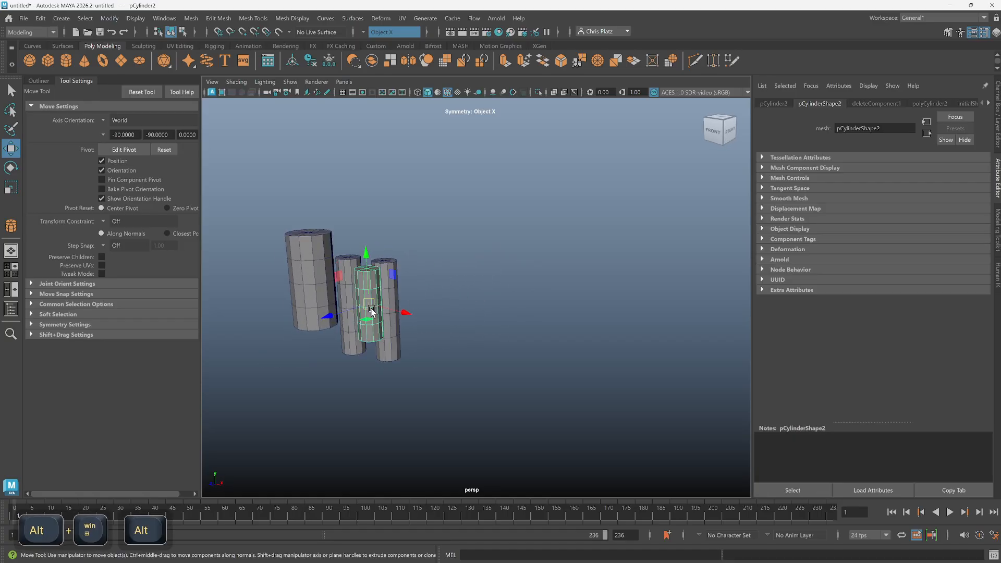
Scale the shrunken torso cylinder along its vertical axis to about half its height.
{"action": "right_click_drag", "start_coordinate": [371, 308], "coordinate": [400, 308], "text": "alt"}
{"action": "middle_click_drag", "start_coordinate": [400, 308], "coordinate": [474, 323], "text": "alt"}
{"action": "right_click_drag", "start_coordinate": [474, 324], "coordinate": [534, 348], "text": "alt"}
{"action": "left_click_drag", "start_coordinate": [534, 348], "coordinate": [520, 342], "text": "alt"}
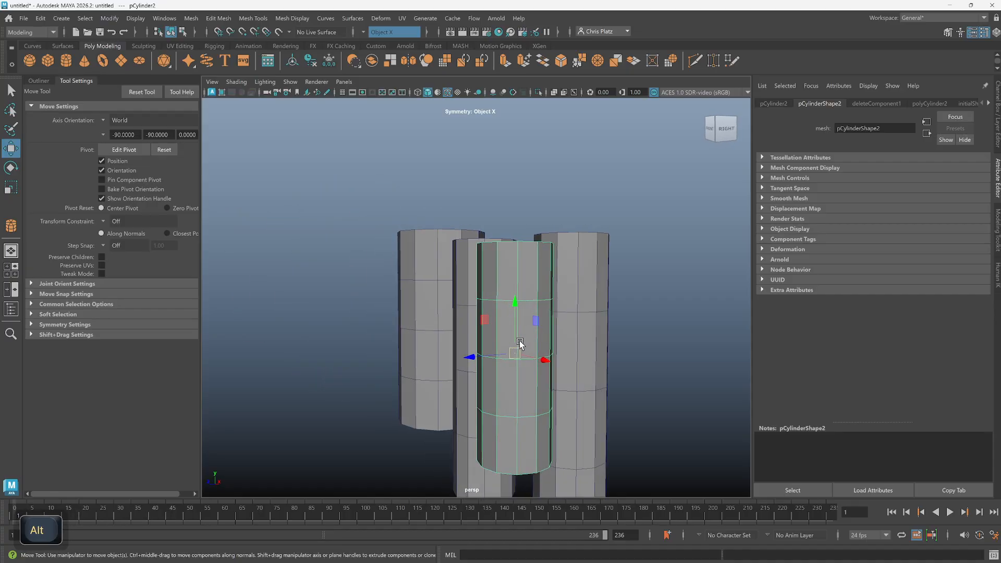
{"action": "key", "text": "r"}
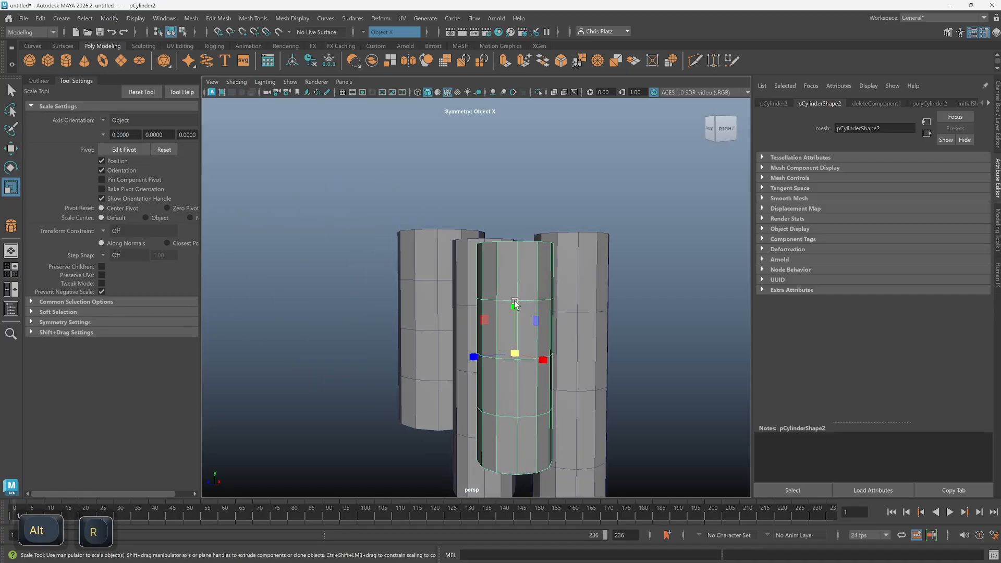
{"action": "left_click_drag", "start_coordinate": [515, 306], "coordinate": [518, 325]}
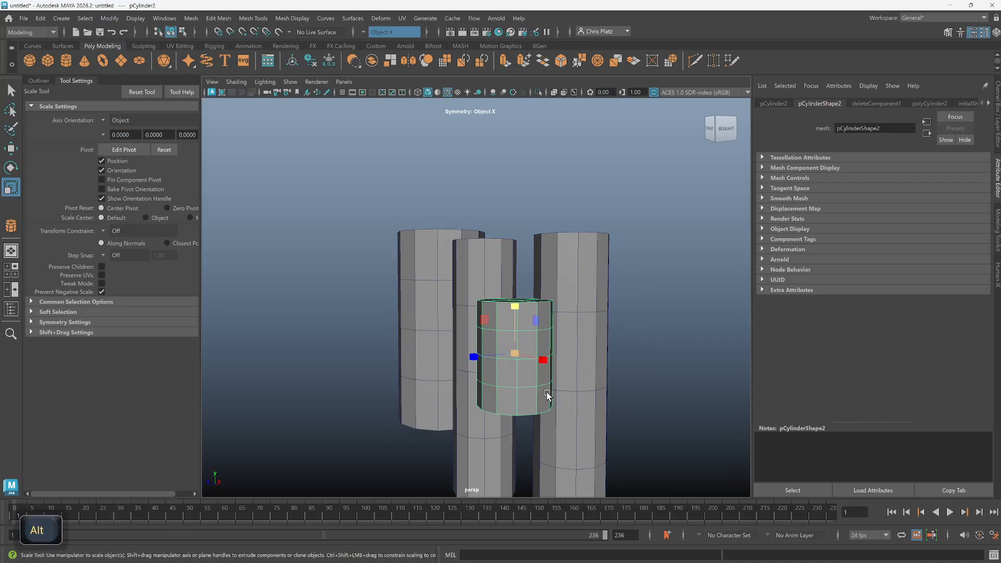
Lower the shortened torso cylinder slightly and move it along the row, clear of the tall cylinders.
{"action": "middle_click_drag", "start_coordinate": [533, 374], "coordinate": [535, 289], "text": "alt"}
{"action": "key", "text": "w"}
{"action": "left_click_drag", "start_coordinate": [509, 193], "coordinate": [508, 208]}
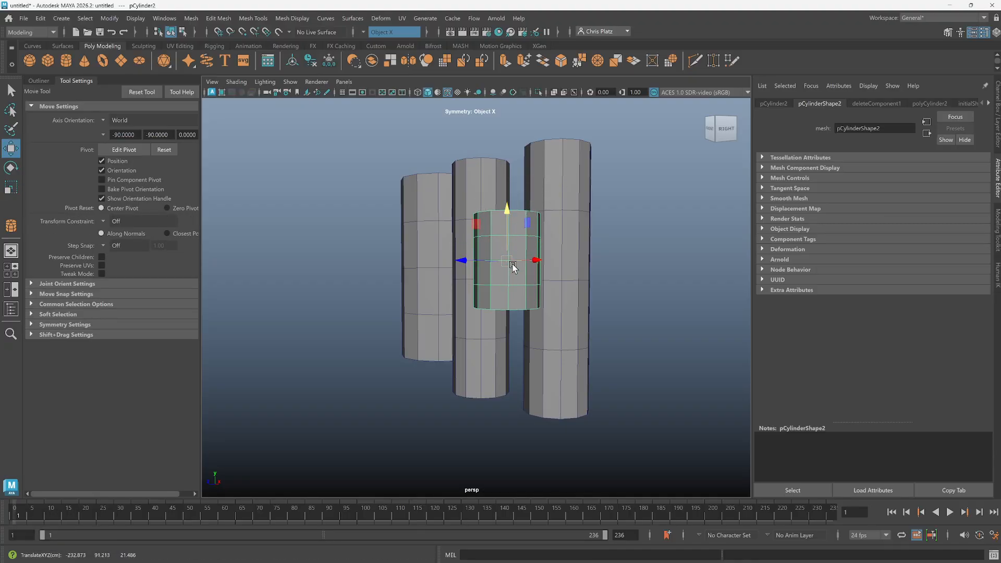
{"action": "left_click_drag", "start_coordinate": [513, 275], "coordinate": [572, 339], "text": "alt"}
{"action": "left_click_drag", "start_coordinate": [546, 301], "coordinate": [641, 254]}
{"action": "key", "text": "r"}
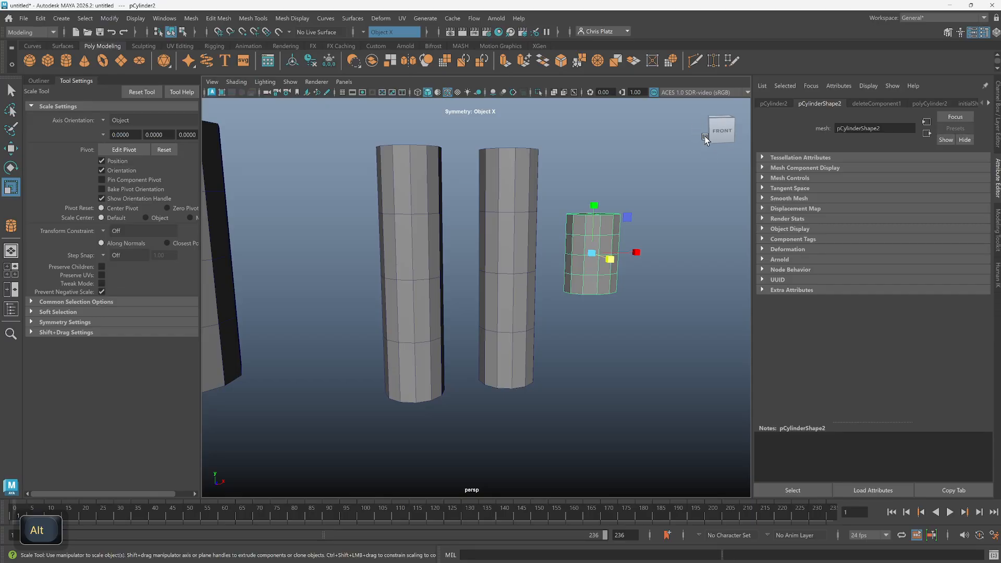
{"action": "left_click_drag", "start_coordinate": [574, 299], "coordinate": [506, 331], "text": "alt"}
{"action": "left_click_drag", "start_coordinate": [513, 290], "coordinate": [504, 345], "text": "alt"}
{"action": "middle_click_drag", "start_coordinate": [503, 342], "coordinate": [564, 290], "text": "alt"}
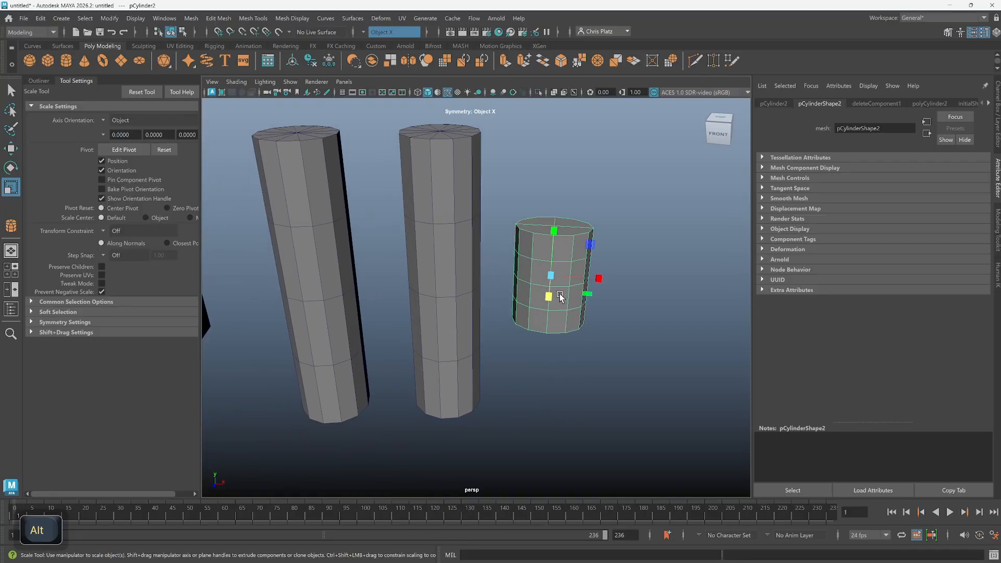
{"action": "scroll", "coordinate": [560, 297], "scroll_direction": "down", "scroll_amount": 1}
Try shortening the tall cylinder next to the short one to about half its height, and delete that tall cylinder.
{"action": "left_click", "coordinate": [557, 380]}
{"action": "left_click", "coordinate": [354, 317]}
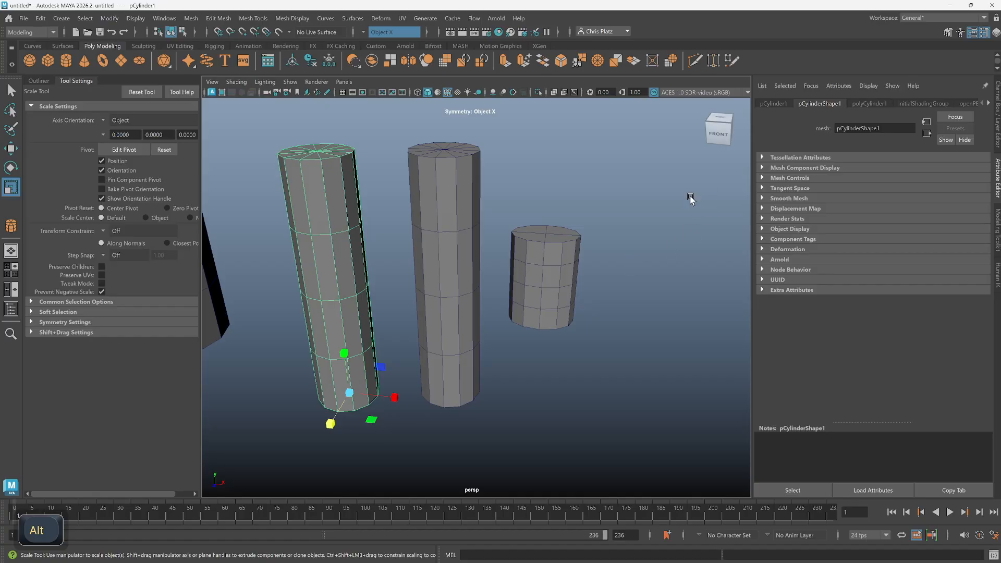
{"action": "left_click", "coordinate": [443, 299]}
{"action": "scroll", "coordinate": [292, 281], "scroll_direction": "down", "scroll_amount": 3}
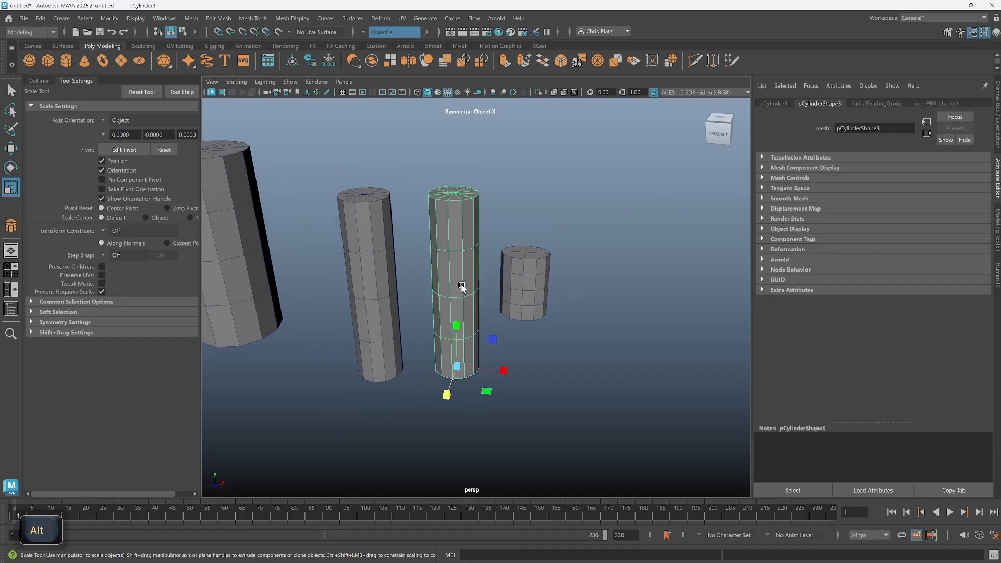
{"action": "key", "text": "w"}
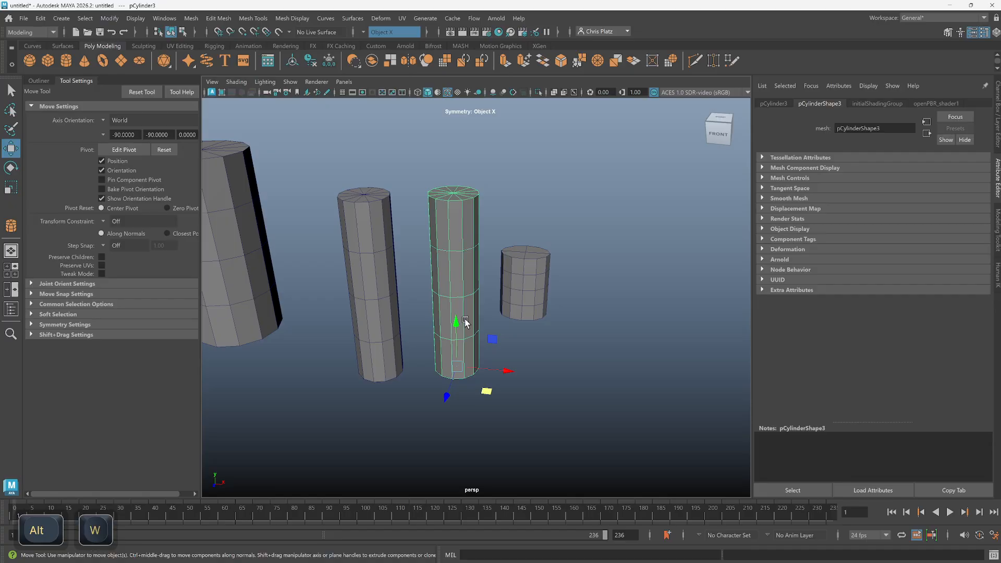
{"action": "key", "text": "r"}
{"action": "left_click_drag", "start_coordinate": [456, 326], "coordinate": [457, 350]}
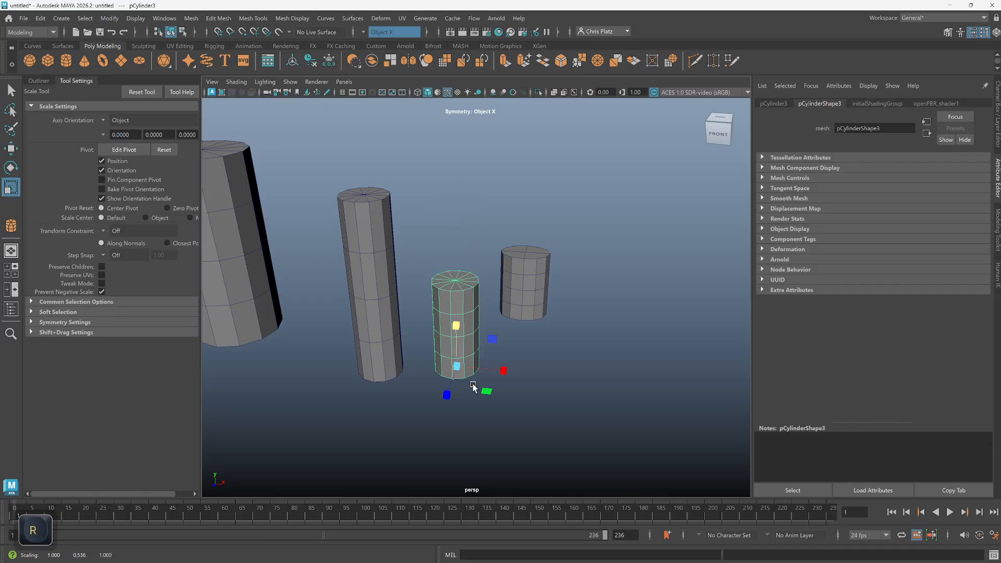
{"action": "left_click_drag", "start_coordinate": [474, 384], "coordinate": [476, 399], "text": "alt"}
{"action": "key", "text": "Delete"}
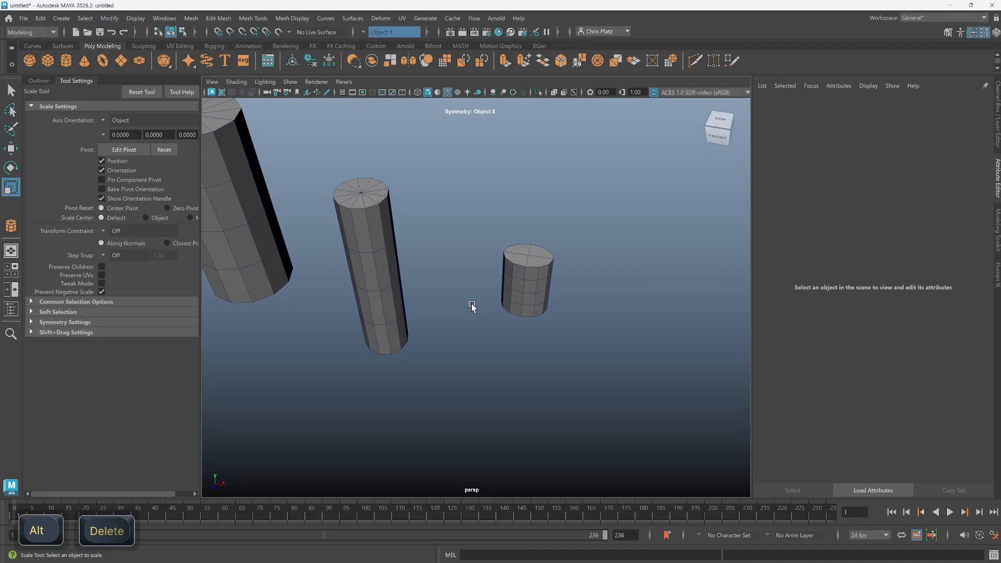
Configure a new polygon cylinder with 8 axis divisions, a radius of 10 and a height of 60.
{"action": "left_click", "coordinate": [66, 61]}
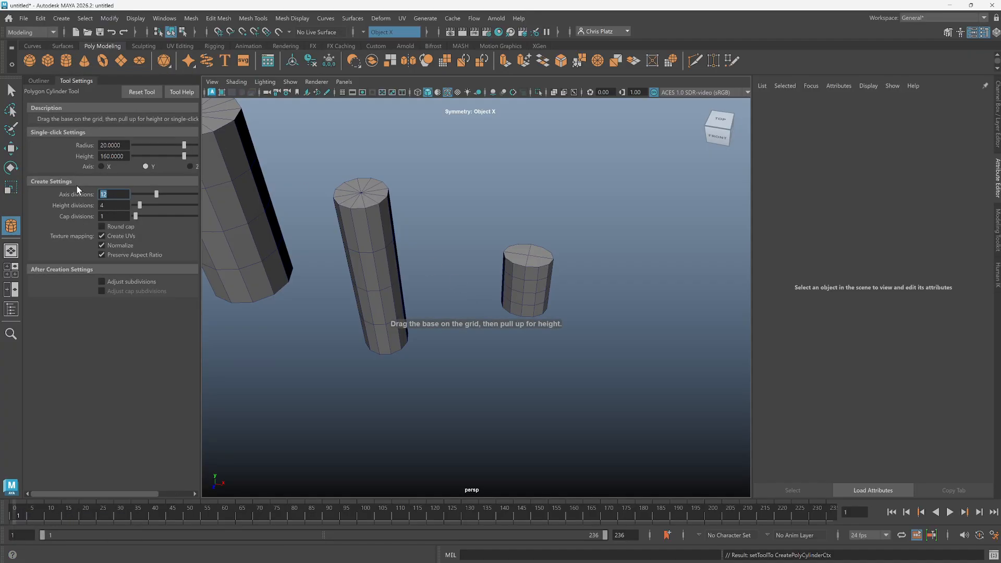
{"action": "key", "text": "Tab"}
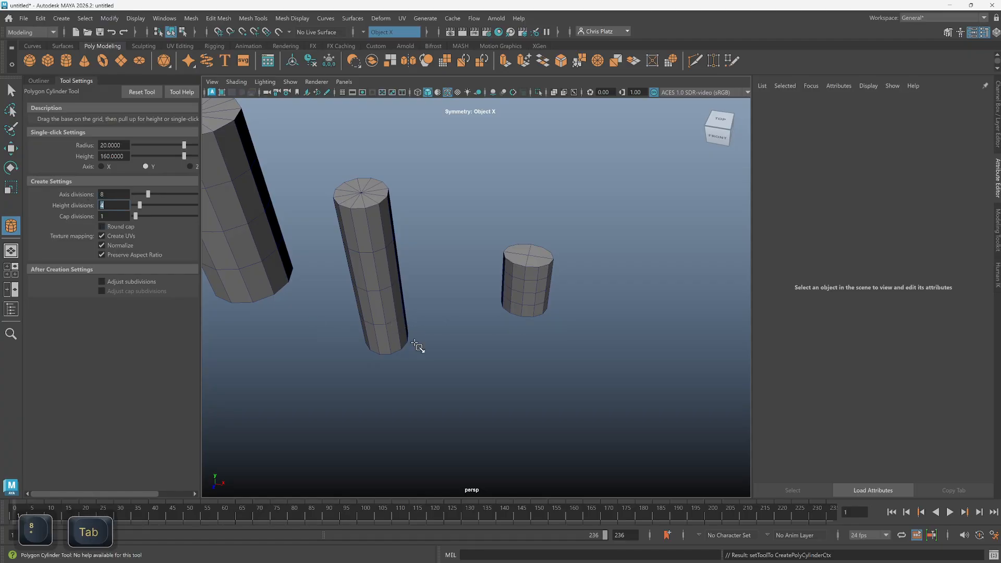
{"action": "scroll", "coordinate": [516, 351], "scroll_direction": "up", "scroll_amount": 3}
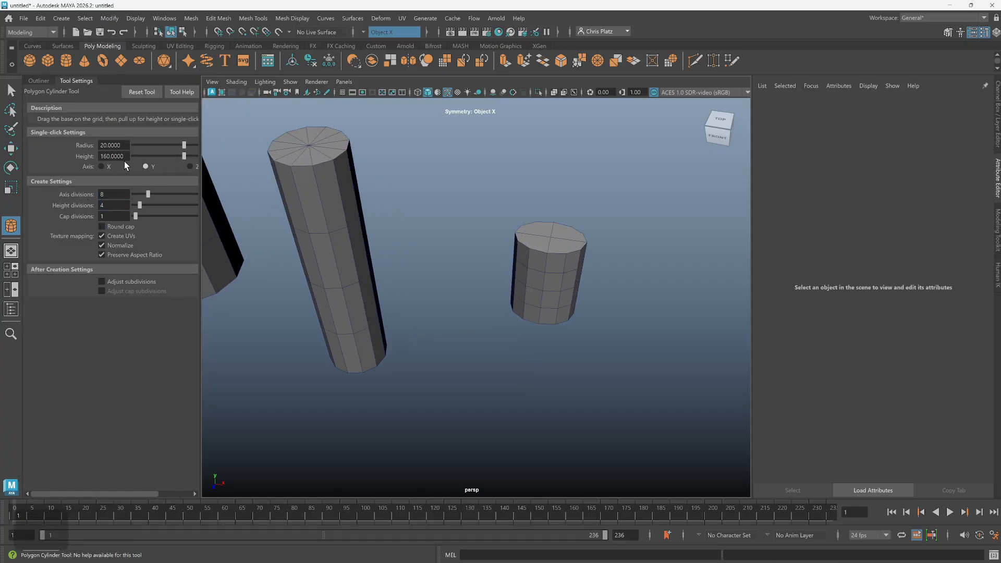
{"action": "type", "text": "1"}
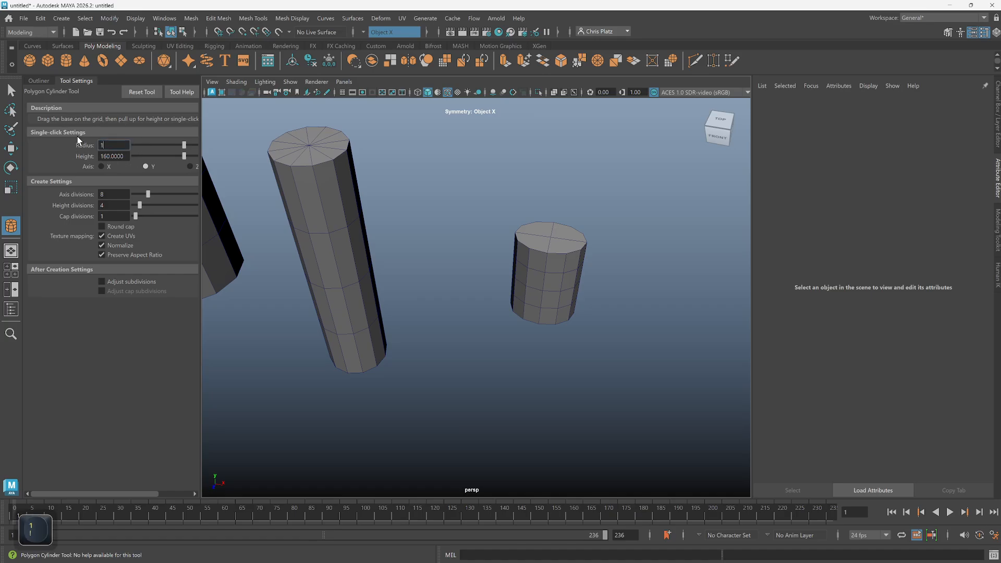
{"action": "type", "text": "09"}
{"action": "key", "text": "BackSpace"}
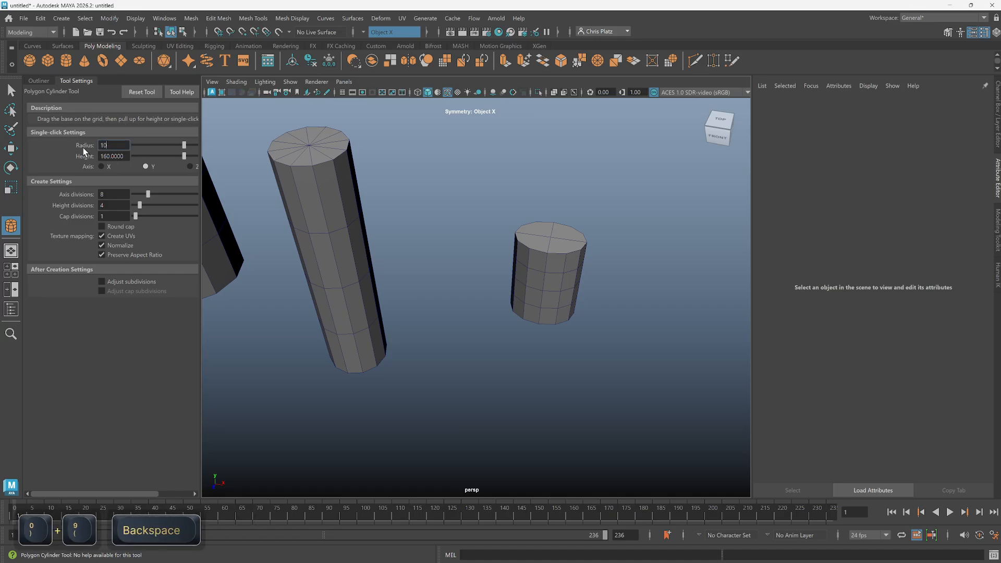
{"action": "key", "text": "Tab"}
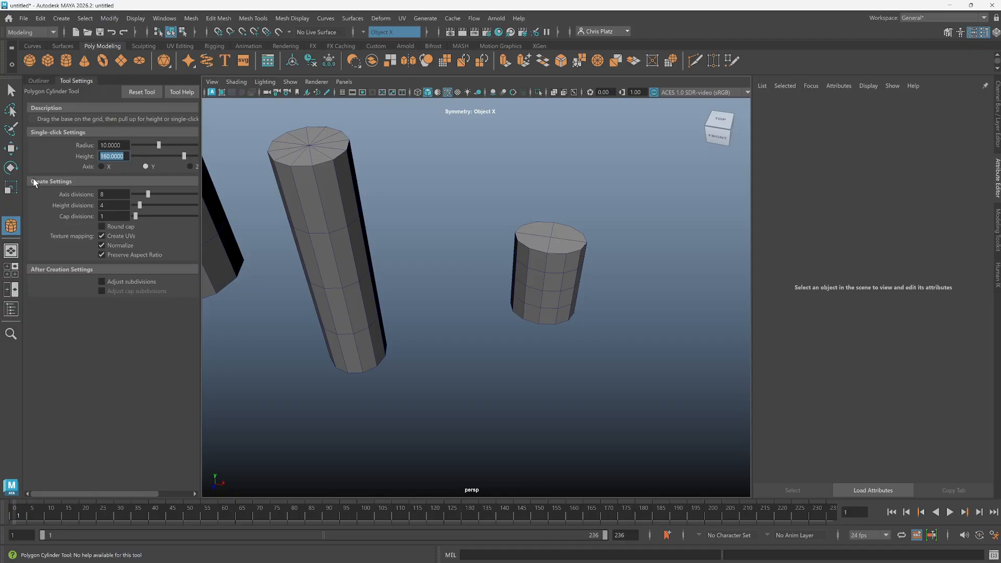
{"action": "type", "text": "80"}
{"action": "key", "text": "BackSpace"}
{"action": "key", "text": "BackSpace"}
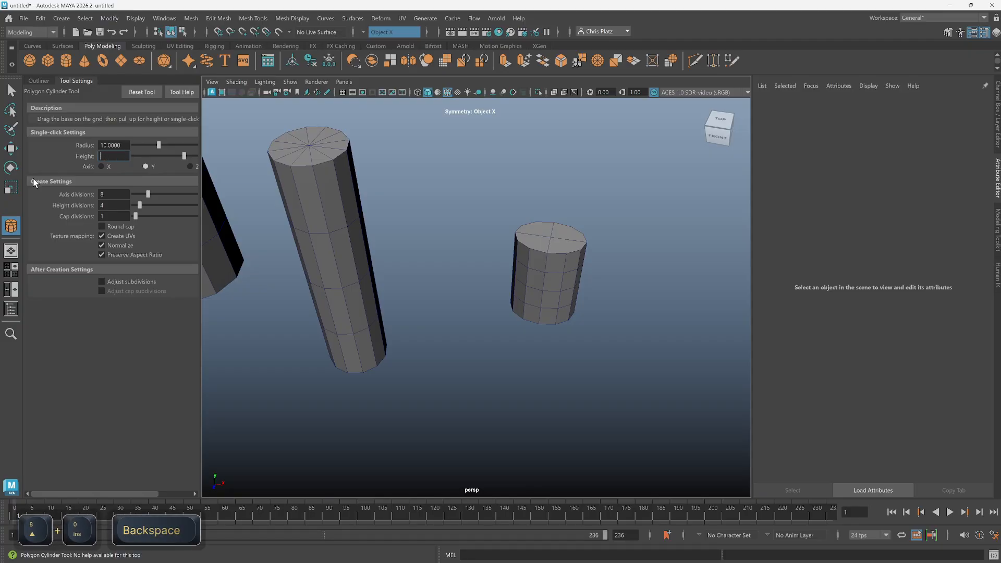
{"action": "type", "text": "+60"}
{"action": "key", "text": "Return"}
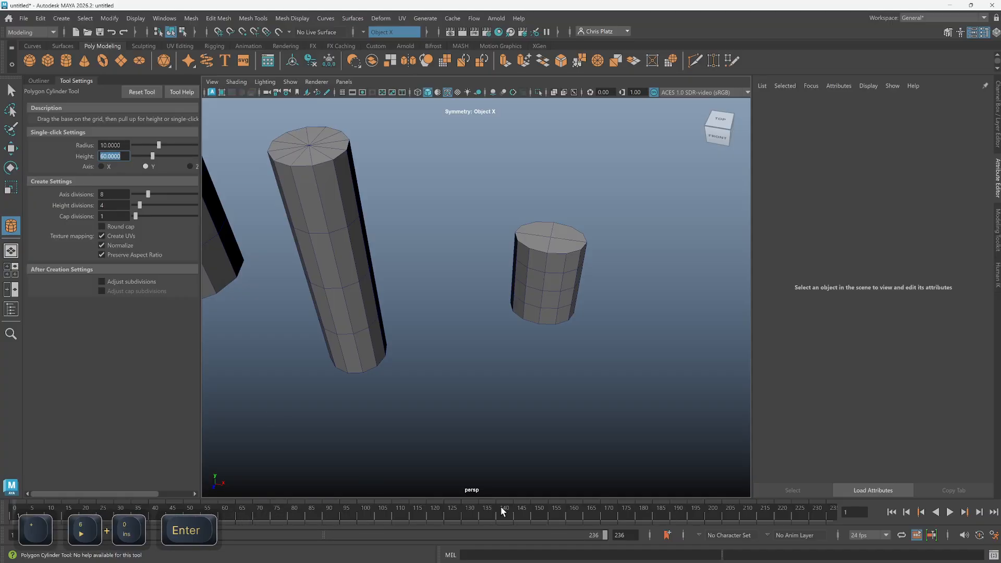
Place the thin 8-sided cylinder on the ground under the short cylinder and display the viewport grid.
{"action": "left_click", "coordinate": [488, 360]}
{"action": "left_click_drag", "start_coordinate": [529, 418], "coordinate": [379, 315], "text": "alt"}
{"action": "key", "text": "w"}
{"action": "left_click", "coordinate": [343, 93]}
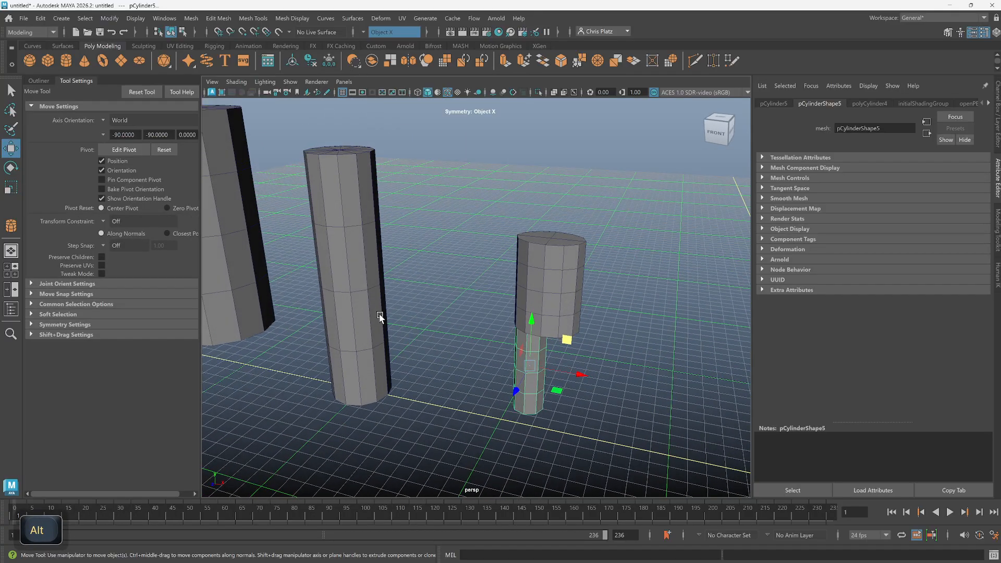
Rename the remaining tall small-diameter cylinder as human_ref.
{"action": "left_click", "coordinate": [346, 224]}
{"action": "left_click", "coordinate": [42, 82]}
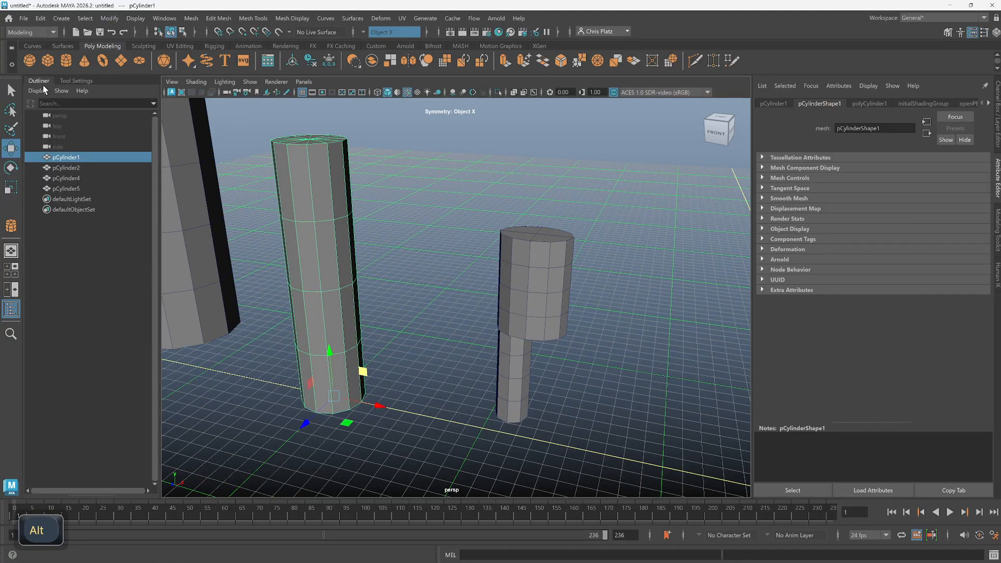
{"action": "left_click", "coordinate": [69, 156]}
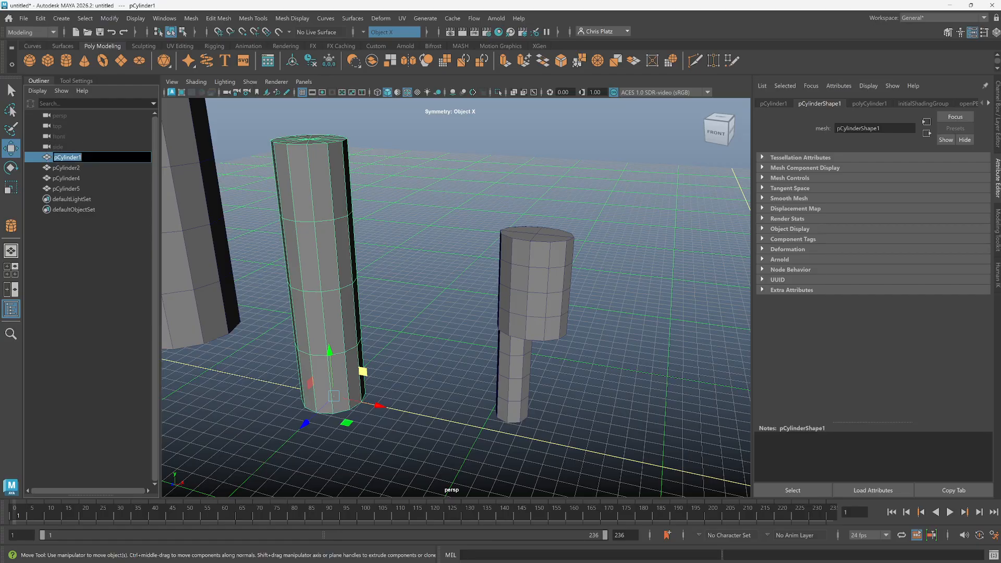
{"action": "type", "text": "human_ref"}
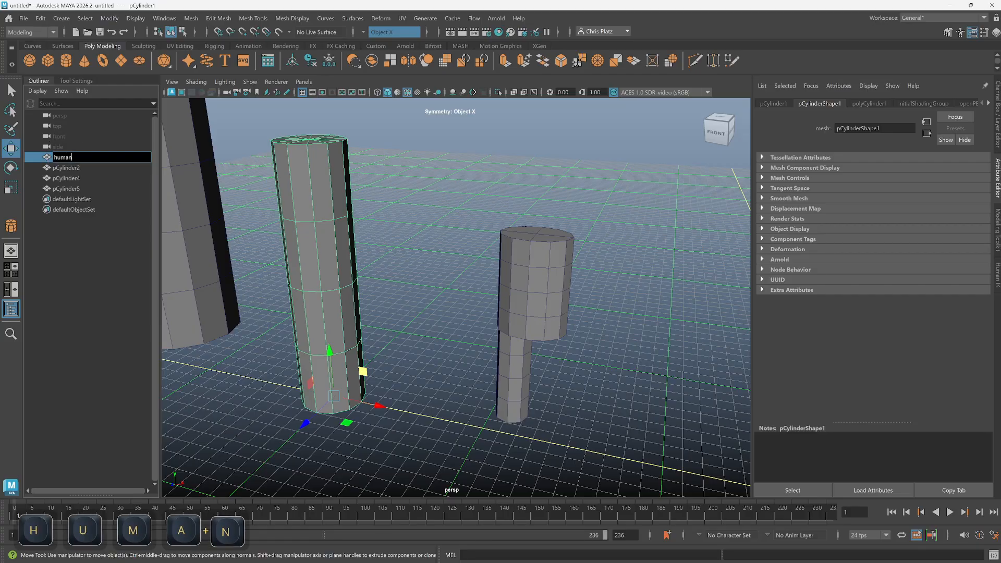
{"action": "key", "text": "Return"}
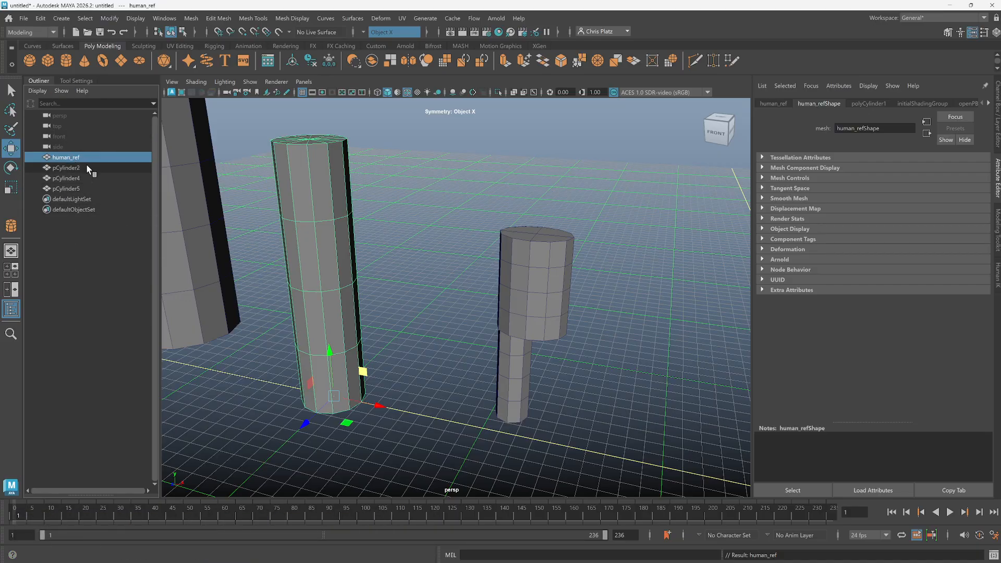
{"action": "key", "text": "space"}
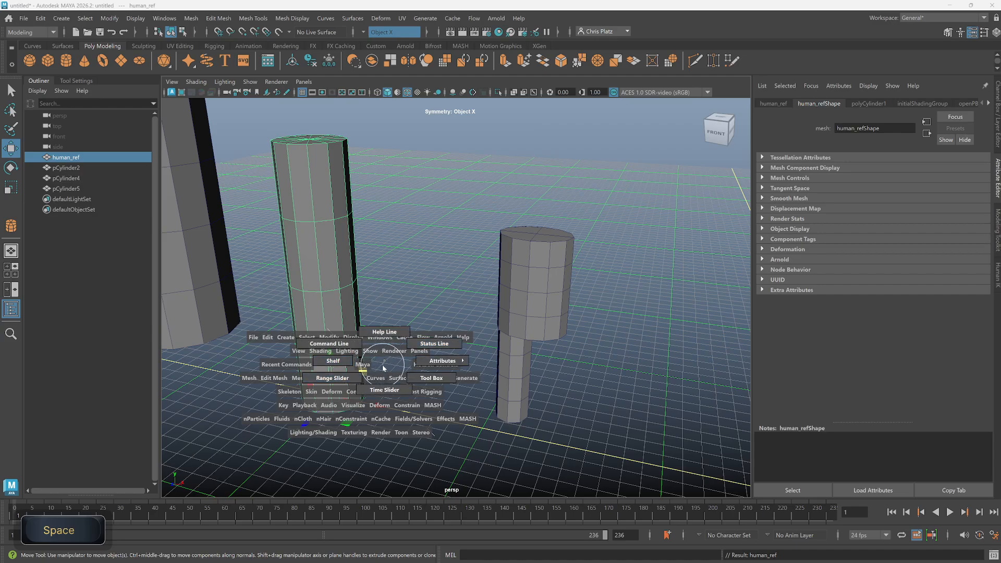
{"action": "key", "text": "Escape"}
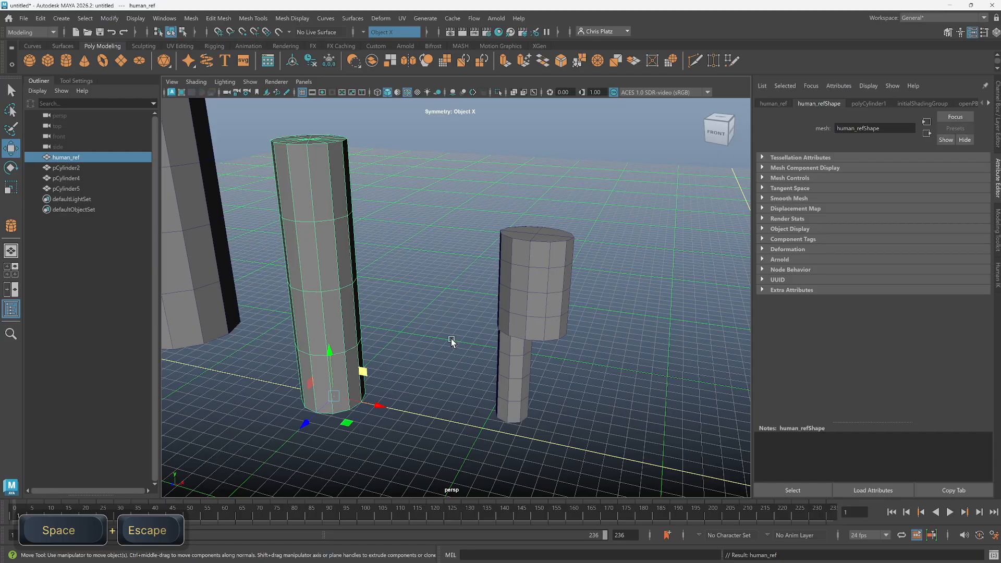
Select the thin 8-sided cylinder and isolate it in the viewport.
{"action": "mouse_move", "coordinate": [529, 358]}
{"action": "left_mouse_down", "text": "alt"}
{"action": "mouse_move", "coordinate": [547, 346]}
{"action": "mouse_move", "coordinate": [547, 313]}
{"action": "mouse_move", "coordinate": [546, 348]}
{"action": "left_mouse_up", "text": "alt"}
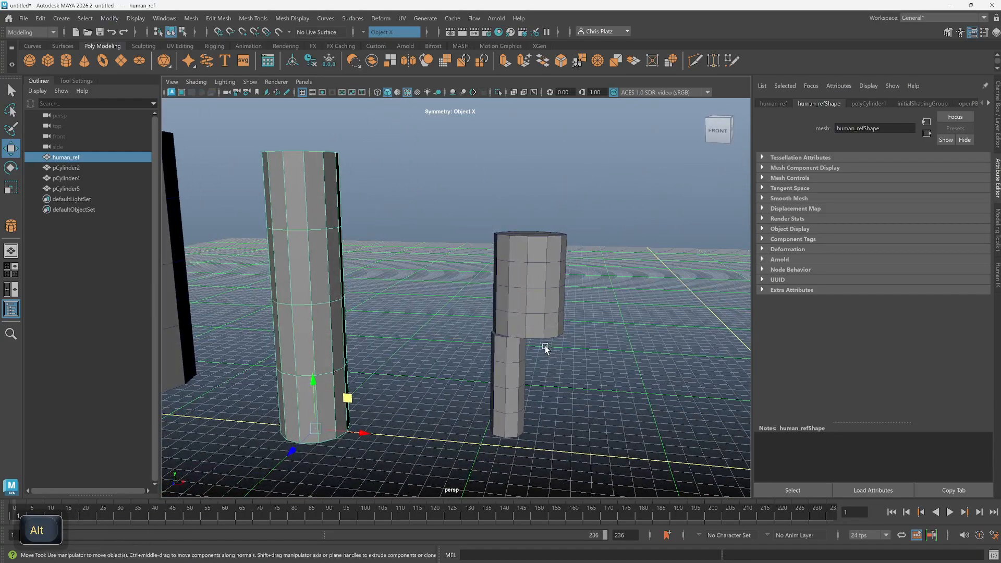
{"action": "left_click", "coordinate": [517, 382]}
{"action": "left_click_drag", "start_coordinate": [517, 382], "coordinate": [532, 429], "text": "alt"}
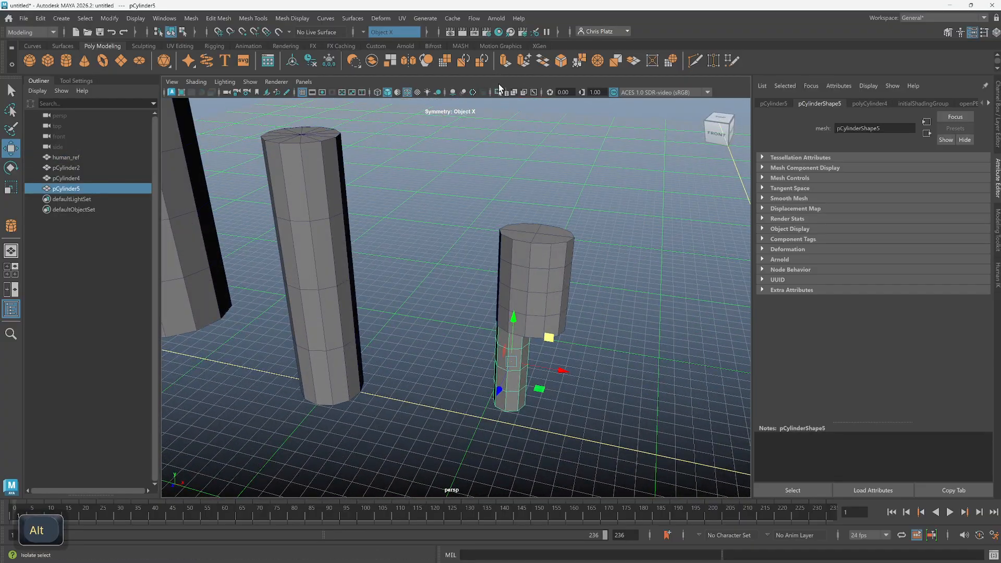
{"action": "left_click", "coordinate": [497, 92]}
{"action": "left_click_drag", "start_coordinate": [530, 292], "coordinate": [461, 275], "text": "alt"}
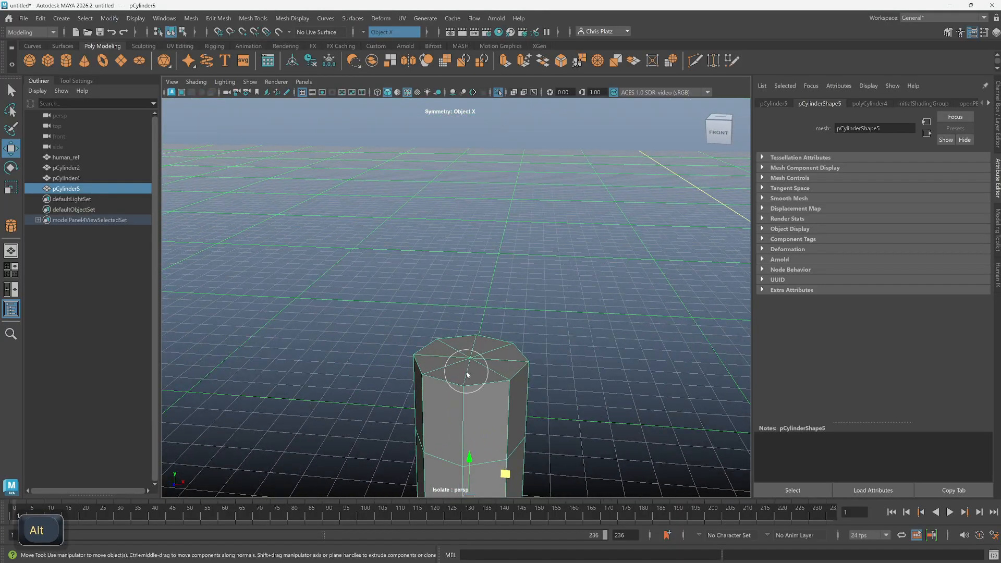
Select all the triangular faces of the thin cylinder's upper cap and delete them, leaving that end open.
{"action": "right_click", "coordinate": [462, 274]}
{"action": "right_click_drag", "start_coordinate": [463, 293], "coordinate": [464, 302]}
{"action": "left_click_drag", "start_coordinate": [489, 375], "coordinate": [494, 338], "text": "alt"}
{"action": "middle_click_drag", "start_coordinate": [493, 339], "coordinate": [478, 323], "text": "alt"}
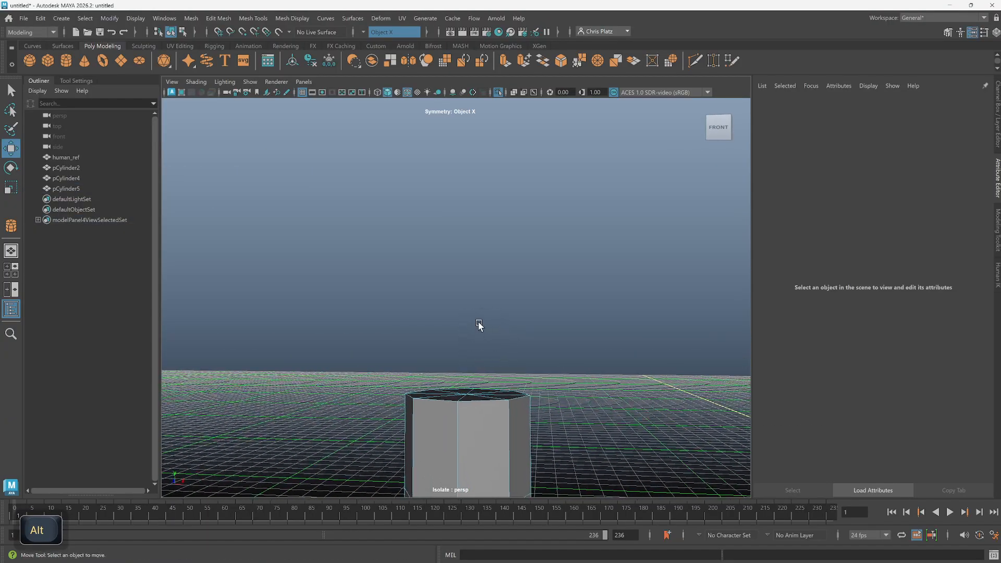
{"action": "left_click_drag", "start_coordinate": [593, 417], "coordinate": [393, 442]}
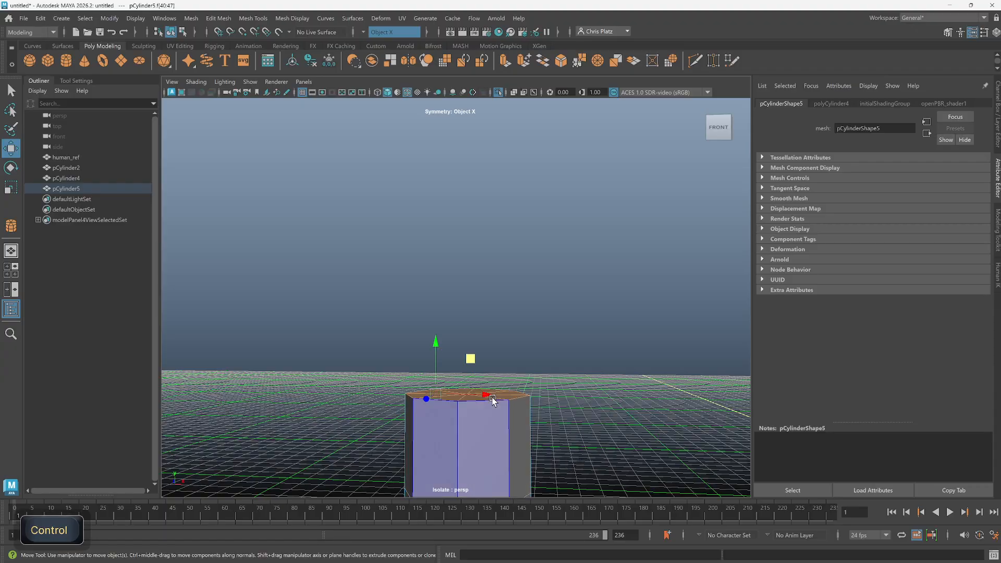
{"action": "left_click_drag", "start_coordinate": [523, 357], "coordinate": [524, 409], "text": "alt"}
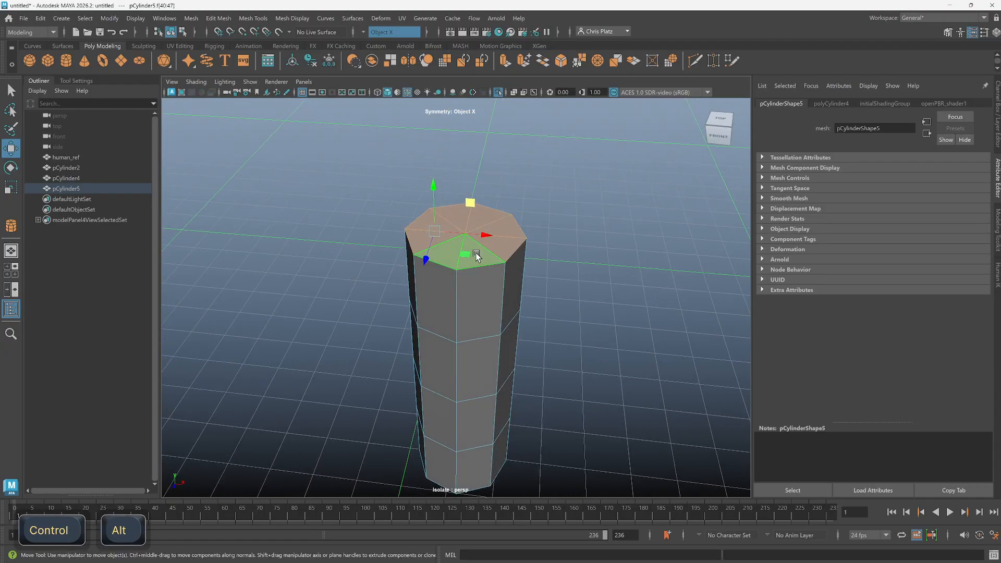
{"action": "left_click", "coordinate": [477, 256]}
{"action": "left_click", "coordinate": [424, 230], "text": "ctrl+shift"}
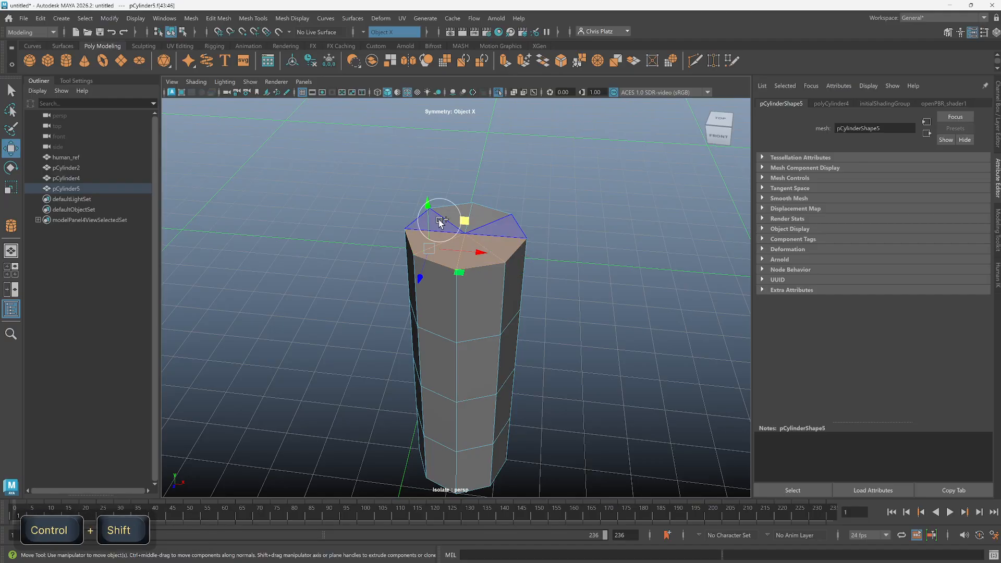
{"action": "left_click", "coordinate": [440, 220], "text": "ctrl+shift"}
{"action": "left_click", "coordinate": [449, 210], "text": "ctrl+shift"}
{"action": "key", "text": "Delete"}
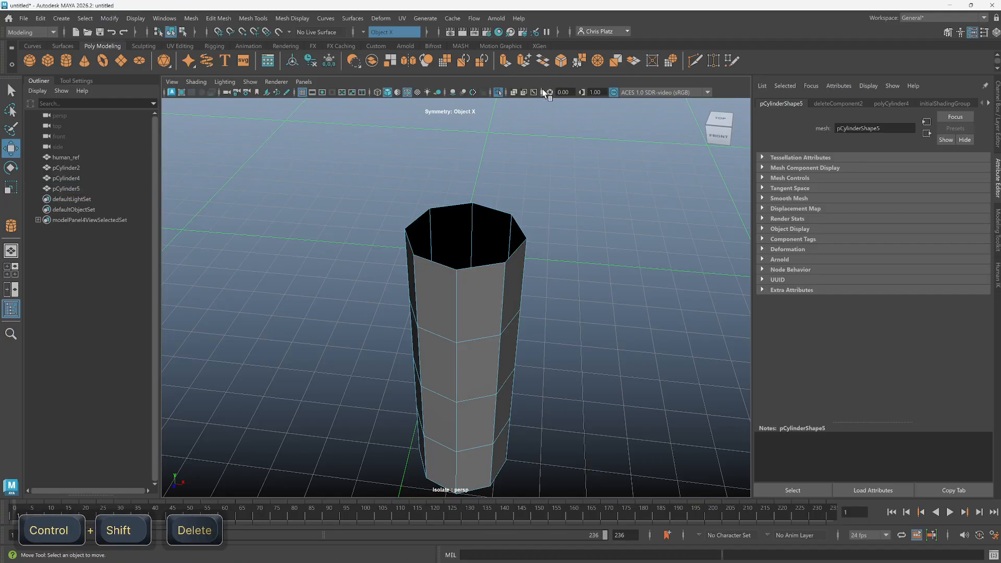
Delete the diagonal spoke edges on the thin cylinder's lower cap, keeping only the four spokes at right angles.
{"action": "left_click_drag", "start_coordinate": [548, 346], "coordinate": [484, 428], "text": "alt"}
{"action": "key", "text": "f"}
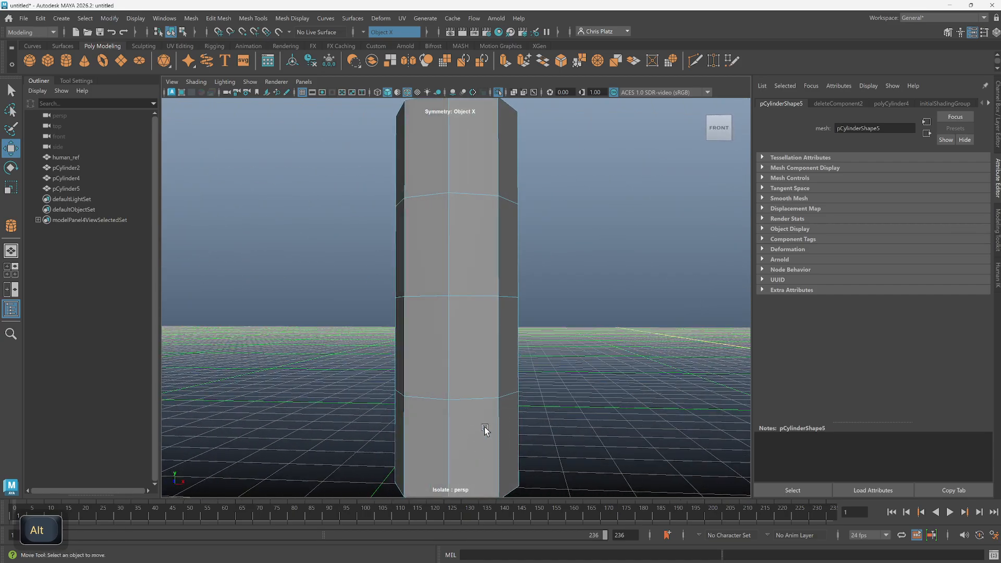
{"action": "left_click_drag", "start_coordinate": [572, 332], "coordinate": [489, 342], "text": "alt"}
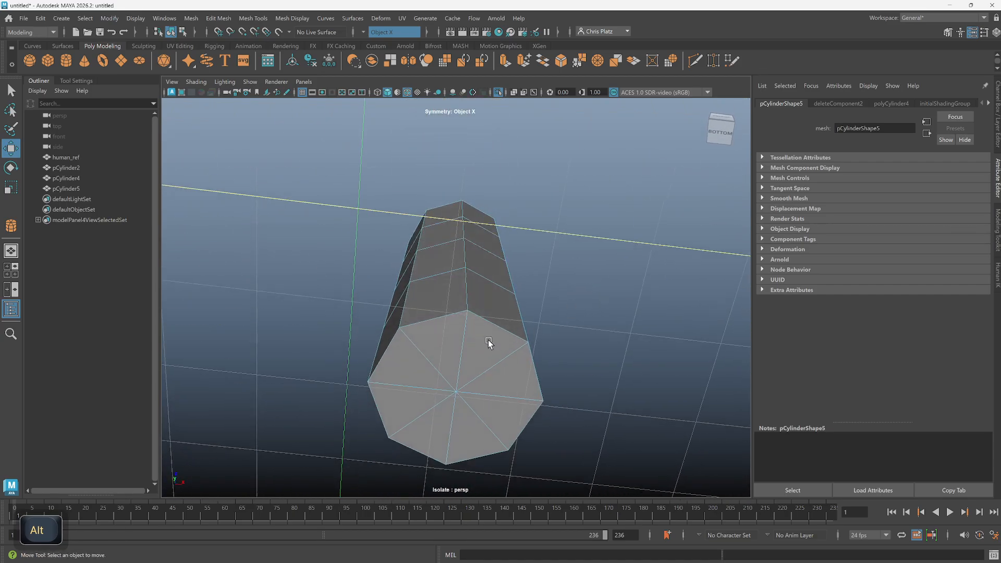
{"action": "right_click_drag", "start_coordinate": [431, 284], "coordinate": [436, 236]}
{"action": "left_click", "coordinate": [424, 358]}
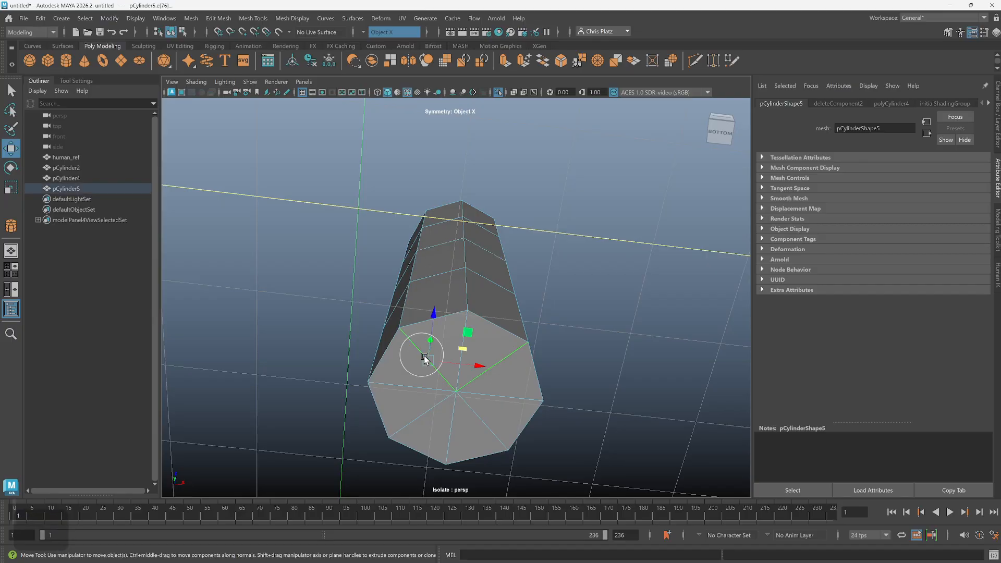
{"action": "left_click", "coordinate": [481, 421], "text": "ctrl+shift"}
{"action": "key", "text": "Delete"}
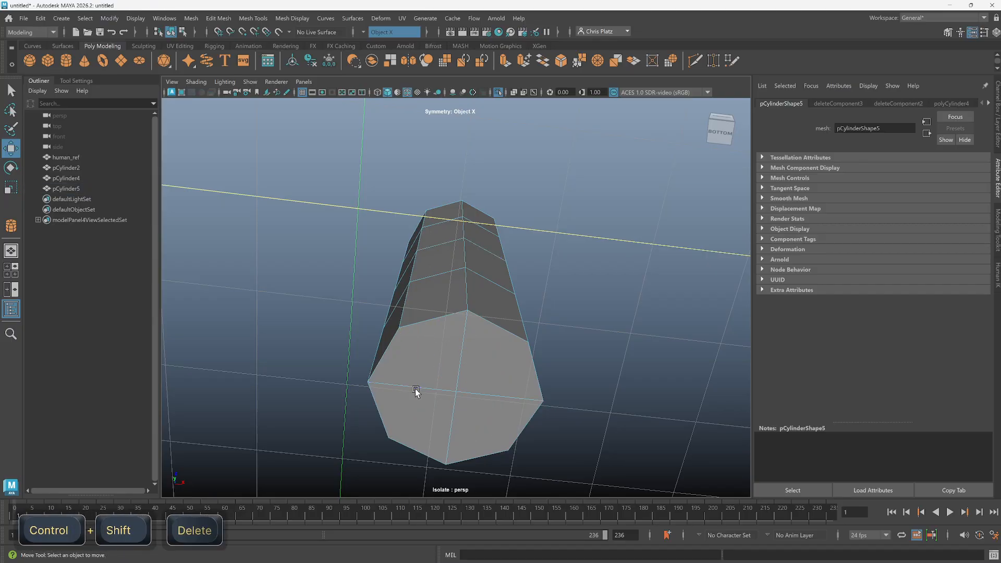
Return the thin cylinder to whole-object selection and turn off isolation so all cylinders show.
{"action": "left_click_drag", "start_coordinate": [433, 376], "coordinate": [504, 246], "text": "alt"}
{"action": "key", "text": "3"}
{"action": "key", "text": "1"}
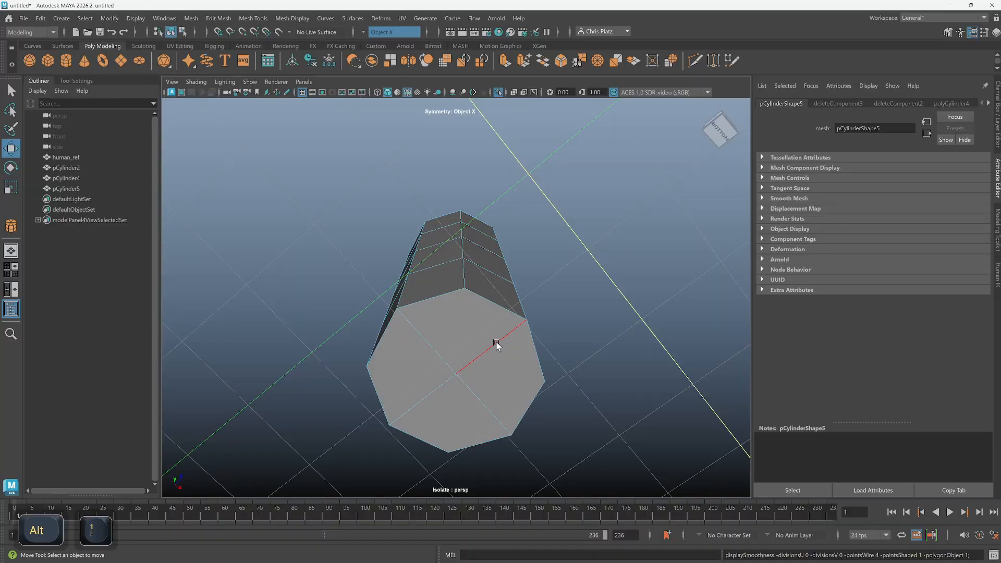
{"action": "left_click_drag", "start_coordinate": [490, 317], "coordinate": [476, 351], "text": "alt"}
{"action": "key", "text": "w"}
{"action": "right_click_drag", "start_coordinate": [474, 273], "coordinate": [510, 261]}
{"action": "key", "text": "alt"}
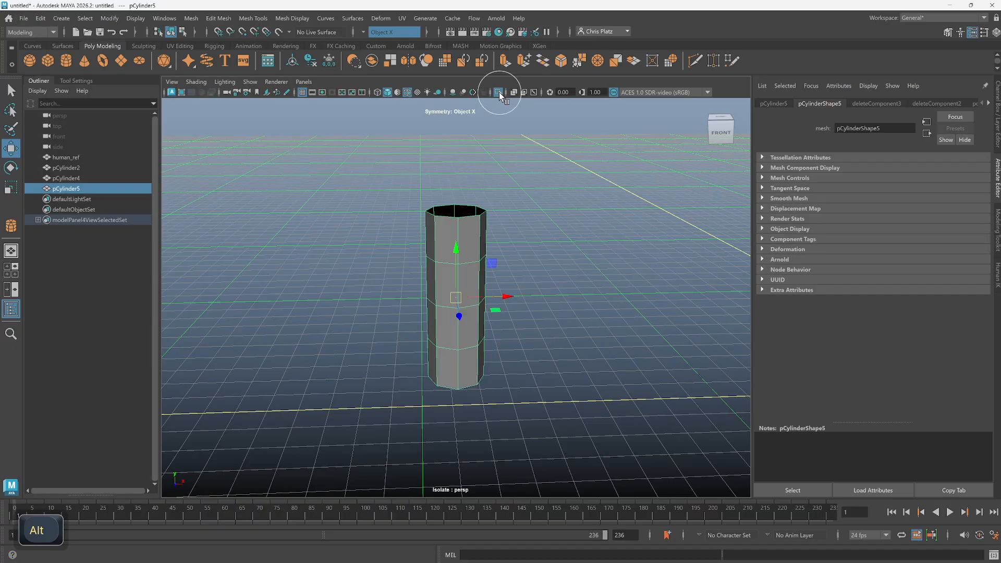
{"action": "left_click", "coordinate": [499, 92]}
{"action": "left_click", "coordinate": [499, 93]}
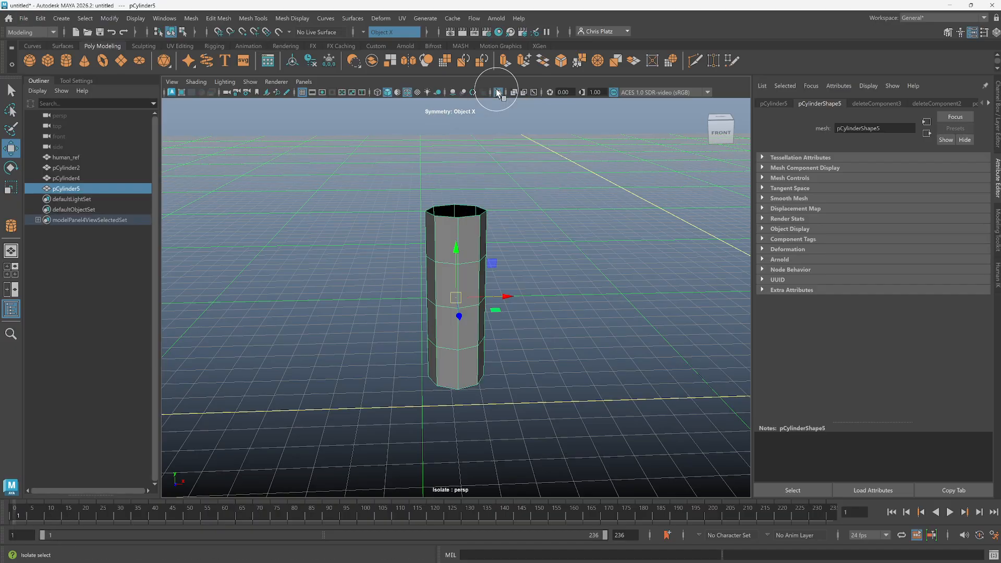
{"action": "left_click", "coordinate": [499, 93]}
Scale the thin leg cylinder narrower in X and Z and place it beneath one side of the torso cylinder.
{"action": "left_click_drag", "start_coordinate": [529, 292], "coordinate": [502, 271], "text": "alt"}
{"action": "key", "text": "r"}
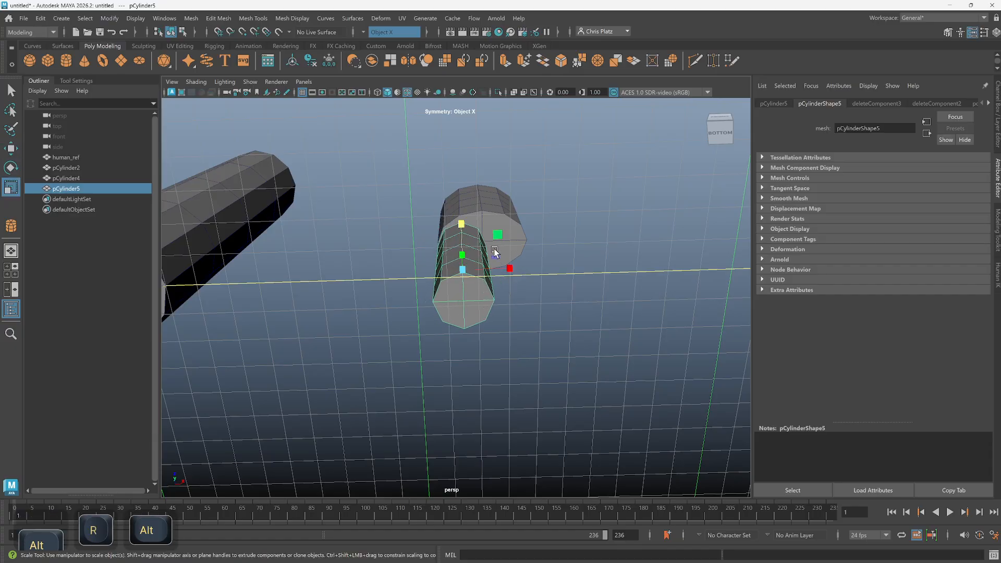
{"action": "left_click_drag", "start_coordinate": [496, 232], "coordinate": [494, 239]}
{"action": "key", "text": "w"}
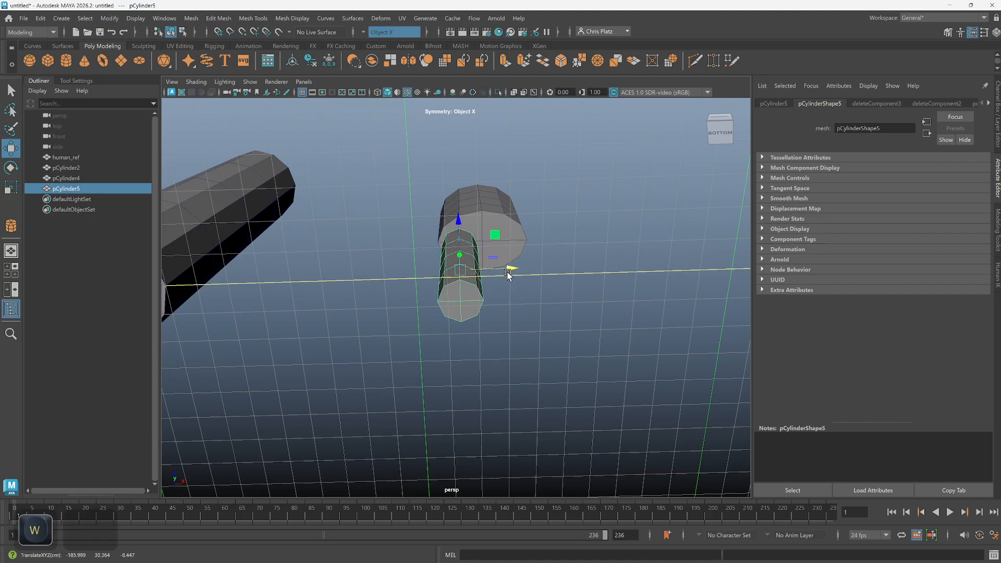
{"action": "left_click_drag", "start_coordinate": [509, 273], "coordinate": [510, 432], "text": "alt"}
{"action": "scroll", "coordinate": [512, 428], "scroll_direction": "down", "scroll_amount": 5}
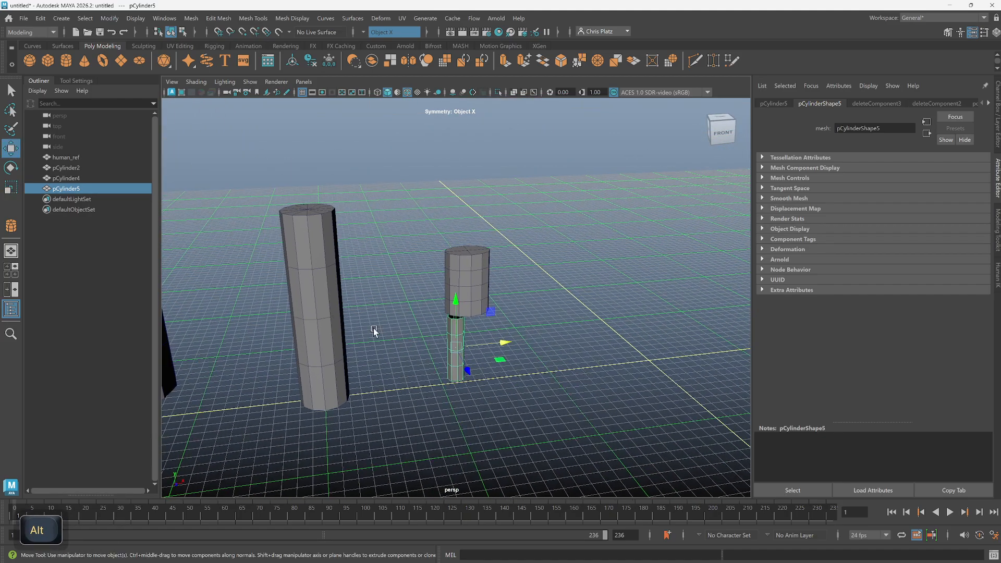
Create a cylinder of radius 10 and height 60, with 8 axis and 4 height divisions, on the grid between the tall cylinder and the leg.
{"action": "left_click", "coordinate": [67, 60]}
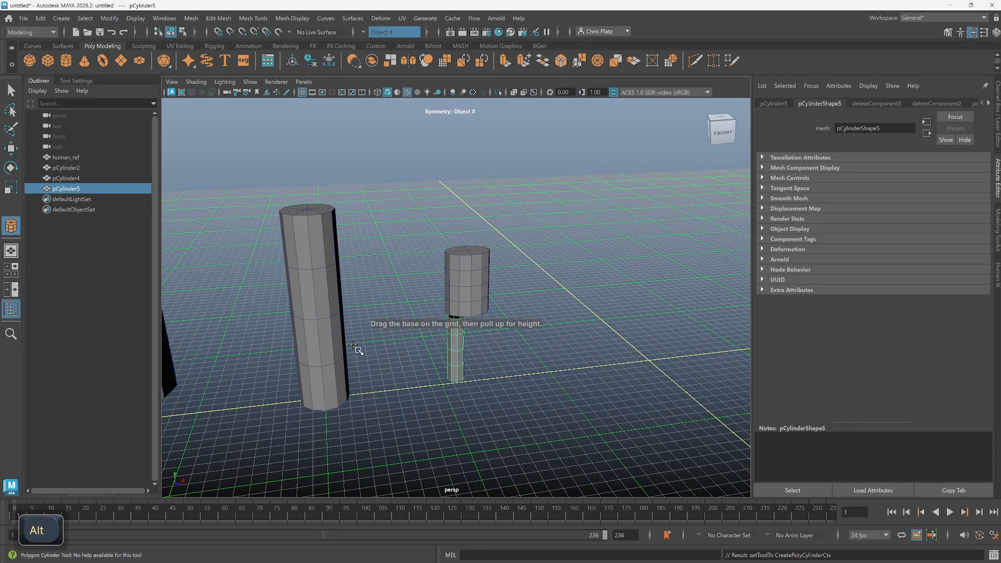
{"action": "left_click", "coordinate": [67, 80]}
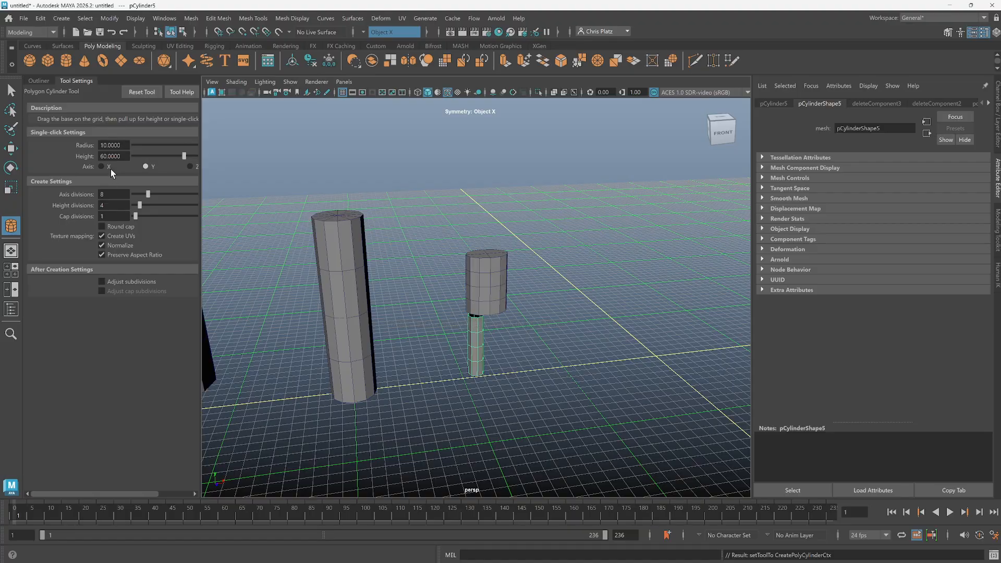
{"action": "left_click", "coordinate": [421, 384]}
Lay the new cylinder horizontally by setting its Rotate Z to 90.
{"action": "key", "text": "e"}
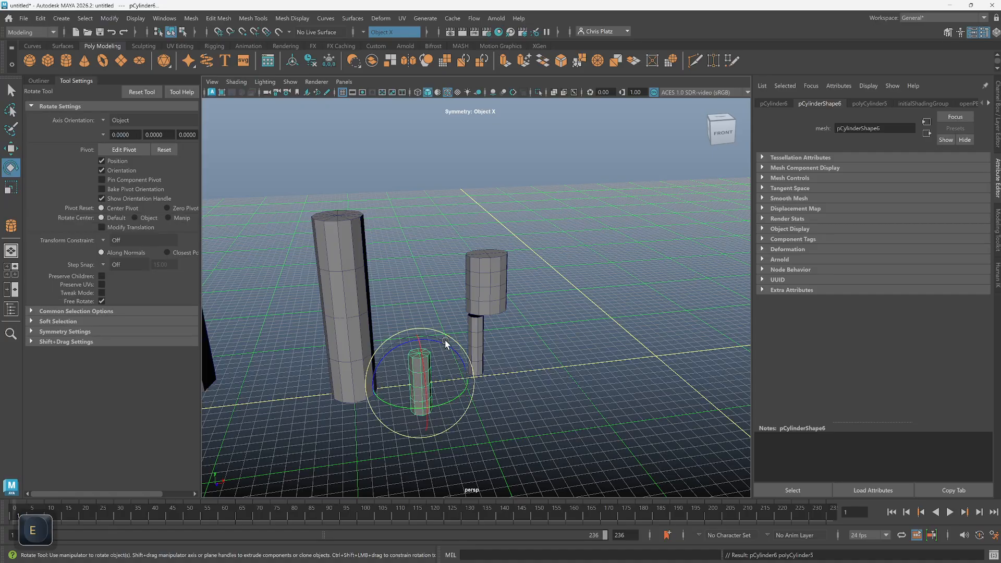
{"action": "left_click_drag", "start_coordinate": [447, 346], "coordinate": [486, 424]}
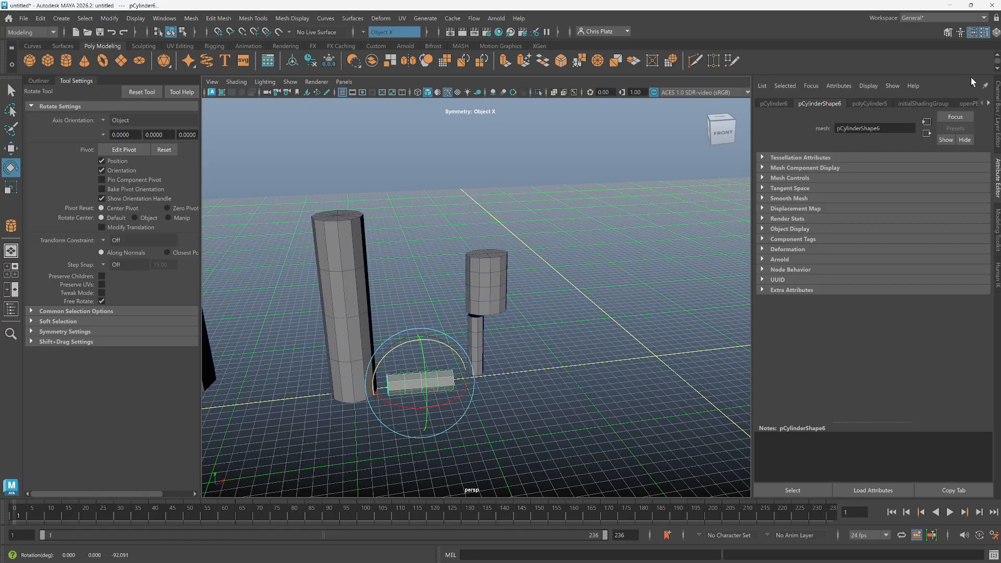
{"action": "left_click", "coordinate": [995, 34]}
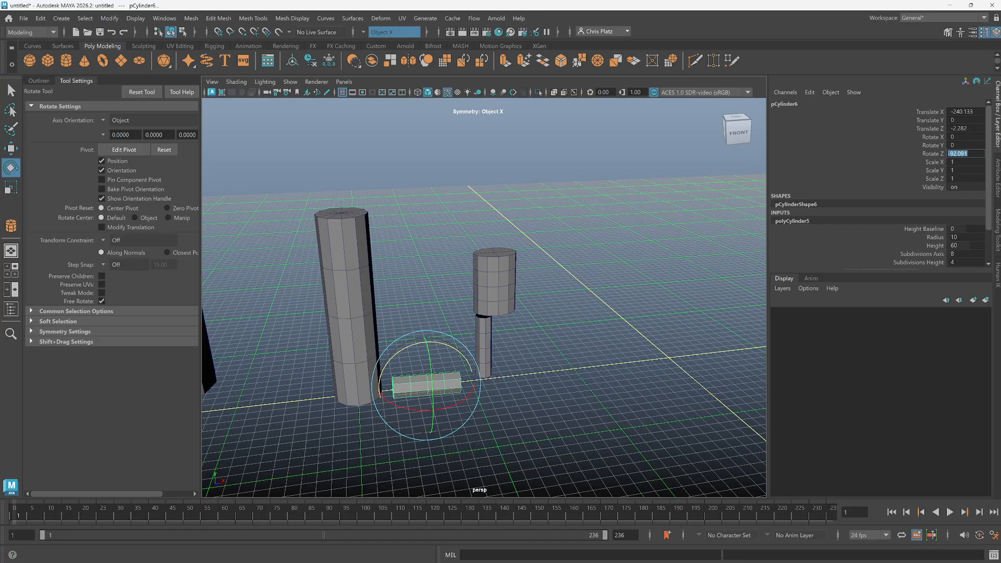
{"action": "type", "text": "90"}
{"action": "key", "text": "Return"}
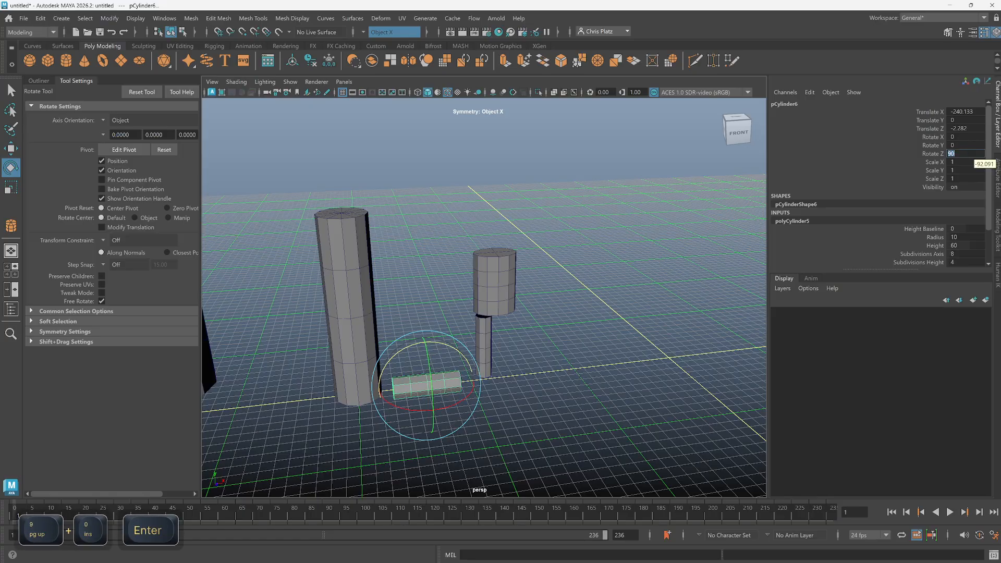
Raise the horizontal cylinder to shoulder height beside the torso, at about X -229 and Y 106.
{"action": "left_click_drag", "start_coordinate": [557, 376], "coordinate": [513, 365], "text": "alt"}
{"action": "key", "text": "w"}
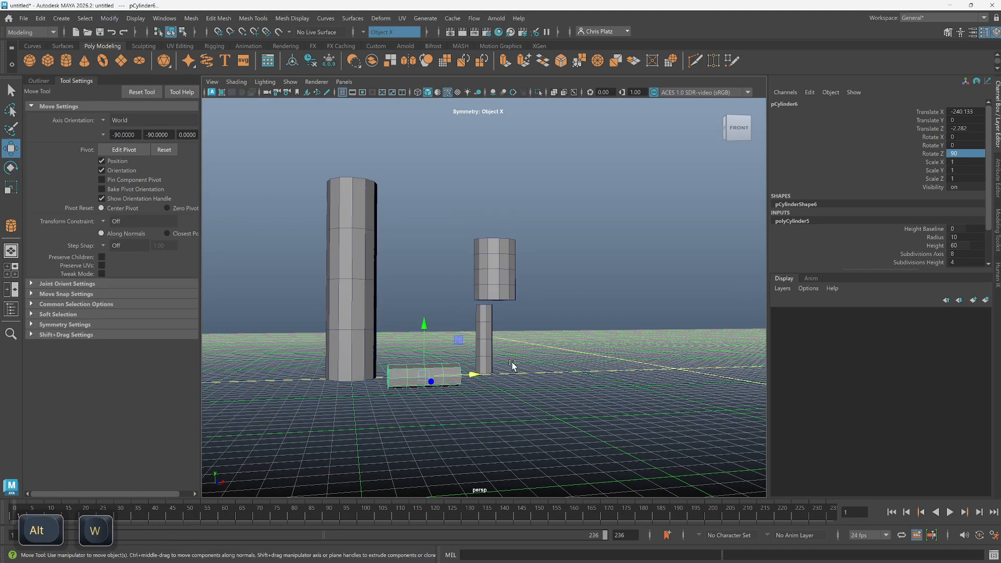
{"action": "left_click_drag", "start_coordinate": [450, 334], "coordinate": [471, 217]}
Delete the diagonal spoke edges on the horizontal cylinder's outer cap, keeping only the four spokes at right angles.
{"action": "key", "text": "f"}
{"action": "key", "text": "space"}
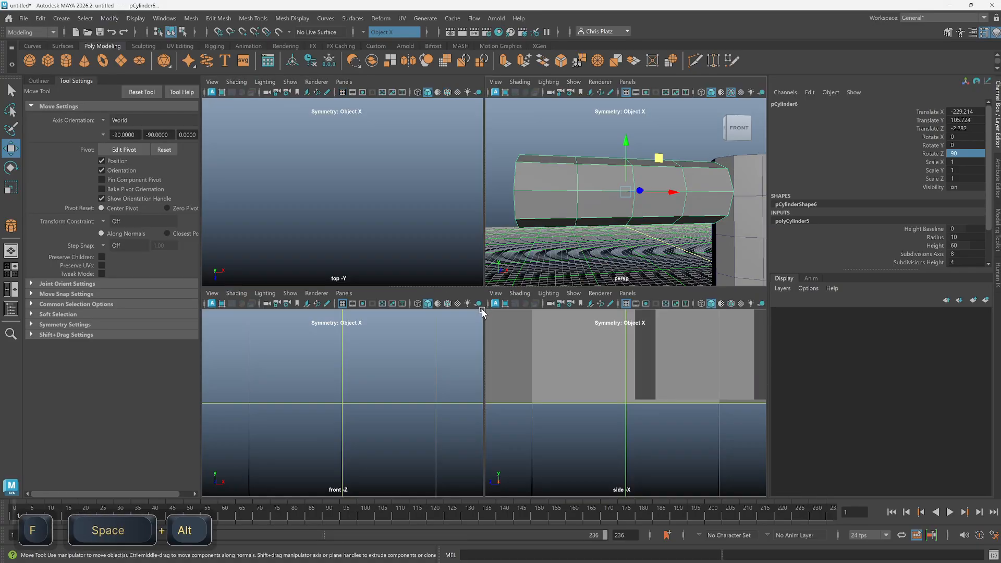
{"action": "key", "text": "space"}
{"action": "left_click_drag", "start_coordinate": [576, 217], "coordinate": [518, 303], "text": "alt"}
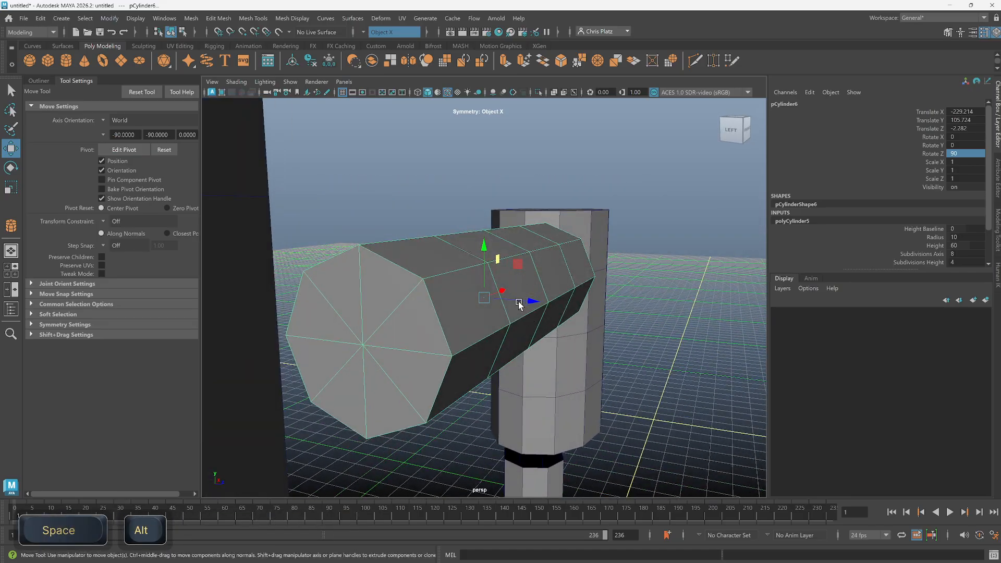
{"action": "right_click_drag", "start_coordinate": [389, 324], "coordinate": [402, 305]}
{"action": "left_click", "coordinate": [330, 305]}
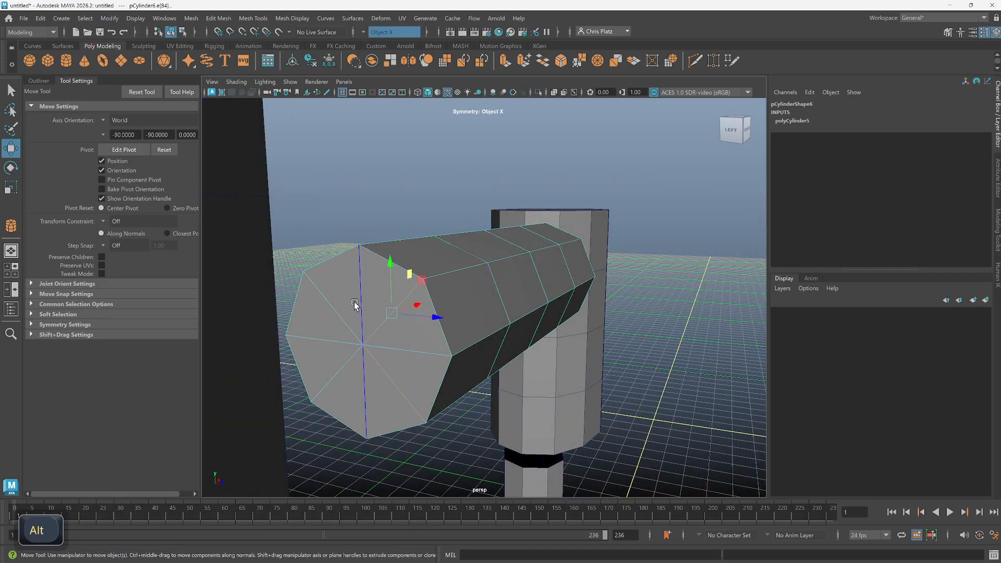
{"action": "key", "text": "ctrl+shift+Delete"}
Select all the triangular faces of the horizontal cylinder's cap facing the torso and delete them, leaving that end open.
{"action": "left_click_drag", "start_coordinate": [324, 297], "coordinate": [616, 268], "text": "alt"}
{"action": "left_click_drag", "start_coordinate": [587, 311], "coordinate": [630, 315], "text": "alt"}
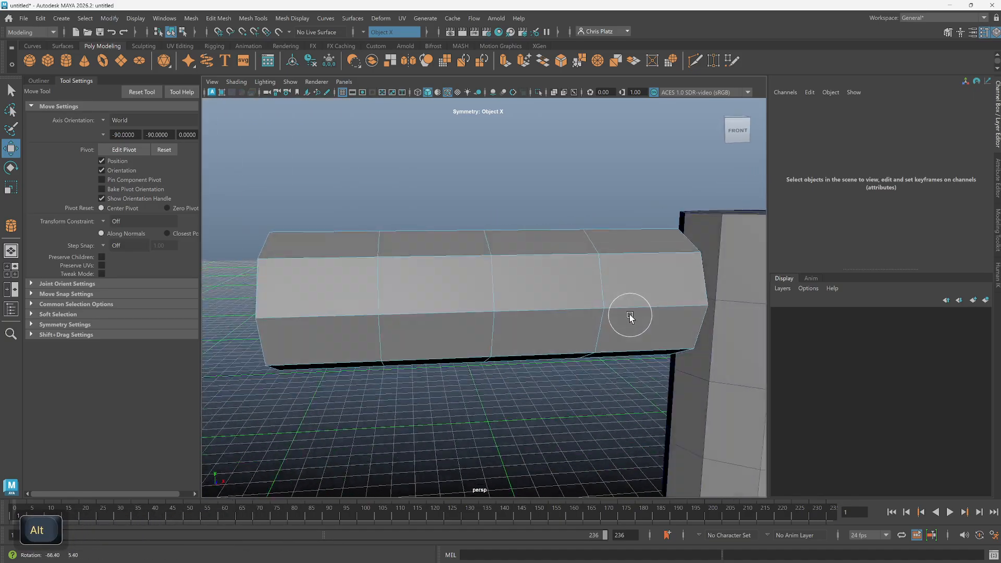
{"action": "right_click_drag", "start_coordinate": [630, 314], "coordinate": [613, 207], "text": "alt"}
{"action": "left_click_drag", "start_coordinate": [602, 267], "coordinate": [576, 242], "text": "alt"}
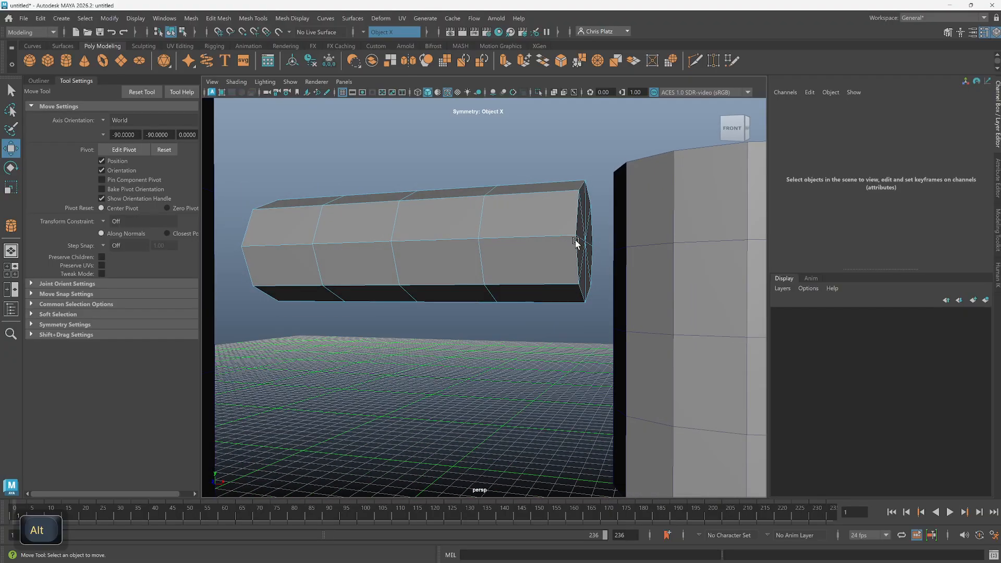
{"action": "right_click_drag", "start_coordinate": [570, 232], "coordinate": [570, 258]}
{"action": "left_click_drag", "start_coordinate": [611, 348], "coordinate": [610, 346]}
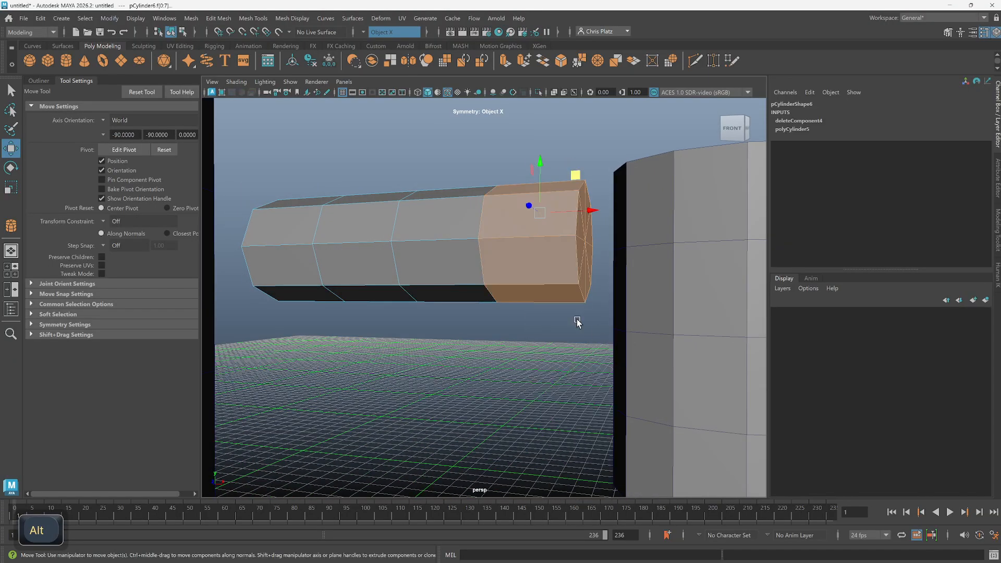
{"action": "left_click_drag", "start_coordinate": [546, 359], "coordinate": [641, 392], "text": "alt"}
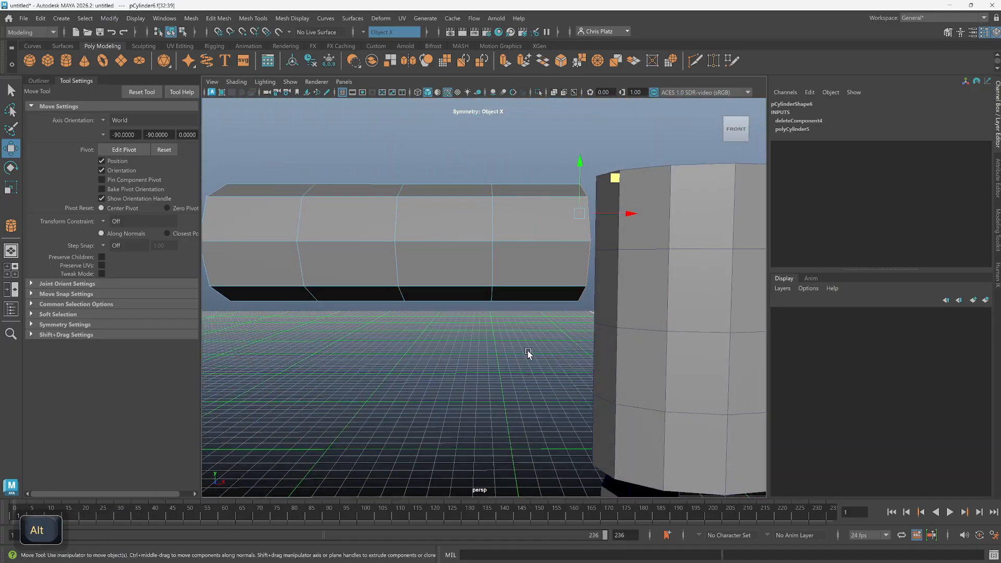
{"action": "key", "text": "Delete"}
Select the horizontal cylinder as a whole object and thin it to a scale of about 0.484 in X and Z.
{"action": "left_click_drag", "start_coordinate": [528, 348], "coordinate": [485, 268], "text": "alt"}
{"action": "left_click", "coordinate": [485, 280]}
{"action": "right_click_drag", "start_coordinate": [435, 270], "coordinate": [494, 229]}
{"action": "key", "text": "r"}
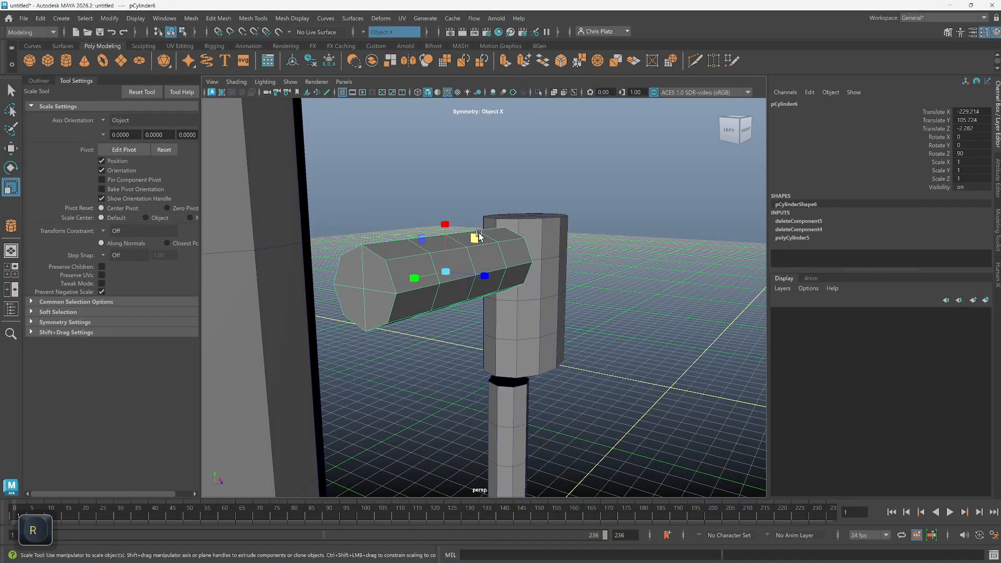
{"action": "left_click_drag", "start_coordinate": [478, 236], "coordinate": [472, 272]}
Move the arm cylinder up to the torso's side and center it on the torso's depth, at about X -226 and Z -8.
{"action": "key", "text": "w"}
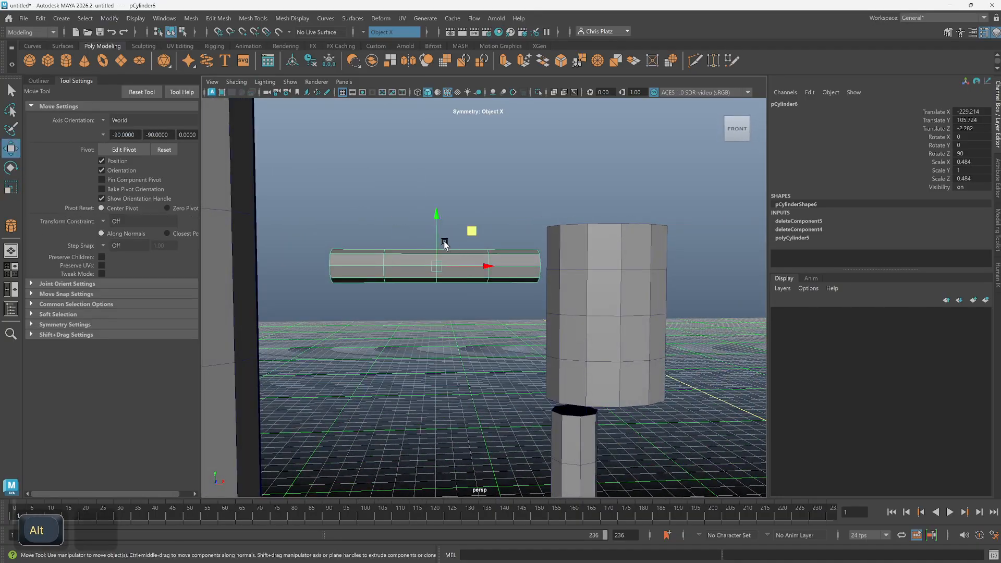
{"action": "left_click_drag", "start_coordinate": [485, 232], "coordinate": [495, 276]}
{"action": "key", "text": "space"}
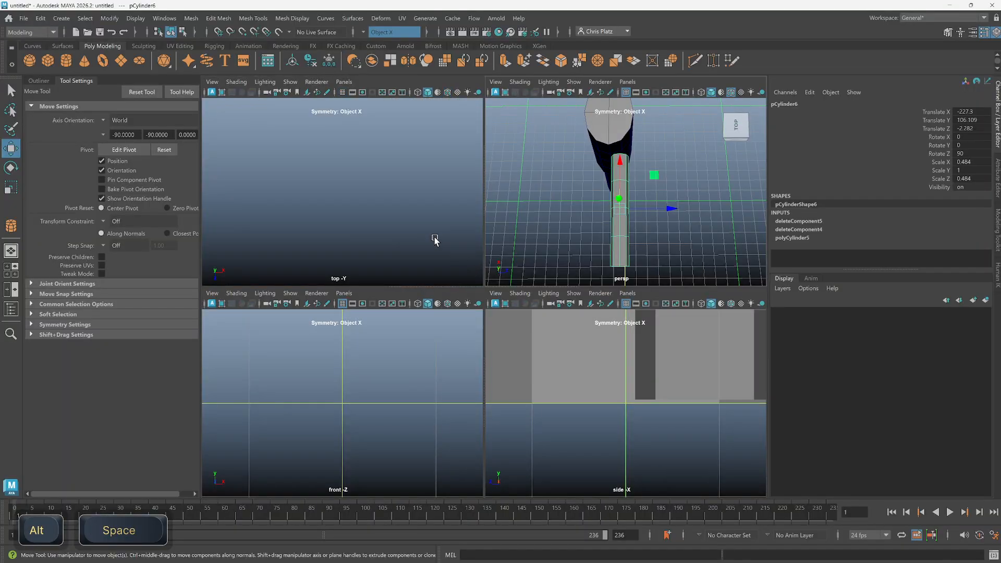
{"action": "key", "text": "space"}
{"action": "key", "text": "f"}
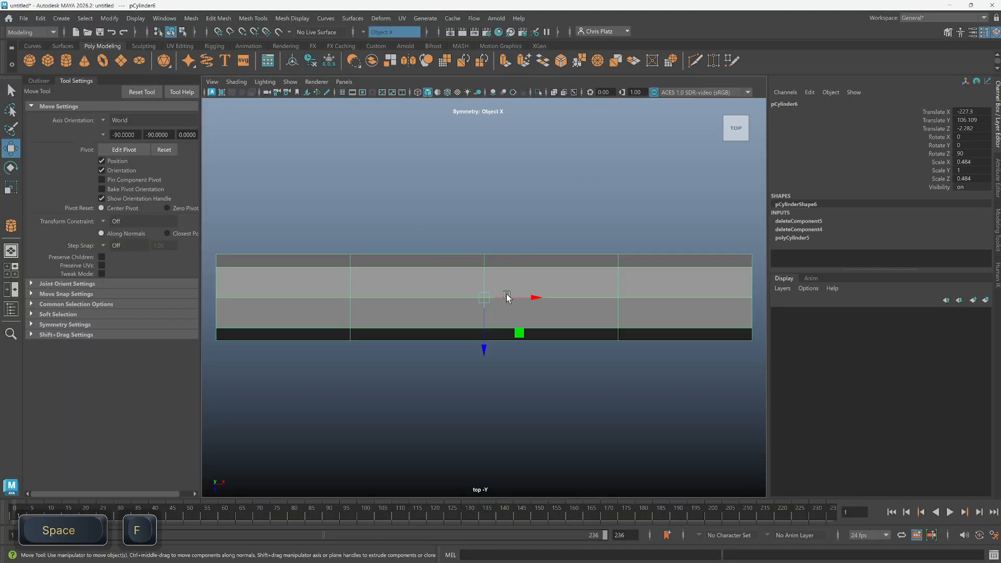
{"action": "right_click_drag", "start_coordinate": [507, 293], "coordinate": [597, 332], "text": "alt"}
{"action": "middle_click_drag", "start_coordinate": [597, 333], "coordinate": [511, 335], "text": "alt"}
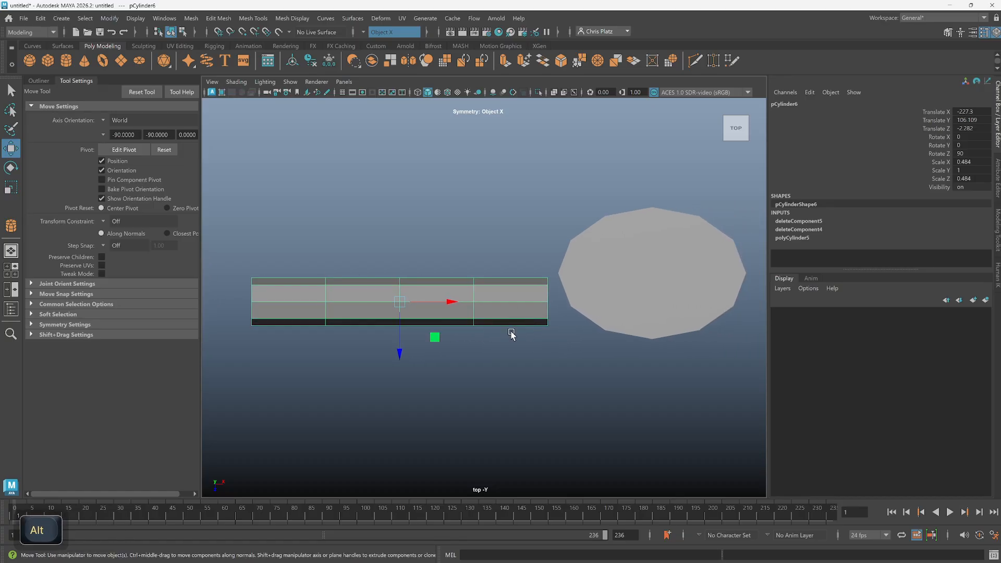
{"action": "key", "text": "alt+5"}
{"action": "middle_click_drag", "start_coordinate": [431, 340], "coordinate": [438, 310]}
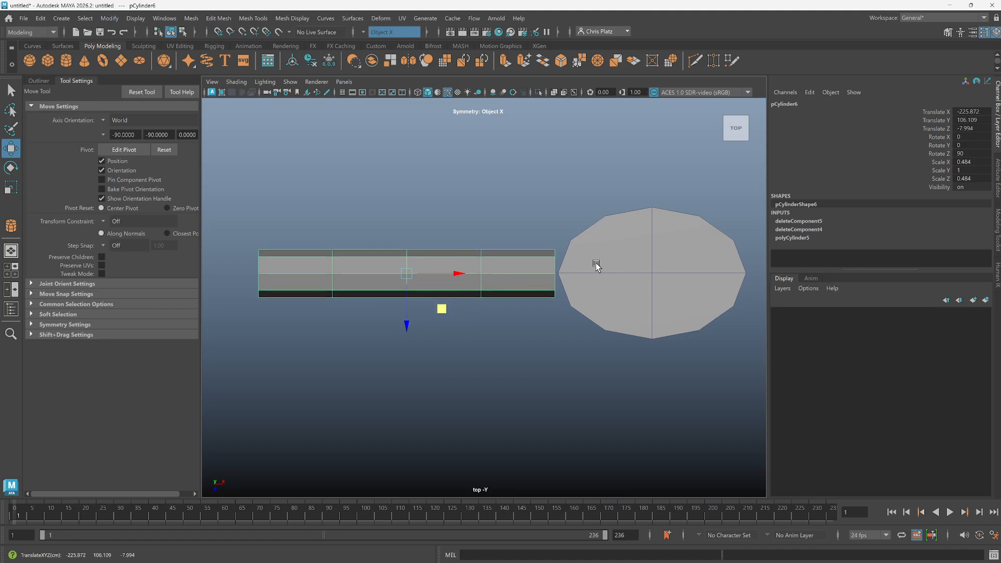
Examine the arm, torso and leg proportions against the reference cylinders in the side and front views.
{"action": "key", "text": "alt+space"}
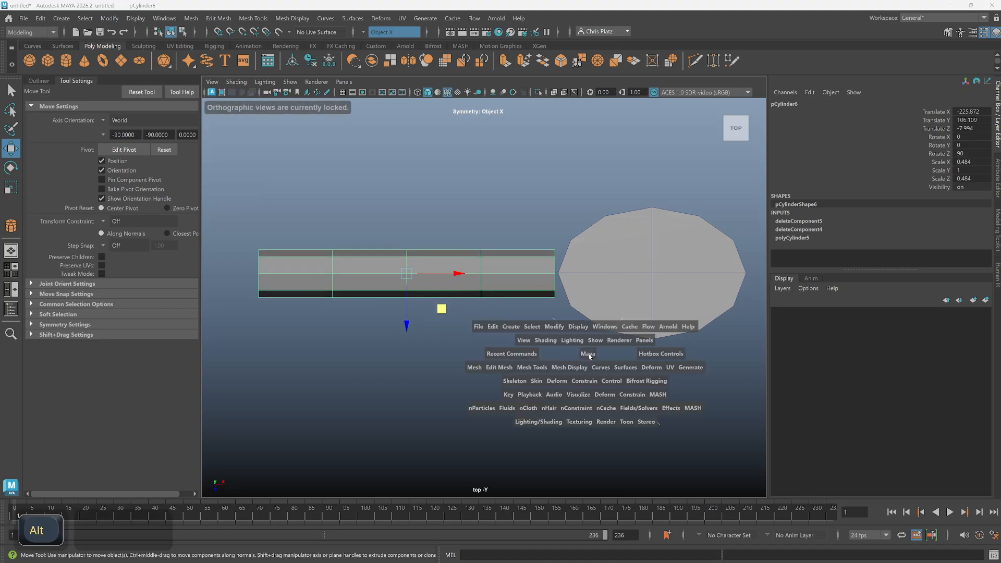
{"action": "key", "text": "space"}
{"action": "key", "text": "f"}
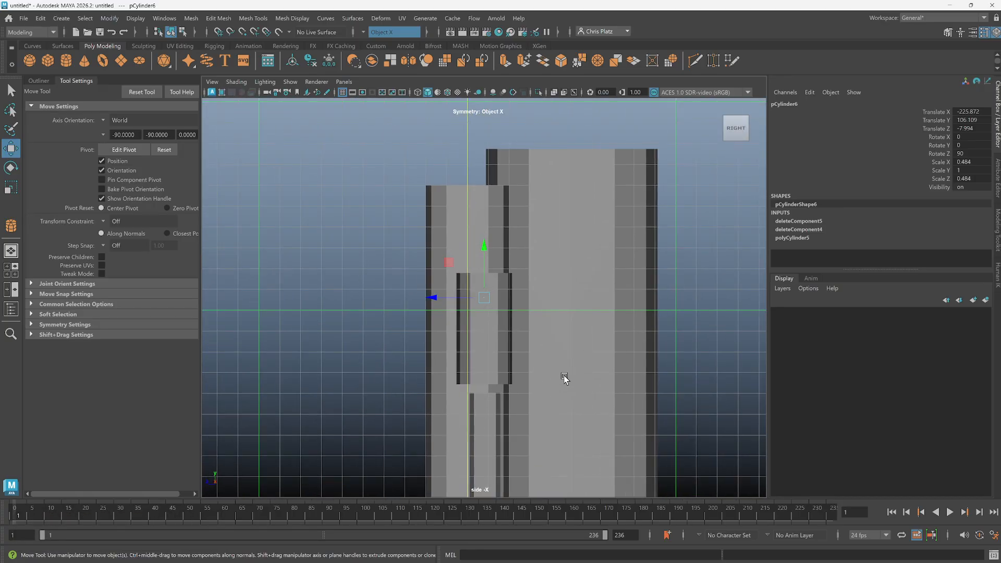
{"action": "key", "text": "space"}
{"action": "key", "text": "space"}
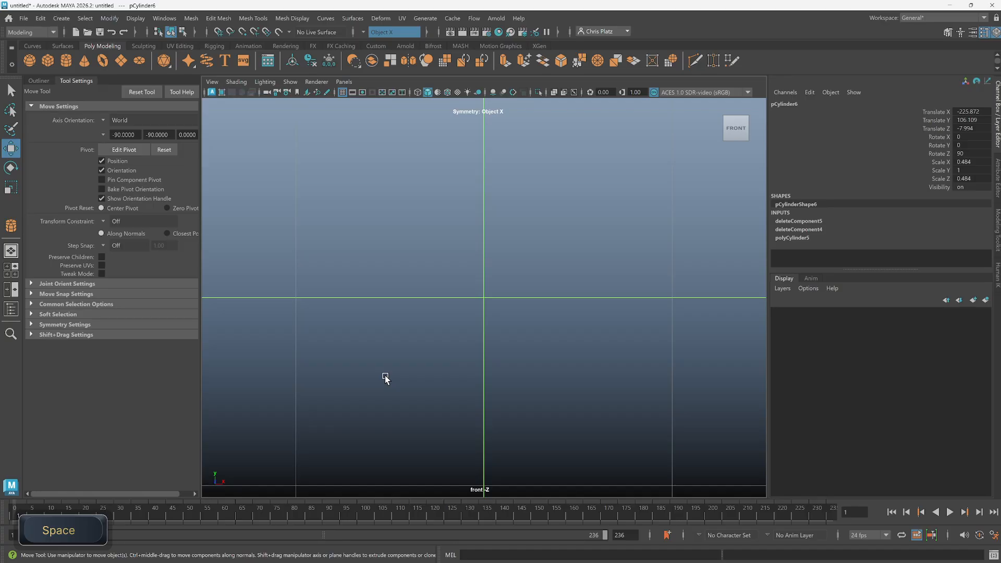
{"action": "key", "text": "f"}
{"action": "scroll", "coordinate": [556, 371], "scroll_direction": "down", "scroll_amount": 4}
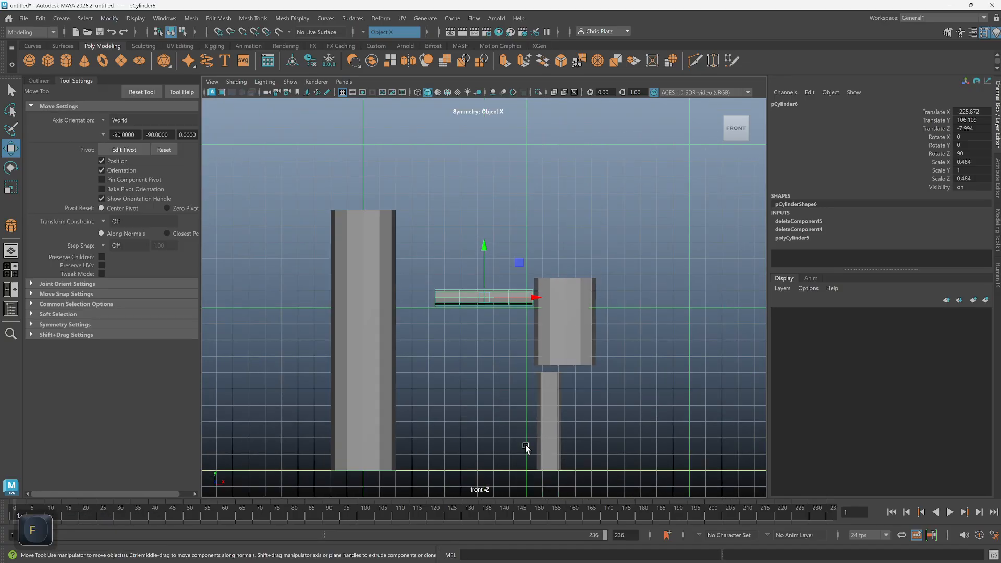
{"action": "middle_click_drag", "start_coordinate": [513, 371], "coordinate": [419, 229], "text": "alt"}
{"action": "scroll", "coordinate": [520, 300], "scroll_direction": "down", "scroll_amount": 1}
{"action": "scroll", "coordinate": [542, 314], "scroll_direction": "down", "scroll_amount": 5}
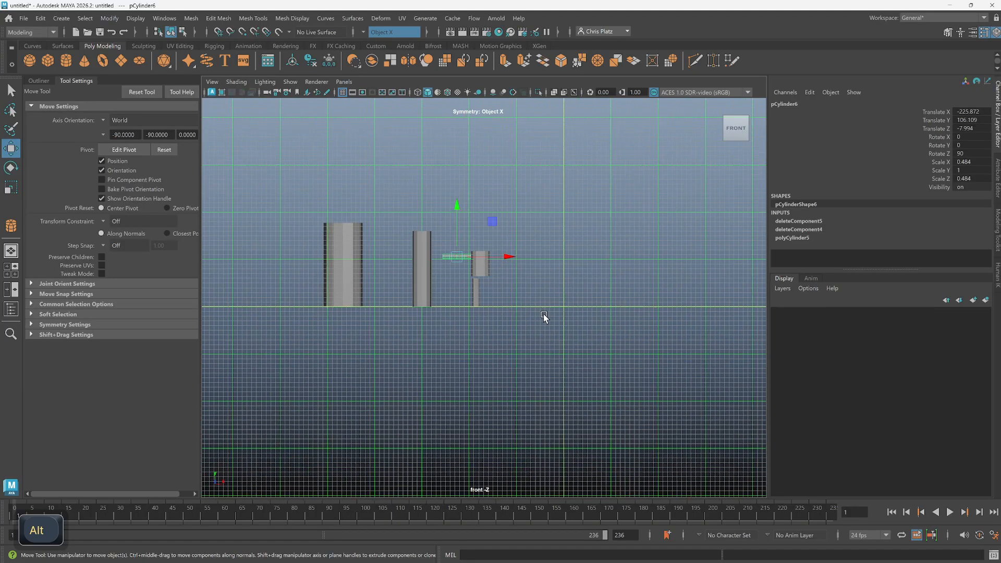
{"action": "key", "text": "space"}
{"action": "key", "text": "space"}
{"action": "scroll", "coordinate": [604, 270], "scroll_direction": "down", "scroll_amount": 8}
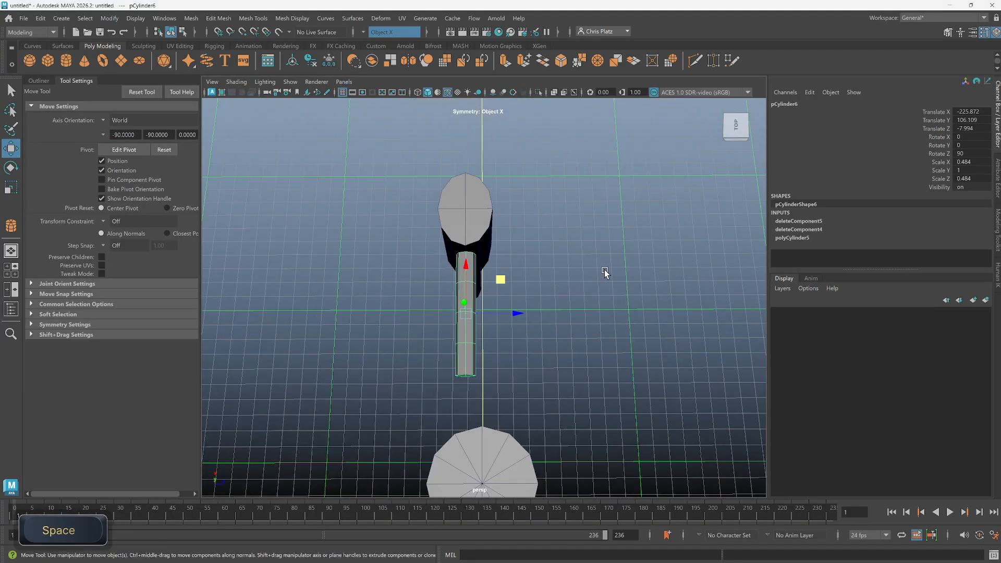
Select the torso, leg, arm and adjacent human-scale reference cylinder and move them together along X until the torso sits at about X -9.
{"action": "left_click_drag", "start_coordinate": [577, 308], "coordinate": [630, 284], "text": "alt"}
{"action": "scroll", "coordinate": [530, 353], "scroll_direction": "down", "scroll_amount": 3}
{"action": "middle_click_drag", "start_coordinate": [526, 352], "coordinate": [646, 361], "text": "alt"}
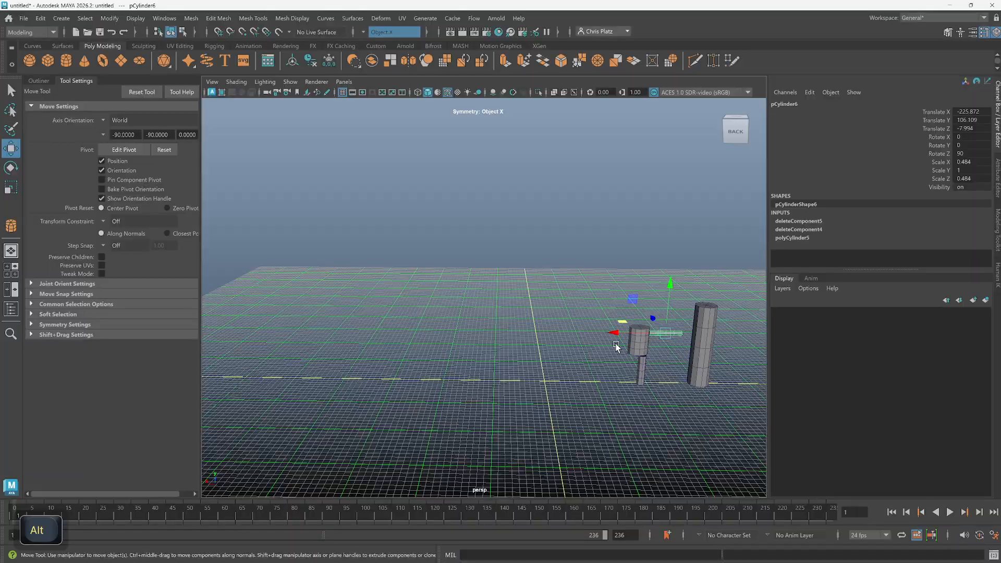
{"action": "left_click_drag", "start_coordinate": [614, 344], "coordinate": [726, 341], "text": "alt"}
{"action": "middle_click_drag", "start_coordinate": [339, 356], "coordinate": [525, 347], "text": "alt"}
{"action": "left_click_drag", "start_coordinate": [524, 344], "coordinate": [520, 368], "text": "alt"}
{"action": "left_click_drag", "start_coordinate": [420, 253], "coordinate": [421, 254]}
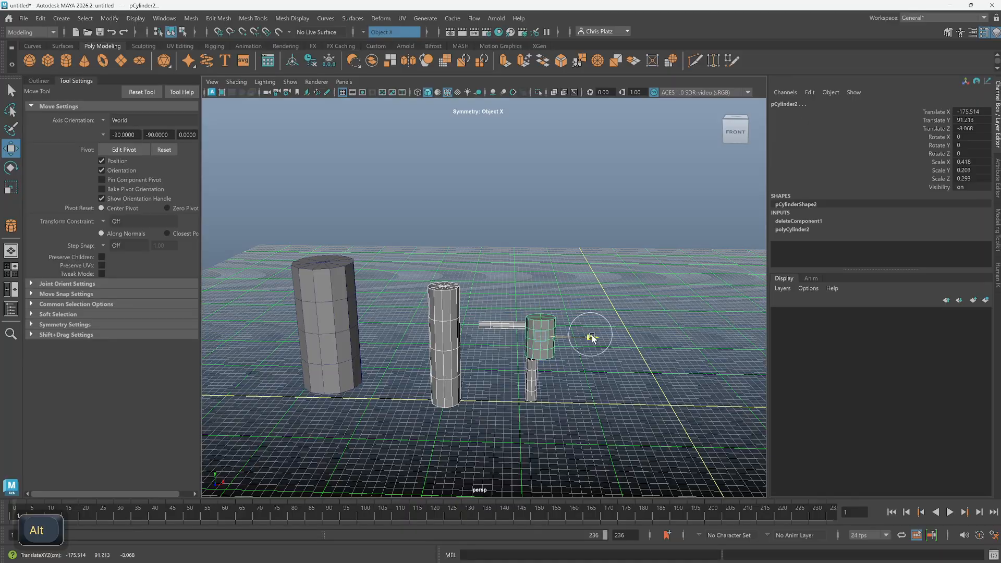
{"action": "left_click_drag", "start_coordinate": [591, 333], "coordinate": [711, 348]}
{"action": "key", "text": "space"}
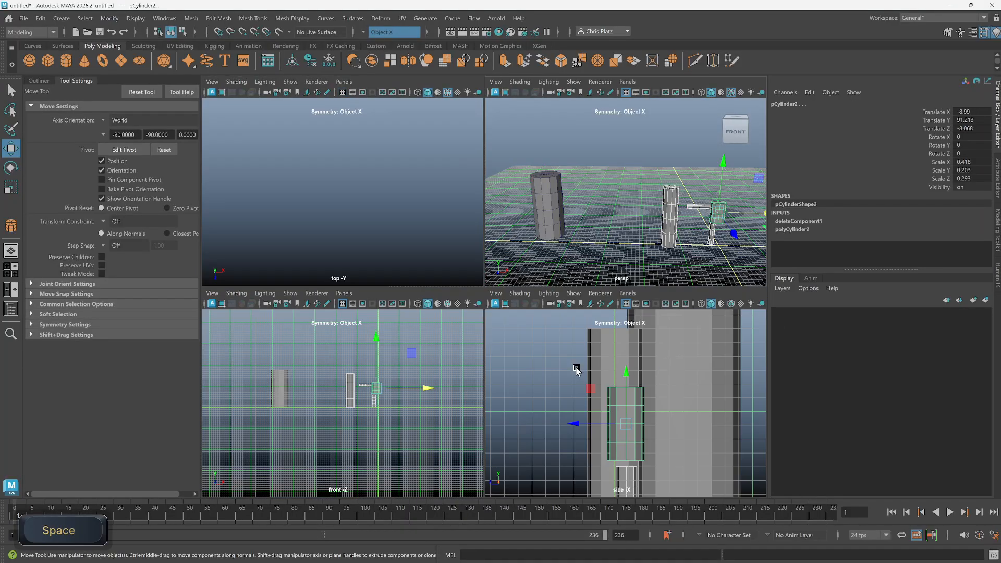
Select only the torso cylinder and center it on the world's X axis origin at X 0, working from the front view.
{"action": "key", "text": "space"}
{"action": "scroll", "coordinate": [545, 318], "scroll_direction": "down", "scroll_amount": 2}
{"action": "scroll", "coordinate": [563, 276], "scroll_direction": "up", "scroll_amount": 9}
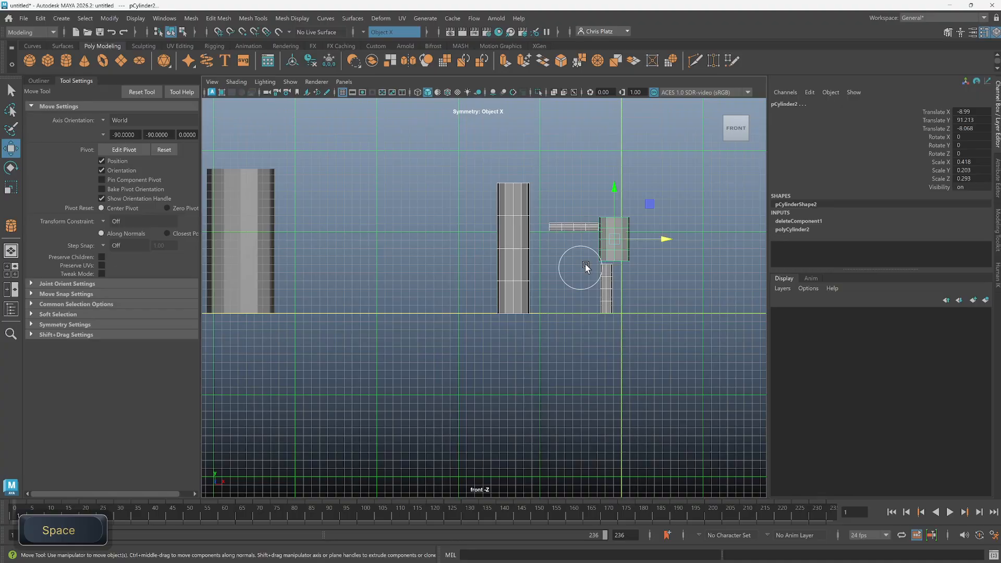
{"action": "middle_click_drag", "start_coordinate": [654, 277], "coordinate": [520, 355], "text": "alt"}
{"action": "scroll", "coordinate": [522, 343], "scroll_direction": "up", "scroll_amount": 2}
{"action": "right_click_drag", "start_coordinate": [522, 343], "coordinate": [607, 351], "text": "alt"}
{"action": "middle_click_drag", "start_coordinate": [607, 352], "coordinate": [550, 333], "text": "alt"}
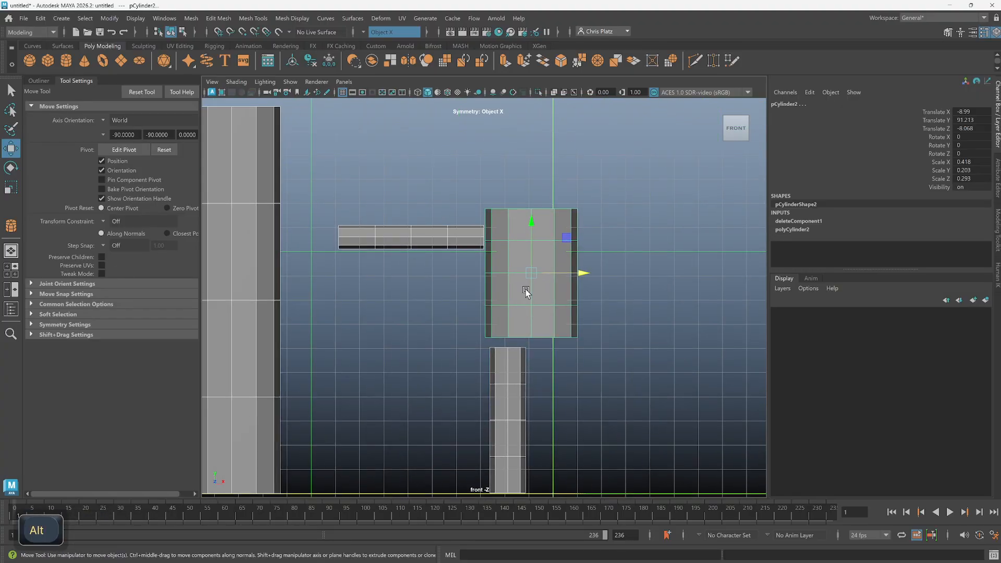
{"action": "left_click", "coordinate": [525, 289]}
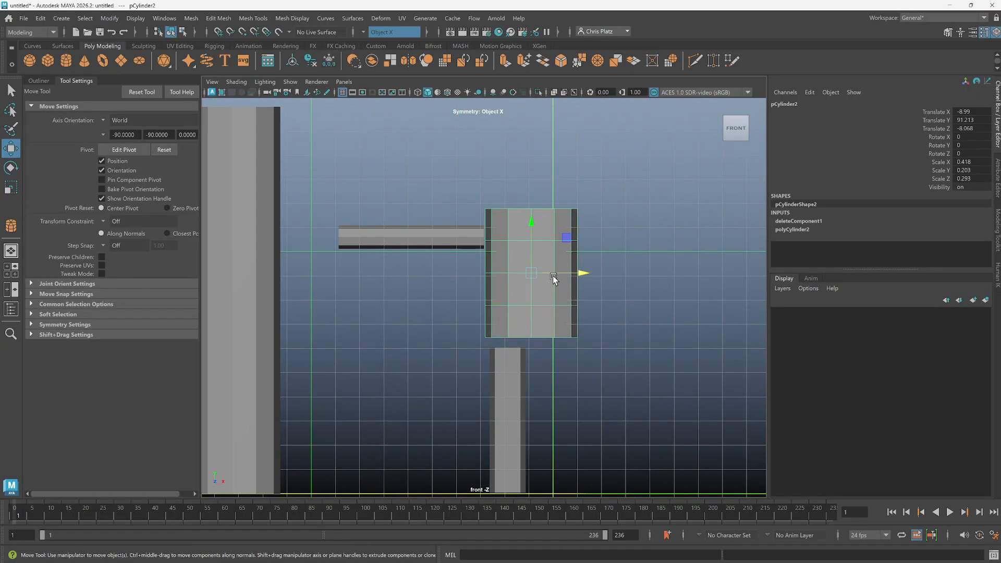
{"action": "left_click_drag", "start_coordinate": [553, 276], "coordinate": [559, 424]}
Move the arm cylinder closer to the torso along X, to about X -51.
{"action": "left_click", "coordinate": [520, 394]}
{"action": "left_click", "coordinate": [522, 416]}
{"action": "middle_click_drag", "start_coordinate": [560, 424], "coordinate": [547, 344], "text": "alt"}
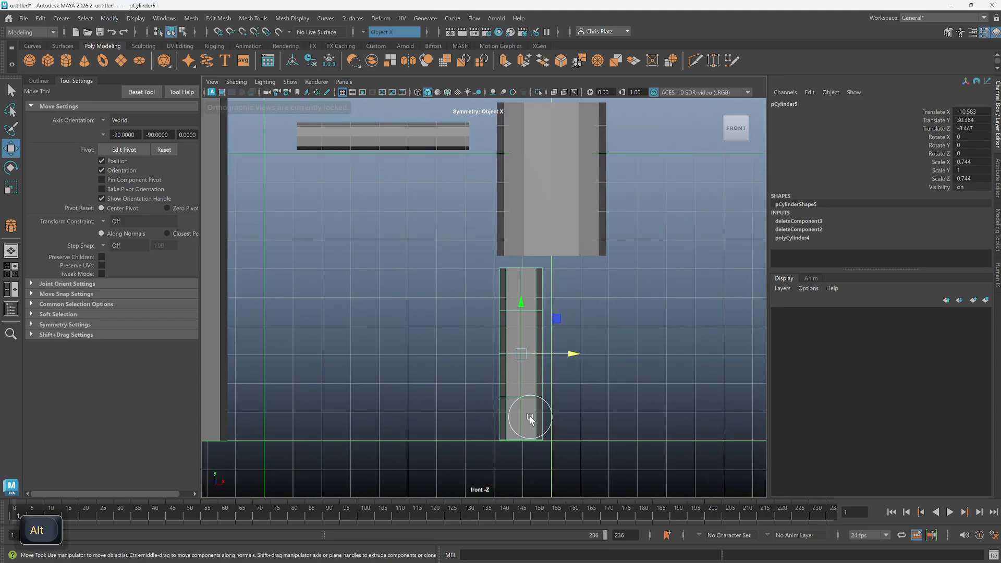
{"action": "key", "text": "space"}
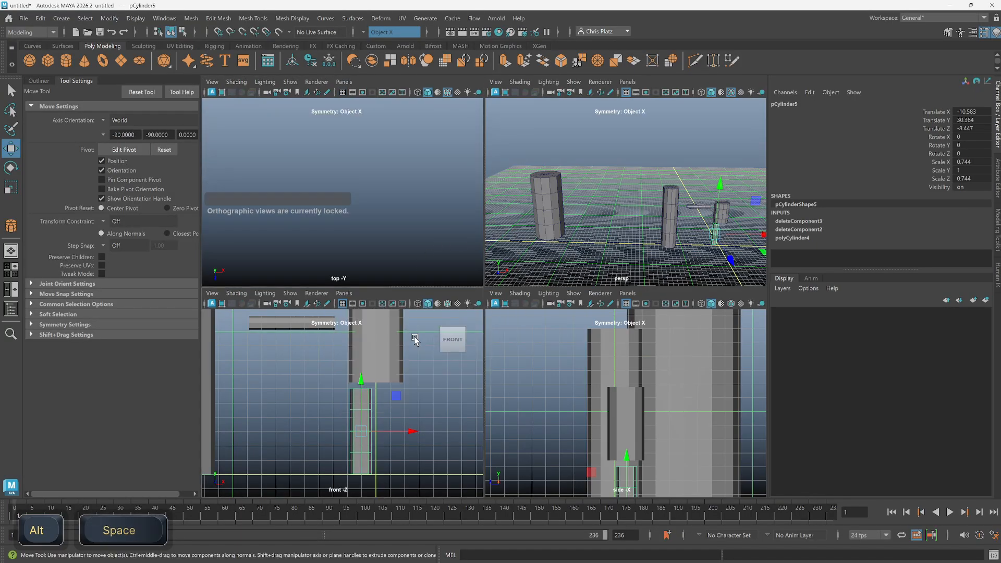
{"action": "key", "text": "space"}
{"action": "left_click", "coordinate": [427, 138]}
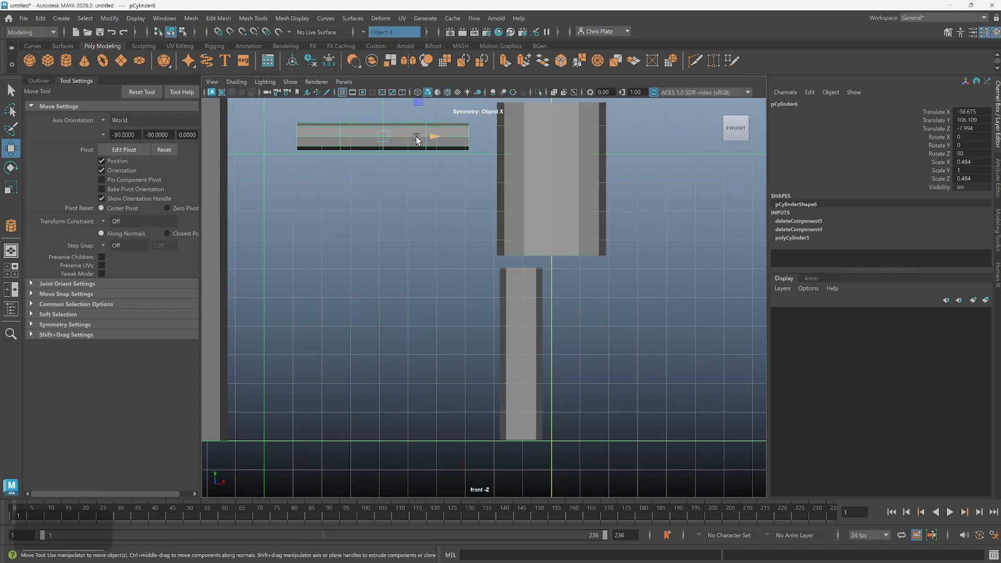
{"action": "left_click_drag", "start_coordinate": [418, 136], "coordinate": [433, 139]}
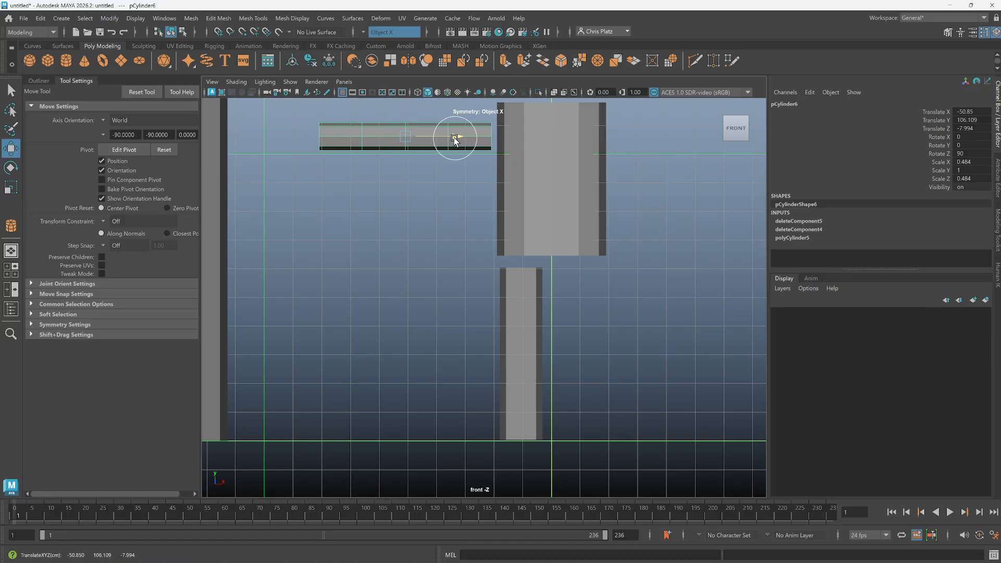
Select the leg cylinder and snap its pivot to the center vertex of its bottom cap.
{"action": "left_click", "coordinate": [531, 408]}
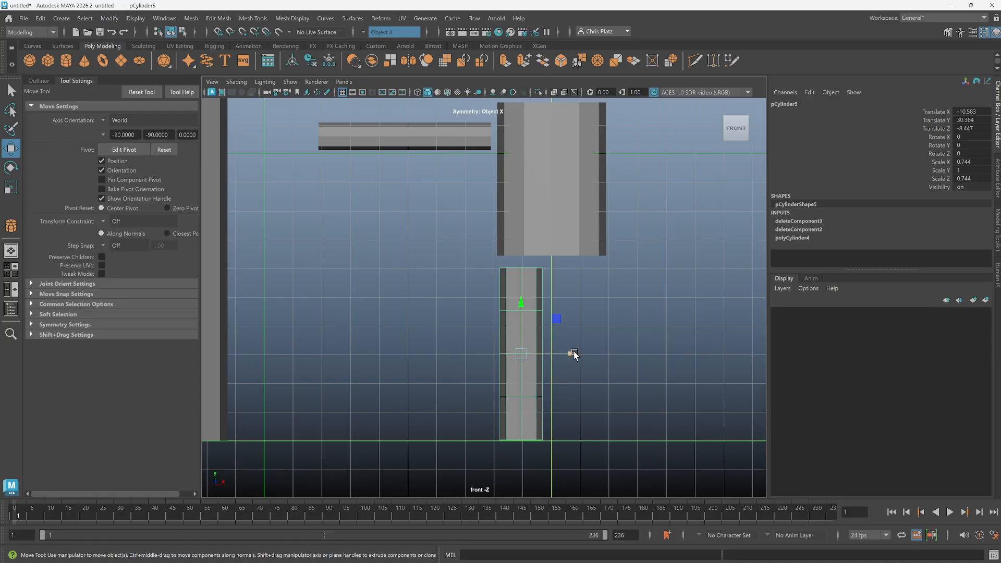
{"action": "scroll", "coordinate": [583, 371], "scroll_direction": "down", "scroll_amount": 2}
{"action": "key", "text": "space"}
{"action": "key", "text": "space"}
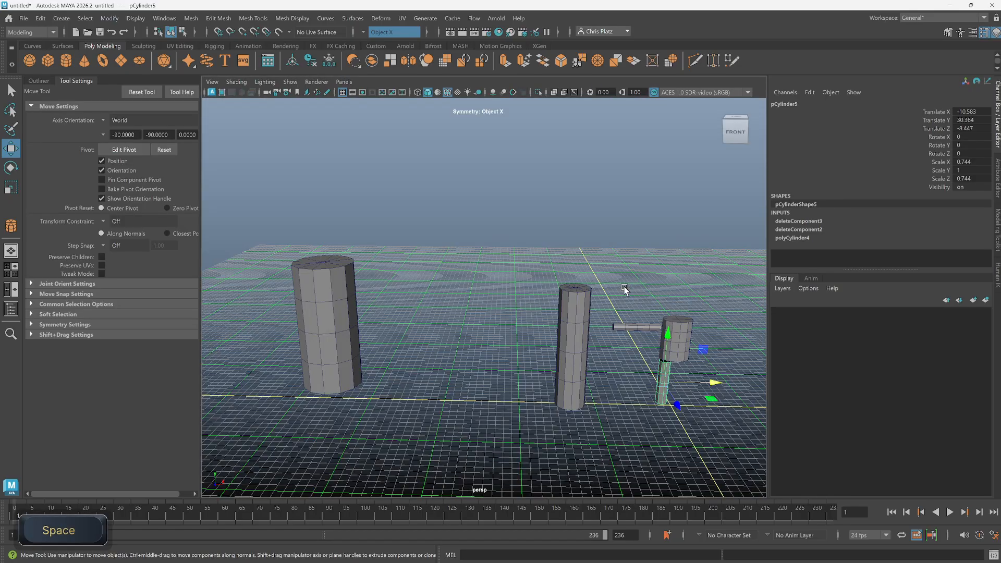
{"action": "left_click_drag", "start_coordinate": [621, 291], "coordinate": [539, 351], "text": "alt"}
{"action": "key", "text": "f"}
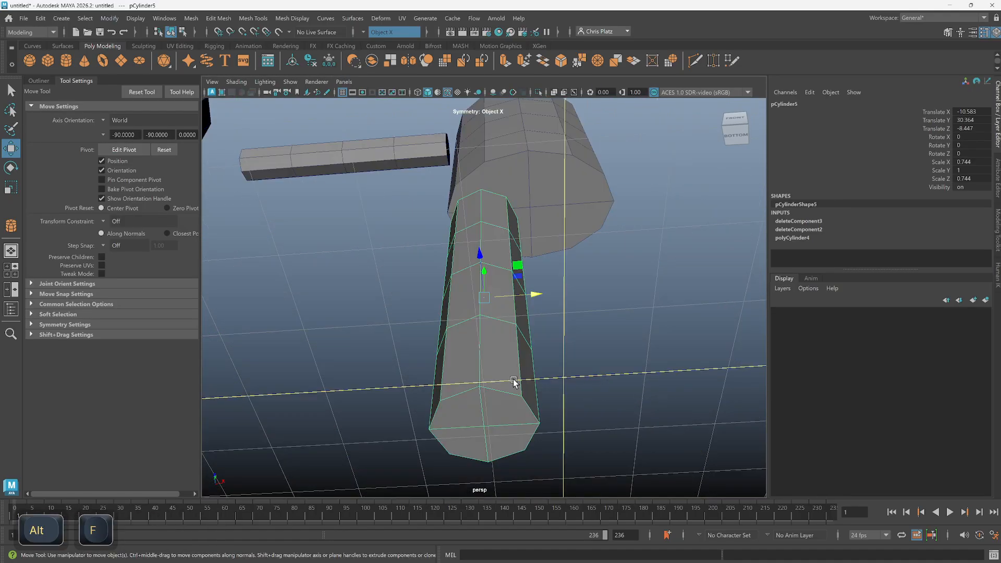
{"action": "key", "text": "d"}
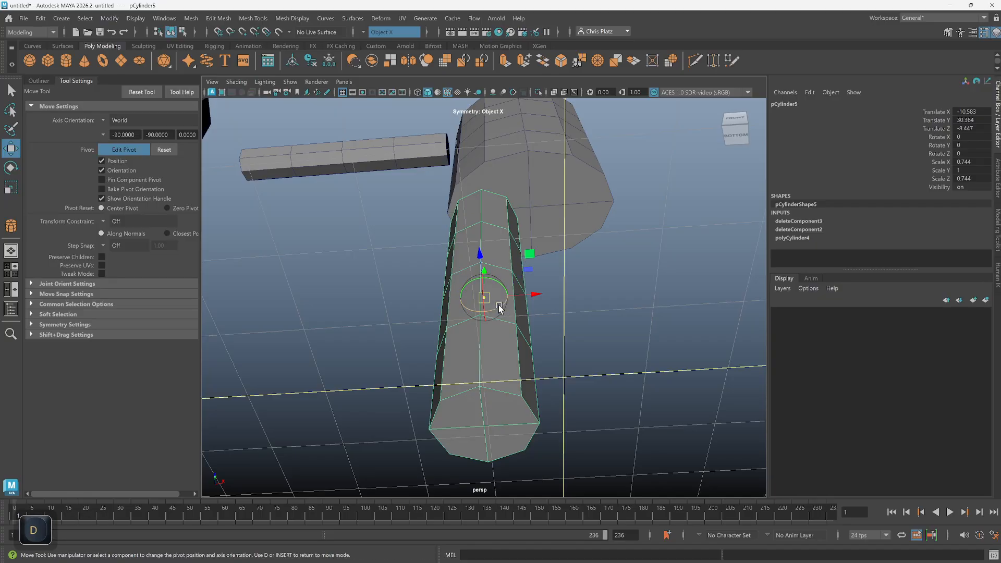
{"action": "key", "text": "v"}
{"action": "left_click_drag", "start_coordinate": [491, 301], "coordinate": [489, 313]}
Snap the leg cylinder to the grid at X -10, Y 30 and Z 0 so its base rests on the ground plane.
{"action": "left_click_drag", "start_coordinate": [490, 427], "coordinate": [486, 442]}
{"action": "left_click_drag", "start_coordinate": [577, 353], "coordinate": [611, 406], "text": "alt"}
{"action": "left_click_drag", "start_coordinate": [526, 454], "coordinate": [534, 458]}
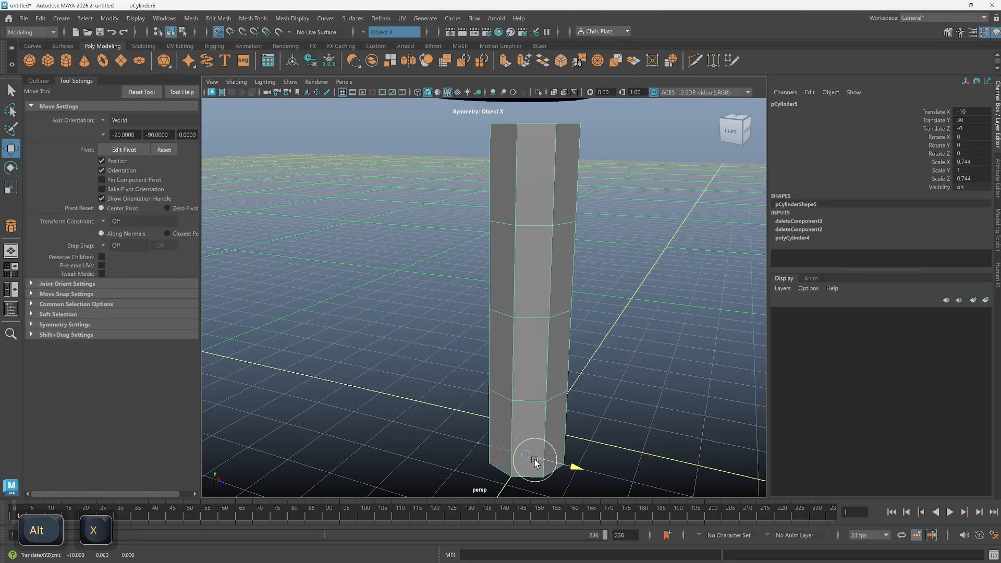
Select the torso, show the grid in the top view and snap the torso along depth to Z 0.
{"action": "left_click_drag", "start_coordinate": [619, 433], "coordinate": [607, 404], "text": "alt"}
{"action": "left_click", "coordinate": [464, 199]}
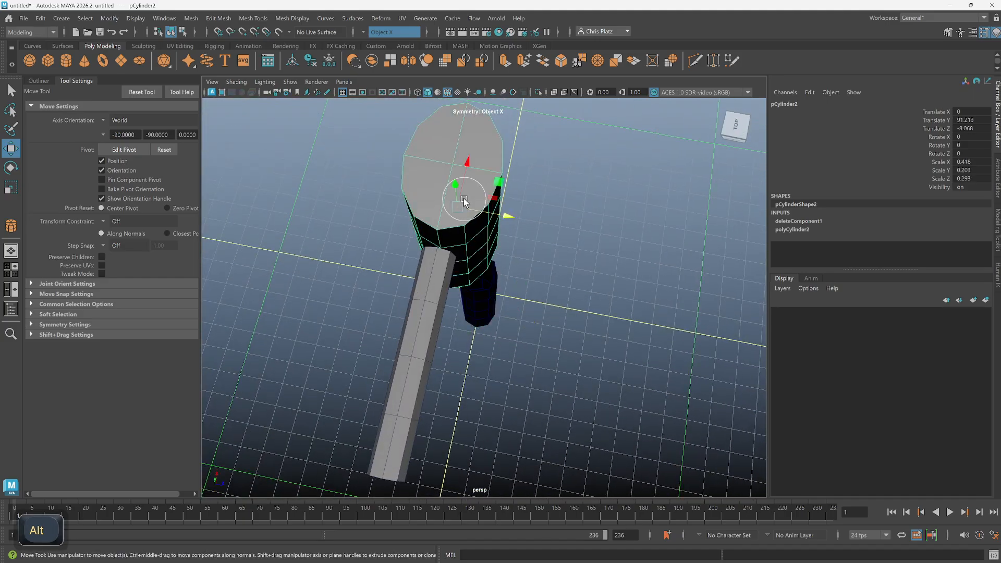
{"action": "left_click_drag", "start_coordinate": [640, 316], "coordinate": [574, 275], "text": "alt"}
{"action": "key", "text": "space"}
{"action": "key", "text": "space"}
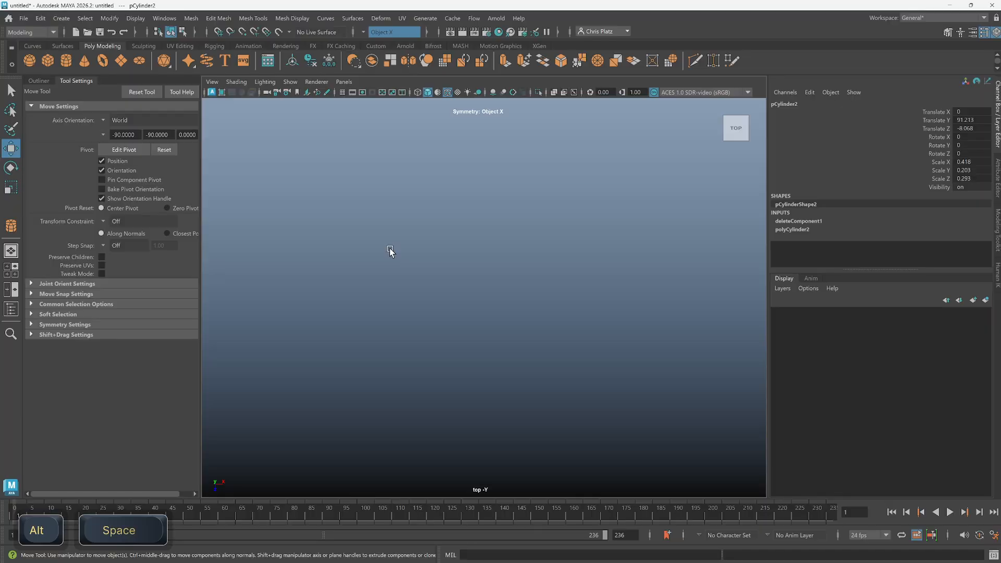
{"action": "key", "text": "f"}
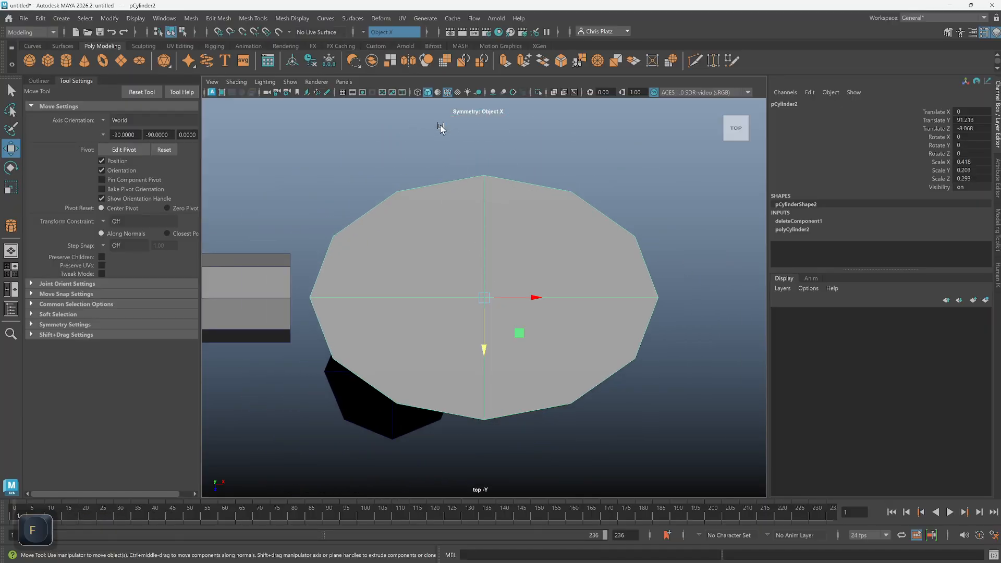
{"action": "left_click", "coordinate": [342, 93]}
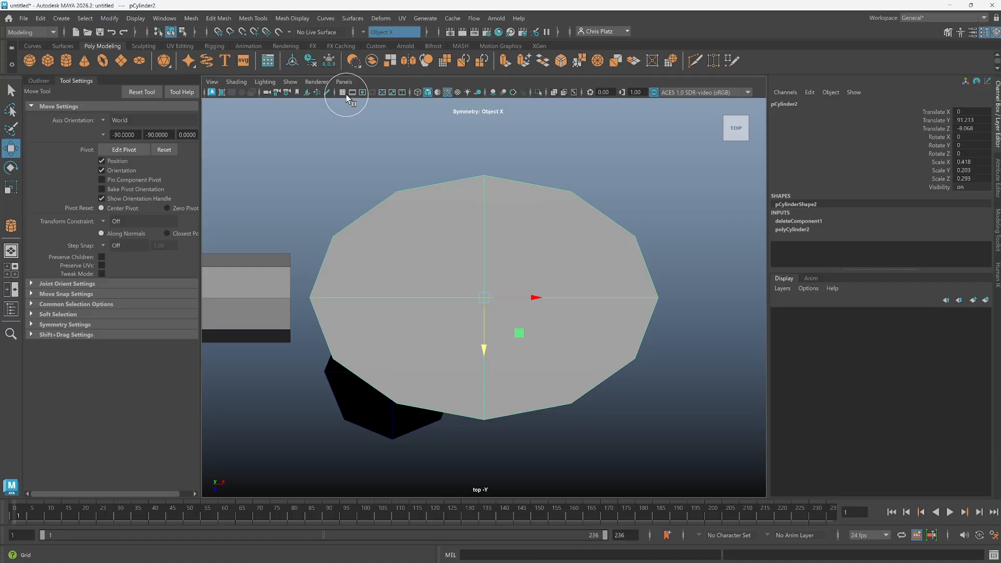
{"action": "scroll", "coordinate": [500, 341], "scroll_direction": "down", "scroll_amount": 1}
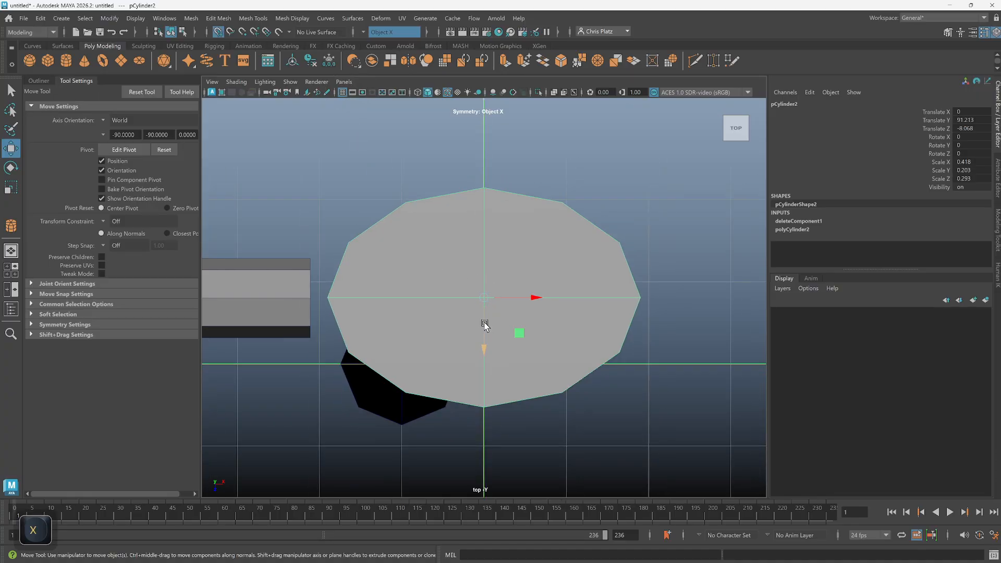
{"action": "left_click_drag", "start_coordinate": [484, 324], "coordinate": [484, 324]}
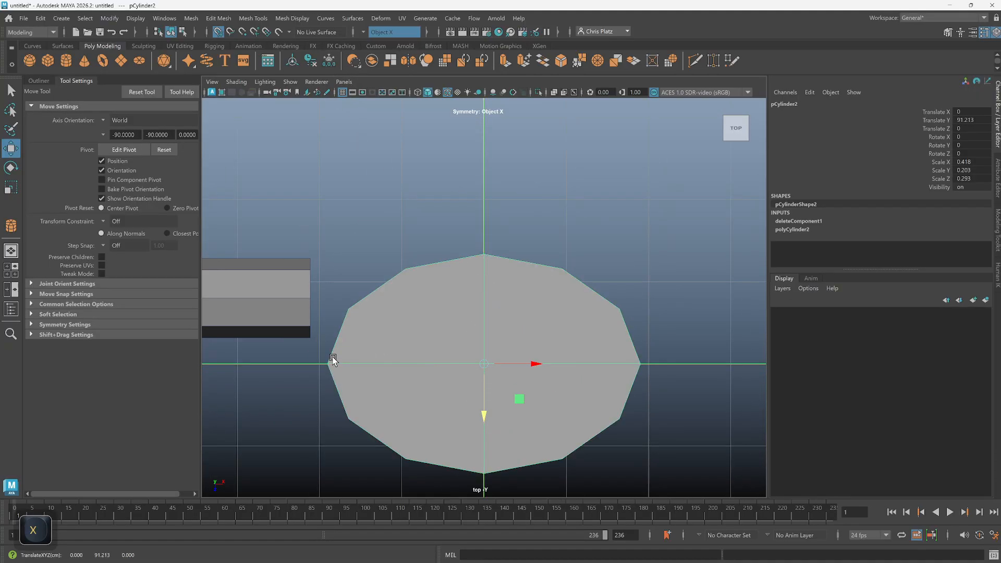
Select the arm cylinder and grid-snap it along depth to Z 0, in line with the torso.
{"action": "key", "text": "space"}
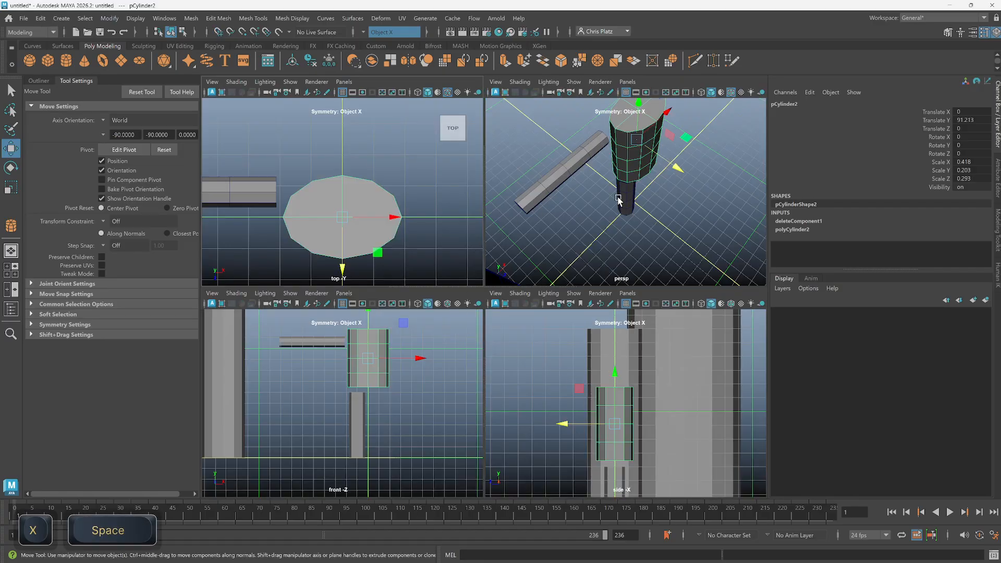
{"action": "key", "text": "space"}
{"action": "key", "text": "space"}
{"action": "key", "text": "space"}
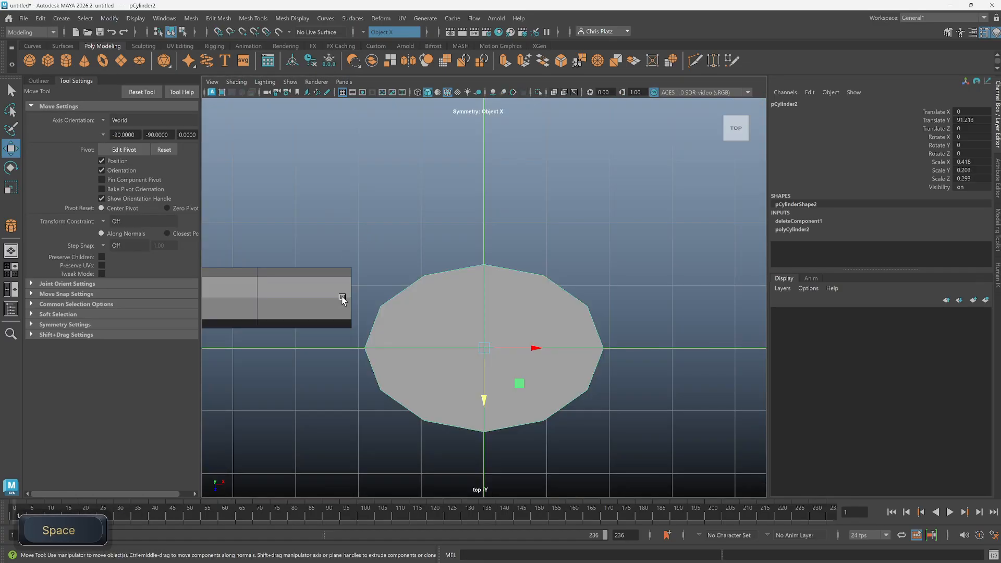
{"action": "left_click", "coordinate": [343, 299]}
{"action": "middle_click_drag", "start_coordinate": [312, 408], "coordinate": [479, 402], "text": "alt"}
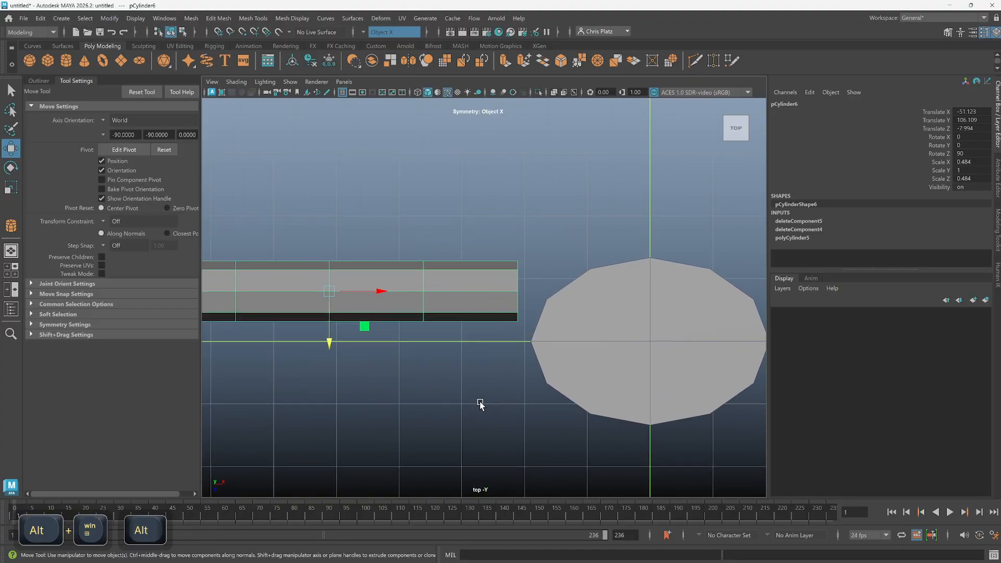
{"action": "key", "text": "x"}
{"action": "left_click_drag", "start_coordinate": [330, 332], "coordinate": [332, 344]}
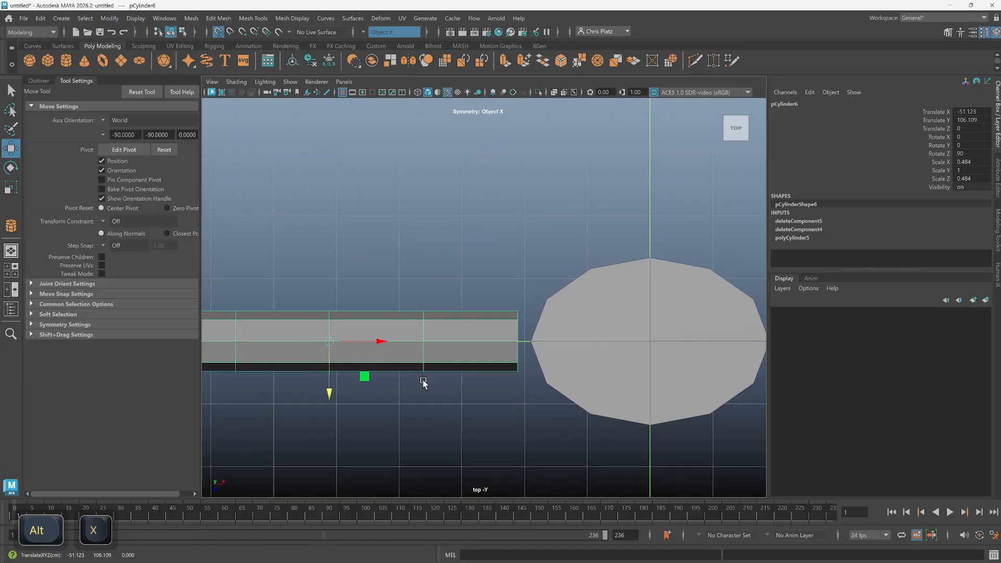
Examine the open ends of the leg and arm and the torso's caps from several angles in the perspective view.
{"action": "key", "text": "space"}
{"action": "key", "text": "space"}
{"action": "left_click_drag", "start_coordinate": [597, 282], "coordinate": [588, 317], "text": "alt"}
{"action": "left_click", "coordinate": [486, 307]}
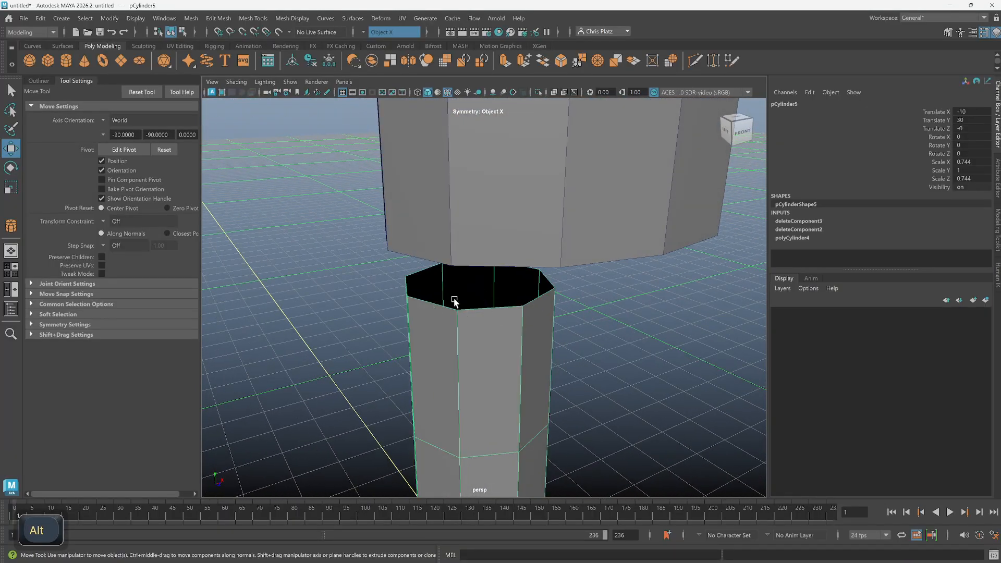
{"action": "left_click_drag", "start_coordinate": [454, 301], "coordinate": [331, 191], "text": "alt"}
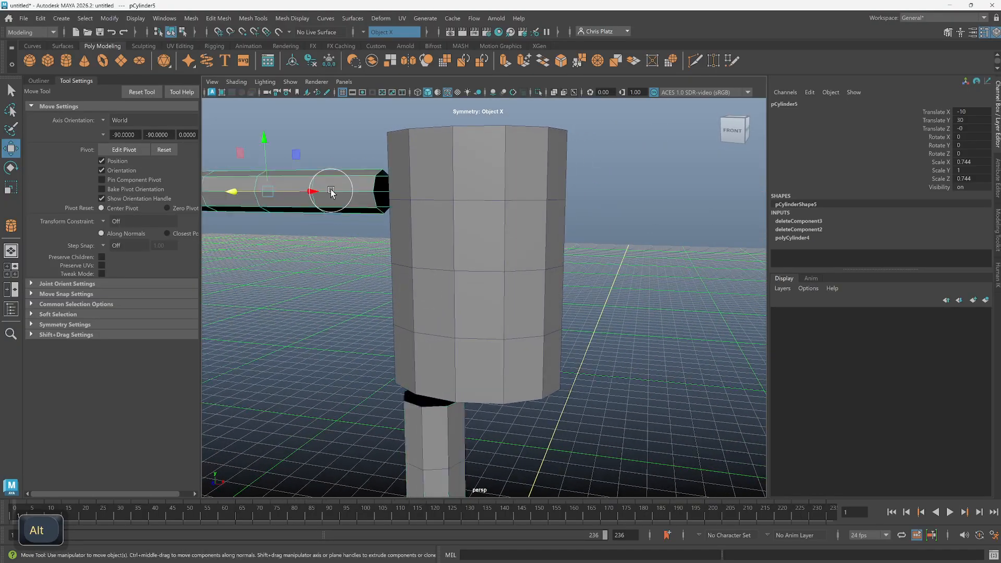
{"action": "right_click_drag", "start_coordinate": [330, 191], "coordinate": [353, 197], "text": "alt"}
{"action": "middle_click_drag", "start_coordinate": [353, 197], "coordinate": [623, 268], "text": "alt"}
{"action": "left_click_drag", "start_coordinate": [623, 267], "coordinate": [649, 274], "text": "alt"}
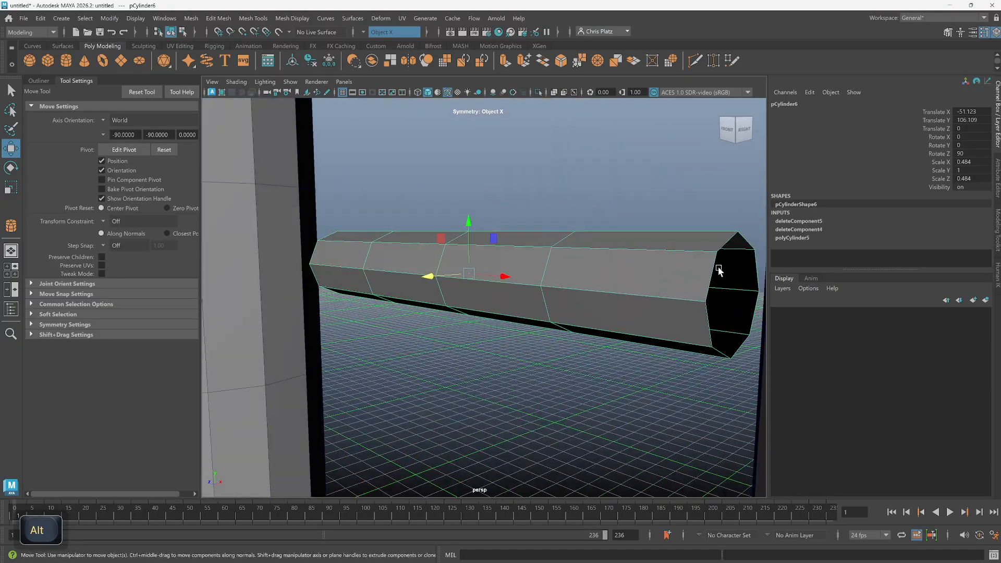
{"action": "right_click_drag", "start_coordinate": [591, 311], "coordinate": [547, 330], "text": "alt"}
{"action": "left_click_drag", "start_coordinate": [547, 330], "coordinate": [586, 331], "text": "alt"}
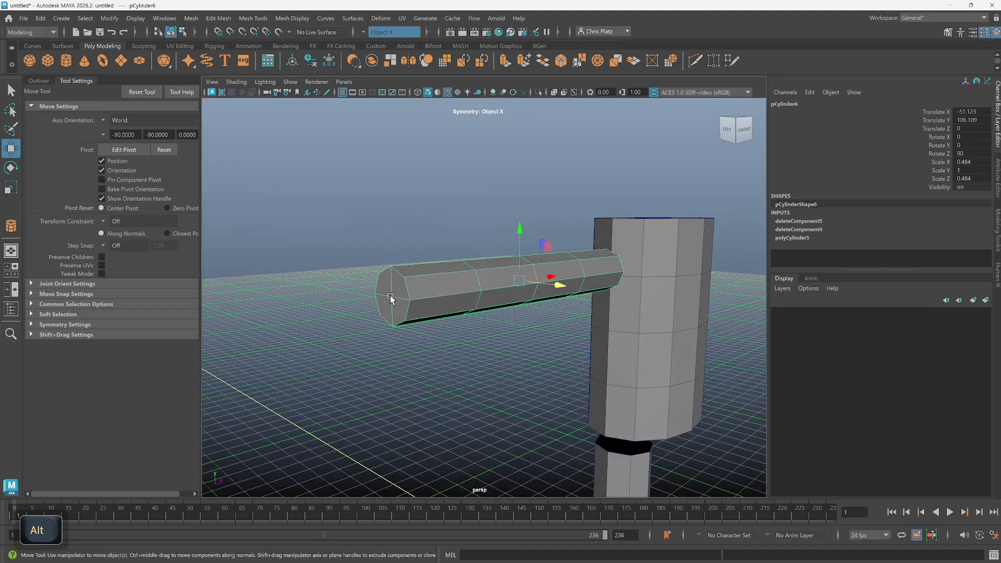
{"action": "left_click_drag", "start_coordinate": [583, 383], "coordinate": [504, 374], "text": "alt"}
{"action": "left_click_drag", "start_coordinate": [431, 398], "coordinate": [603, 464], "text": "alt"}
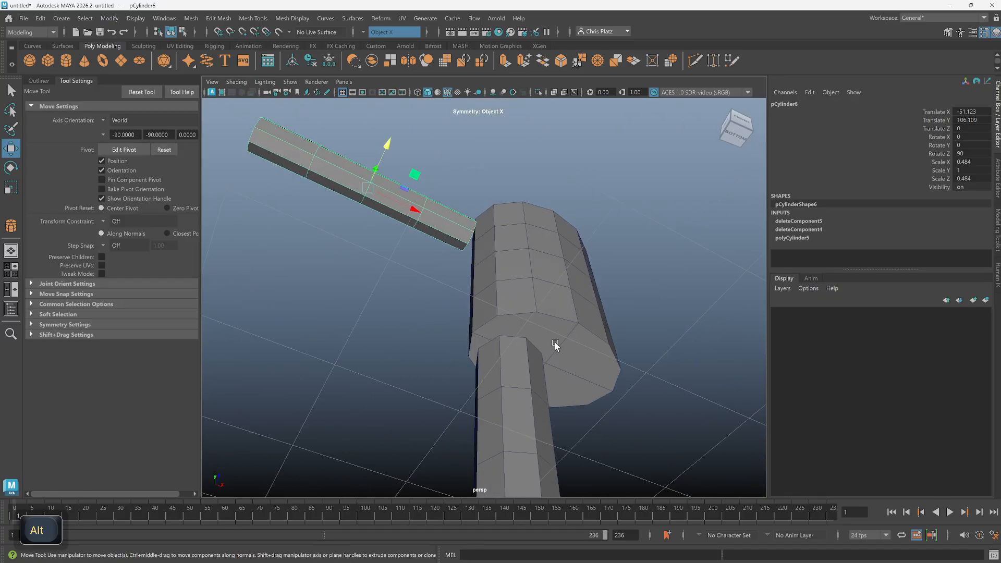
{"action": "mouse_move", "coordinate": [554, 346]}
{"action": "left_mouse_down", "text": "alt"}
{"action": "mouse_move", "coordinate": [607, 298]}
{"action": "mouse_move", "coordinate": [620, 331]}
{"action": "mouse_move", "coordinate": [603, 295]}
{"action": "mouse_move", "coordinate": [586, 340]}
{"action": "mouse_move", "coordinate": [572, 306]}
{"action": "mouse_move", "coordinate": [594, 315]}
{"action": "mouse_move", "coordinate": [577, 428]}
{"action": "mouse_move", "coordinate": [544, 364]}
{"action": "mouse_move", "coordinate": [546, 374]}
{"action": "mouse_move", "coordinate": [540, 335]}
{"action": "mouse_move", "coordinate": [545, 358]}
{"action": "left_mouse_up", "text": "alt"}
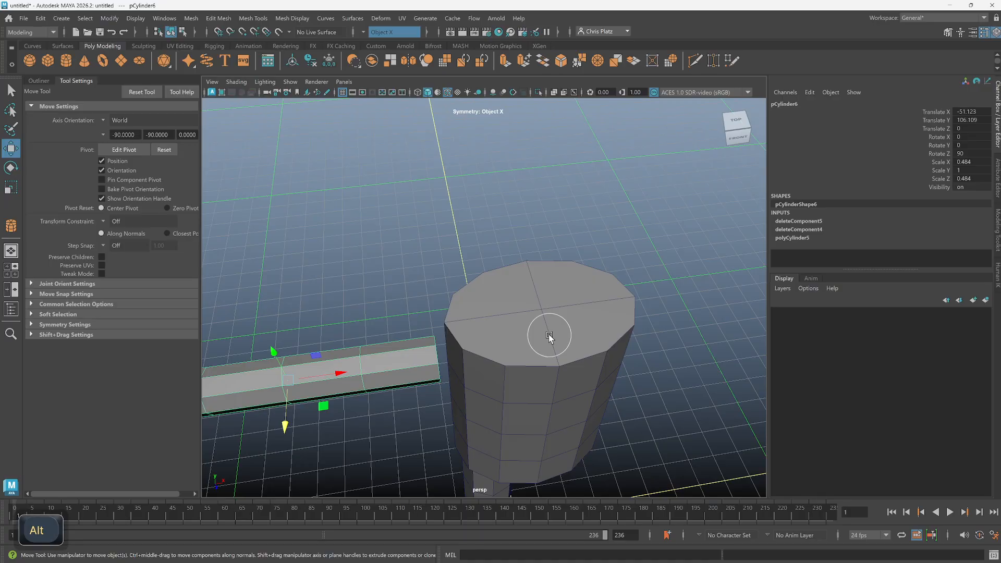
Select the torso in edge mode and pick edges on its top cap and rim to inspect the cap's topology.
{"action": "left_click", "coordinate": [549, 336]}
{"action": "right_click_drag", "start_coordinate": [549, 336], "coordinate": [548, 255]}
{"action": "left_click", "coordinate": [547, 333]}
{"action": "left_click", "coordinate": [455, 346], "text": "ctrl+shift"}
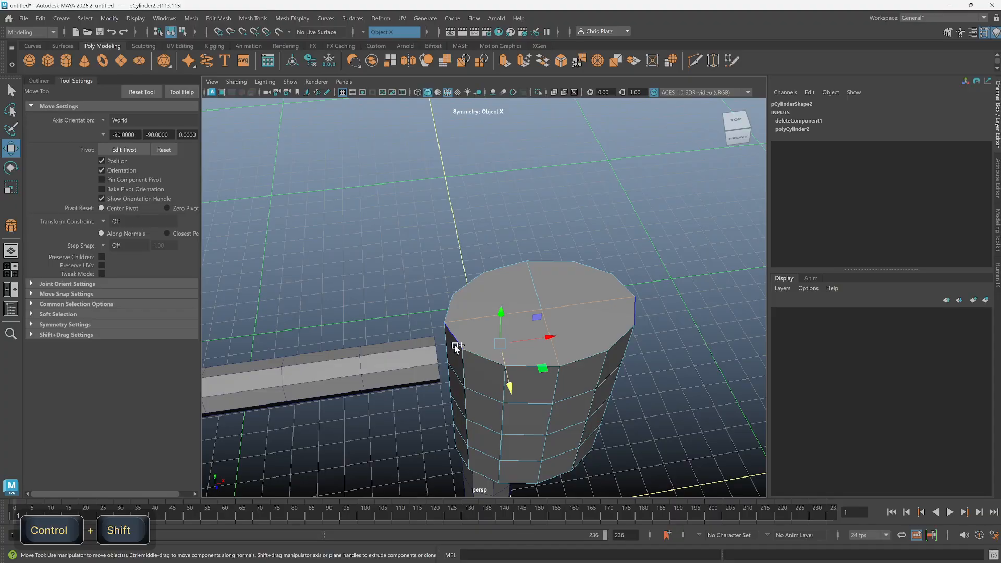
{"action": "left_click", "coordinate": [526, 366], "text": "ctrl+shift"}
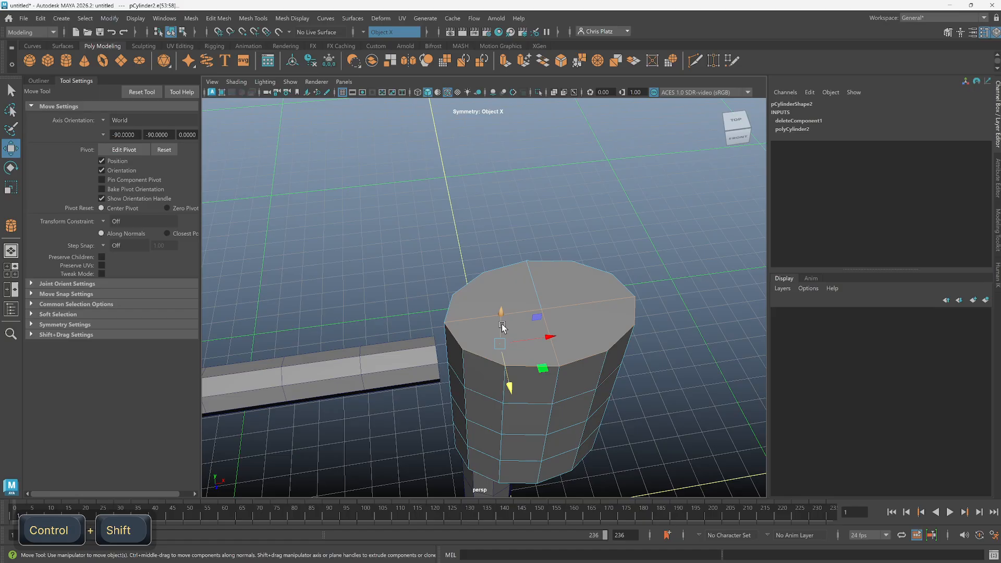
Switch the torso to face mode and pick faces on its side and top cap to examine their layout.
{"action": "right_click_drag", "start_coordinate": [502, 328], "coordinate": [498, 301], "text": "ctrl+shift"}
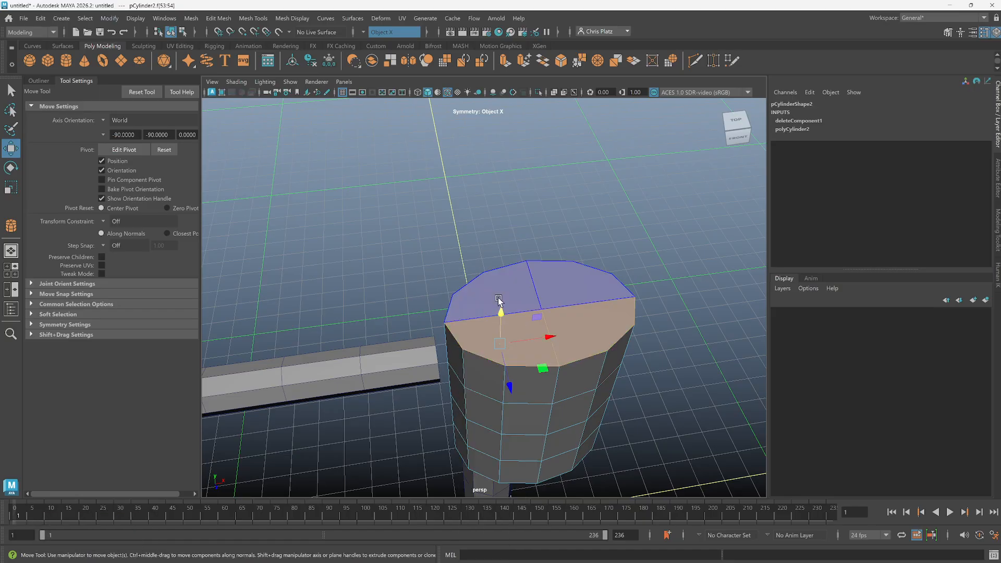
{"action": "left_click", "coordinate": [524, 380]}
{"action": "left_click", "coordinate": [484, 373]}
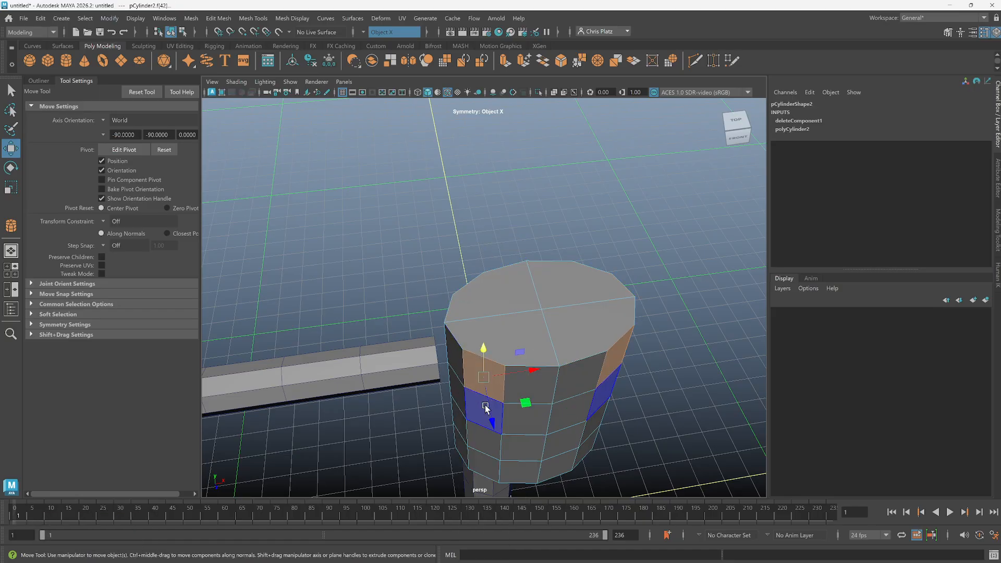
{"action": "left_click", "coordinate": [538, 291]}
{"action": "left_click_drag", "start_coordinate": [537, 290], "coordinate": [608, 385], "text": "alt"}
{"action": "left_click_drag", "start_coordinate": [516, 330], "coordinate": [518, 291], "text": "alt"}
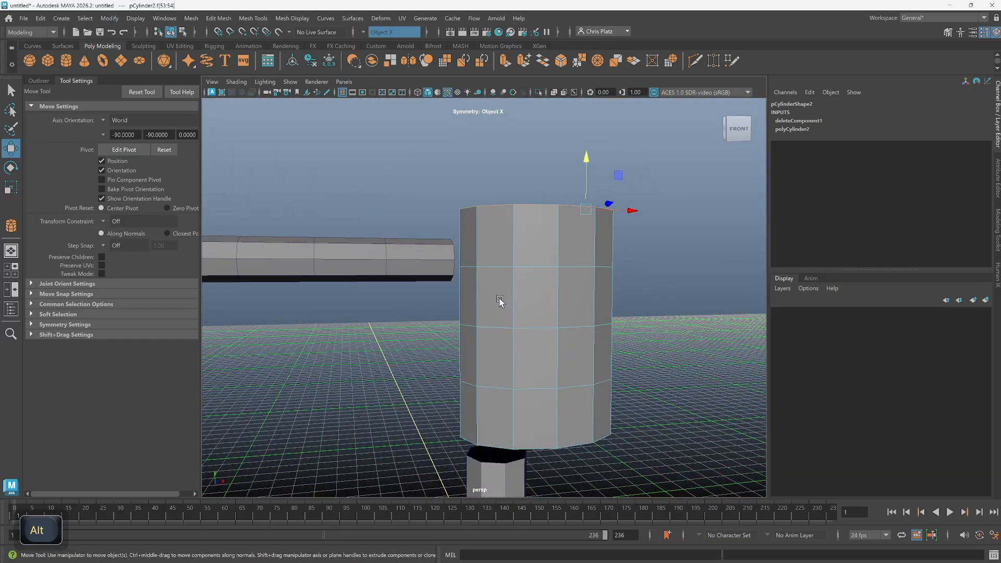
{"action": "scroll", "coordinate": [456, 281], "scroll_direction": "up", "scroll_amount": 2, "text": "alt"}
Pick the two-by-two block of torso side faces behind the arm's inner end to compare it with the arm's thickness.
{"action": "left_click_drag", "start_coordinate": [455, 282], "coordinate": [487, 324], "text": "alt"}
{"action": "left_click_drag", "start_coordinate": [268, 279], "coordinate": [409, 313], "text": "alt"}
{"action": "middle_click_drag", "start_coordinate": [615, 314], "coordinate": [563, 265], "text": "alt"}
{"action": "left_click_drag", "start_coordinate": [563, 264], "coordinate": [560, 251], "text": "alt"}
{"action": "mouse_move", "coordinate": [559, 250]}
{"action": "right_mouse_down"}
{"action": "mouse_move", "coordinate": [564, 267]}
{"action": "mouse_move", "coordinate": [559, 257]}
{"action": "right_mouse_up"}
{"action": "left_click", "coordinate": [560, 256]}
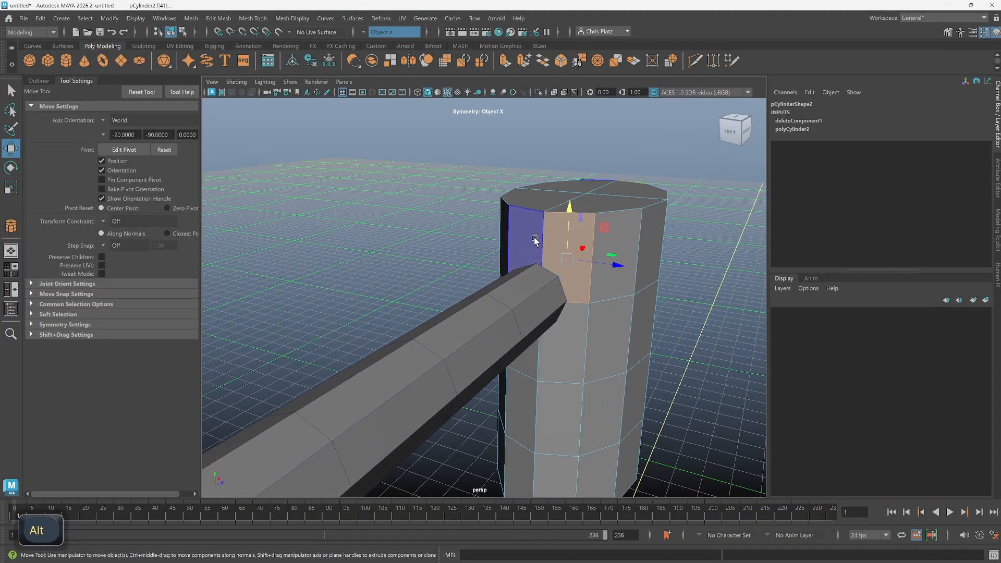
{"action": "left_click", "coordinate": [540, 271], "text": "ctrl+shift"}
{"action": "left_click", "coordinate": [533, 352], "text": "ctrl+shift"}
{"action": "mouse_move", "coordinate": [533, 352]}
{"action": "left_mouse_down", "text": "alt"}
{"action": "mouse_move", "coordinate": [538, 346]}
{"action": "mouse_move", "coordinate": [521, 341]}
{"action": "mouse_move", "coordinate": [549, 346]}
{"action": "left_mouse_up", "text": "alt"}
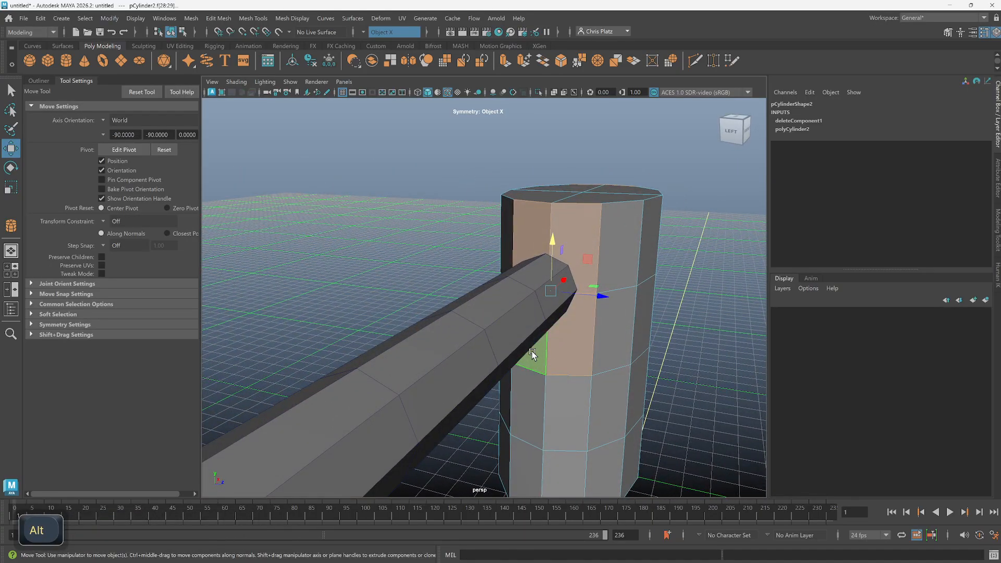
{"action": "mouse_move", "coordinate": [660, 311]}
{"action": "left_mouse_down", "text": "alt"}
{"action": "mouse_move", "coordinate": [641, 297]}
{"action": "mouse_move", "coordinate": [660, 300]}
{"action": "left_mouse_up", "text": "alt"}
Switch the torso to edge mode and raise its uppermost inner horizontal edge loop toward the top rim.
{"action": "right_click_drag", "start_coordinate": [650, 258], "coordinate": [670, 230]}
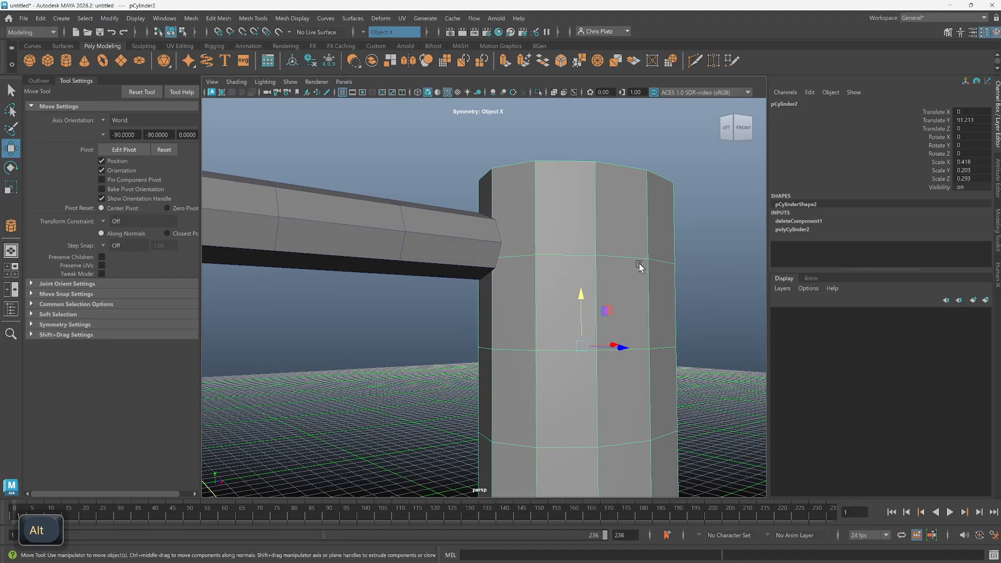
{"action": "left_click_drag", "start_coordinate": [637, 263], "coordinate": [618, 274], "text": "alt"}
{"action": "right_click", "coordinate": [618, 274]}
{"action": "left_click", "coordinate": [617, 245]}
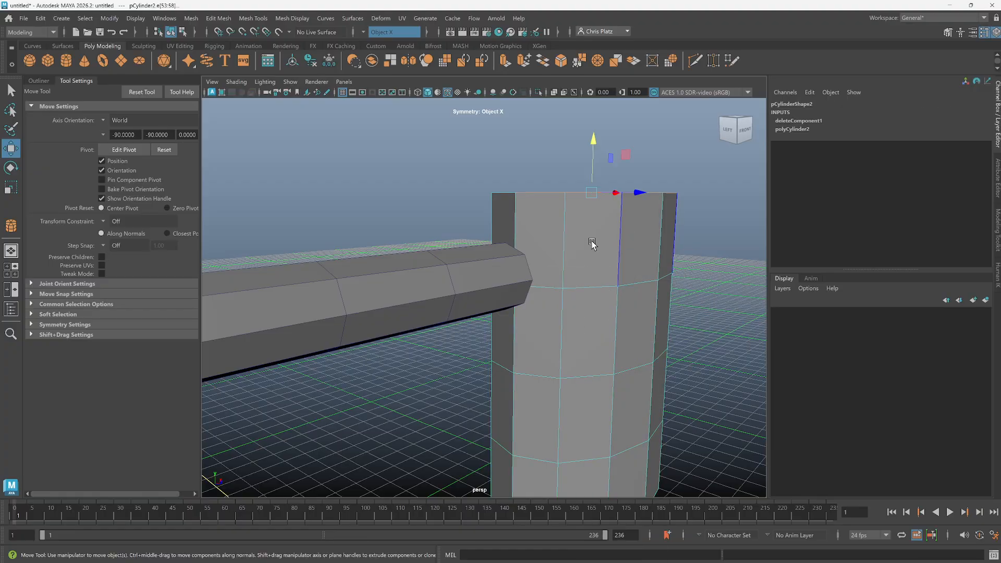
{"action": "double_click", "coordinate": [587, 283]}
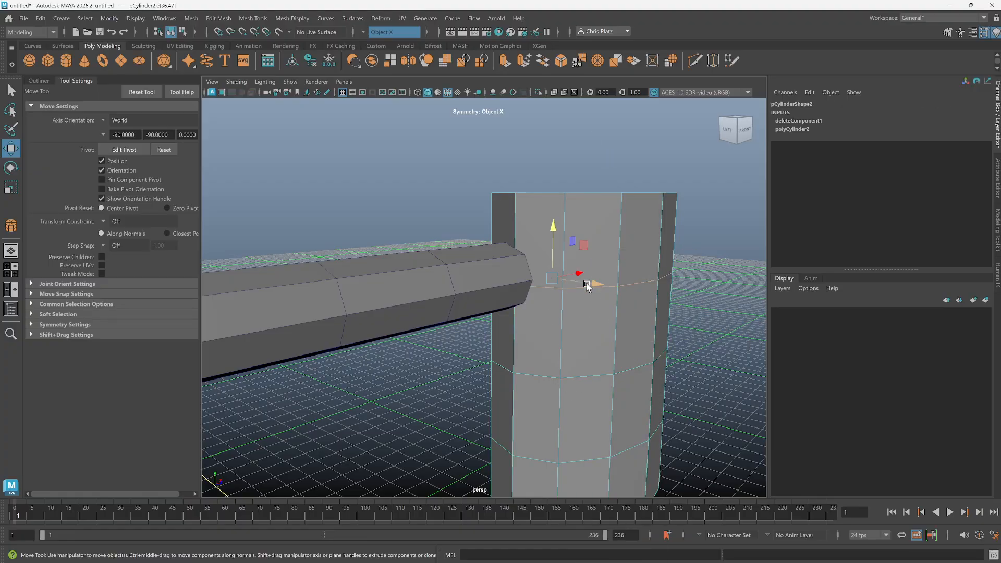
{"action": "left_click_drag", "start_coordinate": [650, 279], "coordinate": [725, 284], "text": "alt"}
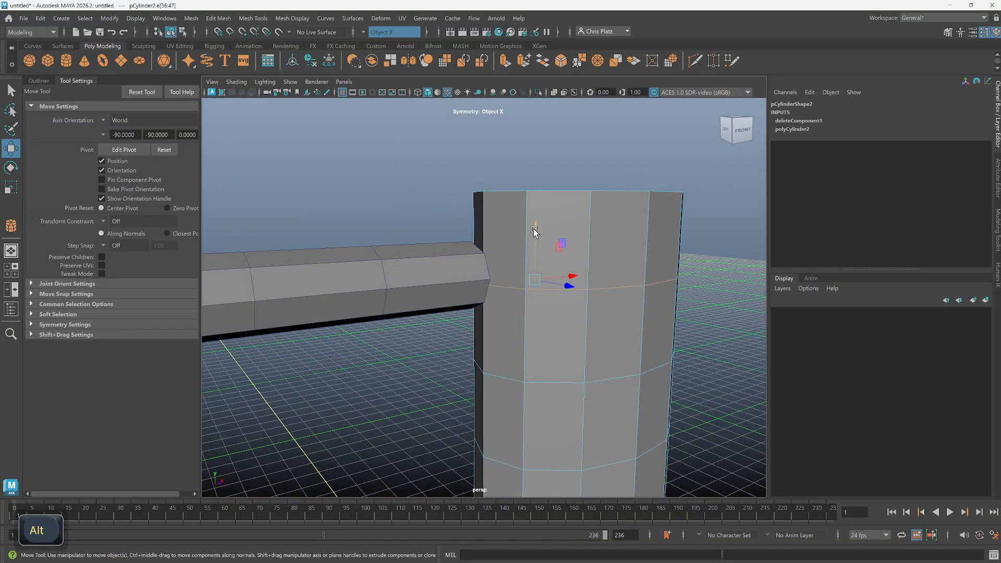
{"action": "left_click_drag", "start_coordinate": [534, 229], "coordinate": [536, 194]}
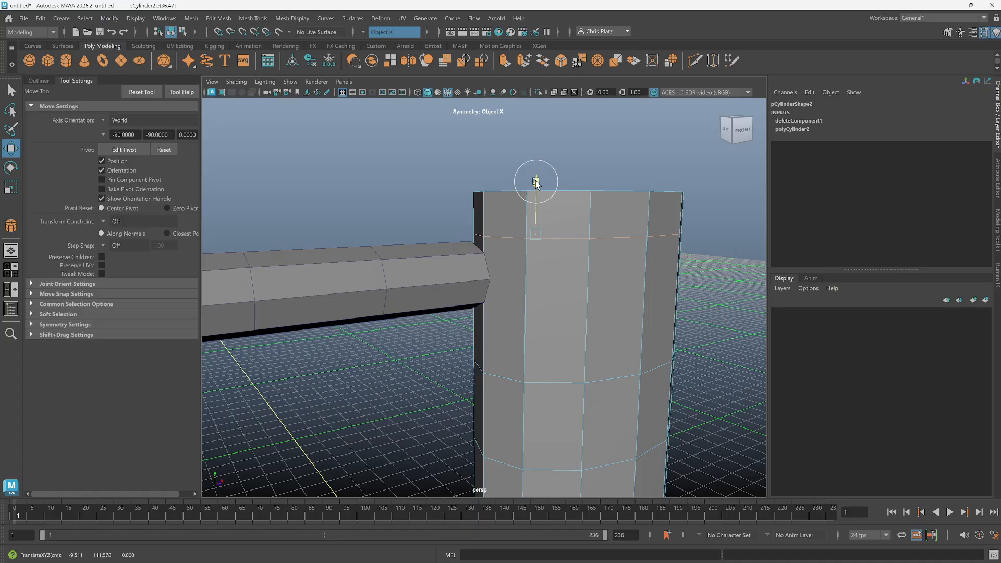
Raise the torso's middle and lowest edge loops to frame the arm's height, and shift the uppermost loop closer to the top rim.
{"action": "double_click", "coordinate": [556, 382]}
{"action": "left_click_drag", "start_coordinate": [536, 325], "coordinate": [537, 275]}
{"action": "middle_click_drag", "start_coordinate": [586, 376], "coordinate": [572, 278], "text": "alt"}
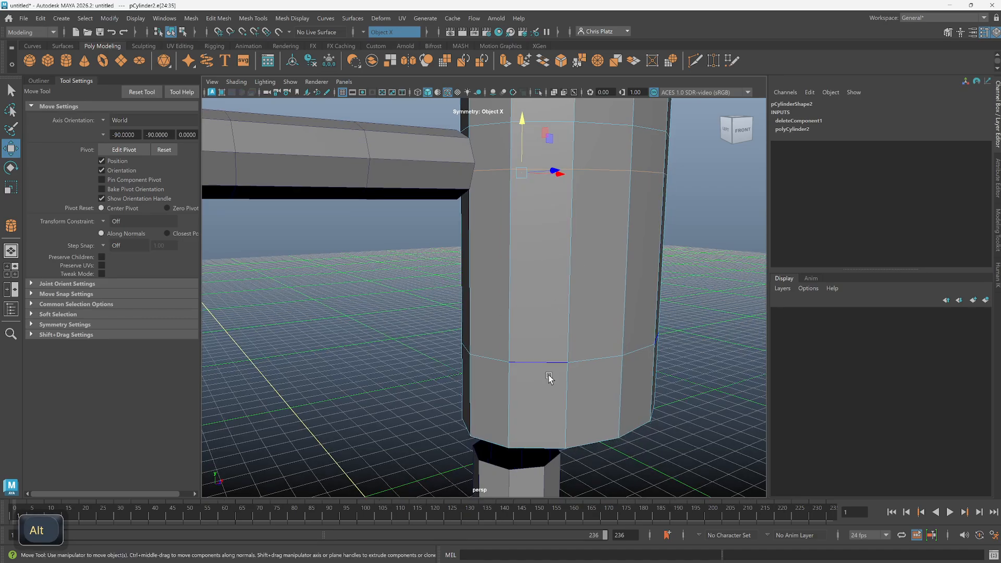
{"action": "left_click_drag", "start_coordinate": [530, 336], "coordinate": [535, 264]}
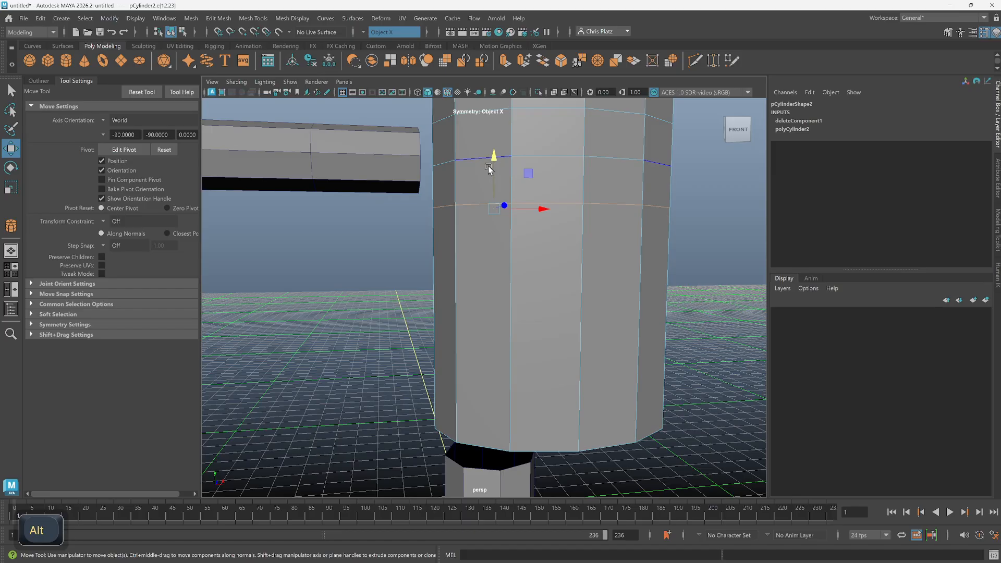
{"action": "middle_click_drag", "start_coordinate": [491, 172], "coordinate": [533, 255], "text": "alt"}
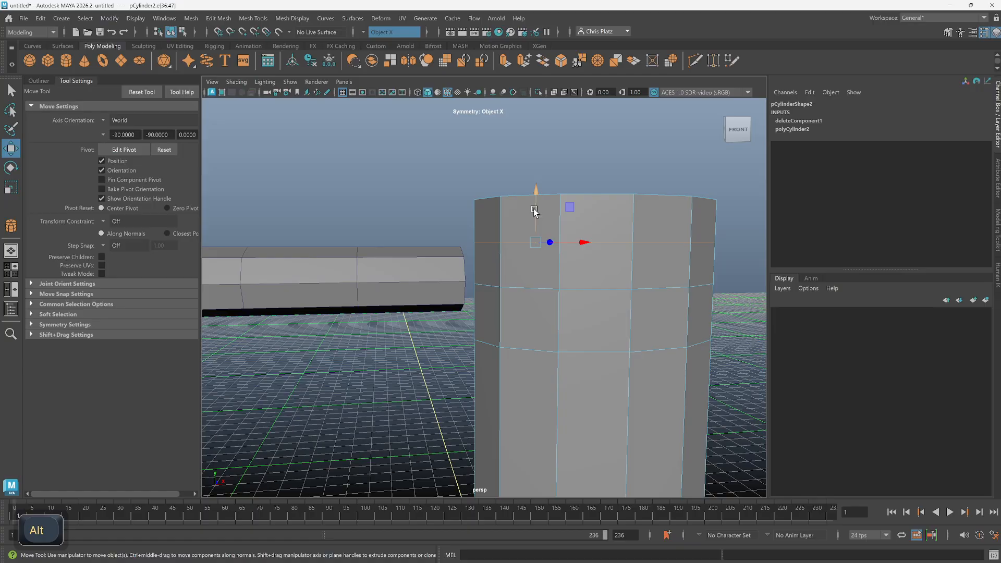
{"action": "left_click_drag", "start_coordinate": [534, 211], "coordinate": [535, 200]}
Select the vertical edges of the torso's tall lower section and connect them with 3 segments.
{"action": "right_click_drag", "start_coordinate": [535, 199], "coordinate": [568, 295], "text": "alt"}
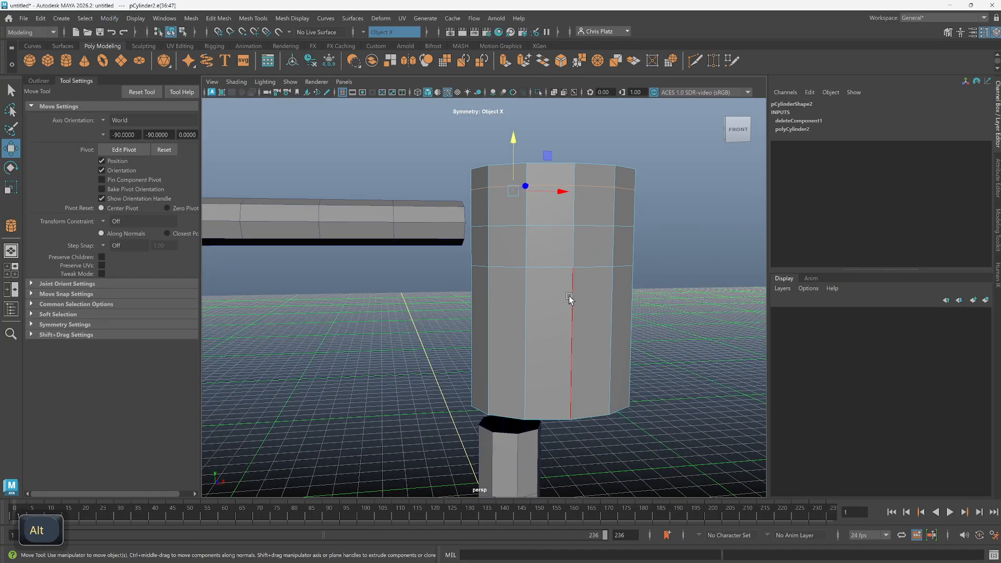
{"action": "left_click_drag", "start_coordinate": [465, 320], "coordinate": [694, 340]}
{"action": "left_click", "coordinate": [947, 33]}
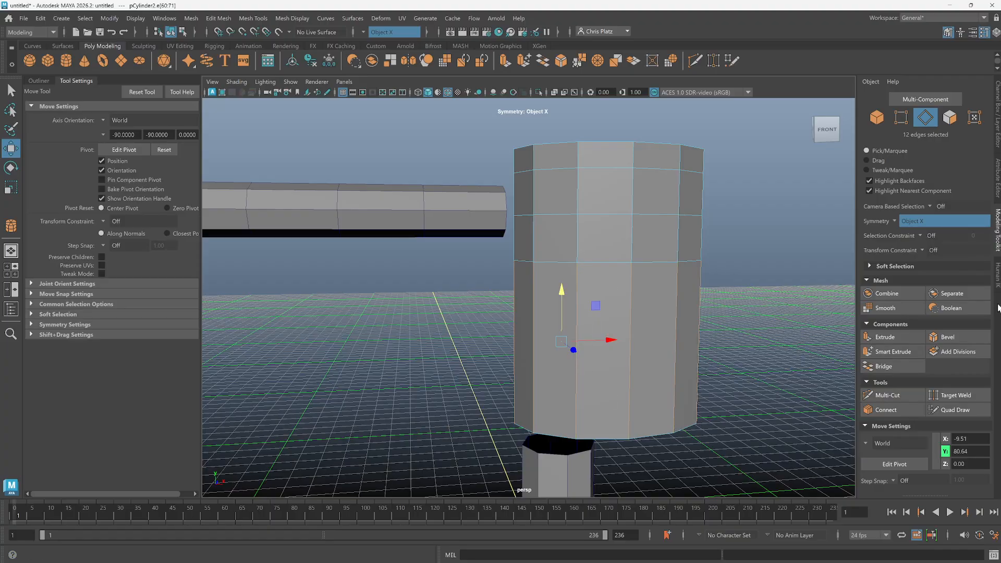
{"action": "left_click", "coordinate": [900, 410]}
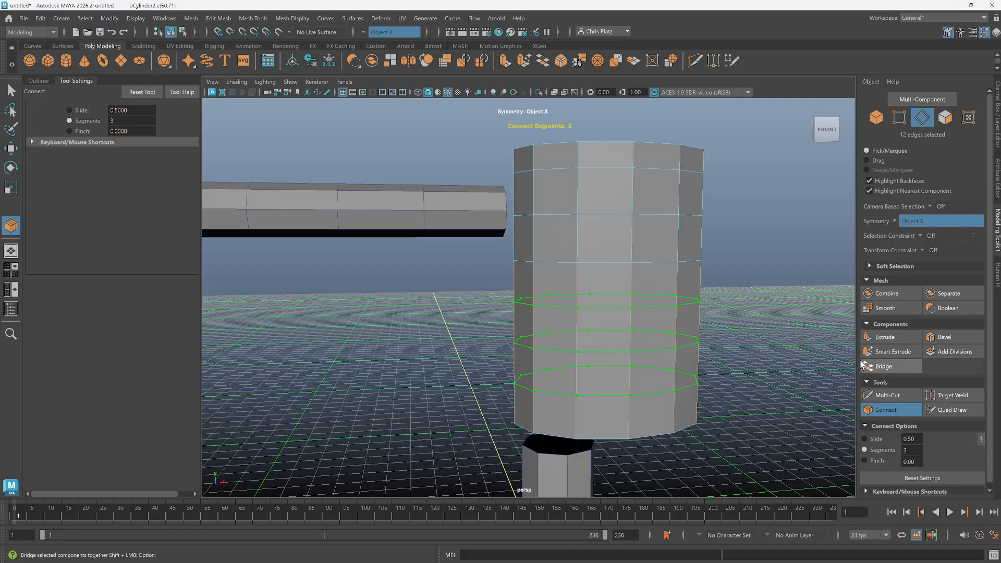
{"action": "key", "text": "Return"}
Select the four torso side faces around the arm's attachment area in face mode, with Object X symmetry mirroring them.
{"action": "left_click_drag", "start_coordinate": [755, 331], "coordinate": [795, 323], "text": "alt"}
{"action": "left_click_drag", "start_coordinate": [625, 253], "coordinate": [577, 238], "text": "alt"}
{"action": "left_click_drag", "start_coordinate": [575, 280], "coordinate": [608, 223], "text": "alt"}
{"action": "right_click_drag", "start_coordinate": [607, 223], "coordinate": [604, 227]}
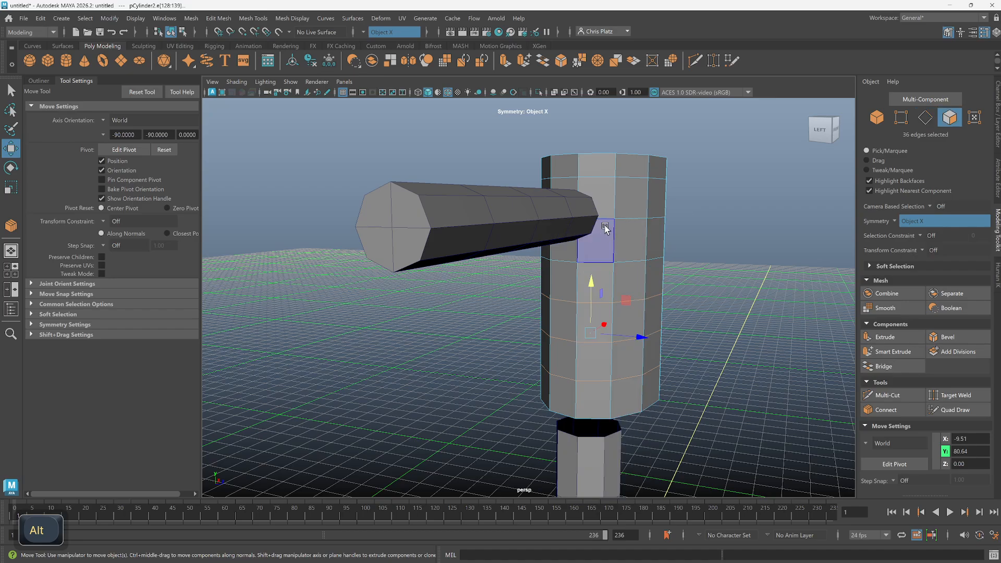
{"action": "left_click_drag", "start_coordinate": [575, 203], "coordinate": [609, 245], "text": "alt"}
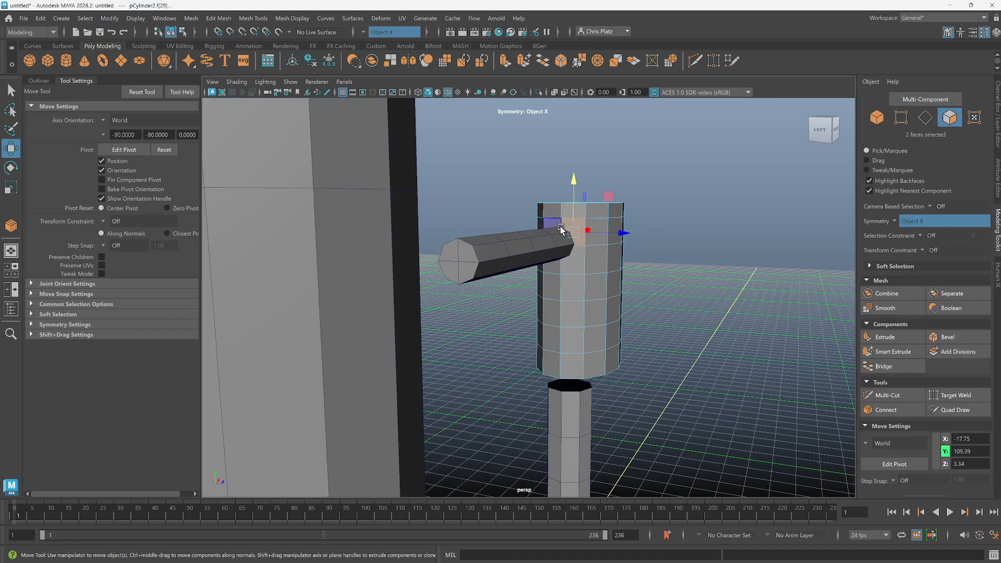
{"action": "left_click", "coordinate": [549, 254], "text": "ctrl+shift"}
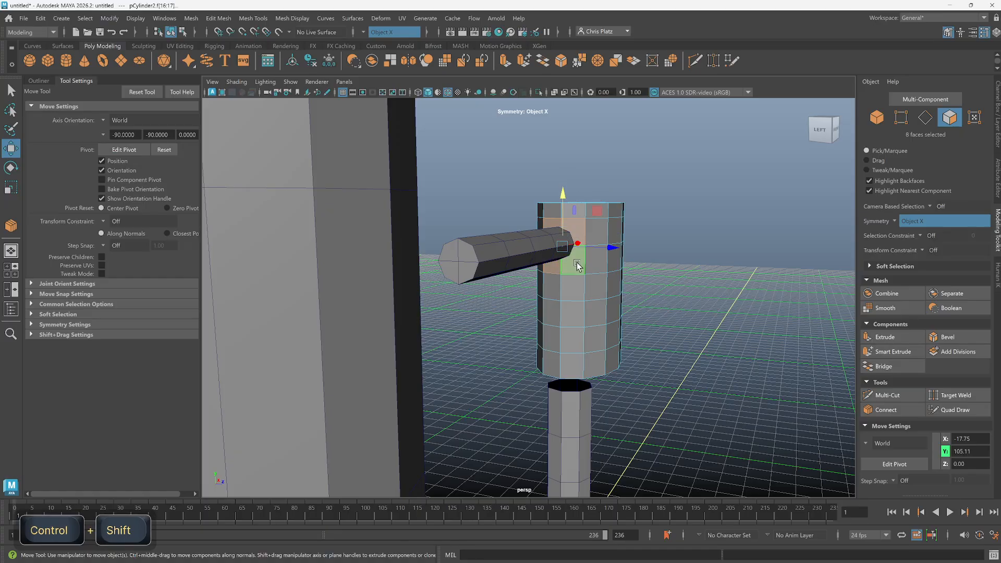
{"action": "scroll", "coordinate": [576, 265], "scroll_direction": "up", "scroll_amount": 6}
{"action": "middle_click_drag", "start_coordinate": [576, 266], "coordinate": [587, 382], "text": "alt"}
{"action": "right_click_drag", "start_coordinate": [588, 382], "coordinate": [605, 346], "text": "alt"}
{"action": "middle_click_drag", "start_coordinate": [605, 346], "coordinate": [647, 302], "text": "alt"}
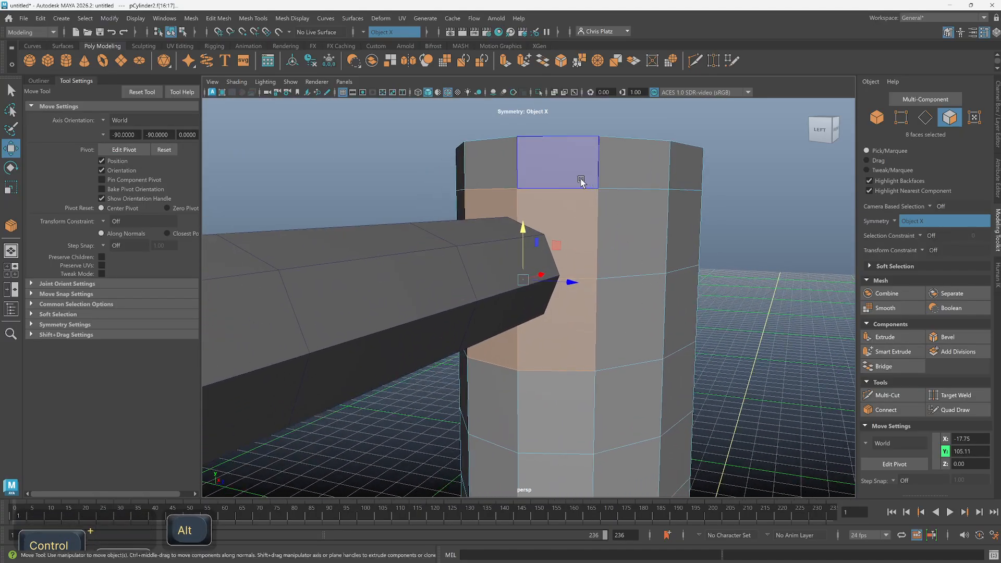
Compare the selected torso faces with the arm's end in X-ray display and change the viewport background to black.
{"action": "left_click", "coordinate": [554, 93]}
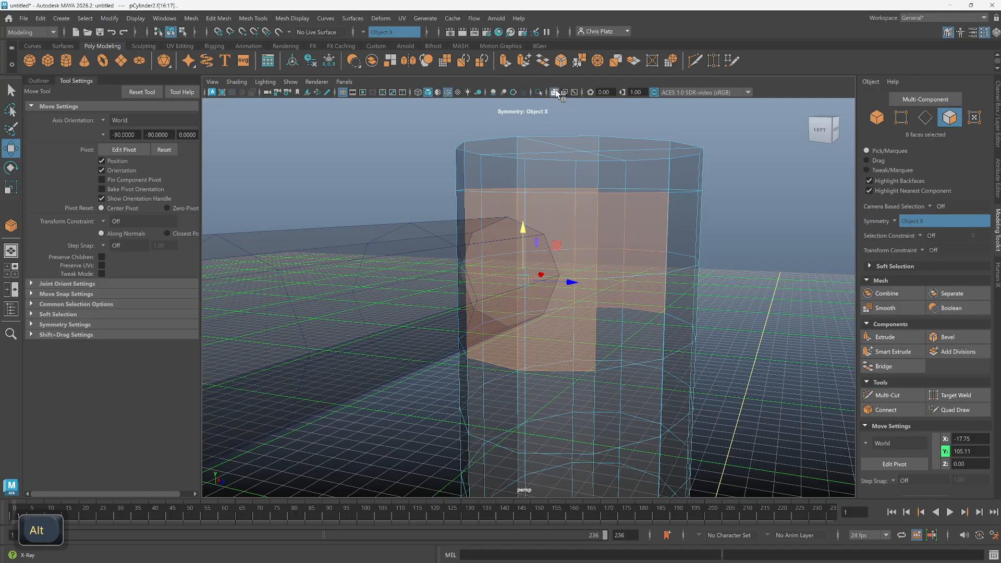
{"action": "left_click", "coordinate": [554, 92]}
{"action": "left_click_drag", "start_coordinate": [600, 245], "coordinate": [639, 267], "text": "alt"}
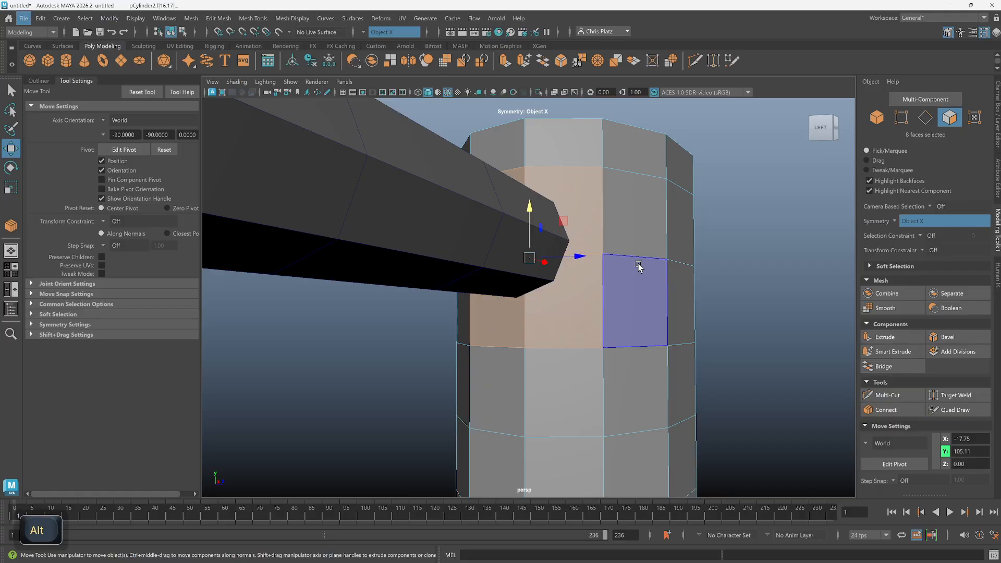
{"action": "key", "text": "alt+b"}
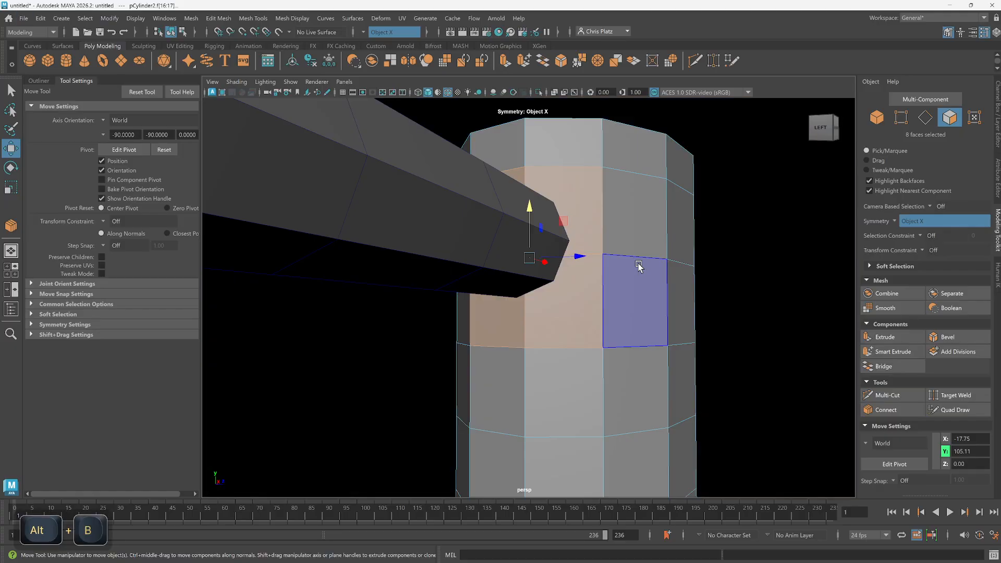
{"action": "left_click", "coordinate": [555, 92]}
{"action": "mouse_move", "coordinate": [568, 123]}
{"action": "left_mouse_down", "text": "alt"}
{"action": "mouse_move", "coordinate": [583, 141]}
{"action": "mouse_move", "coordinate": [564, 141]}
{"action": "left_mouse_up", "text": "alt"}
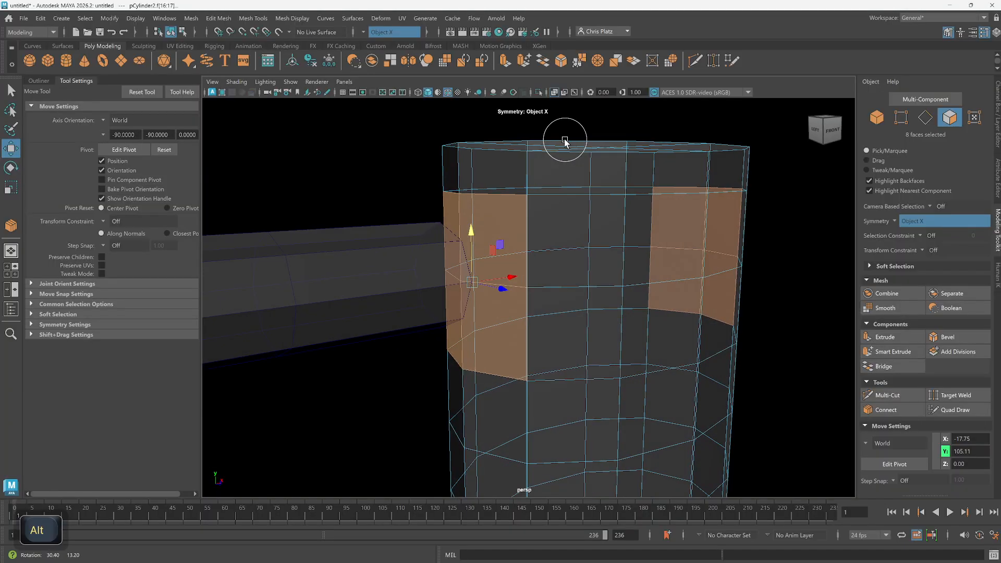
{"action": "left_click", "coordinate": [554, 92]}
{"action": "mouse_move", "coordinate": [584, 209]}
{"action": "left_mouse_down", "text": "alt"}
{"action": "mouse_move", "coordinate": [599, 217]}
{"action": "mouse_move", "coordinate": [587, 237]}
{"action": "left_mouse_up", "text": "alt"}
Reselect the two-by-two block of faces behind the arm's end, mirrored on the torso's opposite side.
{"action": "left_click", "coordinate": [587, 236]}
{"action": "left_click", "coordinate": [525, 231], "text": "ctrl+shift"}
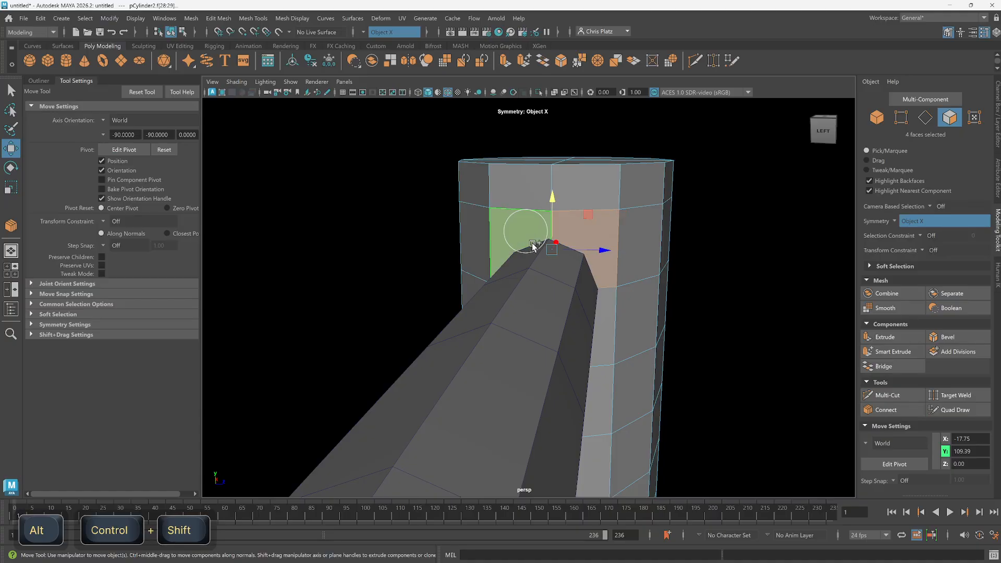
{"action": "left_click_drag", "start_coordinate": [568, 336], "coordinate": [571, 283], "text": "alt"}
{"action": "left_click", "coordinate": [576, 287], "text": "ctrl+shift"}
{"action": "left_click", "coordinate": [530, 278], "text": "ctrl+shift"}
{"action": "left_click_drag", "start_coordinate": [677, 258], "coordinate": [761, 349], "text": "alt"}
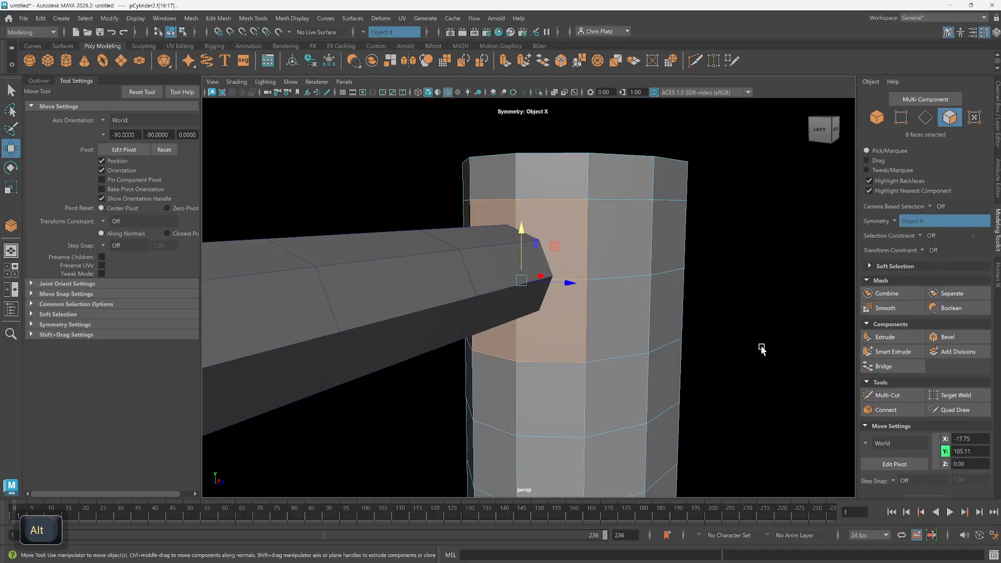
Extrude the selected shoulder faces and scale them down in height and depth.
{"action": "left_click", "coordinate": [884, 337]}
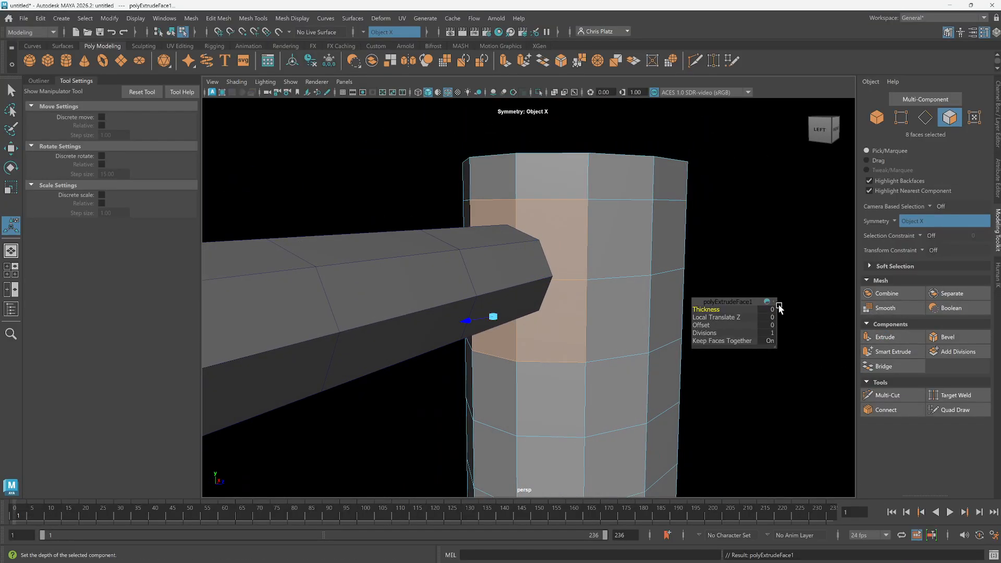
{"action": "left_click_drag", "start_coordinate": [490, 340], "coordinate": [524, 328], "text": "alt"}
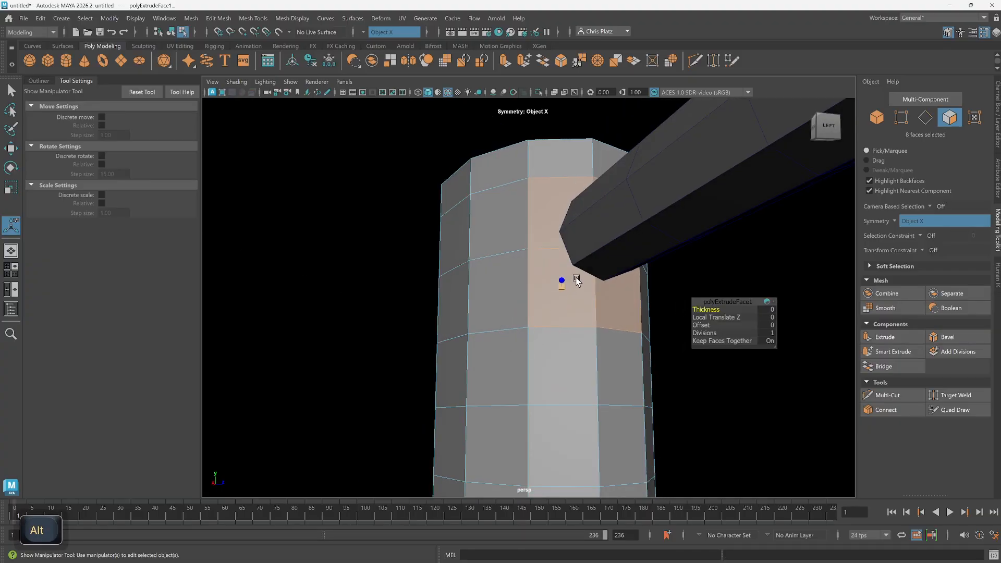
{"action": "left_click_drag", "start_coordinate": [575, 280], "coordinate": [567, 252], "text": "alt"}
{"action": "key", "text": "r"}
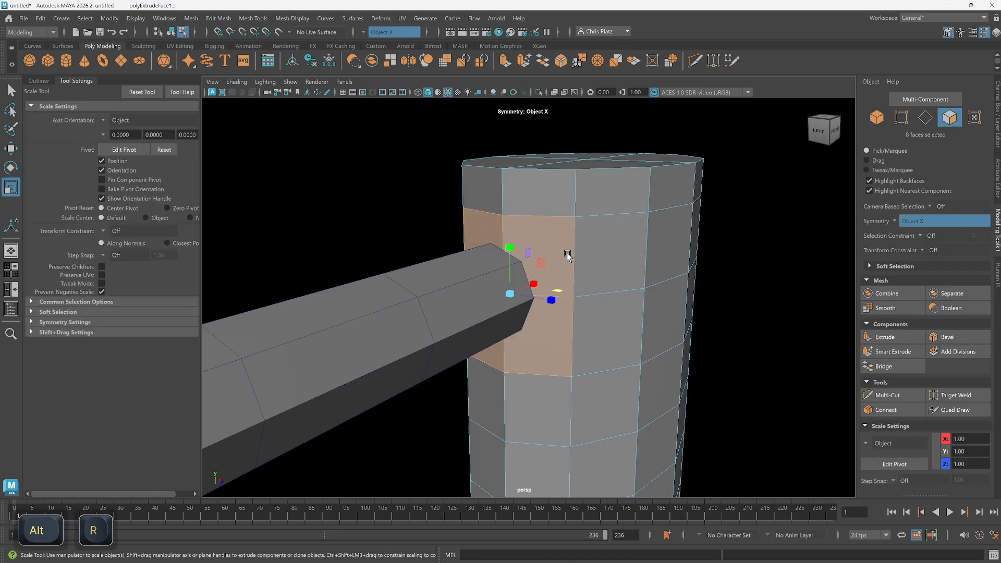
{"action": "left_click_drag", "start_coordinate": [540, 266], "coordinate": [641, 257]}
Move the extruded shoulder faces outward along X toward the arm, to about X -20.33.
{"action": "key", "text": "q"}
{"action": "key", "text": "w"}
{"action": "key", "text": "r"}
{"action": "key", "text": "w"}
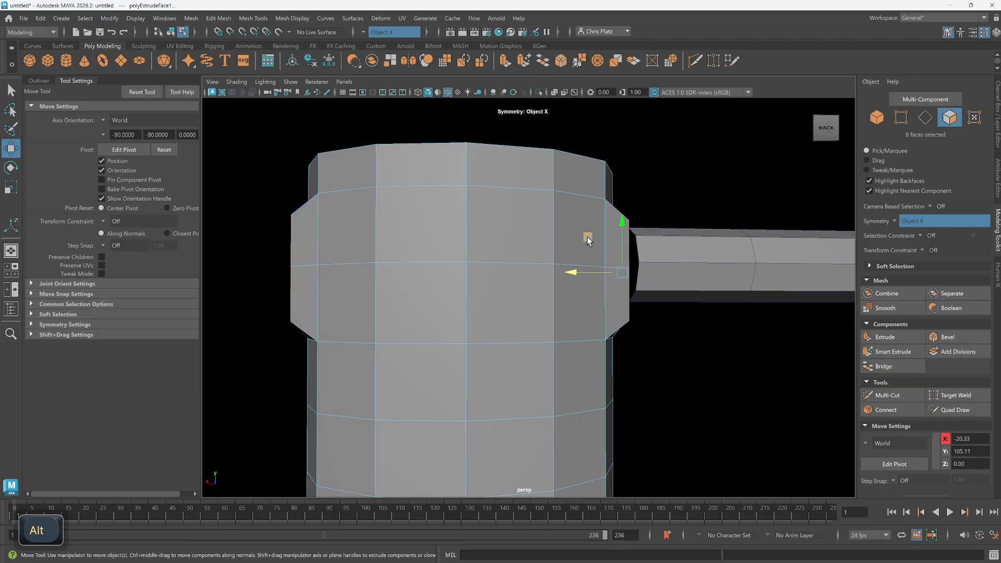
{"action": "left_click_drag", "start_coordinate": [588, 239], "coordinate": [603, 331]}
Select the four corner vertices of the extruded shoulder face, mirrored, and scale them inward toward the arm's octagonal outline.
{"action": "key", "text": "r"}
{"action": "left_click_drag", "start_coordinate": [561, 277], "coordinate": [553, 241], "text": "alt"}
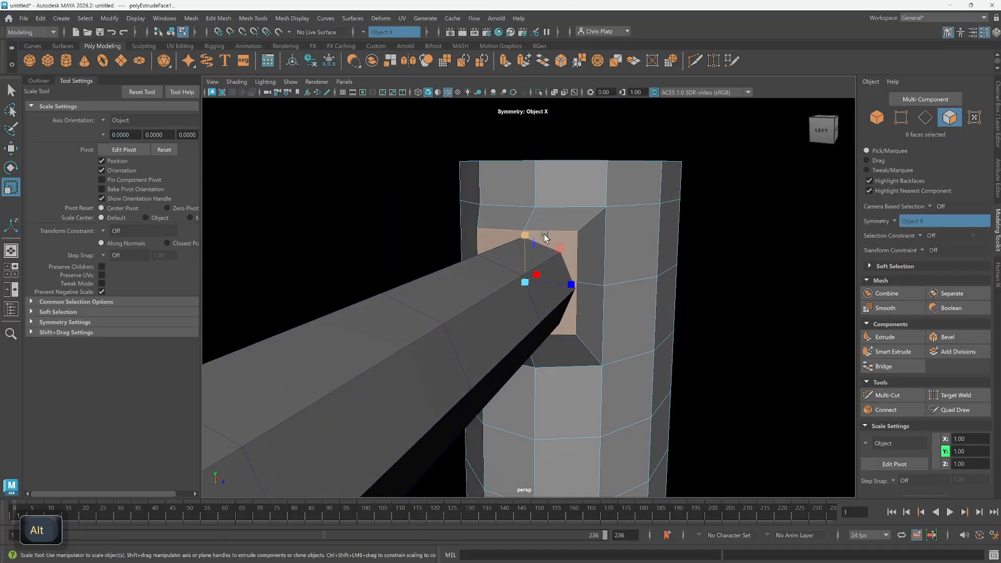
{"action": "scroll", "coordinate": [544, 237], "scroll_direction": "up", "scroll_amount": 5, "text": "alt"}
{"action": "middle_click_drag", "start_coordinate": [545, 237], "coordinate": [525, 284], "text": "alt"}
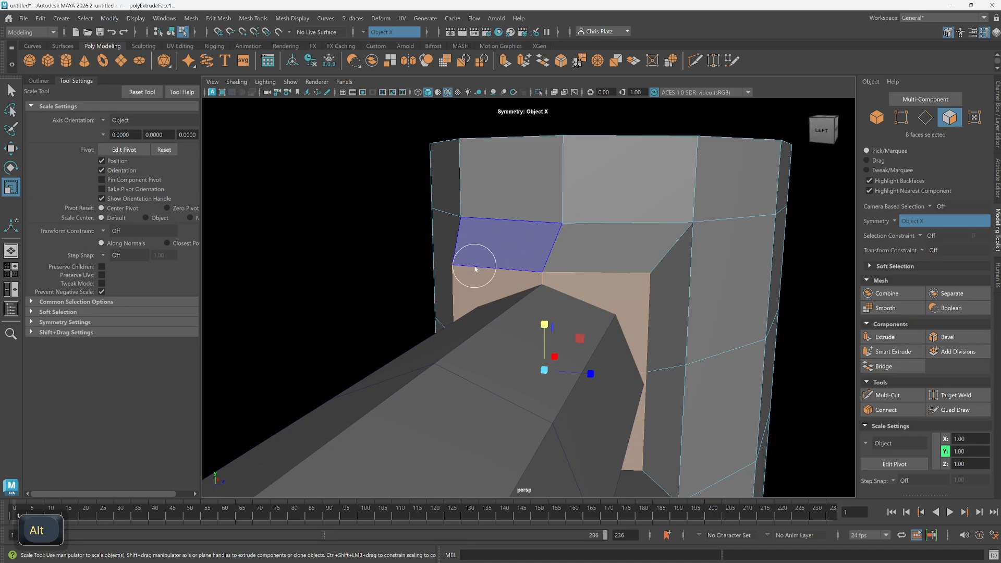
{"action": "right_click_drag", "start_coordinate": [475, 269], "coordinate": [471, 231]}
{"action": "right_click_drag", "start_coordinate": [423, 264], "coordinate": [423, 265]}
{"action": "left_click", "coordinate": [452, 265]}
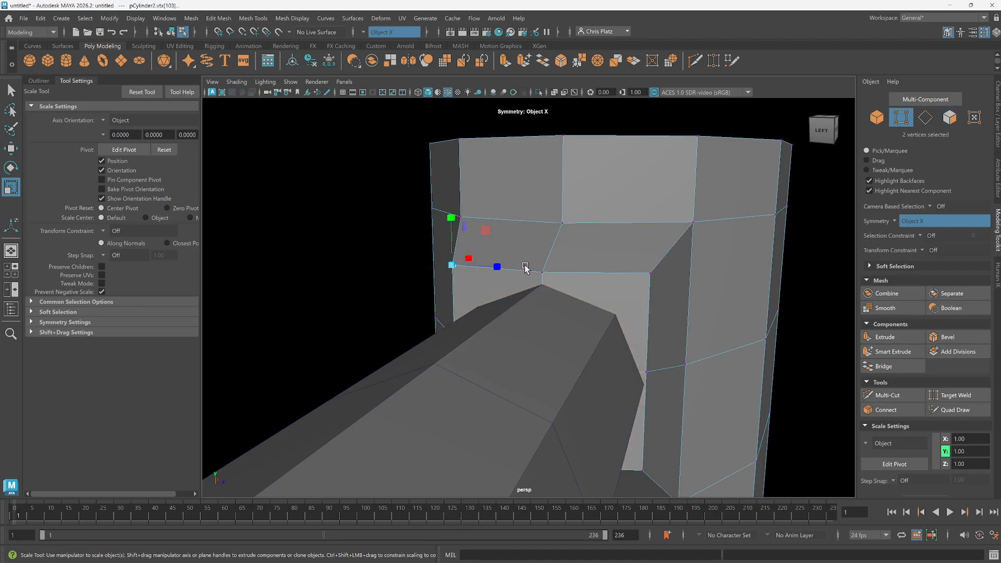
{"action": "left_click", "coordinate": [647, 271], "text": "ctrl+shift"}
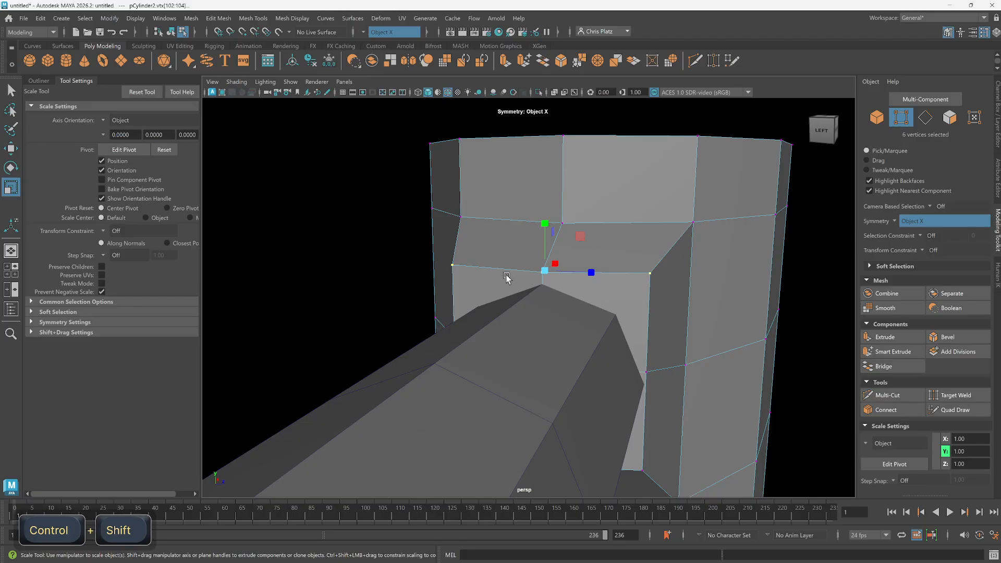
{"action": "mouse_move", "coordinate": [531, 271]}
{"action": "right_mouse_down"}
{"action": "mouse_move", "coordinate": [532, 248]}
{"action": "mouse_move", "coordinate": [541, 273]}
{"action": "right_mouse_up"}
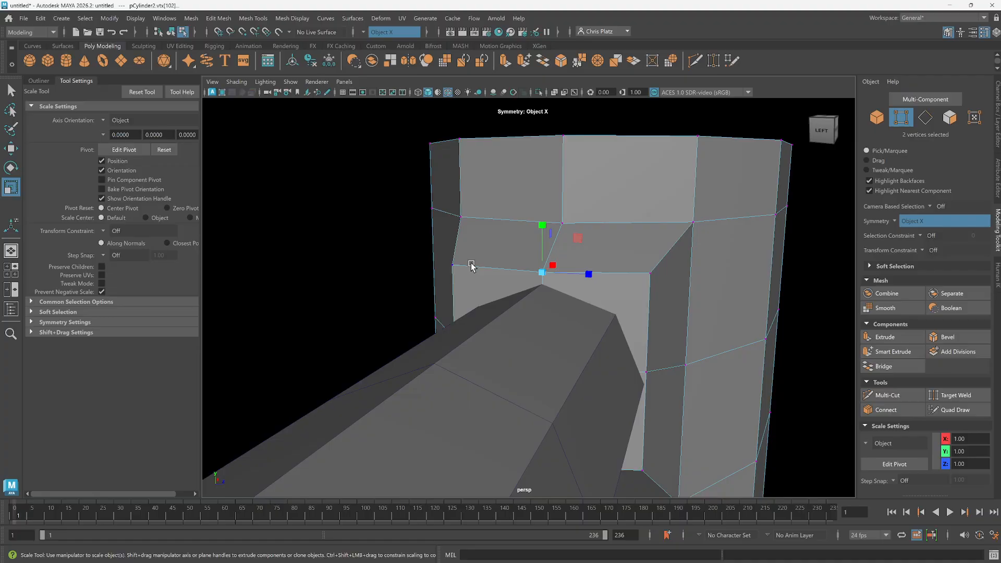
{"action": "left_click", "coordinate": [651, 273], "text": "ctrl+shift"}
{"action": "left_click_drag", "start_coordinate": [670, 333], "coordinate": [709, 278], "text": "alt"}
{"action": "left_click", "coordinate": [712, 271], "text": "ctrl+shift"}
{"action": "left_click", "coordinate": [523, 277], "text": "ctrl+shift"}
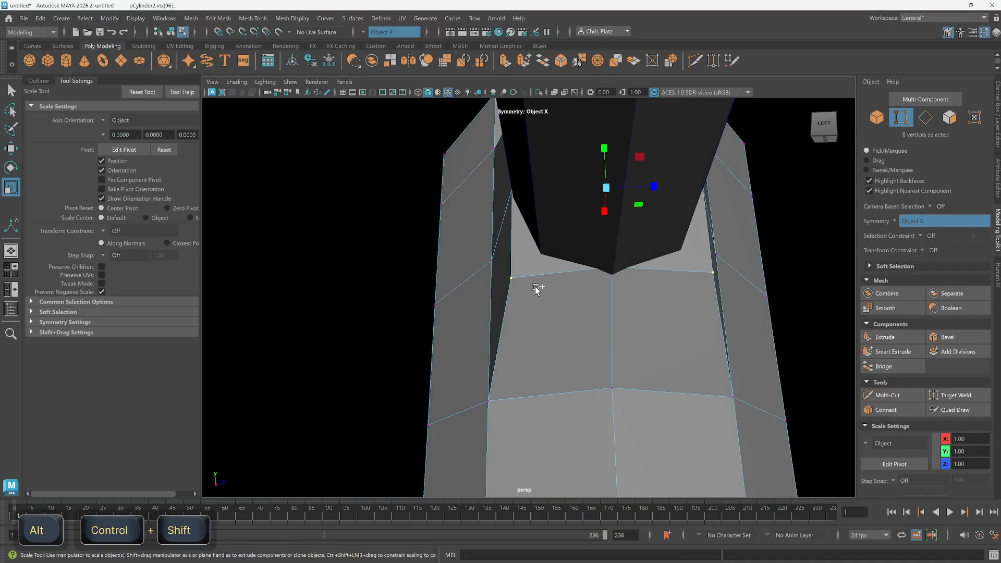
{"action": "left_click_drag", "start_coordinate": [536, 286], "coordinate": [560, 315], "text": "alt"}
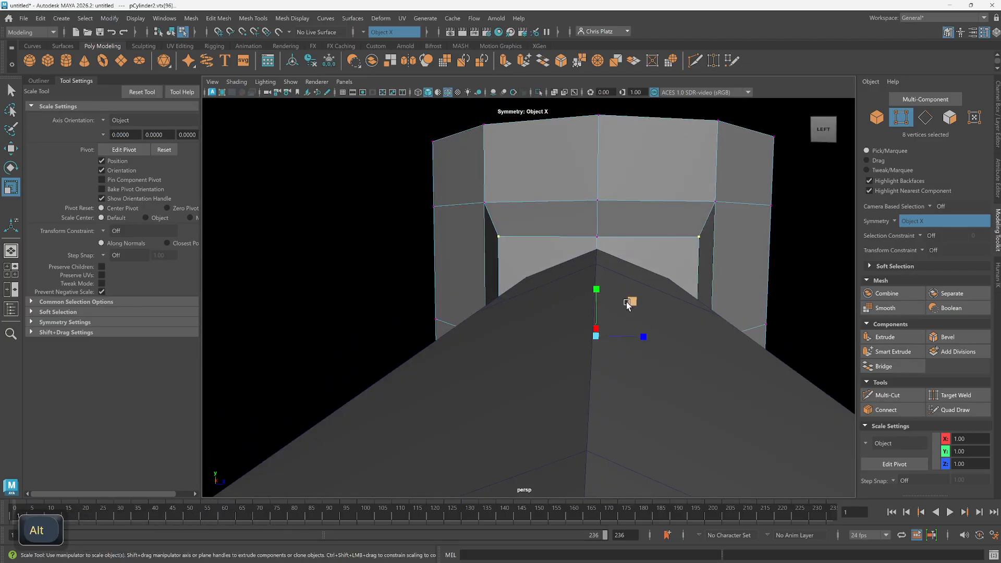
{"action": "left_click_drag", "start_coordinate": [630, 301], "coordinate": [671, 359]}
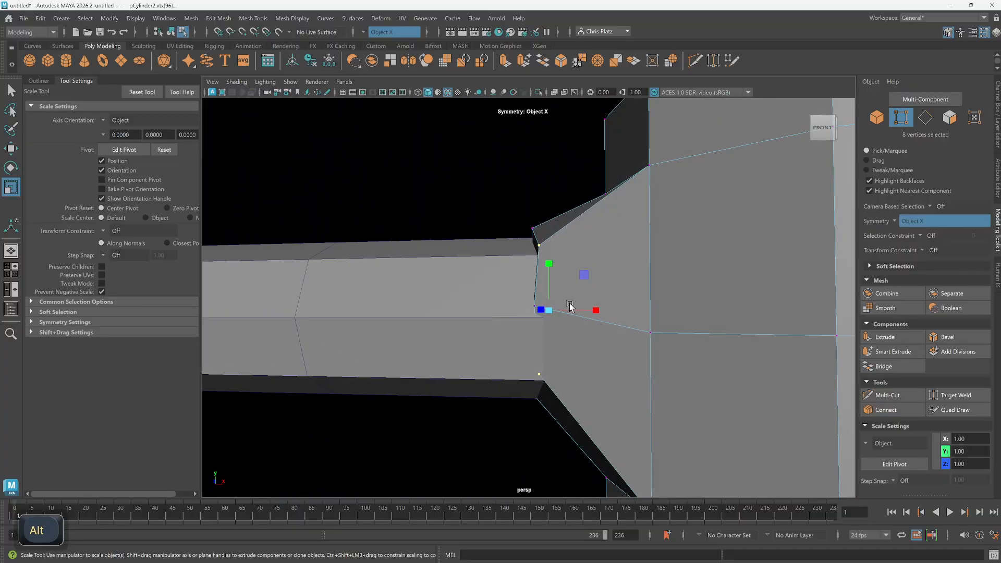
In X-ray display, select the shoulder end's outline edges, scale them flat along X, and undo the trial move.
{"action": "right_click_drag", "start_coordinate": [540, 262], "coordinate": [536, 230]}
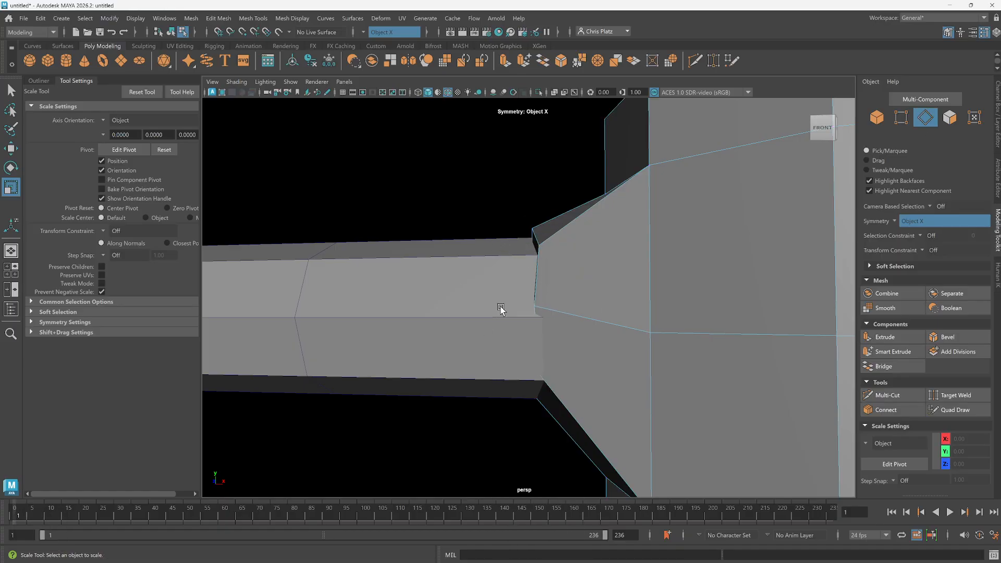
{"action": "left_click", "coordinate": [537, 261]}
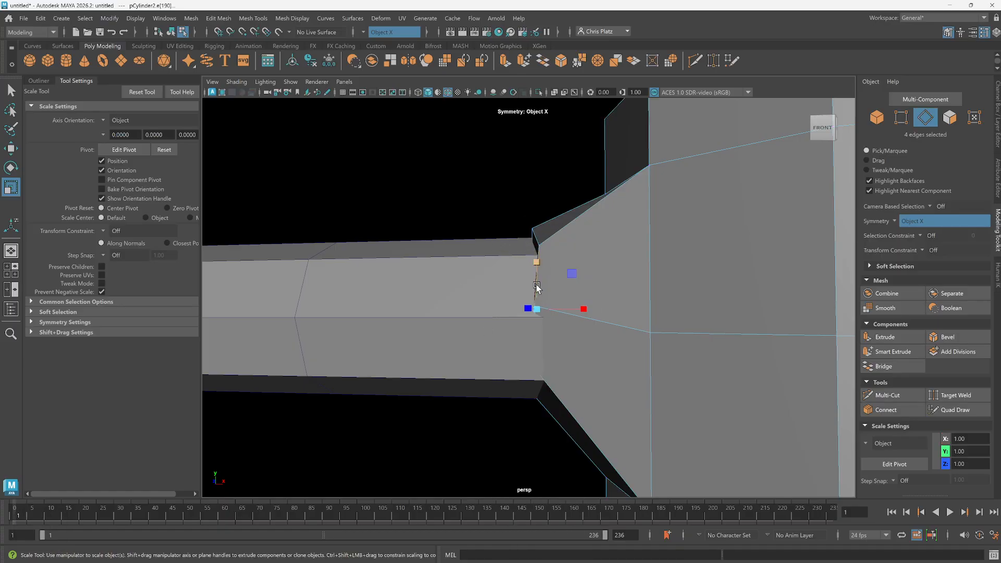
{"action": "left_click", "coordinate": [555, 93]}
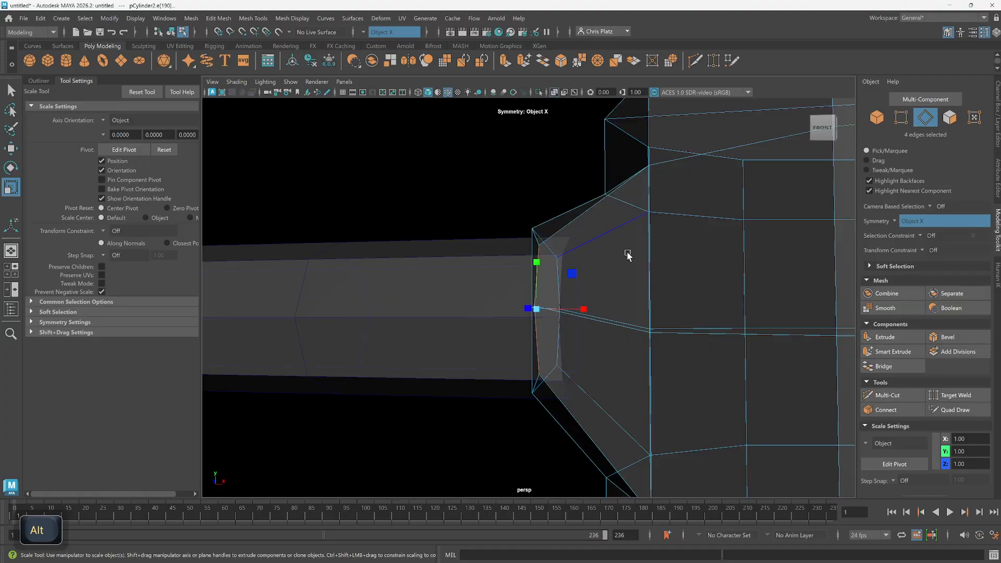
{"action": "mouse_move", "coordinate": [628, 252]}
{"action": "left_mouse_down", "text": "alt"}
{"action": "mouse_move", "coordinate": [699, 239]}
{"action": "mouse_move", "coordinate": [689, 253]}
{"action": "left_mouse_up", "text": "alt"}
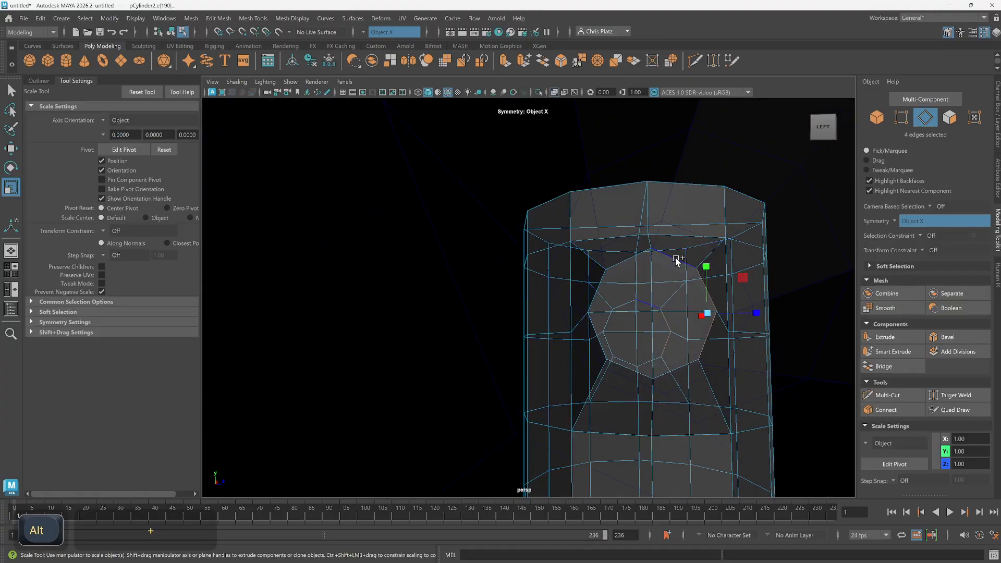
{"action": "left_click", "coordinate": [675, 259], "text": "ctrl+shift"}
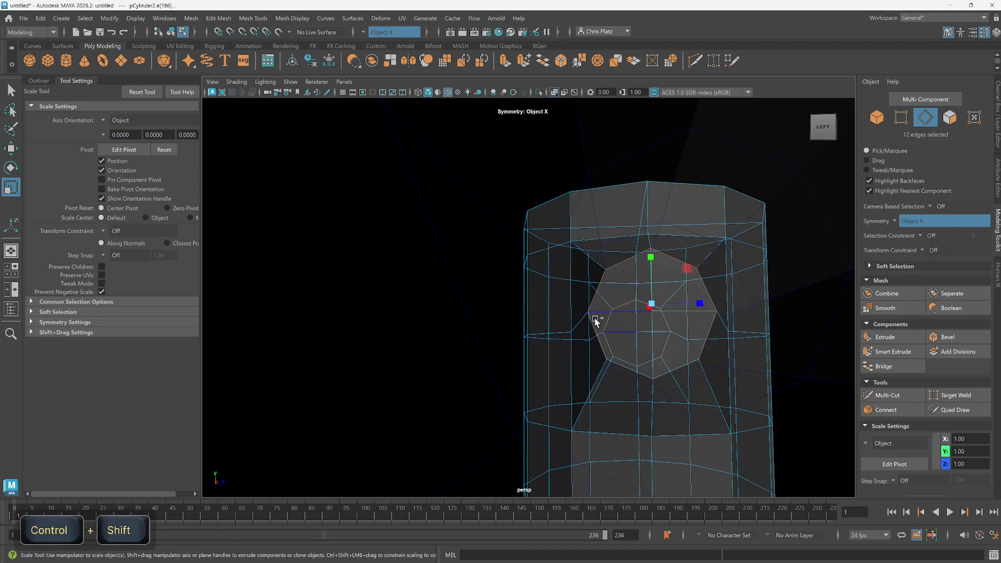
{"action": "left_click", "coordinate": [680, 369], "text": "ctrl+shift"}
{"action": "left_click_drag", "start_coordinate": [666, 380], "coordinate": [611, 363], "text": "alt"}
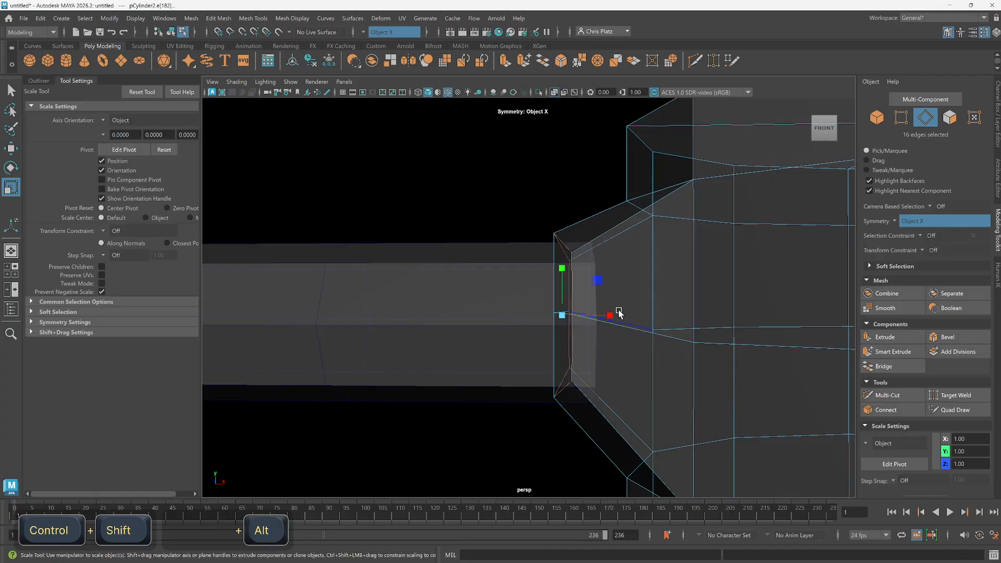
{"action": "mouse_move", "coordinate": [619, 313]}
{"action": "left_mouse_down"}
{"action": "mouse_move", "coordinate": [562, 322]}
{"action": "mouse_move", "coordinate": [608, 315]}
{"action": "left_mouse_up"}
{"action": "key", "text": "w"}
{"action": "key", "text": "ctrl+z"}
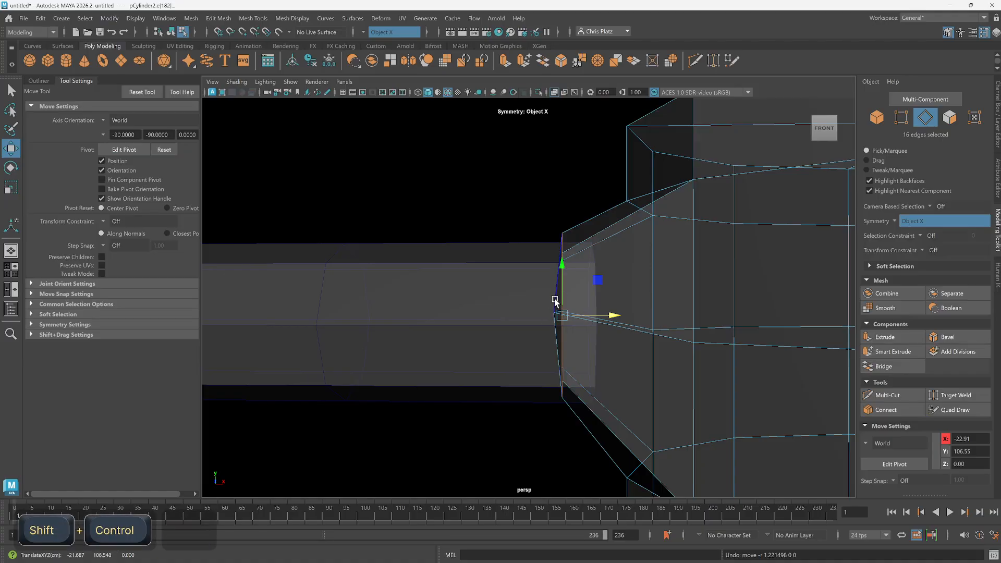
Select all vertices of the shoulder's end, flatten them along X, and move them inward to about X -20.54.
{"action": "left_click_drag", "start_coordinate": [555, 298], "coordinate": [631, 305], "text": "alt"}
{"action": "right_click_drag", "start_coordinate": [631, 305], "coordinate": [765, 318], "text": "alt"}
{"action": "left_click_drag", "start_coordinate": [766, 319], "coordinate": [563, 317], "text": "alt"}
{"action": "right_click_drag", "start_coordinate": [578, 269], "coordinate": [549, 230]}
{"action": "left_click_drag", "start_coordinate": [544, 195], "coordinate": [597, 486]}
{"action": "key", "text": "r"}
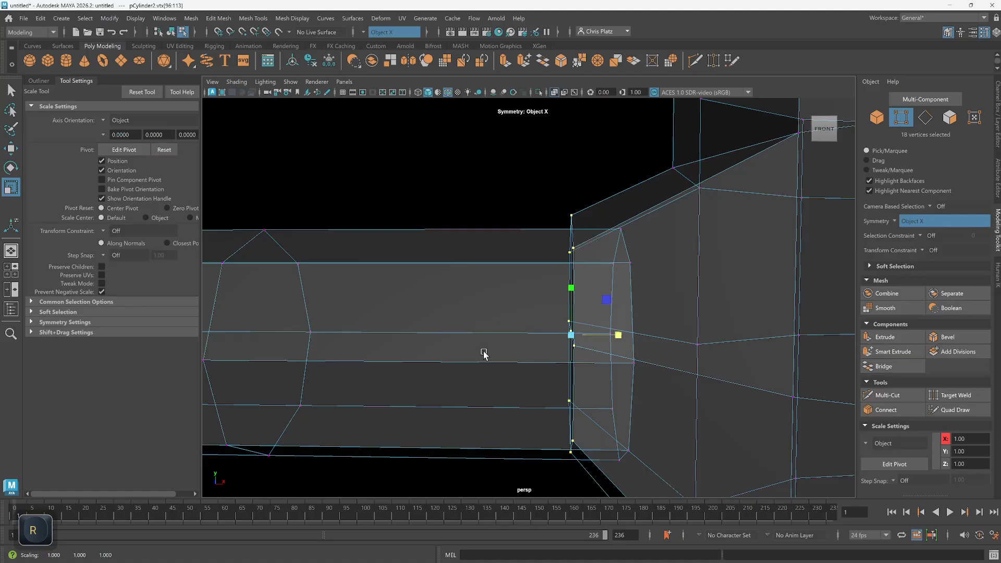
{"action": "key", "text": "w"}
{"action": "left_click_drag", "start_coordinate": [616, 336], "coordinate": [688, 344]}
Turn off X-ray display and adjust the scale of the shoulder end's vertices to match the arm's end.
{"action": "left_click_drag", "start_coordinate": [682, 288], "coordinate": [577, 235], "text": "alt"}
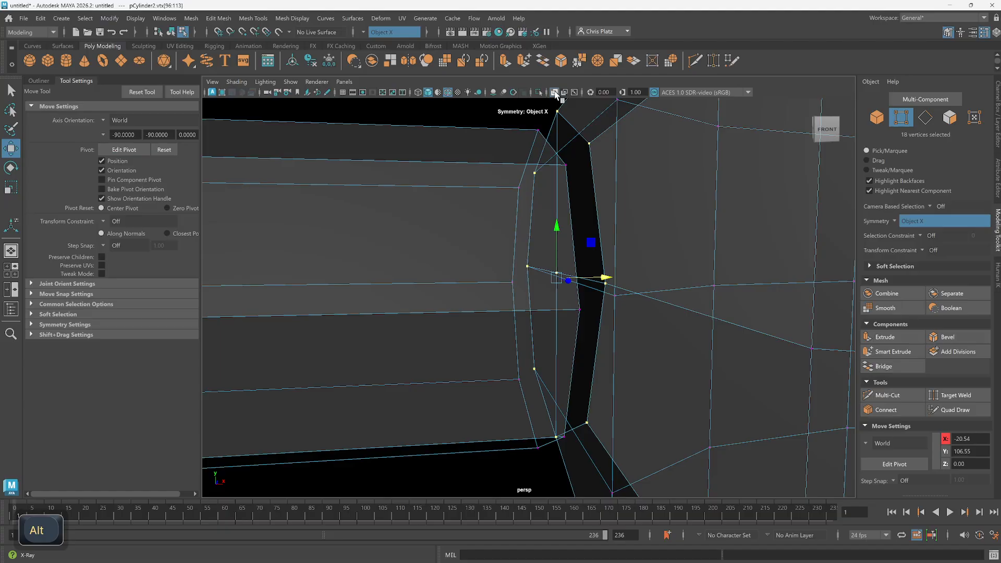
{"action": "mouse_move", "coordinate": [556, 93]}
{"action": "left_mouse_down", "text": "alt"}
{"action": "mouse_move", "coordinate": [620, 201]}
{"action": "mouse_move", "coordinate": [636, 197]}
{"action": "mouse_move", "coordinate": [648, 163]}
{"action": "mouse_move", "coordinate": [702, 185]}
{"action": "mouse_move", "coordinate": [710, 201]}
{"action": "mouse_move", "coordinate": [723, 197]}
{"action": "left_mouse_up", "text": "alt"}
{"action": "key", "text": "r"}
{"action": "left_click_drag", "start_coordinate": [545, 206], "coordinate": [448, 273]}
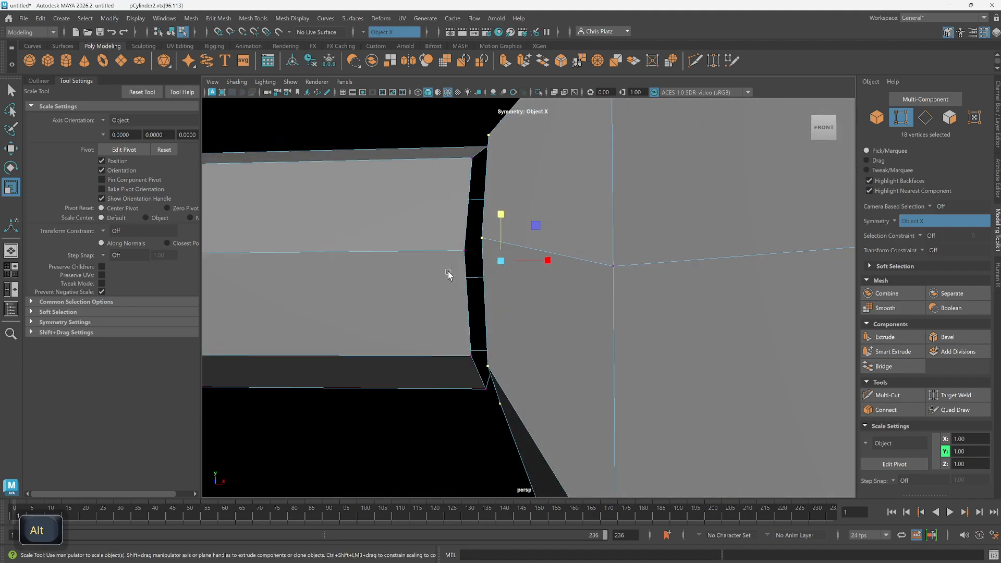
{"action": "left_click_drag", "start_coordinate": [500, 170], "coordinate": [526, 251], "text": "alt"}
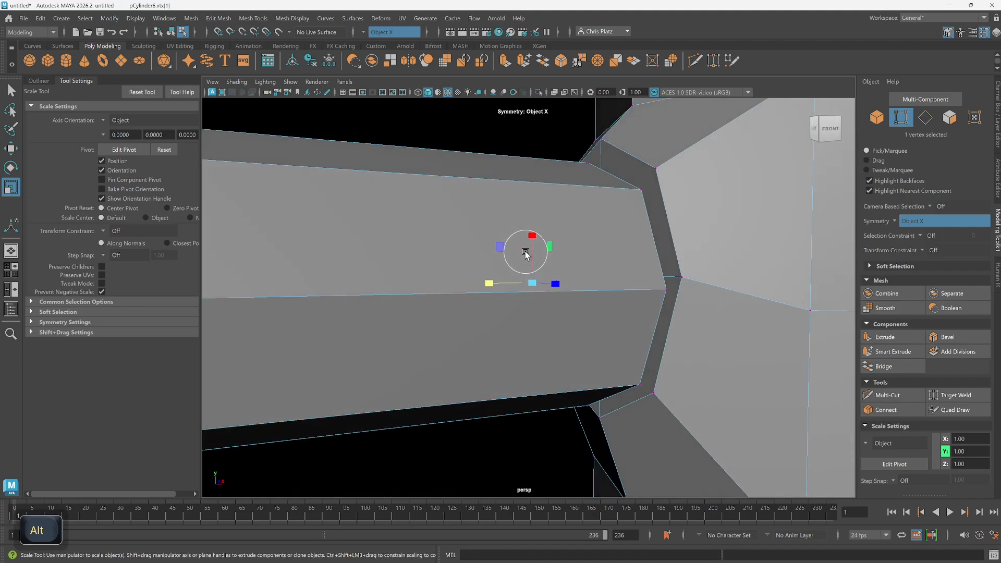
{"action": "right_click_drag", "start_coordinate": [647, 292], "coordinate": [577, 237], "text": "alt"}
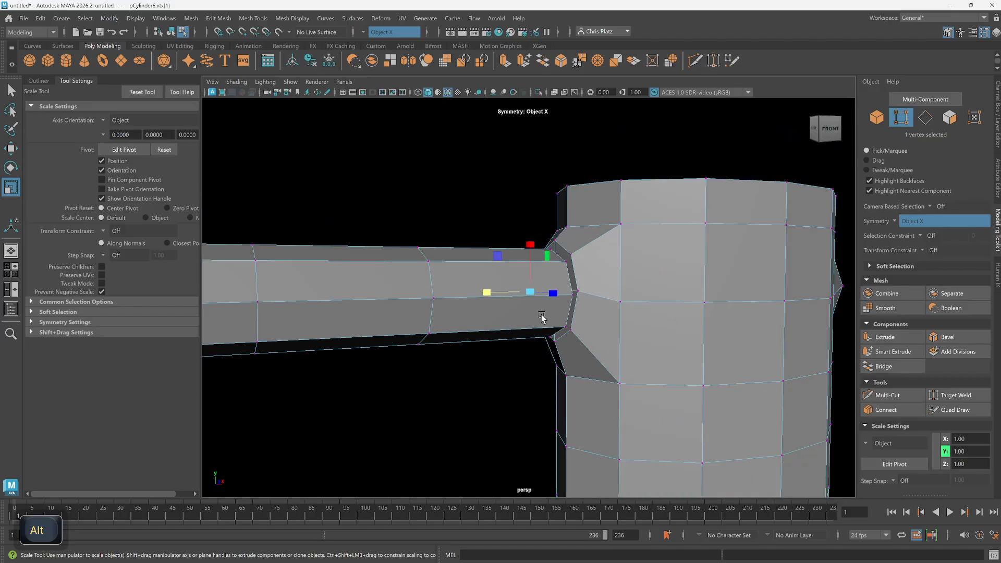
{"action": "left_click_drag", "start_coordinate": [589, 272], "coordinate": [590, 276], "text": "alt"}
{"action": "right_click_drag", "start_coordinate": [547, 234], "coordinate": [599, 269], "text": "alt"}
{"action": "mouse_move", "coordinate": [605, 270]}
{"action": "left_mouse_down", "text": "alt"}
{"action": "mouse_move", "coordinate": [559, 292]}
{"action": "mouse_move", "coordinate": [616, 277]}
{"action": "left_mouse_up", "text": "alt"}
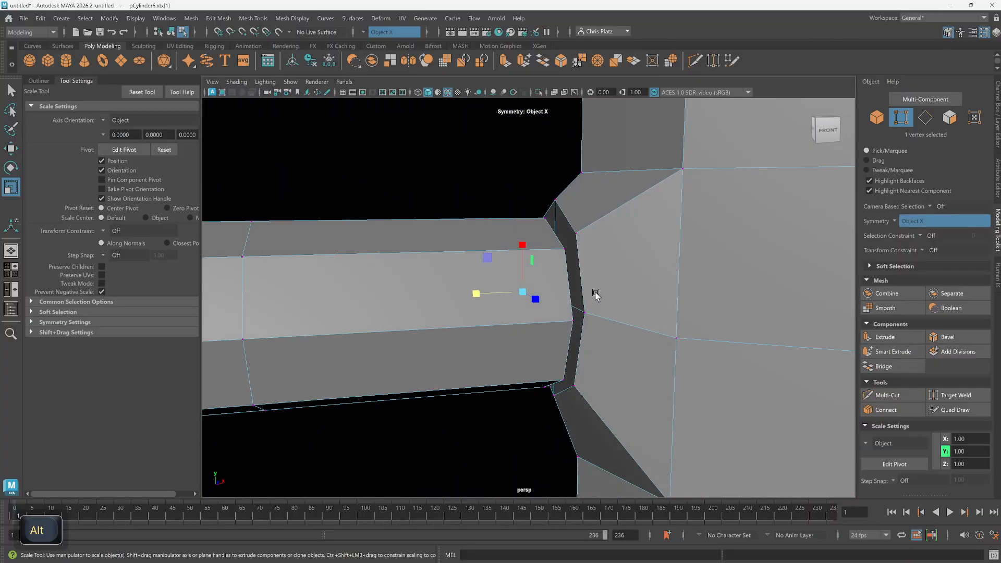
Select the four faces capping the shoulder's end, mirrored on the opposite side, and delete them.
{"action": "right_click_drag", "start_coordinate": [590, 273], "coordinate": [591, 298]}
{"action": "left_click", "coordinate": [575, 265]}
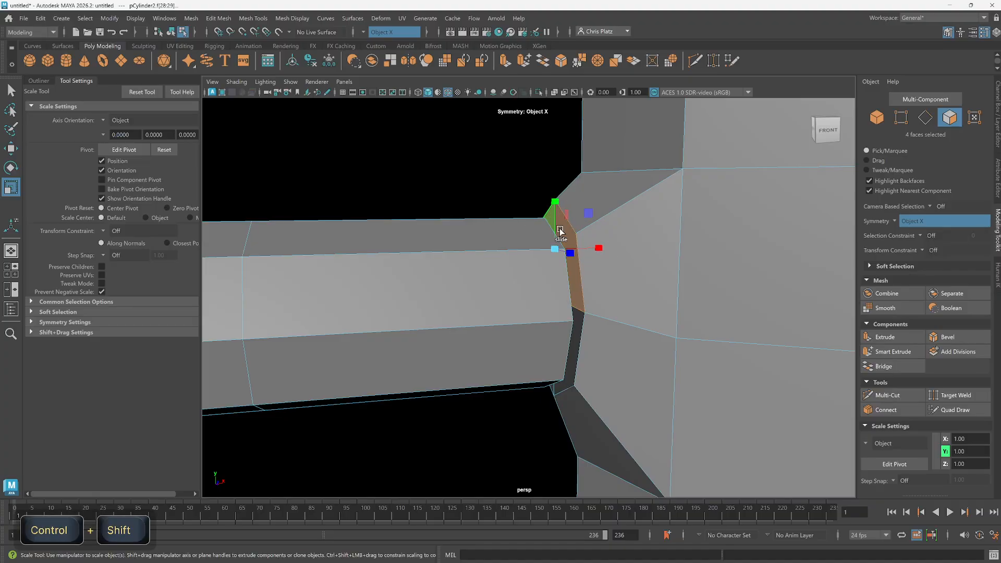
{"action": "left_click", "coordinate": [560, 231], "text": "ctrl+shift"}
{"action": "left_click_drag", "start_coordinate": [580, 327], "coordinate": [683, 301], "text": "alt"}
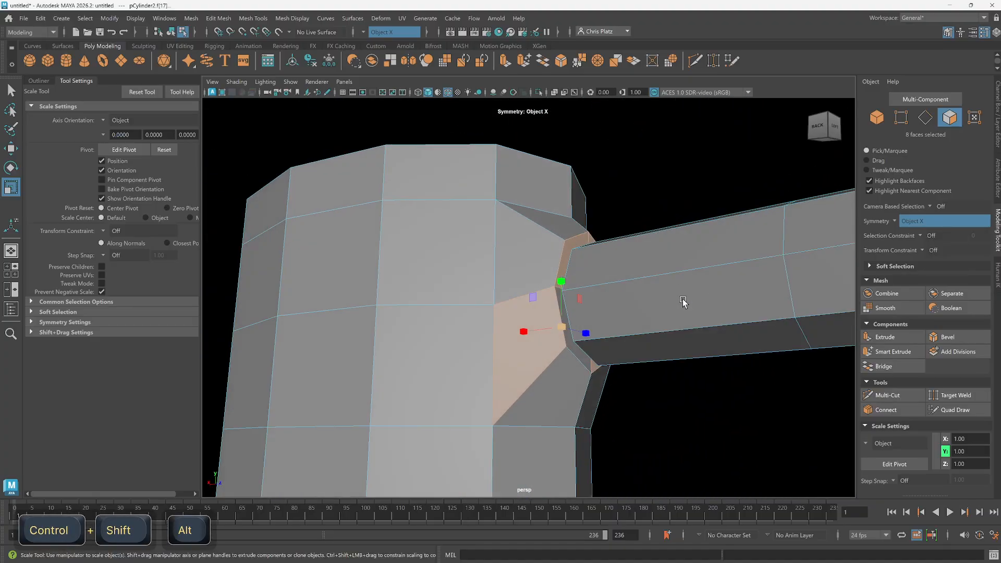
{"action": "left_click", "coordinate": [575, 349], "text": "ctrl+shift"}
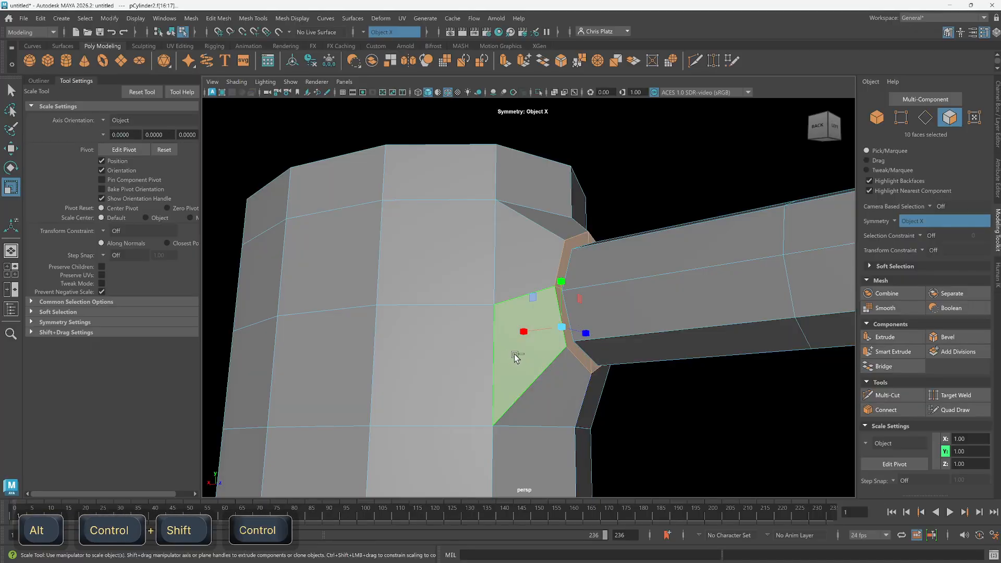
{"action": "left_click", "coordinate": [515, 353], "text": "ctrl"}
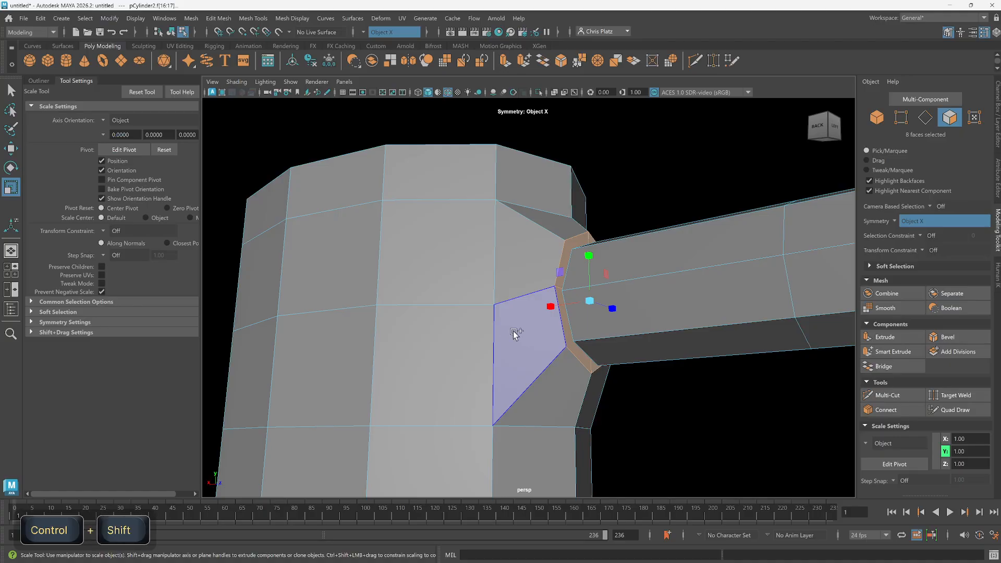
{"action": "left_click_drag", "start_coordinate": [666, 384], "coordinate": [579, 339], "text": "alt"}
{"action": "key", "text": "Delete"}
Turn off Object X symmetry in the Scale tool's symmetry settings.
{"action": "left_click", "coordinate": [30, 322]}
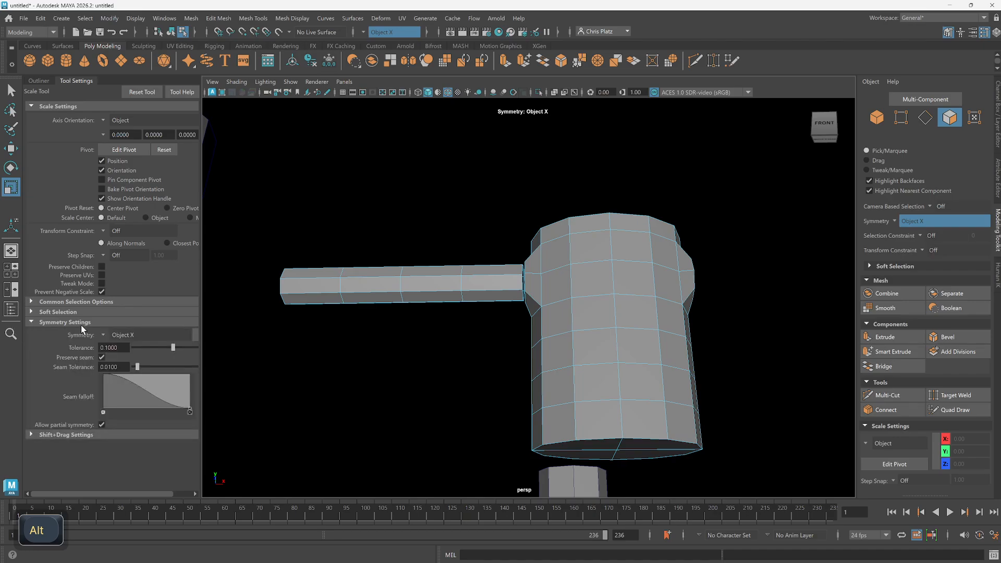
{"action": "left_click", "coordinate": [103, 335]}
{"action": "left_click", "coordinate": [121, 349]}
{"action": "left_click_drag", "start_coordinate": [407, 334], "coordinate": [414, 375], "text": "alt"}
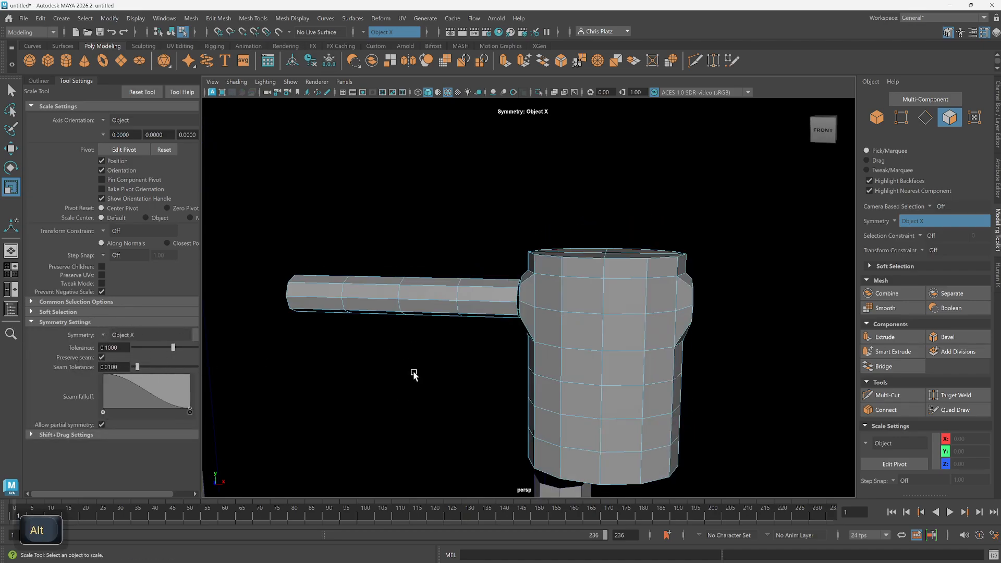
{"action": "right_click_drag", "start_coordinate": [589, 387], "coordinate": [582, 360], "text": "alt"}
{"action": "middle_click_drag", "start_coordinate": [582, 364], "coordinate": [535, 257], "text": "alt"}
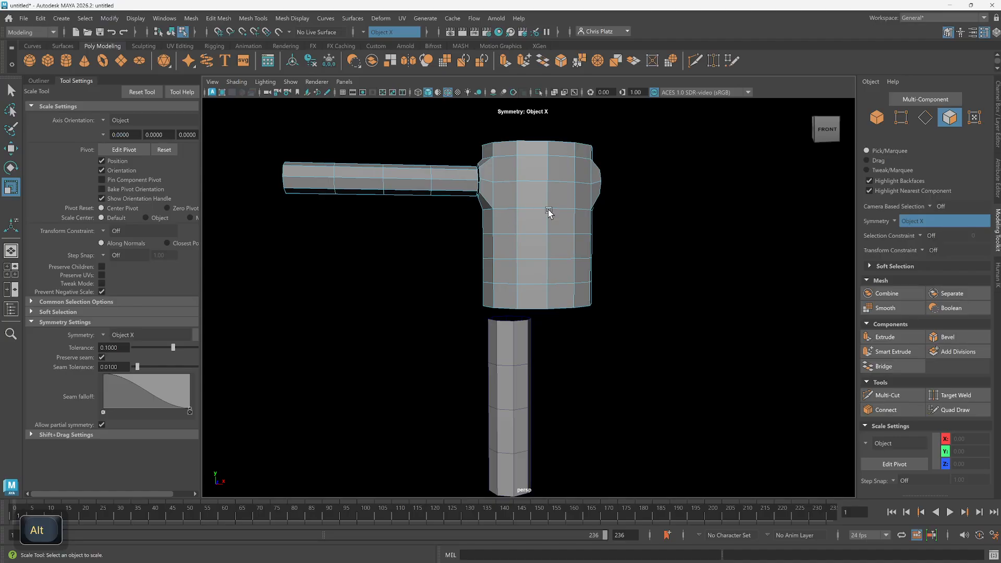
{"action": "right_click_drag", "start_coordinate": [564, 219], "coordinate": [562, 246]}
{"action": "left_click_drag", "start_coordinate": [622, 174], "coordinate": [594, 176], "text": "alt"}
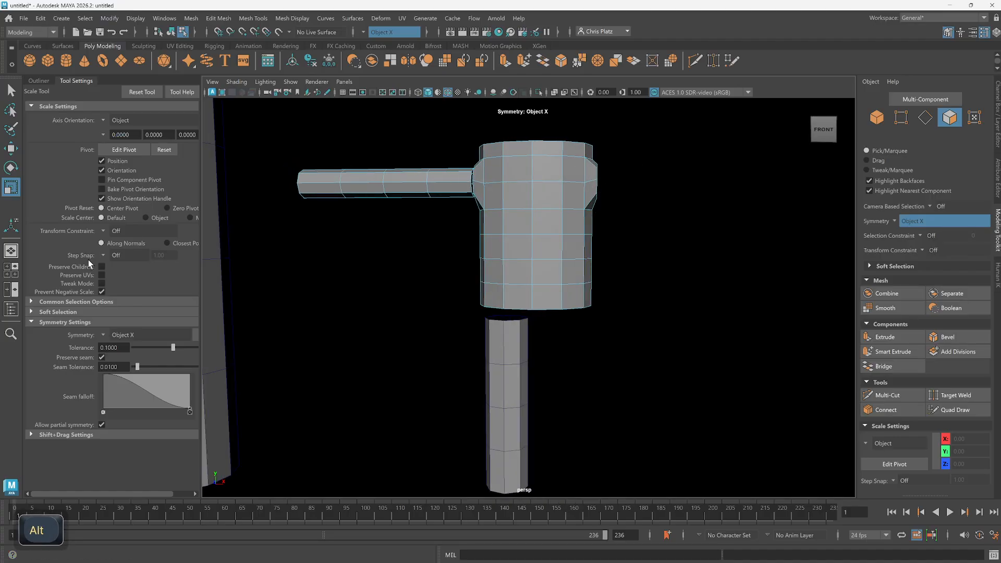
{"action": "left_click", "coordinate": [103, 335]}
{"action": "left_click", "coordinate": [122, 340]}
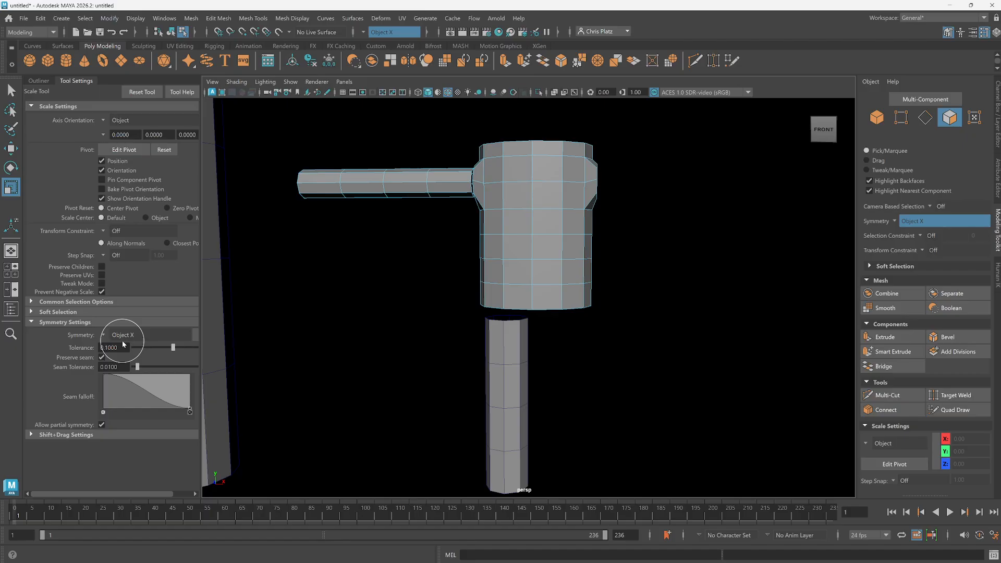
Select the half of the torso on the side without the arm and delete its faces.
{"action": "left_click_drag", "start_coordinate": [482, 240], "coordinate": [572, 181], "text": "alt"}
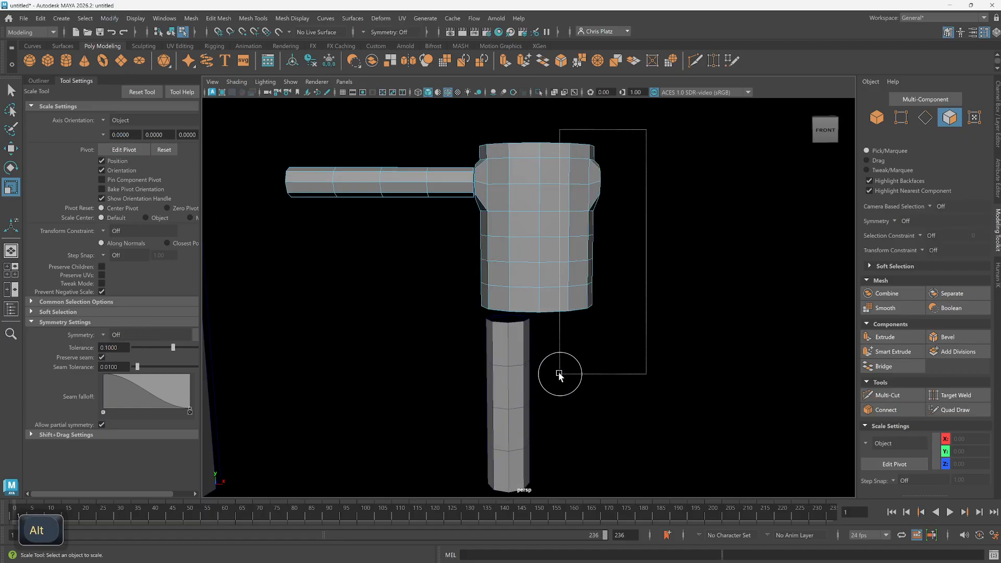
{"action": "left_click_drag", "start_coordinate": [558, 373], "coordinate": [556, 366]}
{"action": "key", "text": "Delete"}
{"action": "left_click_drag", "start_coordinate": [611, 174], "coordinate": [583, 162], "text": "alt"}
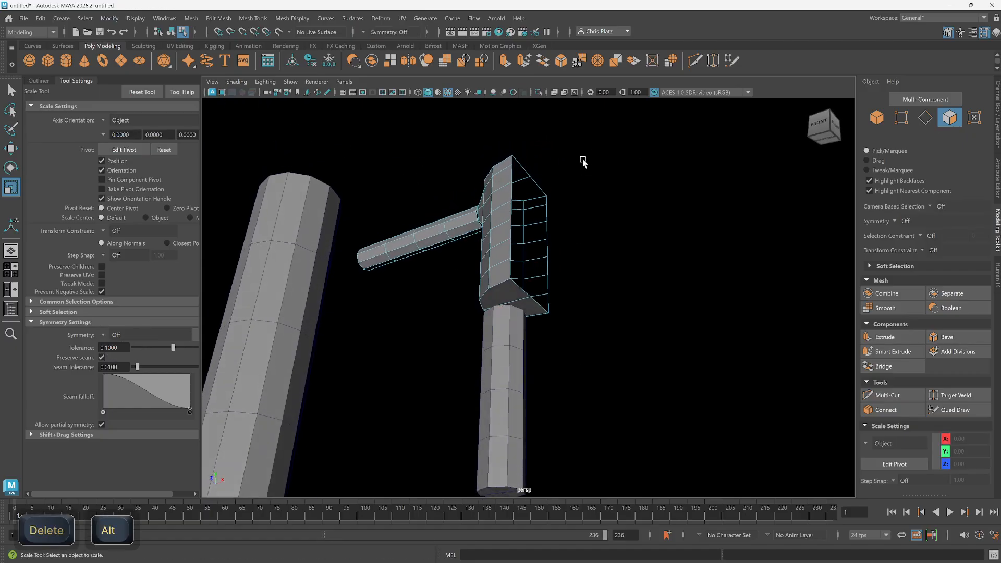
Select the remaining torso half as an object and isolate it, viewing its underside.
{"action": "left_click_drag", "start_coordinate": [527, 305], "coordinate": [538, 274], "text": "alt"}
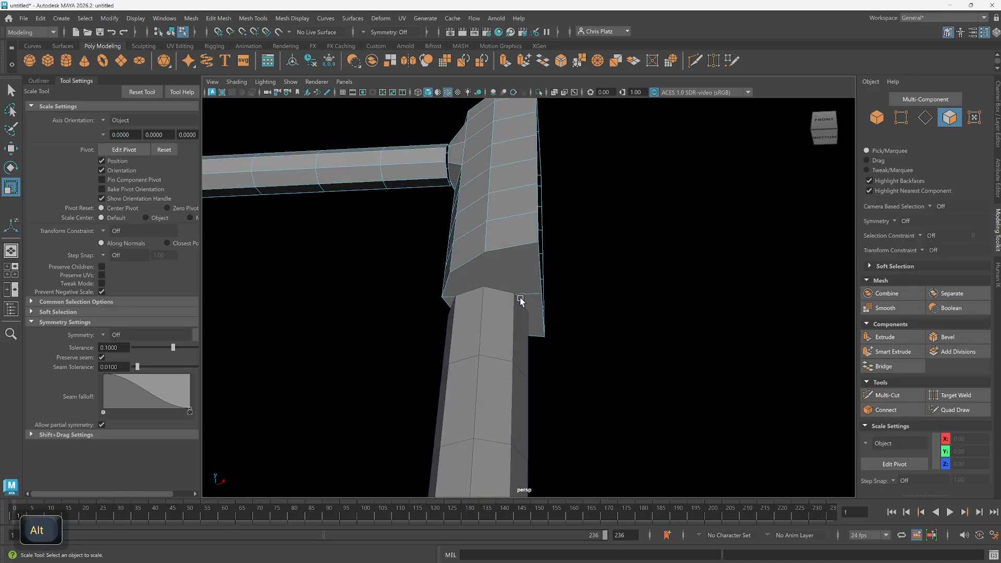
{"action": "right_click_drag", "start_coordinate": [510, 200], "coordinate": [538, 171]}
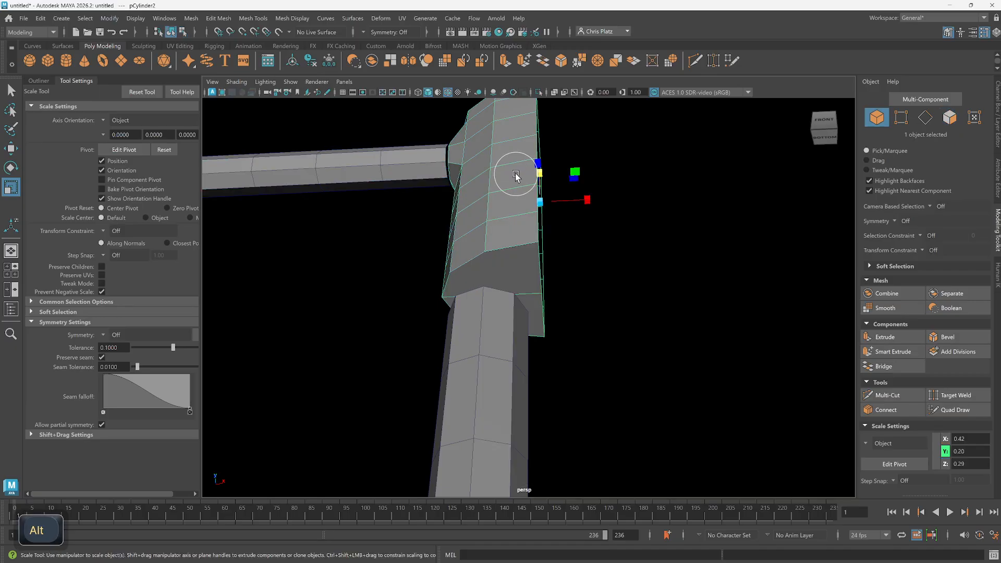
{"action": "left_click", "coordinate": [540, 93]}
{"action": "left_click_drag", "start_coordinate": [526, 250], "coordinate": [519, 231], "text": "alt"}
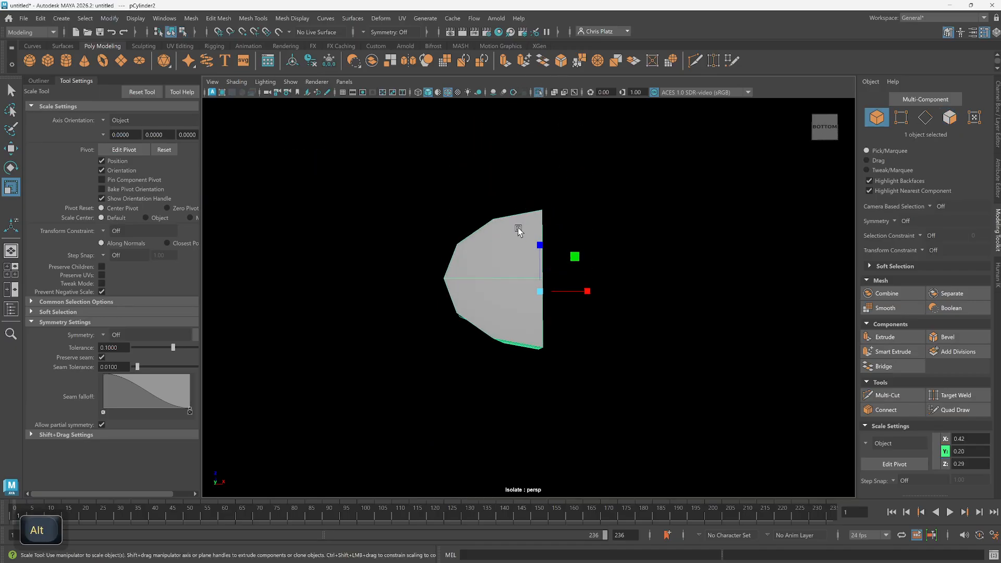
Multi-Cut the torso half's bottom cap from the front rim vertex through the middle dividing edge to the matching back rim vertex.
{"action": "left_click_drag", "start_coordinate": [505, 303], "coordinate": [596, 348], "text": "alt"}
{"action": "middle_click_drag", "start_coordinate": [593, 375], "coordinate": [831, 326], "text": "alt"}
{"action": "left_click_drag", "start_coordinate": [613, 373], "coordinate": [670, 308], "text": "alt"}
{"action": "left_click", "coordinate": [753, 375]}
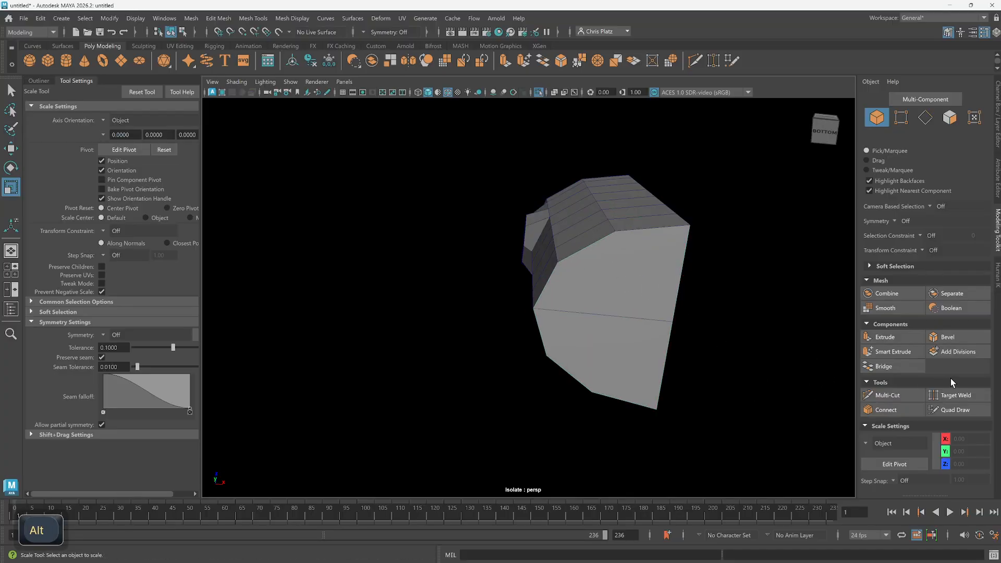
{"action": "left_click", "coordinate": [886, 395]}
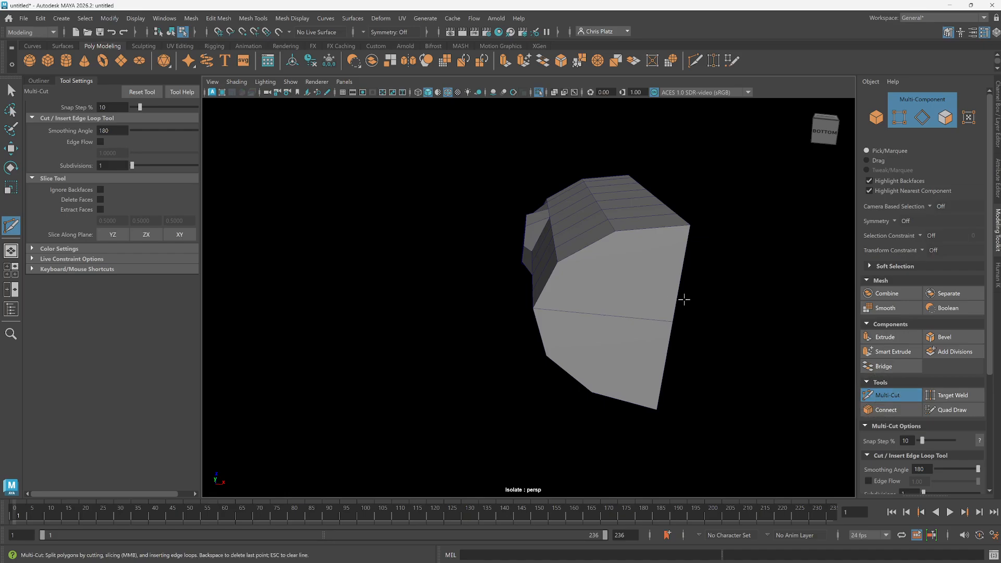
{"action": "key", "text": "q"}
{"action": "right_click_drag", "start_coordinate": [631, 273], "coordinate": [578, 273]}
{"action": "left_click", "coordinate": [889, 392]}
{"action": "left_click_drag", "start_coordinate": [774, 322], "coordinate": [759, 336], "text": "alt"}
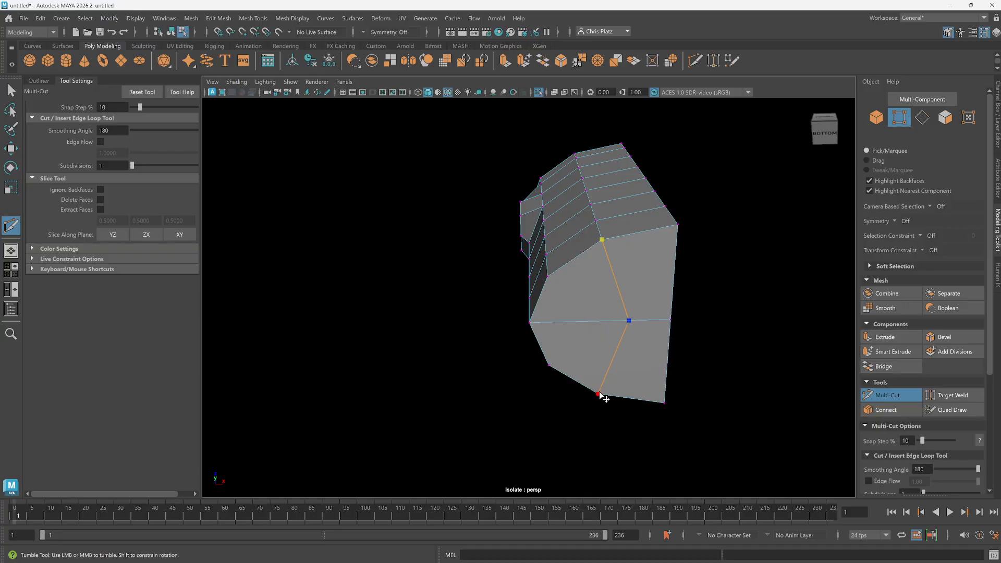
{"action": "key", "text": "Return"}
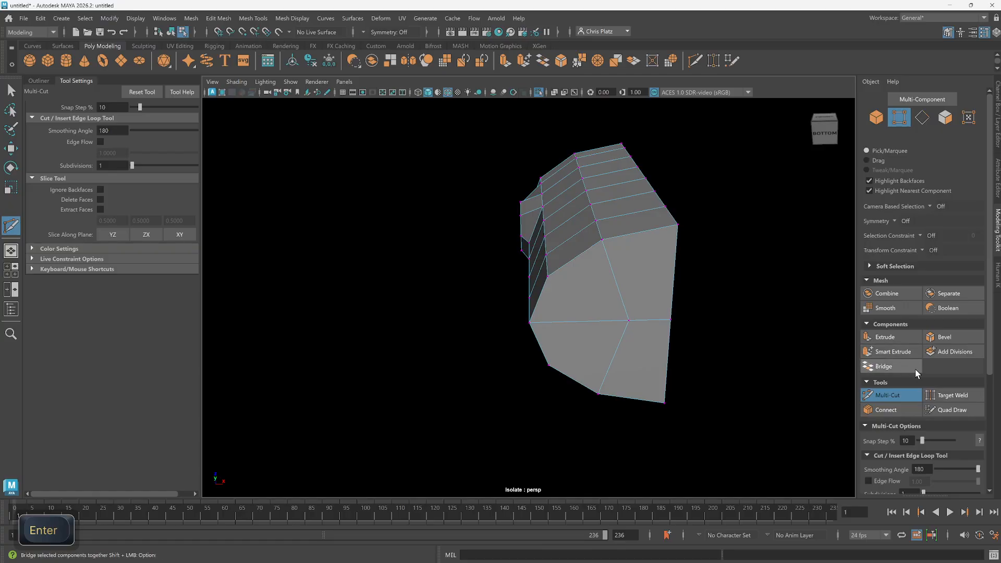
Select the edges bounding the outer part of the bottom cap, including the new cut, to check their count for the leg opening.
{"action": "key", "text": "q"}
{"action": "left_click_drag", "start_coordinate": [753, 331], "coordinate": [787, 328], "text": "alt"}
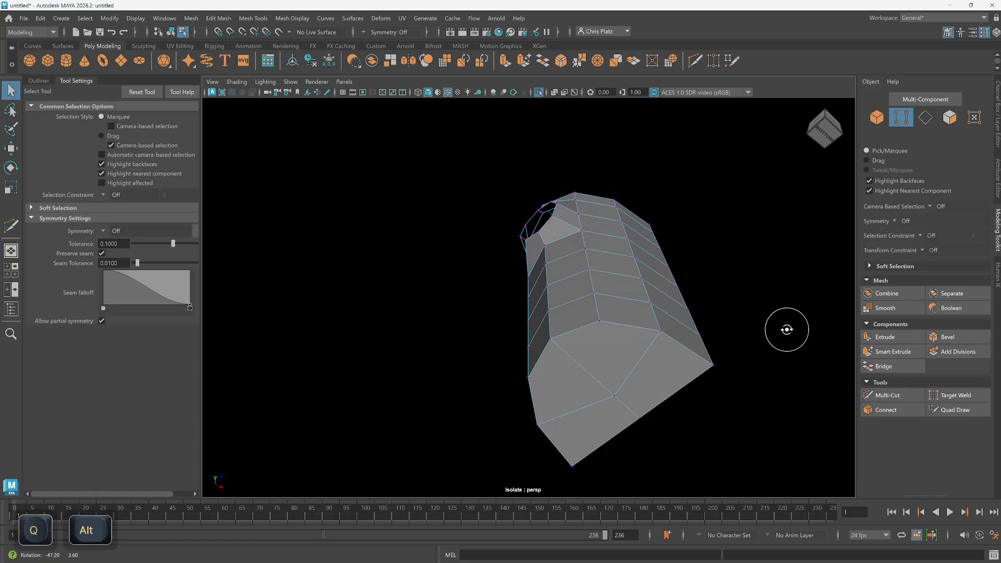
{"action": "scroll", "coordinate": [627, 384], "scroll_direction": "up", "scroll_amount": 3}
{"action": "middle_click_drag", "start_coordinate": [670, 384], "coordinate": [664, 334], "text": "alt"}
{"action": "right_click_drag", "start_coordinate": [670, 274], "coordinate": [671, 264]}
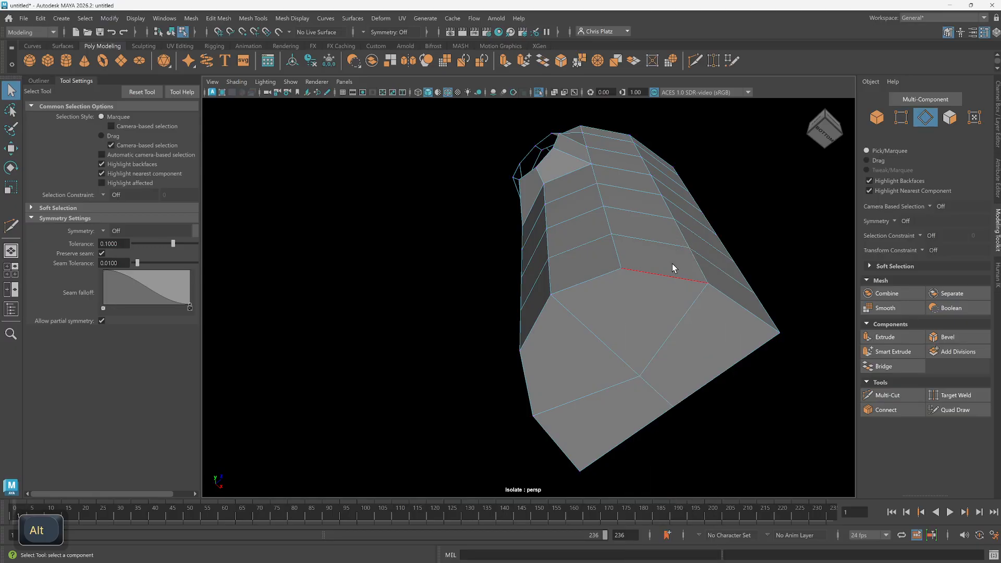
{"action": "left_click", "coordinate": [671, 274]}
{"action": "left_click", "coordinate": [600, 277], "text": "ctrl+shift"}
{"action": "left_click", "coordinate": [530, 324], "text": "ctrl+shift"}
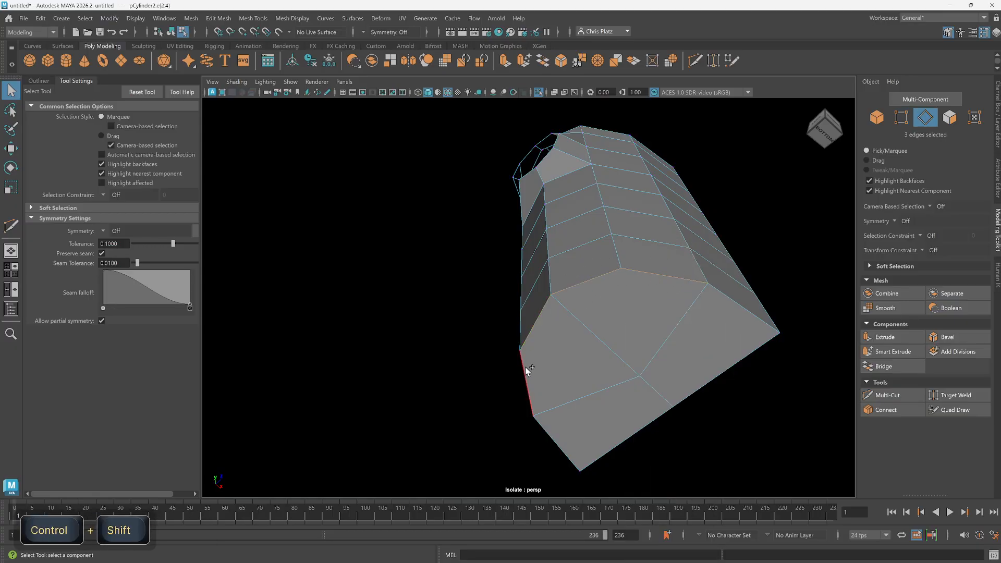
{"action": "left_click", "coordinate": [523, 368], "text": "ctrl+shift"}
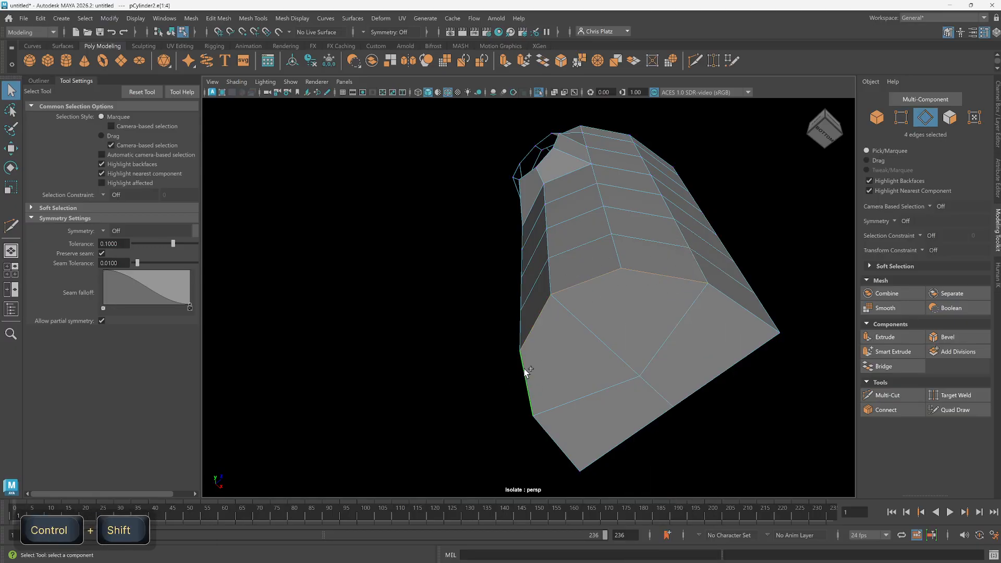
{"action": "left_click", "coordinate": [574, 394], "text": "ctrl+shift"}
{"action": "left_click_drag", "start_coordinate": [756, 389], "coordinate": [630, 290], "text": "ctrl+alt+shift"}
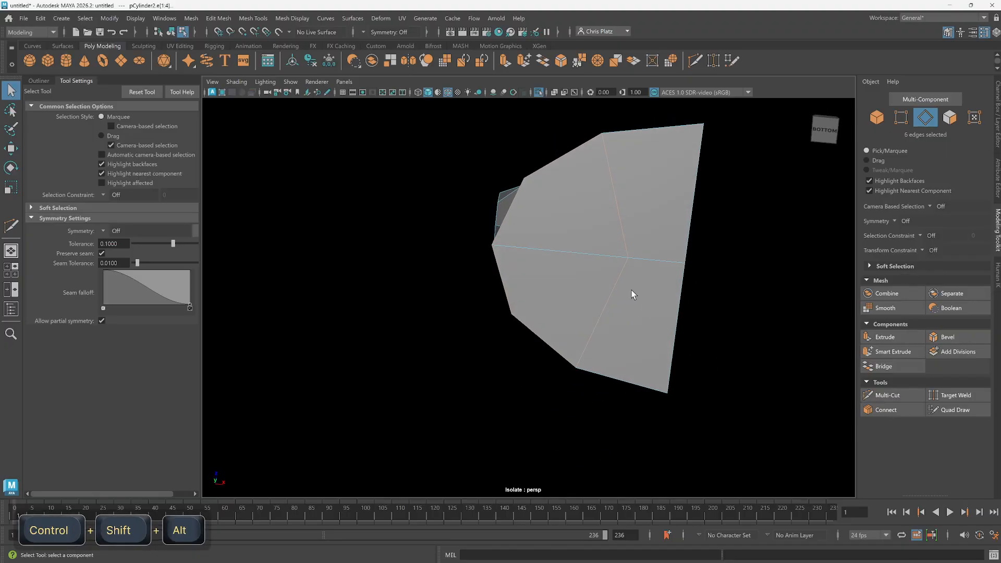
Select the two outer faces of the bottom cap and examine them as the area for the leg opening.
{"action": "right_click_drag", "start_coordinate": [589, 230], "coordinate": [588, 242]}
{"action": "left_click", "coordinate": [581, 220]}
{"action": "left_click", "coordinate": [577, 301], "text": "ctrl+shift"}
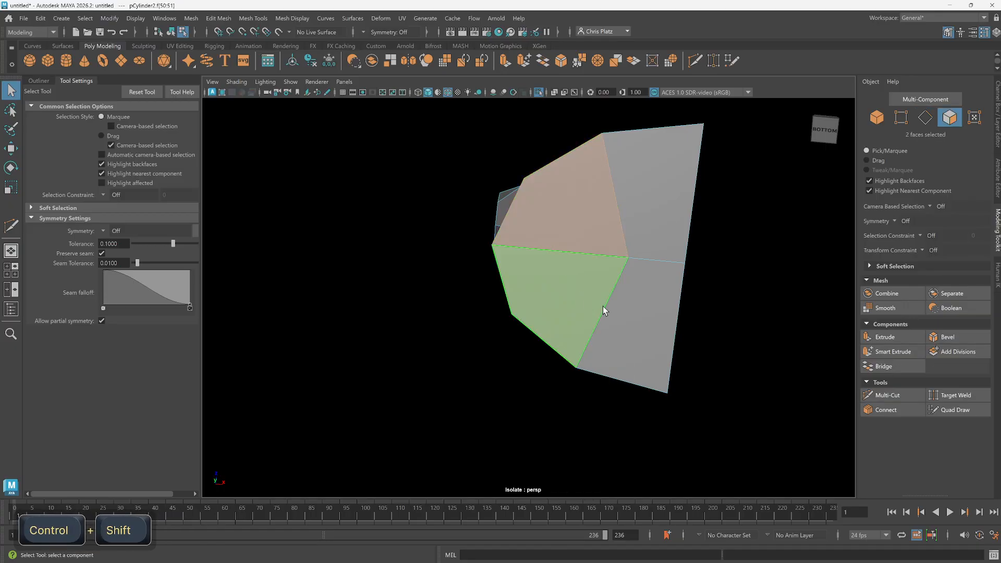
{"action": "left_click_drag", "start_coordinate": [602, 306], "coordinate": [625, 307], "text": "ctrl+alt+shift"}
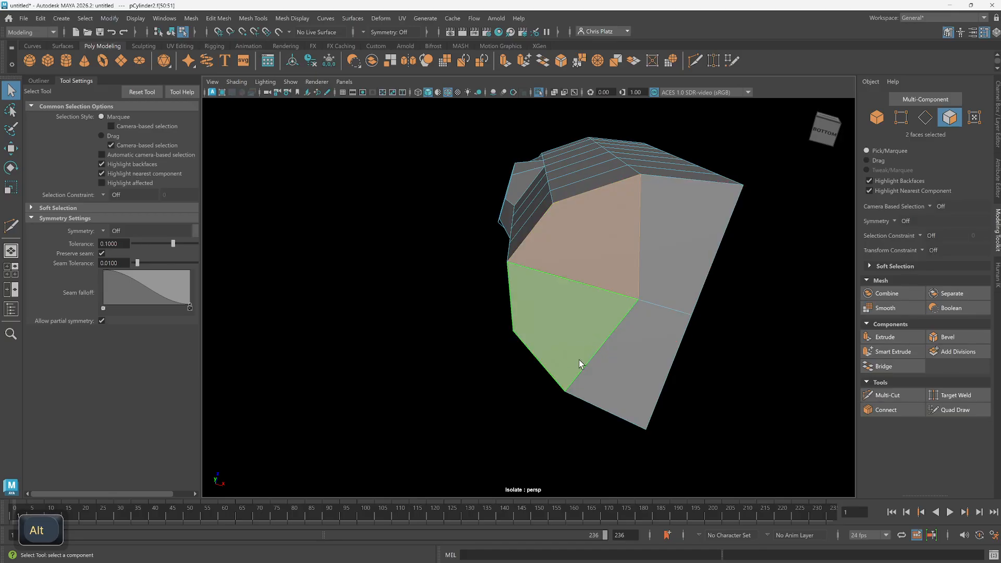
{"action": "left_click_drag", "start_coordinate": [580, 363], "coordinate": [696, 261], "text": "alt"}
Cut the two inner bottom faces from the midpoints of the slanted edges to the 50% points of the open centre border.
{"action": "left_click", "coordinate": [898, 393]}
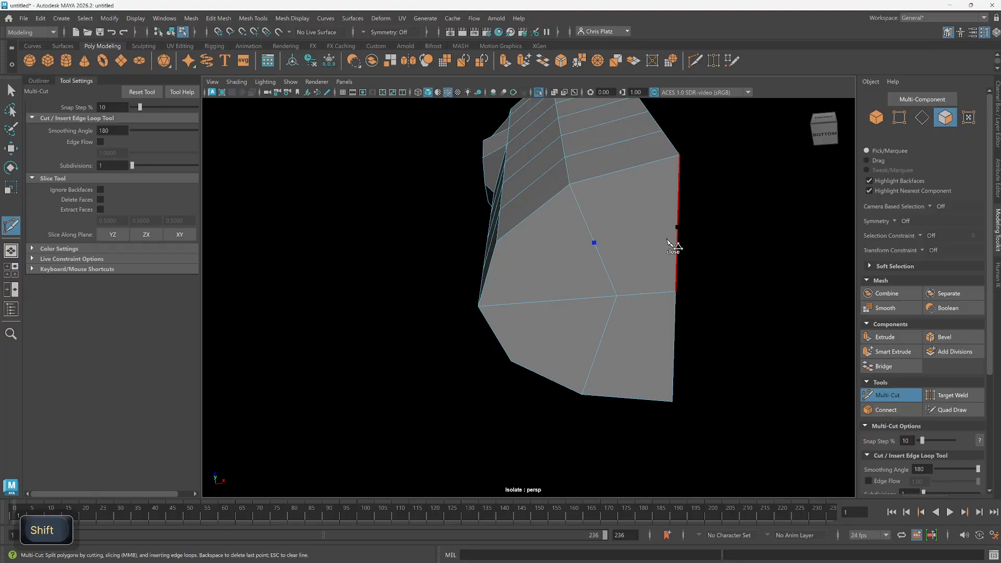
{"action": "key", "text": "Return"}
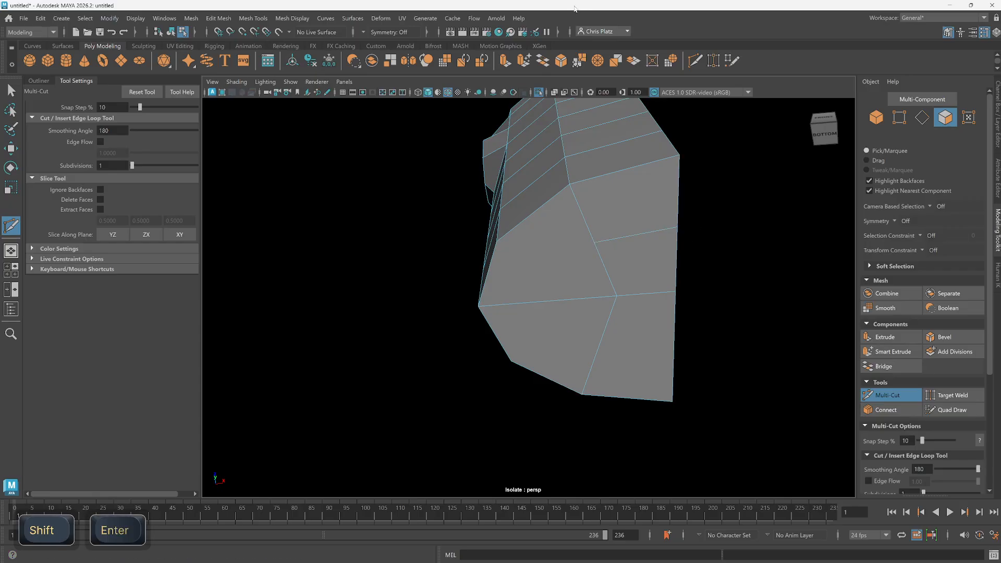
{"action": "left_click", "coordinate": [598, 347], "text": "shift"}
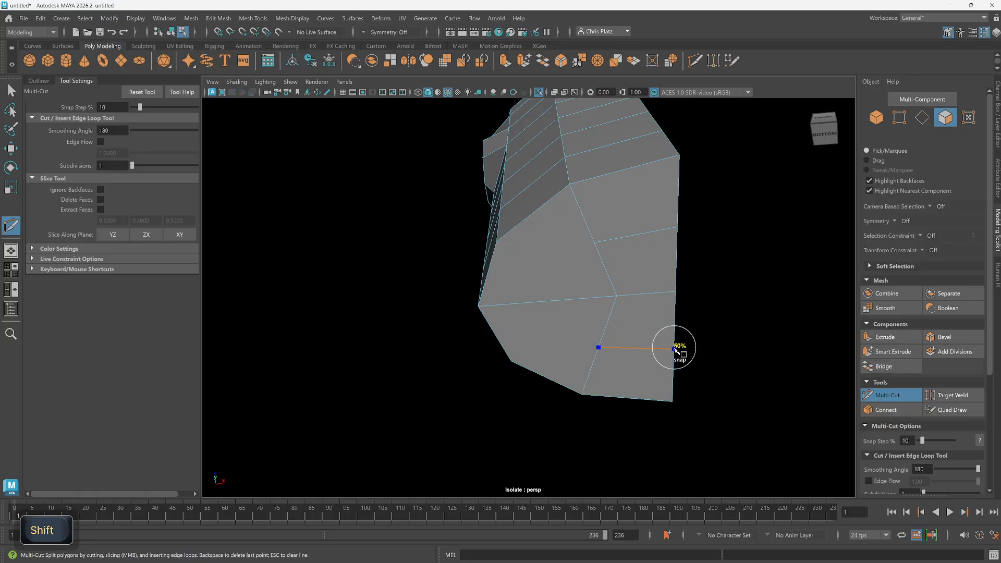
{"action": "key", "text": "Return"}
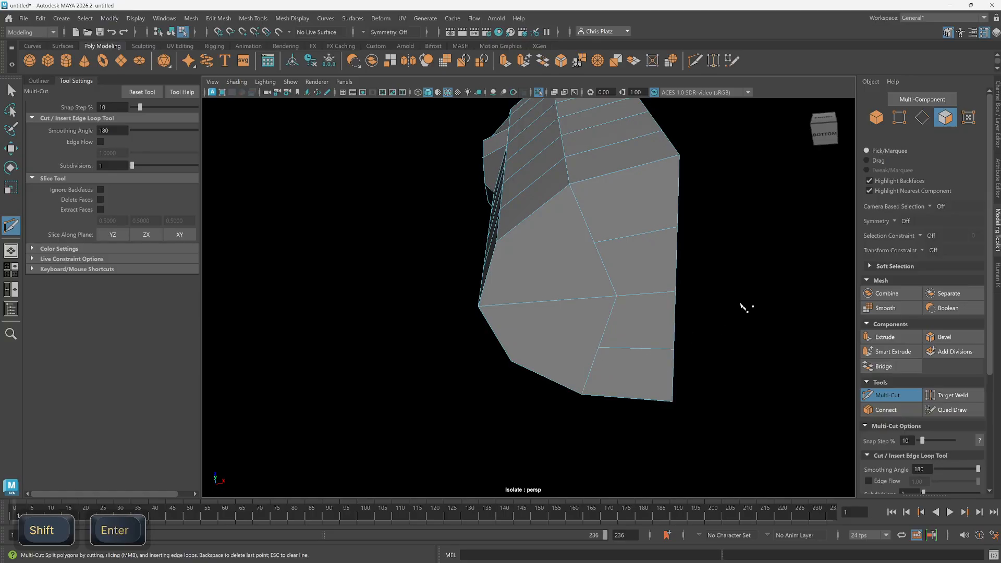
Move the three inner vertices of the bottom cap toward the torso's centre line to round the leg opening, placing the middle one at X -3.25.
{"action": "left_click_drag", "start_coordinate": [744, 308], "coordinate": [737, 301], "text": "alt"}
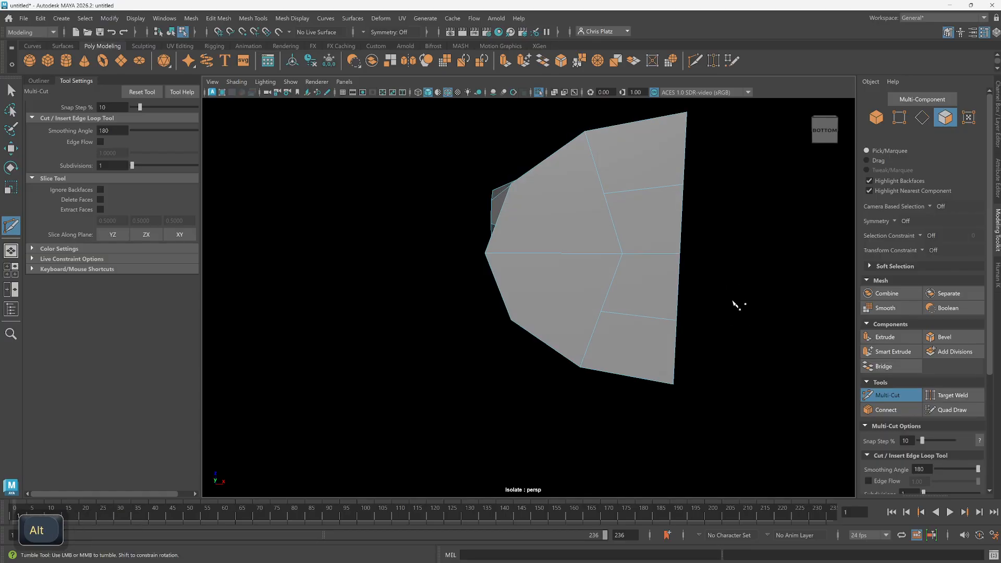
{"action": "key", "text": "w"}
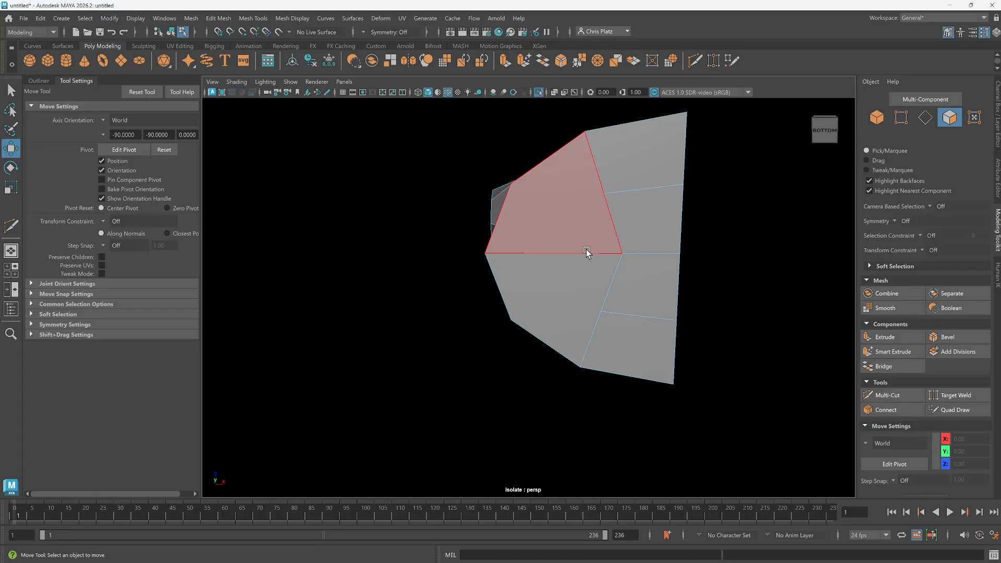
{"action": "key", "text": "w"}
{"action": "right_click_drag", "start_coordinate": [594, 224], "coordinate": [576, 224]}
{"action": "left_click", "coordinate": [603, 194]}
{"action": "left_click_drag", "start_coordinate": [636, 195], "coordinate": [655, 199]}
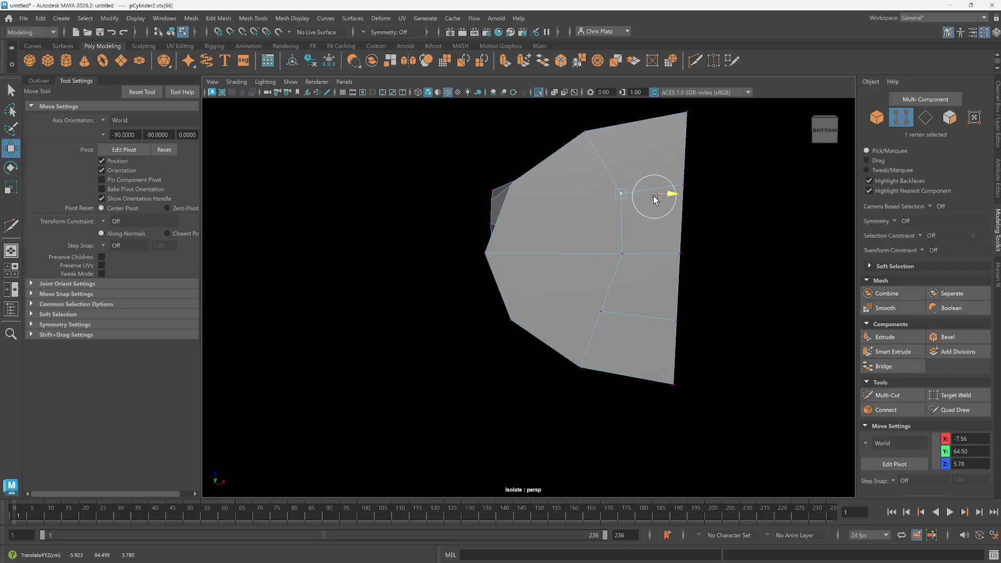
{"action": "left_click", "coordinate": [621, 253], "text": "ctrl+shift"}
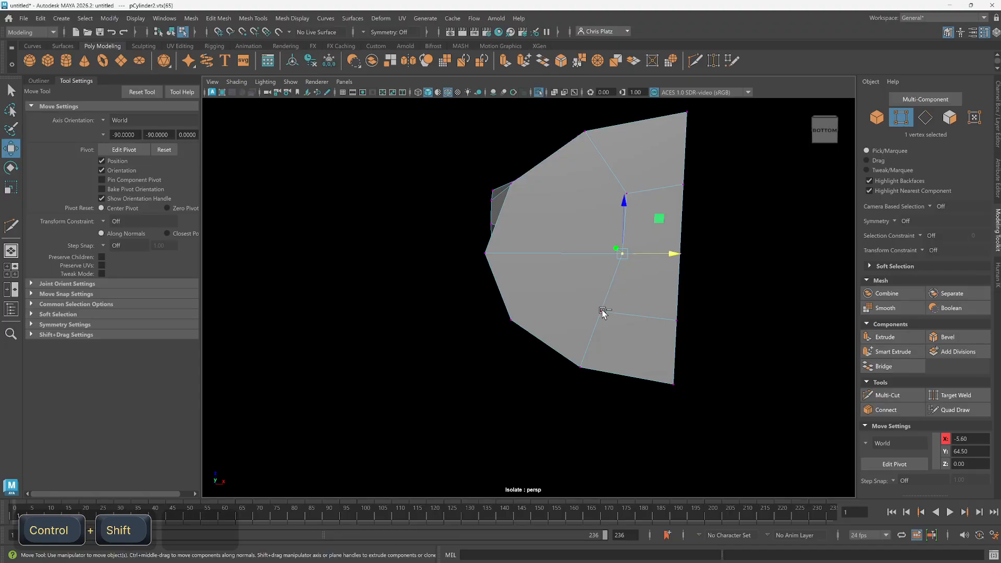
{"action": "left_click", "coordinate": [602, 310]}
{"action": "middle_click_drag", "start_coordinate": [636, 277], "coordinate": [674, 259], "text": "ctrl"}
{"action": "left_click", "coordinate": [622, 254]}
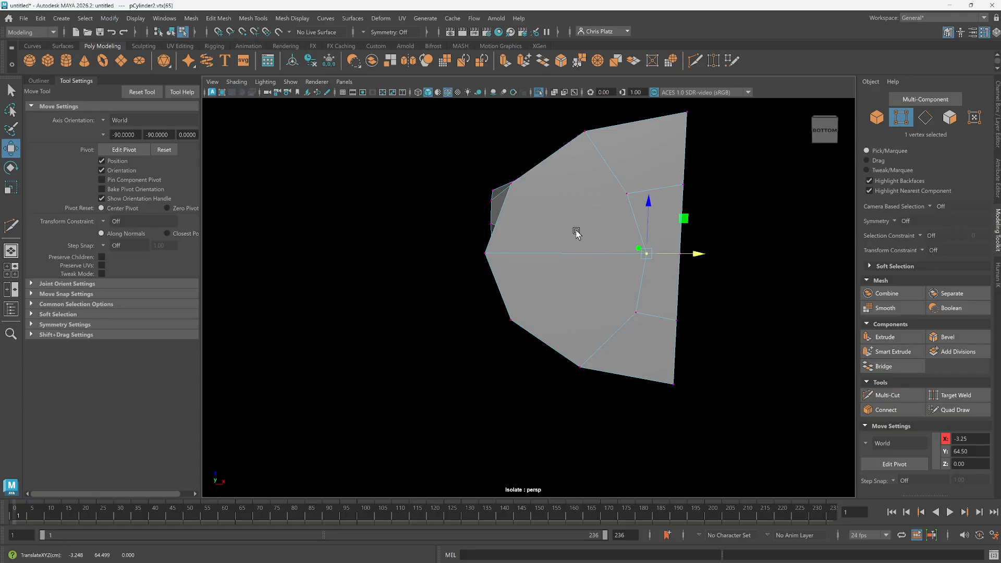
Select the two outer faces of the torso's bottom cap and delete them to open the leg hole.
{"action": "left_click_drag", "start_coordinate": [666, 166], "coordinate": [604, 282], "text": "alt"}
{"action": "right_click_drag", "start_coordinate": [605, 274], "coordinate": [604, 301]}
{"action": "left_click", "coordinate": [603, 263]}
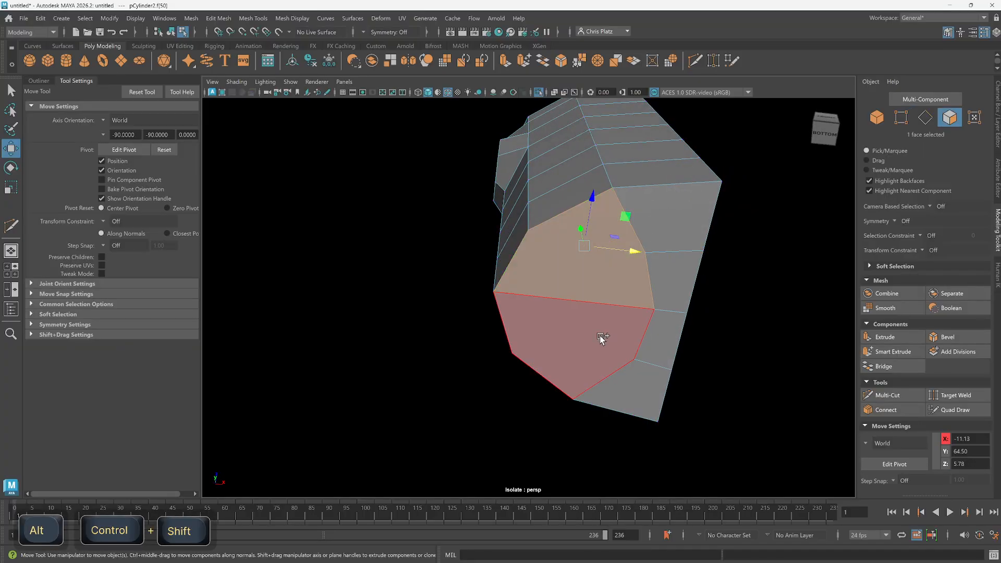
{"action": "left_click", "coordinate": [600, 336], "text": "ctrl+shift"}
{"action": "key", "text": "Delete"}
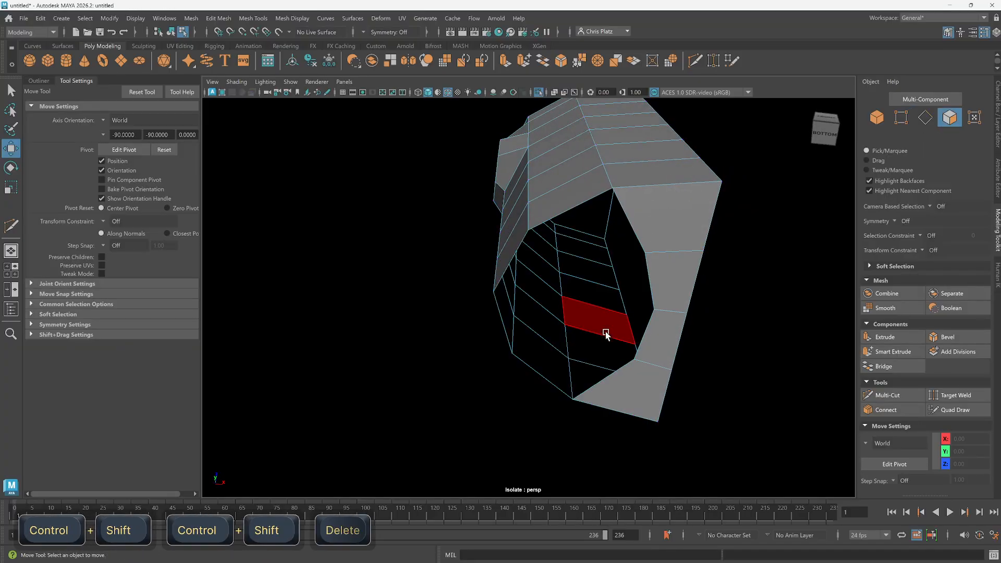
Exit isolation to bring back the arm and leg, and select the torso half in object mode.
{"action": "left_click_drag", "start_coordinate": [600, 336], "coordinate": [594, 358], "text": "alt"}
{"action": "key", "text": "ctrl+1"}
{"action": "scroll", "coordinate": [626, 290], "scroll_direction": "down", "scroll_amount": 3}
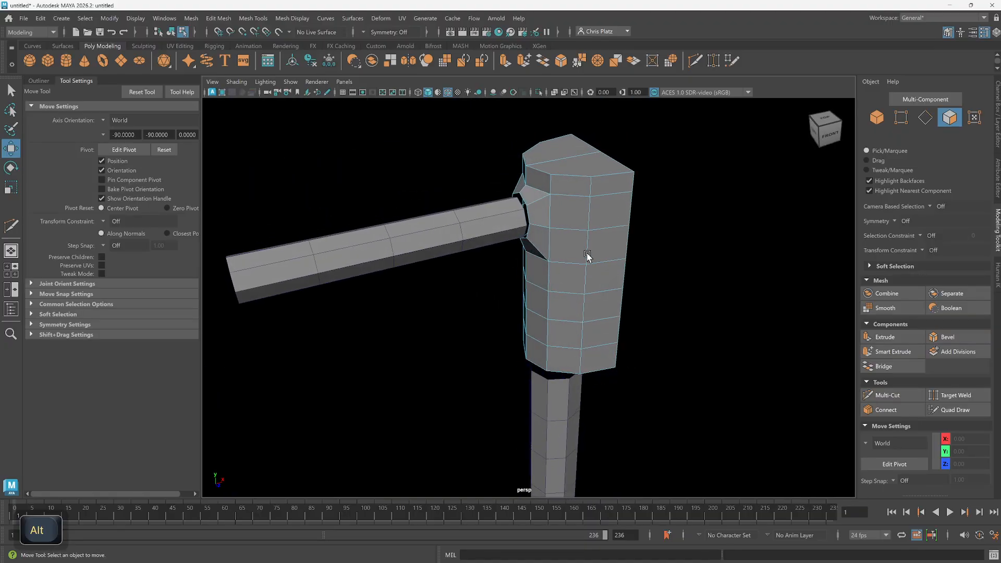
{"action": "scroll", "coordinate": [591, 292], "scroll_direction": "down", "scroll_amount": 2}
{"action": "left_click_drag", "start_coordinate": [594, 311], "coordinate": [531, 256], "text": "alt"}
{"action": "left_click", "coordinate": [548, 324]}
{"action": "right_click_drag", "start_coordinate": [531, 255], "coordinate": [590, 223]}
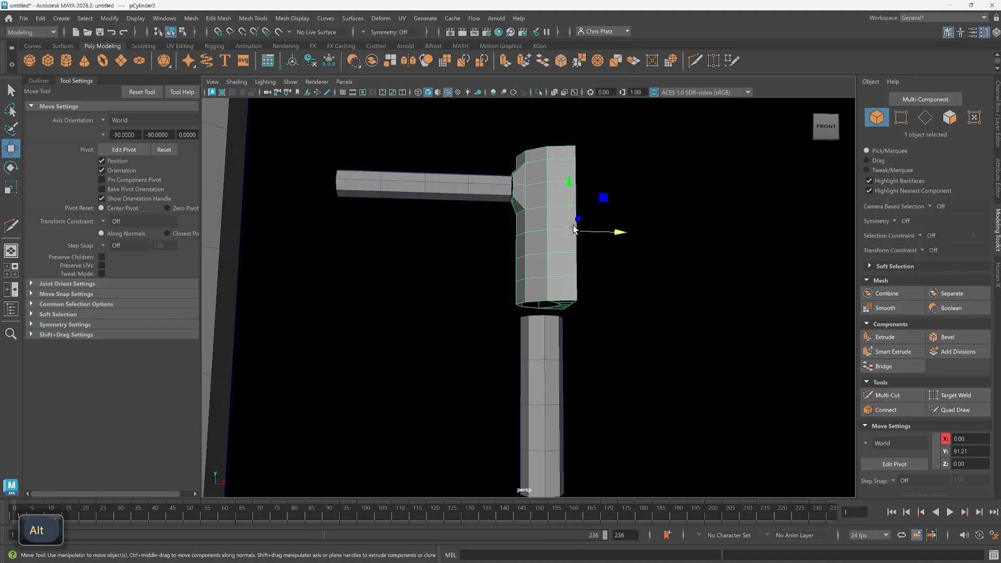
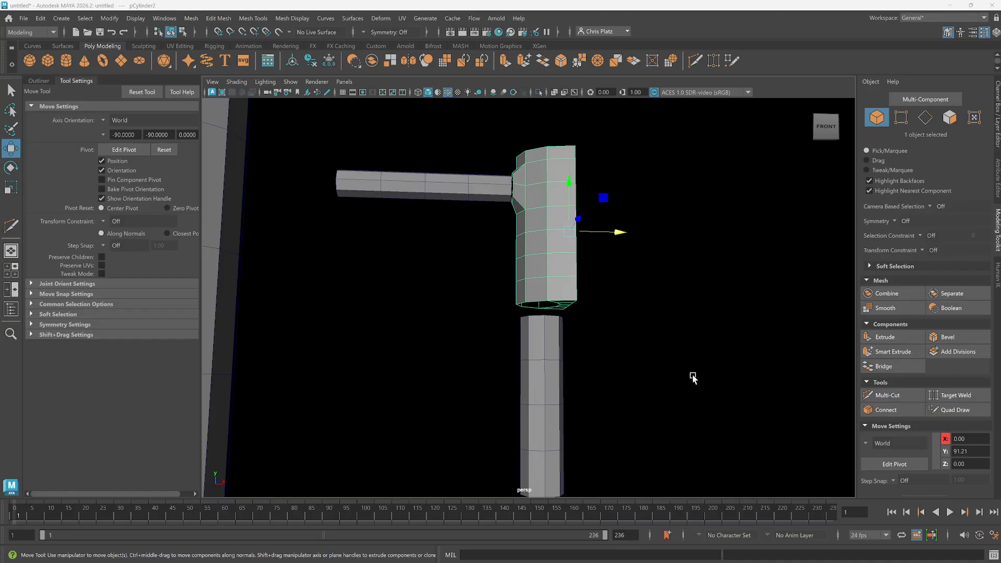
Compare the torso's shoulder and hip openings with the adjoining limbs, and select the leg cylinder below the torso.
{"action": "left_click_drag", "start_coordinate": [628, 348], "coordinate": [611, 361], "text": "alt"}
{"action": "scroll", "coordinate": [599, 330], "scroll_direction": "up", "scroll_amount": 6}
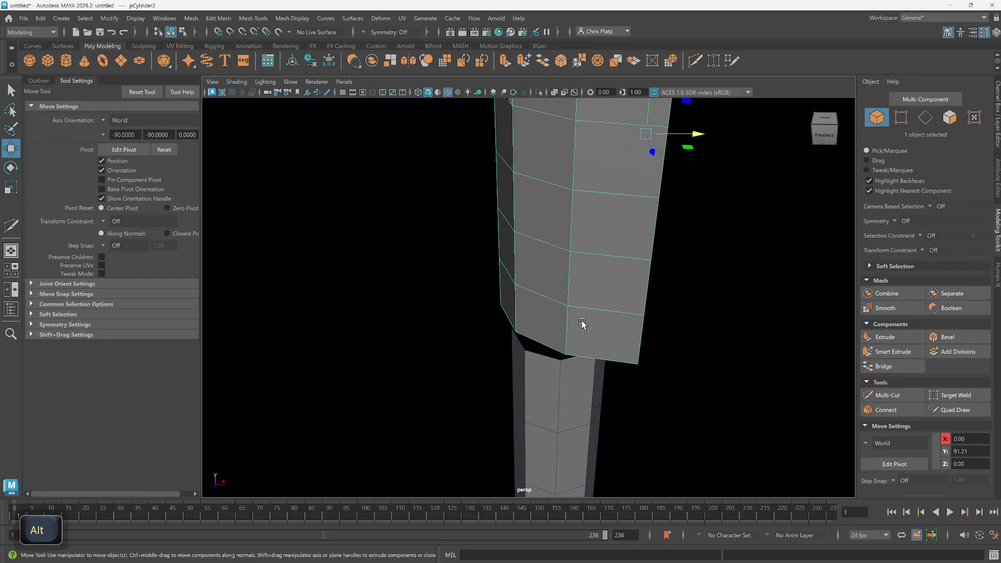
{"action": "left_click_drag", "start_coordinate": [582, 323], "coordinate": [557, 337], "text": "alt"}
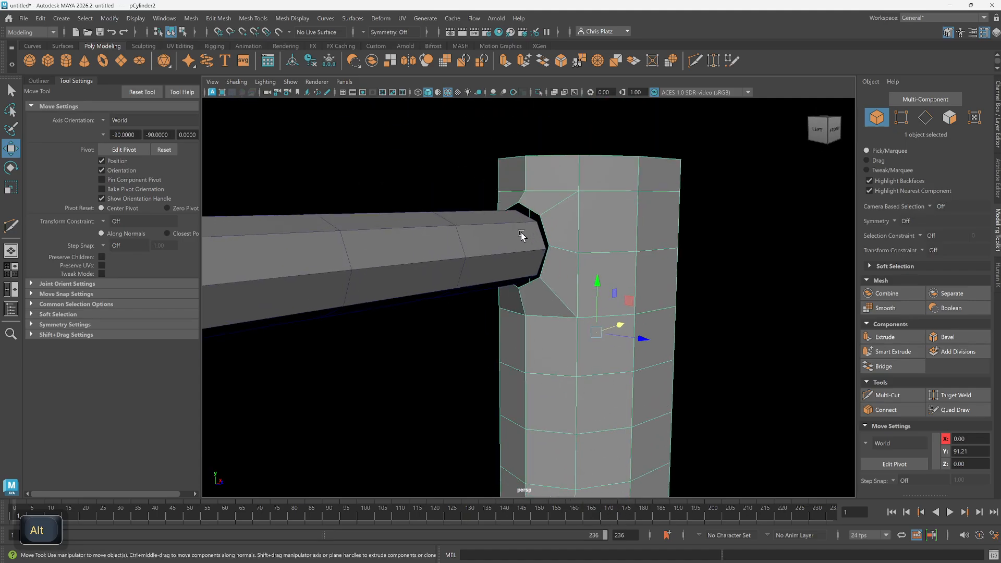
{"action": "left_click_drag", "start_coordinate": [522, 235], "coordinate": [538, 341], "text": "alt"}
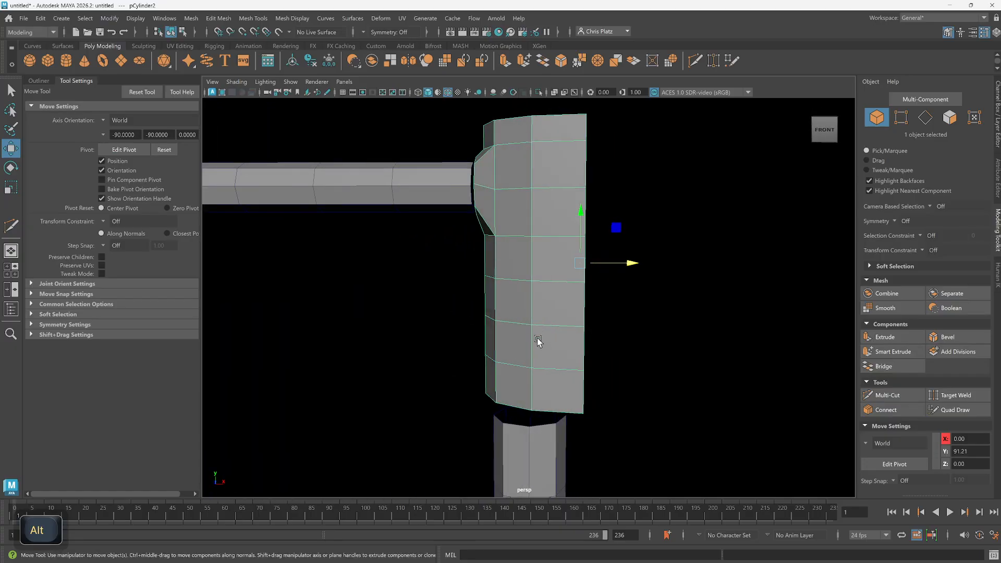
{"action": "left_click_drag", "start_coordinate": [542, 422], "coordinate": [541, 429], "text": "alt"}
{"action": "left_click", "coordinate": [543, 433]}
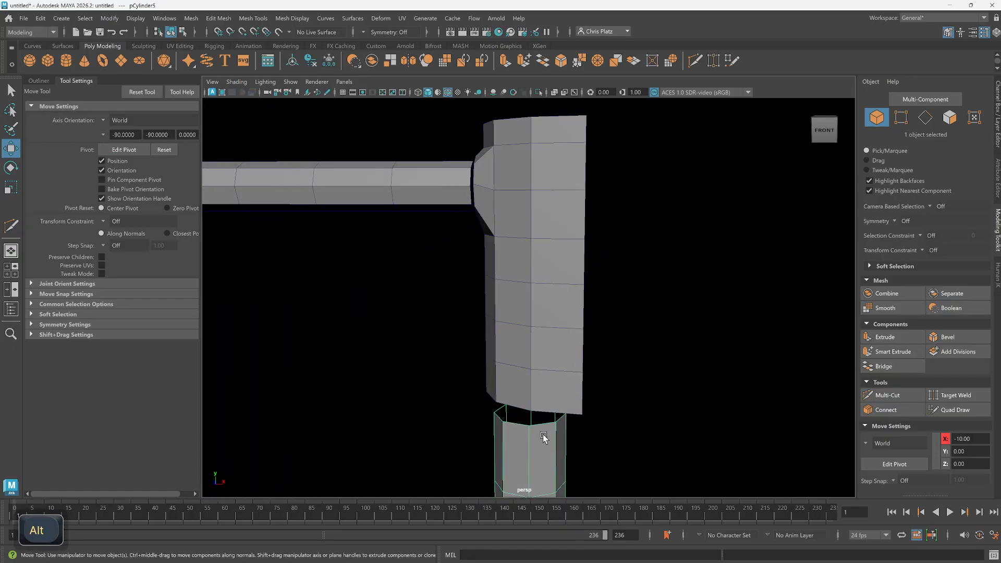
Show the Outliner and select the torso, arm and leg cylinders in turn to identify them.
{"action": "scroll", "coordinate": [542, 432], "scroll_direction": "up", "scroll_amount": 3}
{"action": "left_click", "coordinate": [454, 167]}
{"action": "left_click_drag", "start_coordinate": [462, 154], "coordinate": [608, 241], "text": "alt"}
{"action": "left_click", "coordinate": [608, 241]}
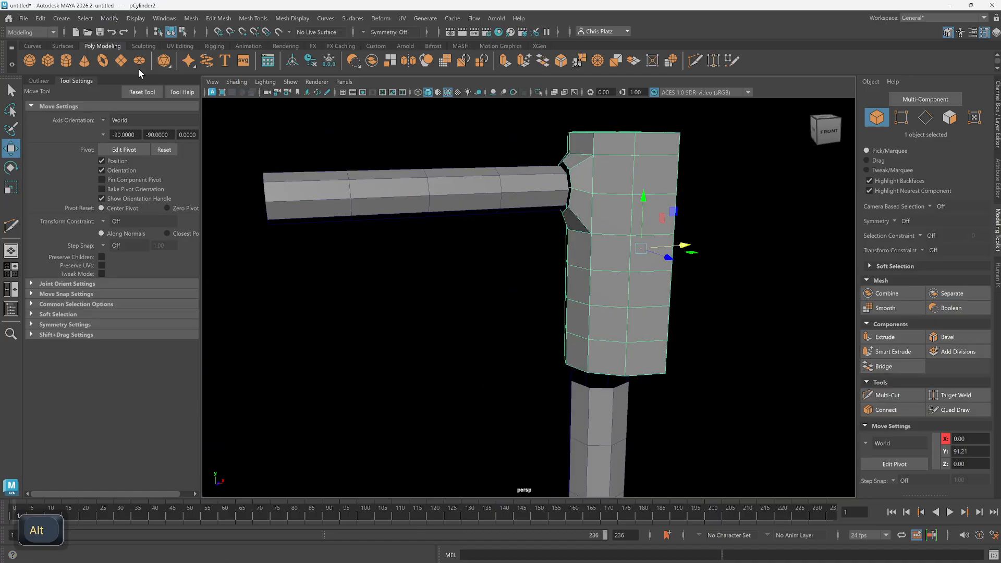
{"action": "left_click", "coordinate": [45, 78]}
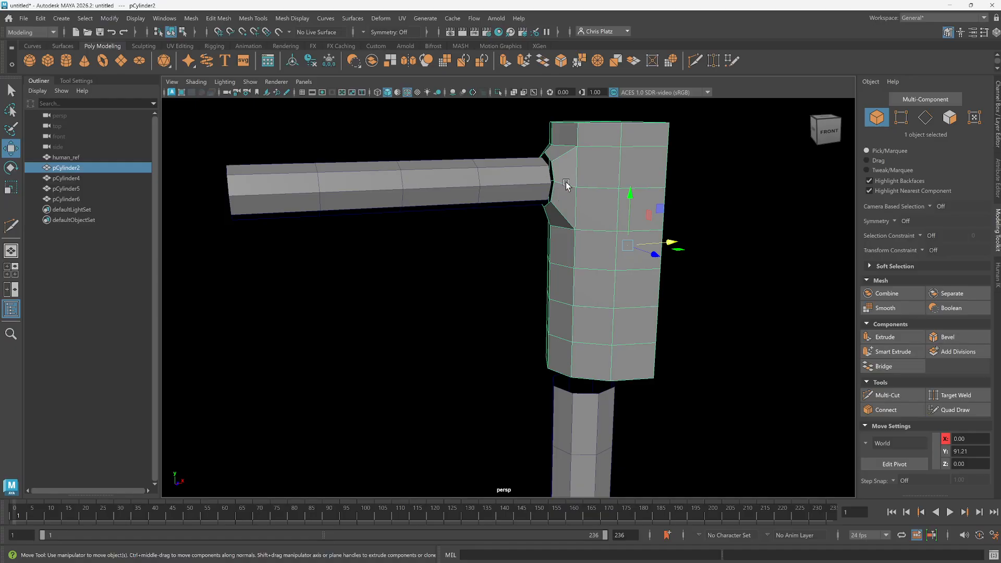
{"action": "left_click", "coordinate": [514, 180]}
{"action": "left_click", "coordinate": [593, 439]}
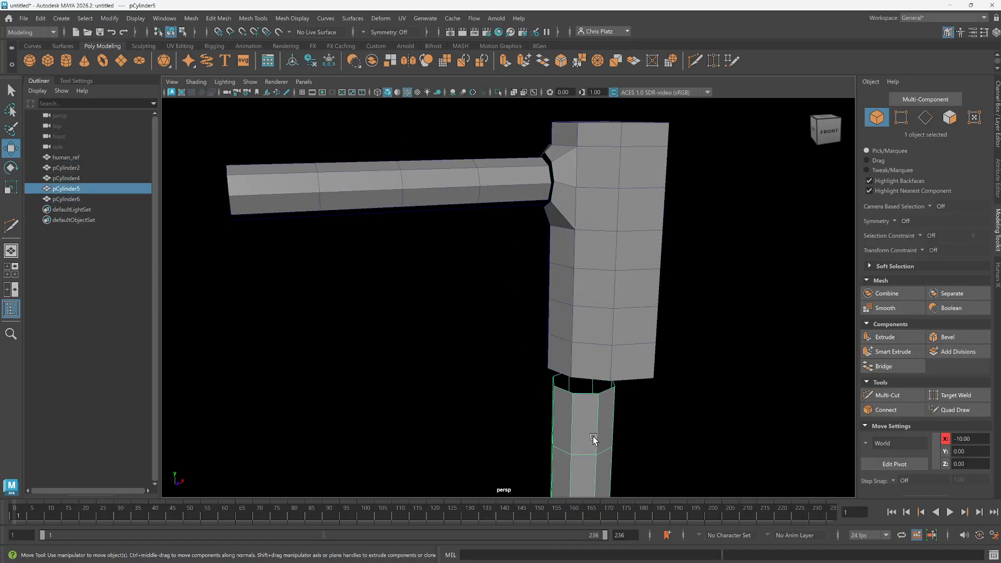
Narrow the leg cylinder by scaling it to 0.57 in X.
{"action": "left_click_drag", "start_coordinate": [706, 357], "coordinate": [596, 398], "text": "alt"}
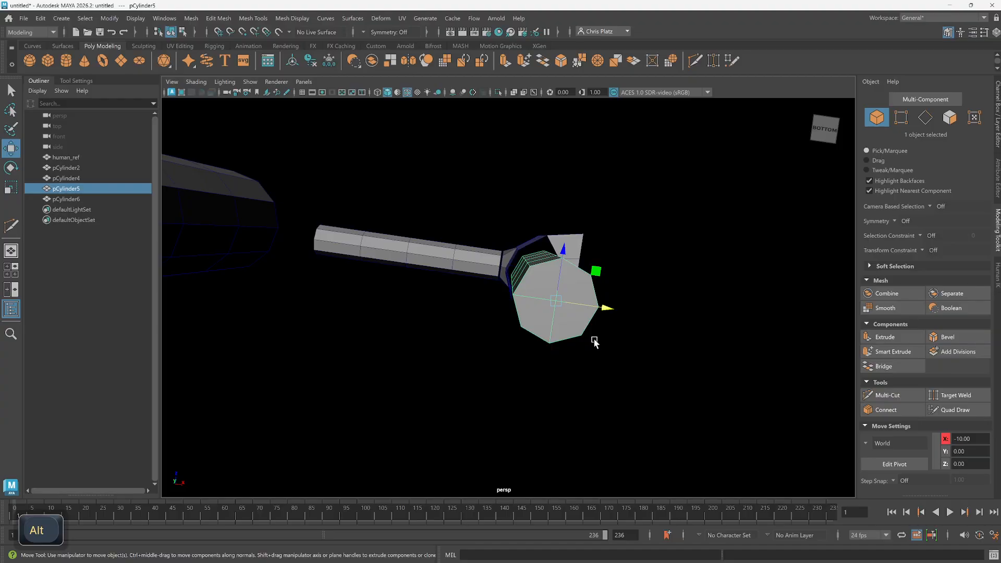
{"action": "key", "text": "r"}
{"action": "left_click_drag", "start_coordinate": [605, 308], "coordinate": [664, 326]}
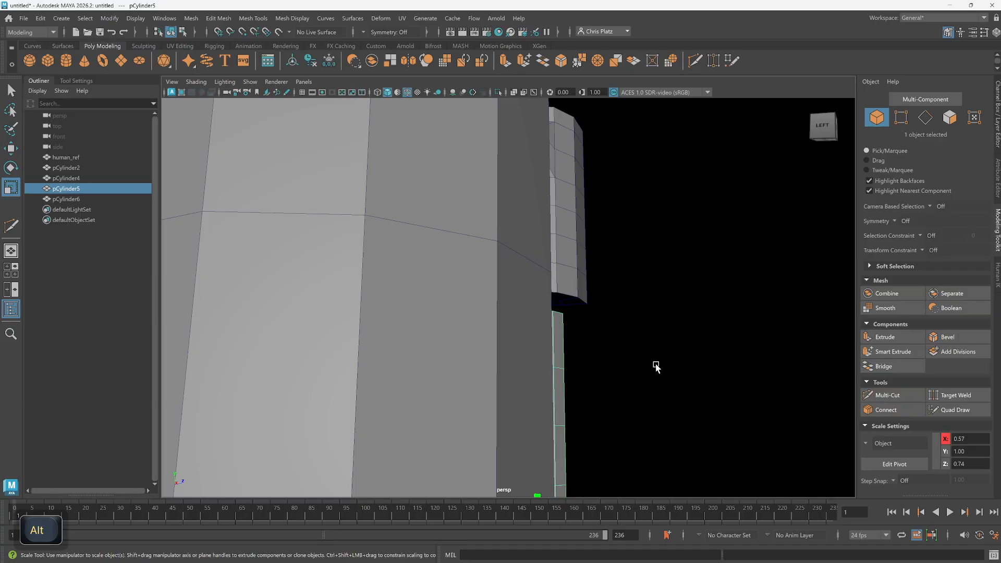
{"action": "left_click_drag", "start_coordinate": [654, 364], "coordinate": [577, 350], "text": "alt"}
{"action": "middle_click_drag", "start_coordinate": [576, 350], "coordinate": [568, 296], "text": "alt"}
Select the leg's upper four vertex rows and move them up toward the torso, to about Y 40.33.
{"action": "key", "text": "w"}
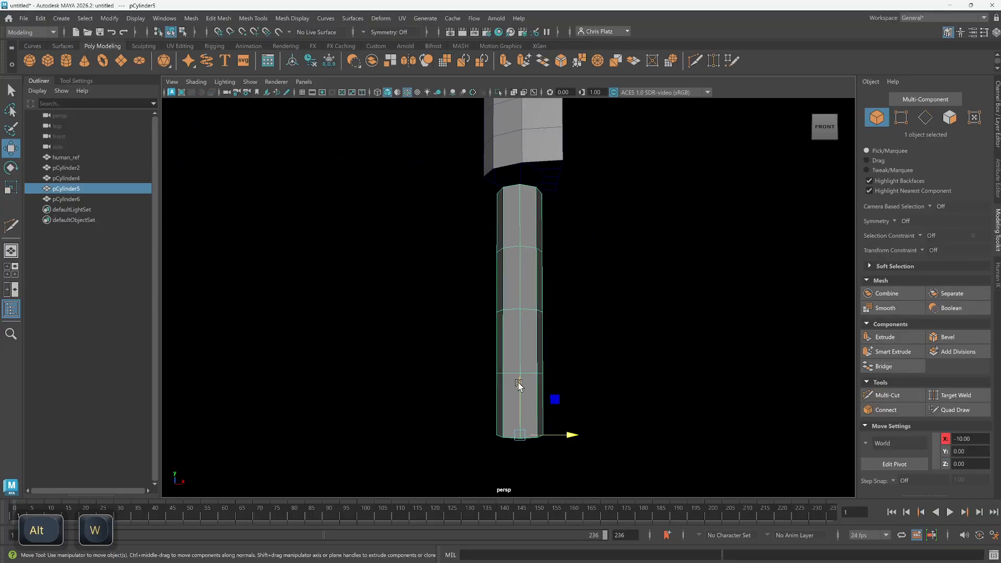
{"action": "left_click_drag", "start_coordinate": [536, 353], "coordinate": [544, 365], "text": "alt"}
{"action": "right_click_drag", "start_coordinate": [523, 273], "coordinate": [476, 276]}
{"action": "left_click_drag", "start_coordinate": [443, 182], "coordinate": [604, 380]}
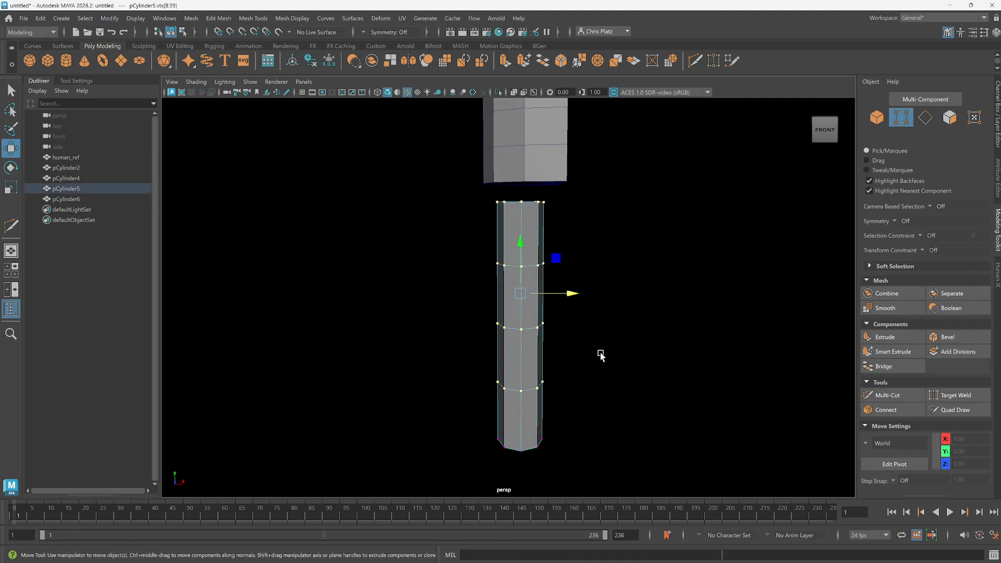
{"action": "left_click_drag", "start_coordinate": [520, 236], "coordinate": [521, 224]}
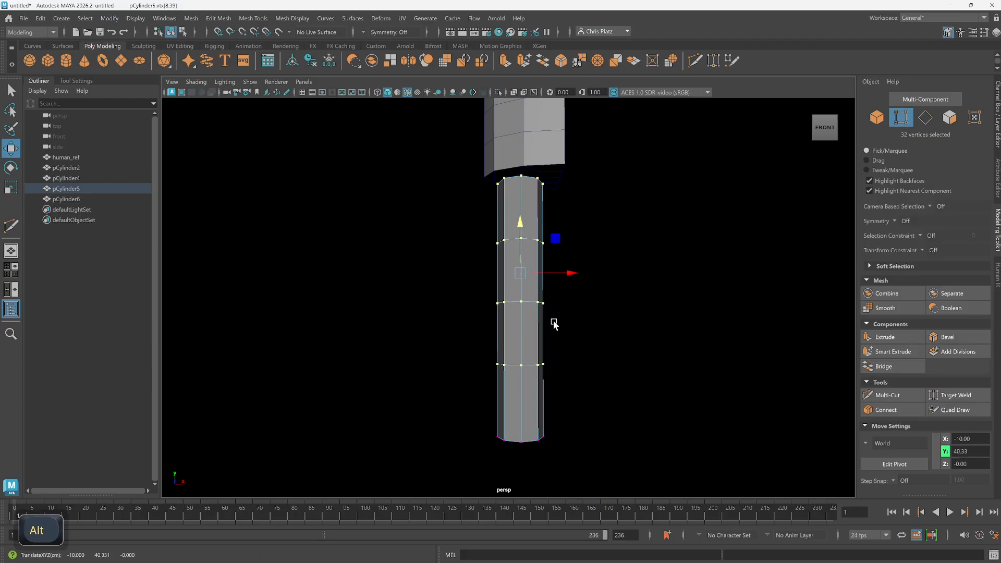
Change the viewport background to light grey.
{"action": "key", "text": "alt+b"}
{"action": "key", "text": "alt+b"}
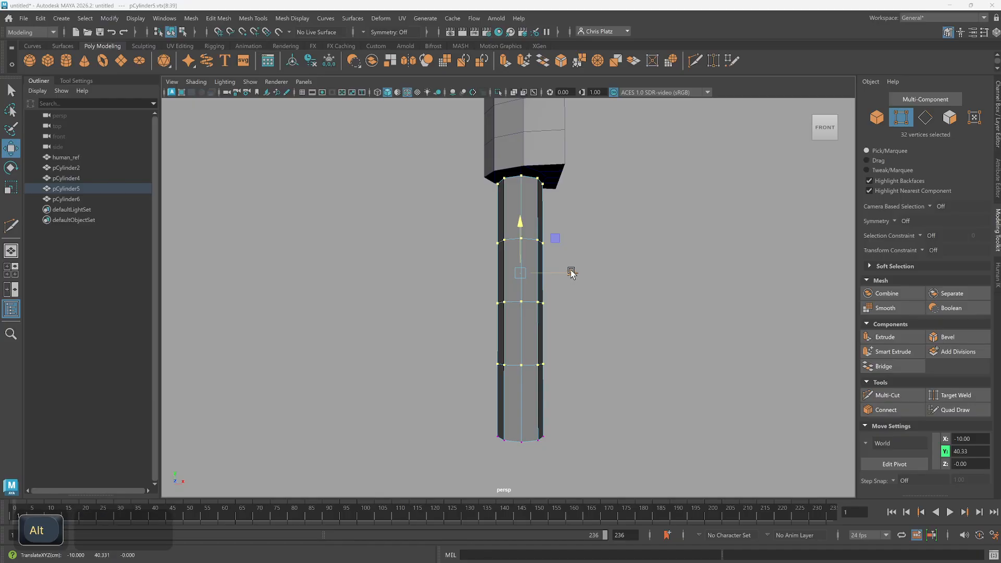
{"action": "key", "text": "space"}
{"action": "left_click", "coordinate": [556, 257]}
{"action": "left_click", "coordinate": [561, 268]}
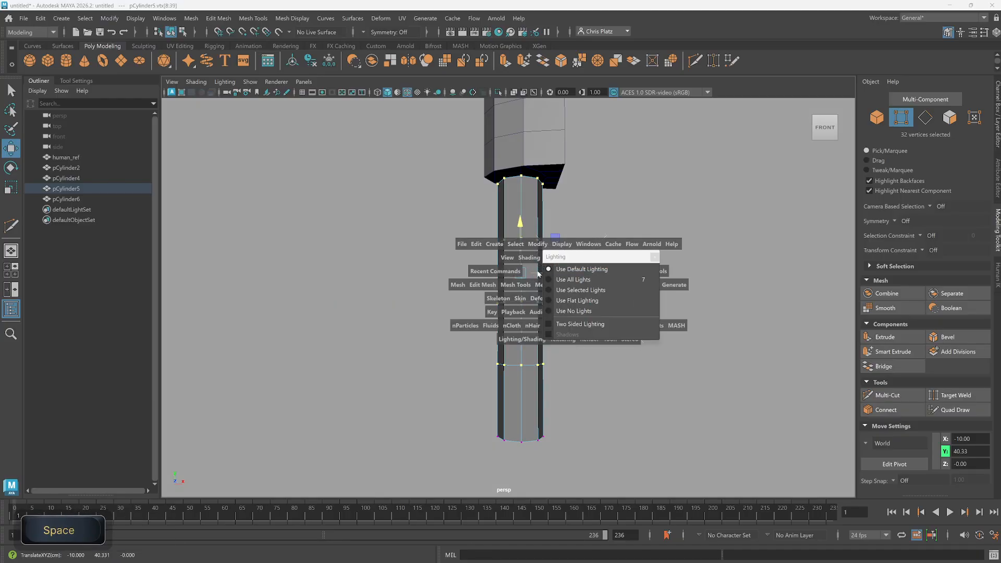
{"action": "left_click", "coordinate": [654, 257]}
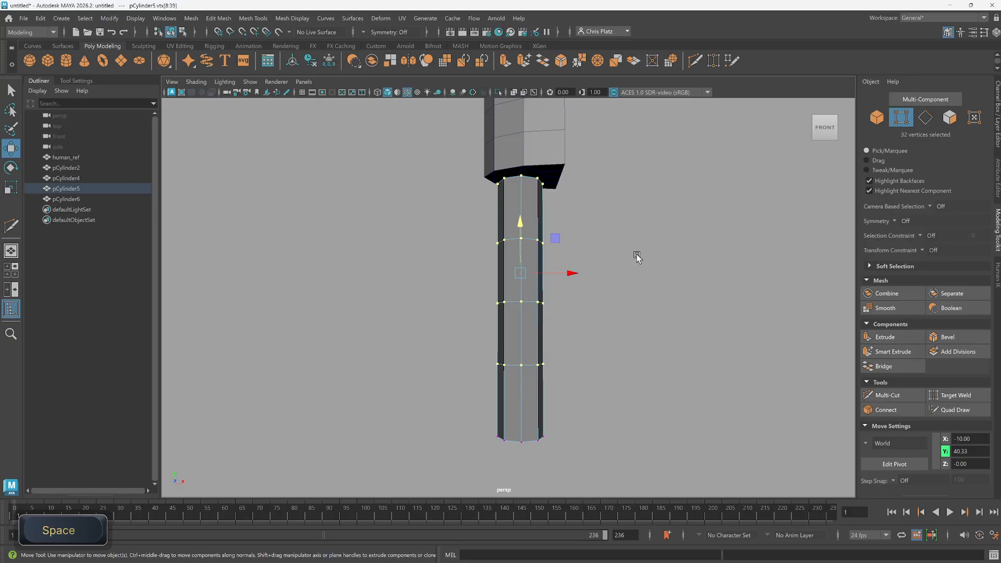
Select the leg's upper three vertex rows and scale them wider in X and Z to form the thigh.
{"action": "left_click_drag", "start_coordinate": [620, 246], "coordinate": [601, 365], "text": "alt"}
{"action": "key", "text": "r"}
{"action": "left_click_drag", "start_coordinate": [359, 18], "coordinate": [358, 18]}
{"action": "left_click_drag", "start_coordinate": [533, 236], "coordinate": [537, 194]}
{"action": "left_click_drag", "start_coordinate": [574, 290], "coordinate": [599, 251]}
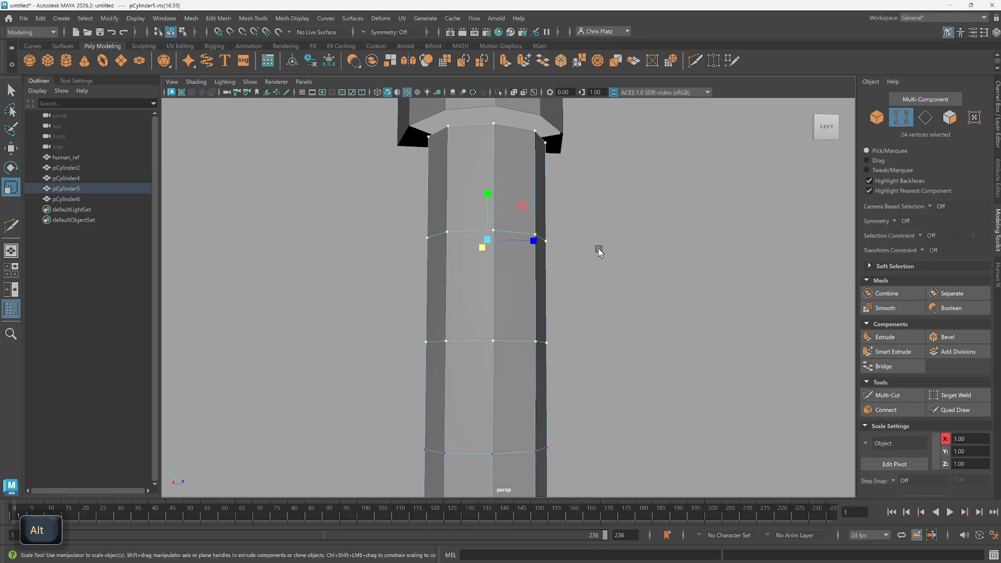
{"action": "left_click_drag", "start_coordinate": [532, 242], "coordinate": [541, 247]}
Select the vertical edges of the leg's topmost section and connect them with one new edge loop.
{"action": "left_click_drag", "start_coordinate": [606, 341], "coordinate": [580, 401], "text": "alt"}
{"action": "middle_click_drag", "start_coordinate": [580, 401], "coordinate": [587, 297], "text": "alt"}
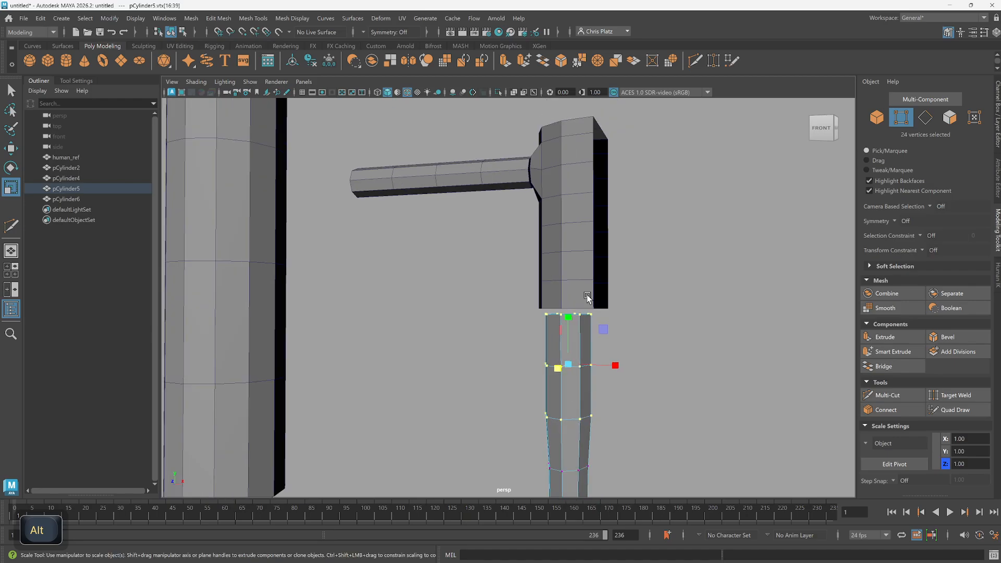
{"action": "left_click_drag", "start_coordinate": [587, 297], "coordinate": [543, 220], "text": "alt"}
{"action": "middle_click_drag", "start_coordinate": [527, 375], "coordinate": [520, 261], "text": "alt"}
{"action": "left_click_drag", "start_coordinate": [528, 359], "coordinate": [527, 347], "text": "alt"}
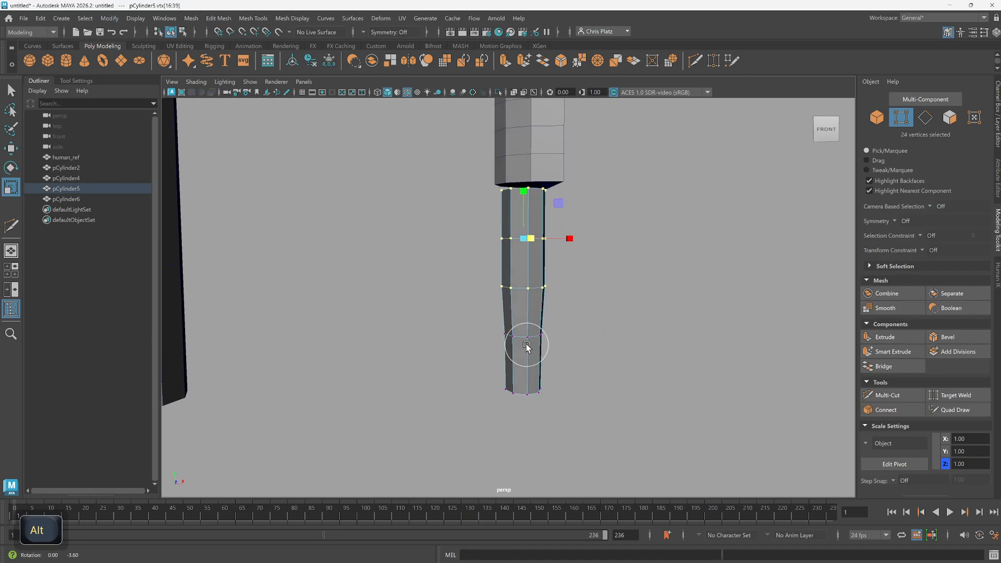
{"action": "right_click_drag", "start_coordinate": [535, 312], "coordinate": [535, 253]}
{"action": "left_click_drag", "start_coordinate": [559, 349], "coordinate": [568, 355], "text": "alt"}
{"action": "left_click_drag", "start_coordinate": [521, 242], "coordinate": [503, 199], "text": "alt"}
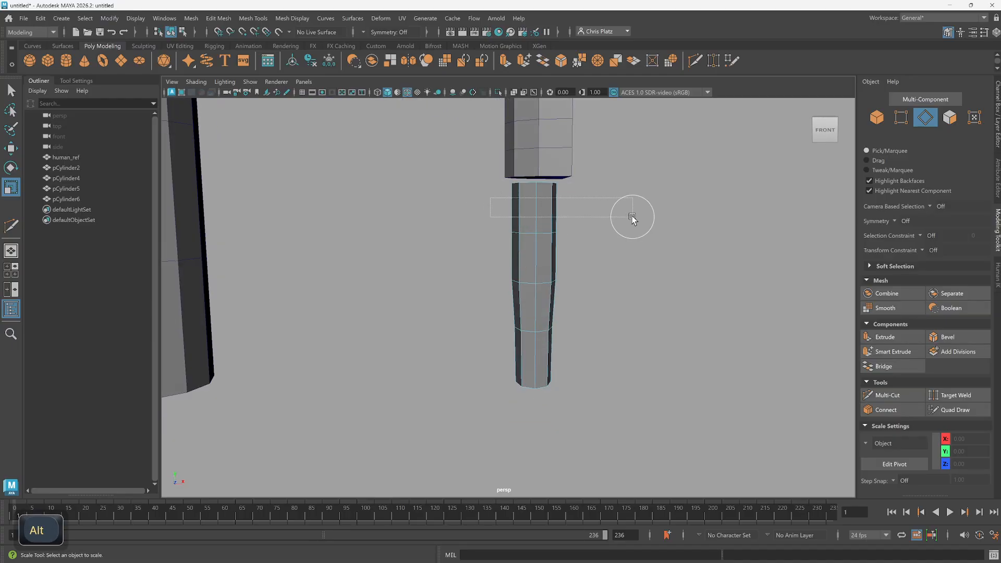
{"action": "left_click_drag", "start_coordinate": [633, 217], "coordinate": [634, 219]}
{"action": "left_click", "coordinate": [894, 410]}
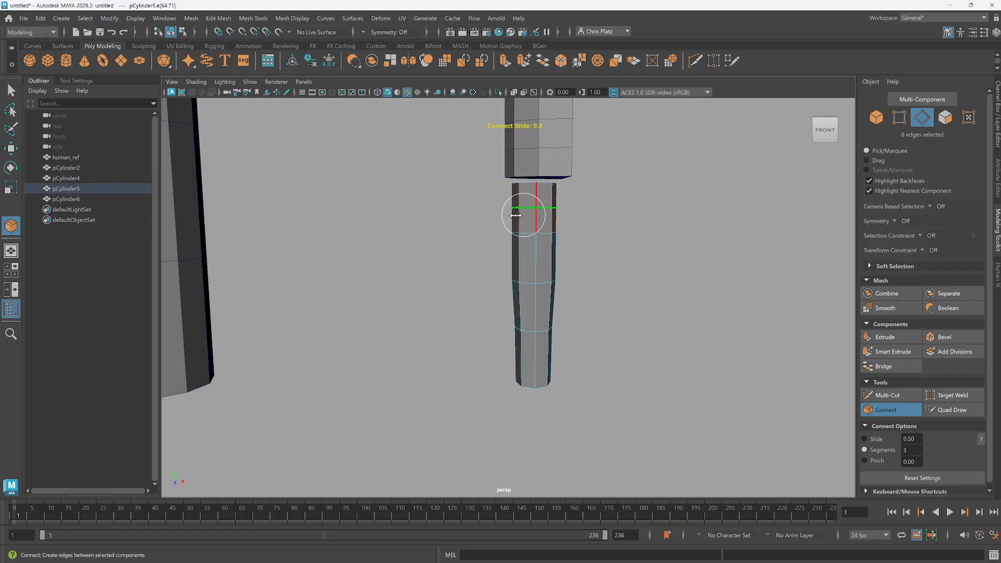
{"action": "key", "text": "Return"}
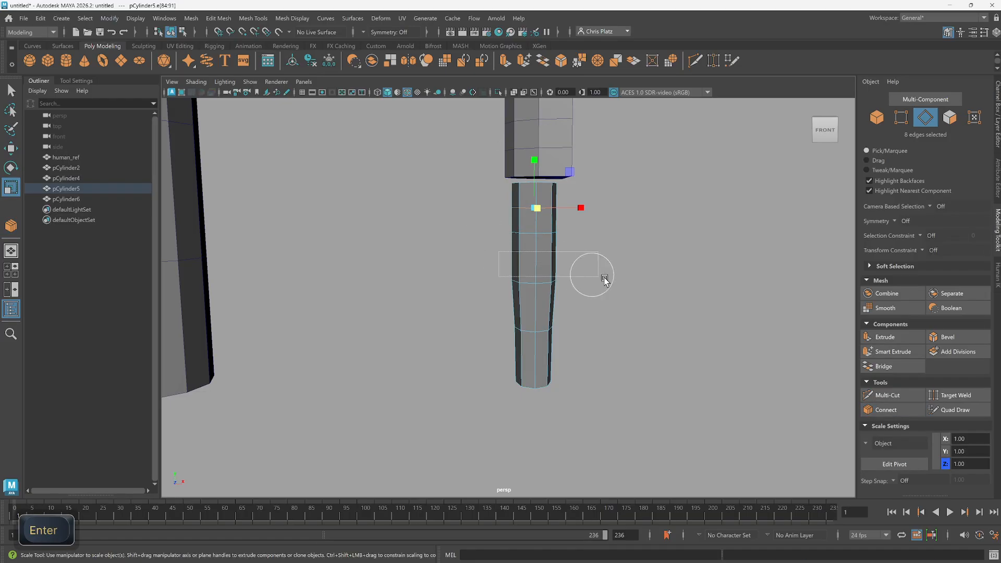
Connect one edge loop through each of the leg's second and third sections from the top.
{"action": "left_click_drag", "start_coordinate": [492, 253], "coordinate": [610, 264]}
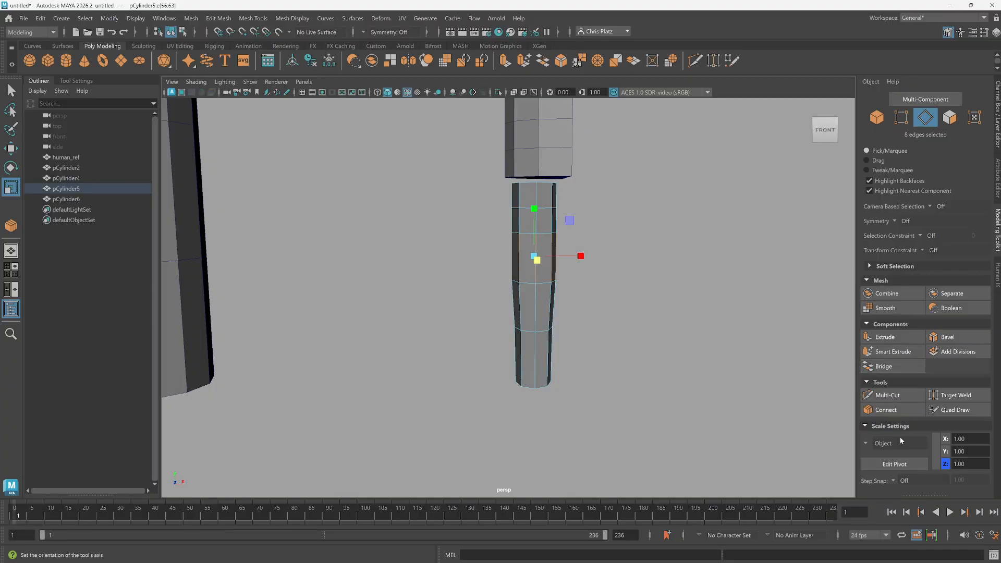
{"action": "left_click", "coordinate": [896, 411]}
{"action": "key", "text": "Return"}
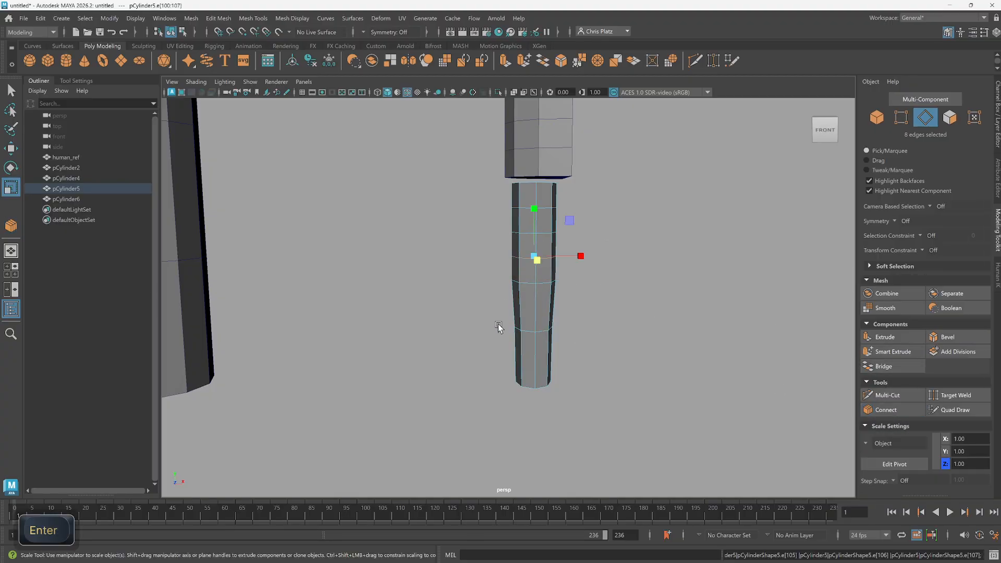
{"action": "scroll", "coordinate": [527, 234], "scroll_direction": "up", "scroll_amount": 3}
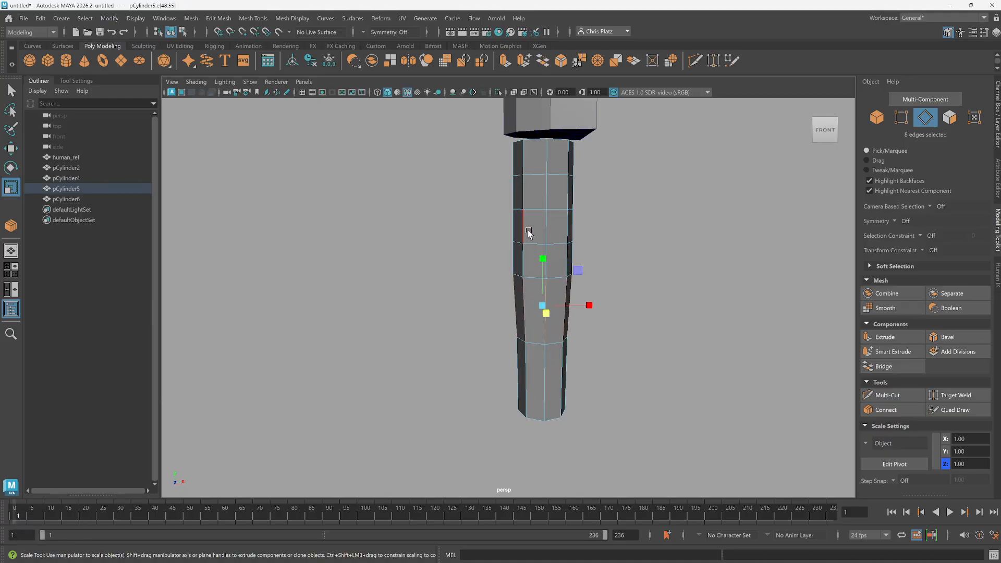
{"action": "left_click_drag", "start_coordinate": [595, 262], "coordinate": [595, 253], "text": "alt"}
{"action": "left_click", "coordinate": [885, 410]}
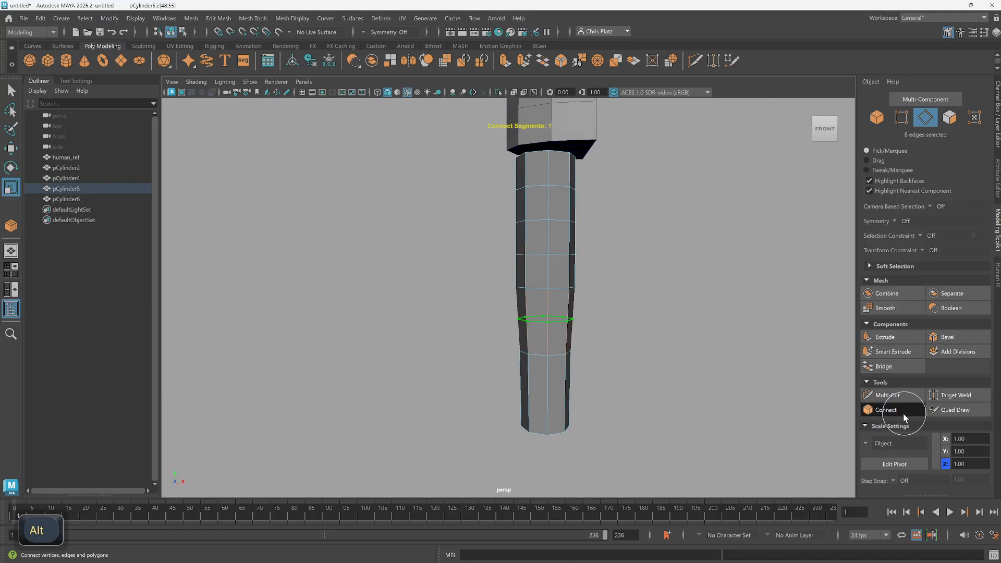
{"action": "key", "text": "Return"}
Connect the vertical edges of the leg's lowest section with two edge loops.
{"action": "left_click_drag", "start_coordinate": [490, 387], "coordinate": [577, 397]}
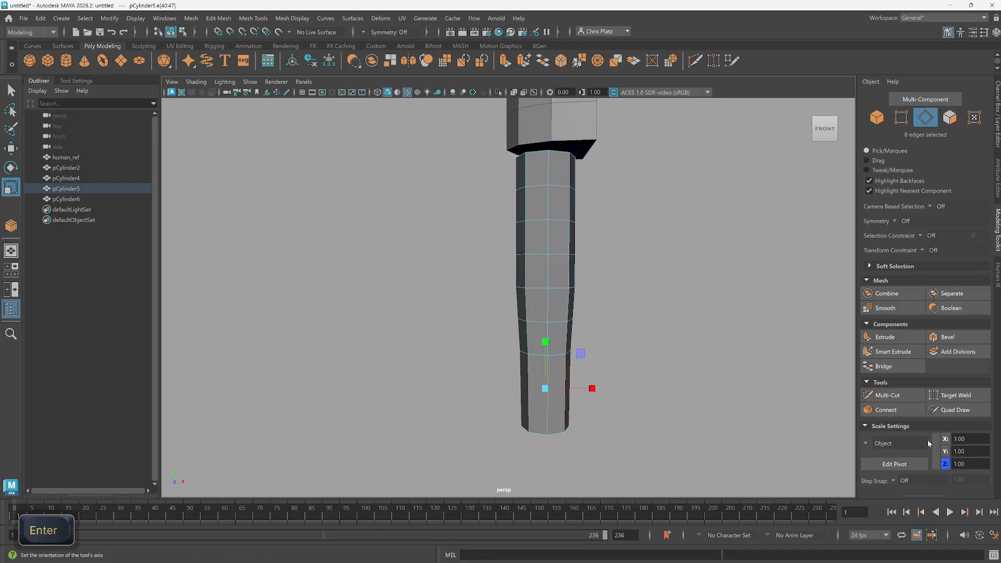
{"action": "left_click", "coordinate": [885, 410]}
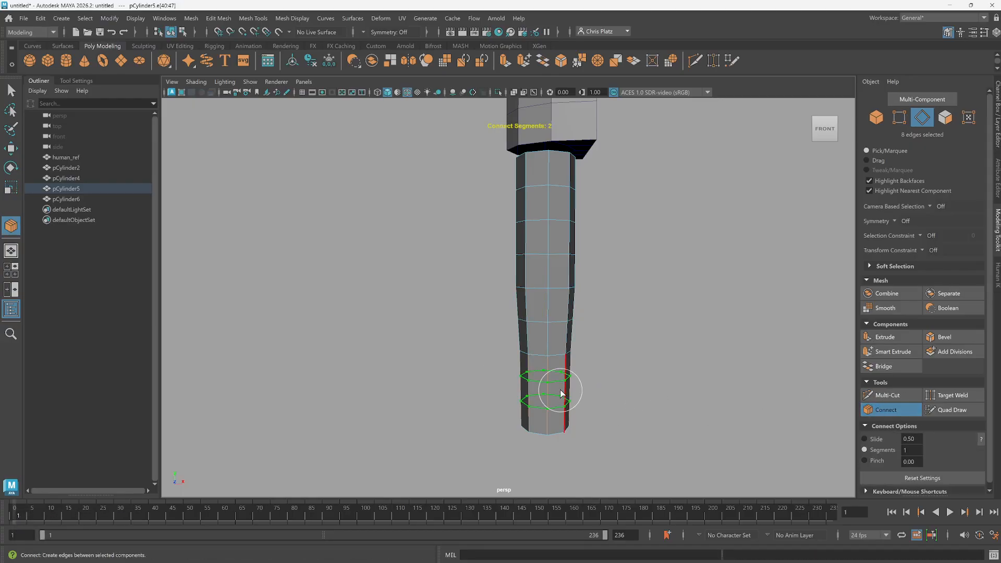
{"action": "left_click_drag", "start_coordinate": [561, 390], "coordinate": [614, 383], "text": "alt"}
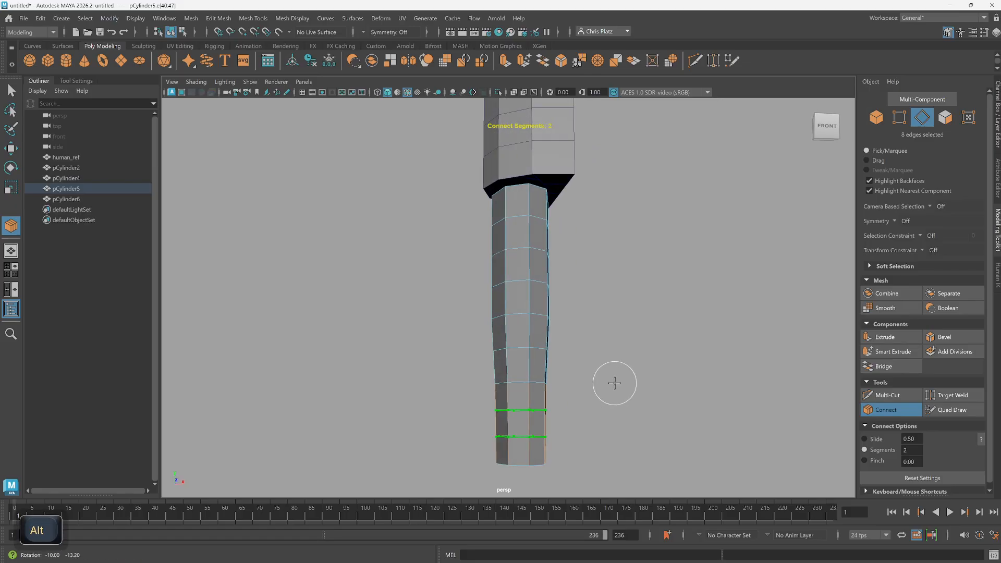
{"action": "key", "text": "Return"}
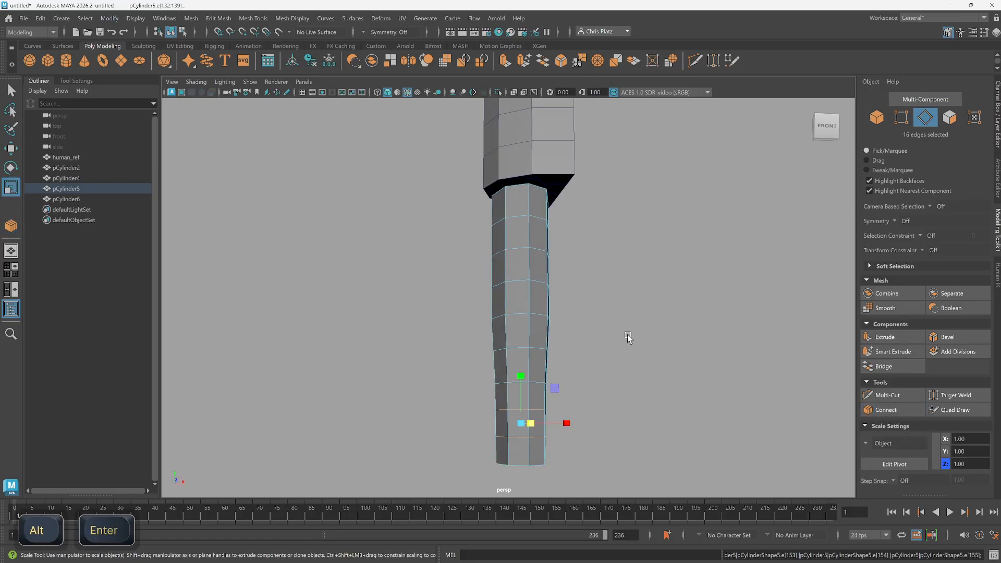
Select the lengthwise edges of all four arm sections and connect them with one edge loop per section.
{"action": "left_click_drag", "start_coordinate": [628, 338], "coordinate": [585, 264], "text": "alt"}
{"action": "left_click", "coordinate": [591, 230]}
{"action": "left_click_drag", "start_coordinate": [606, 323], "coordinate": [606, 322]}
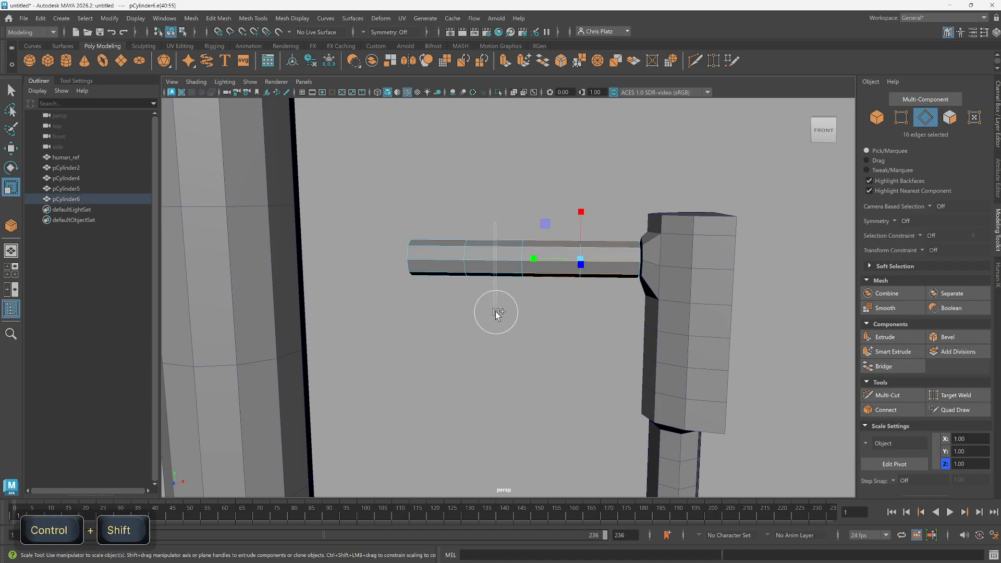
{"action": "left_click_drag", "start_coordinate": [471, 286], "coordinate": [436, 318], "text": "alt"}
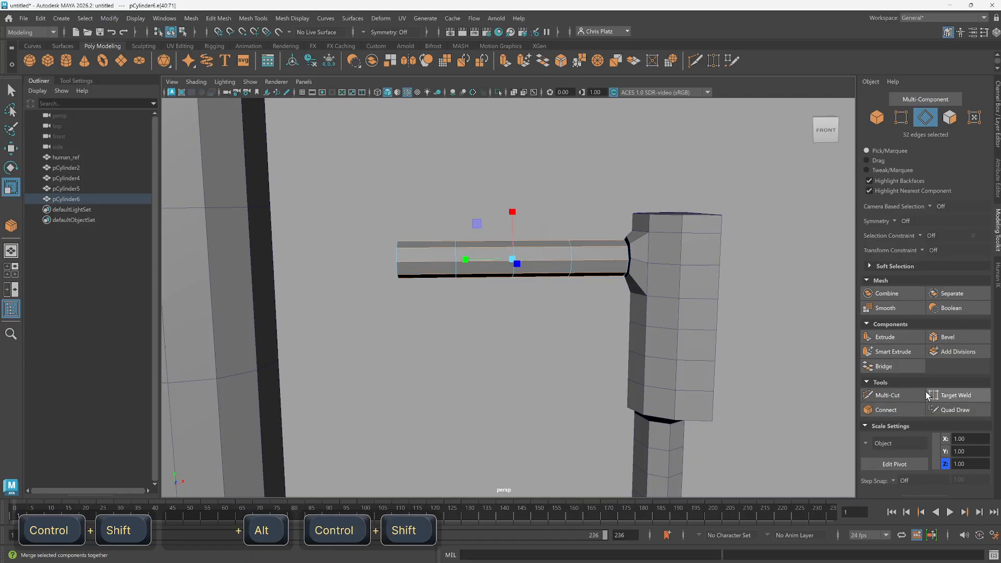
{"action": "left_click", "coordinate": [902, 408]}
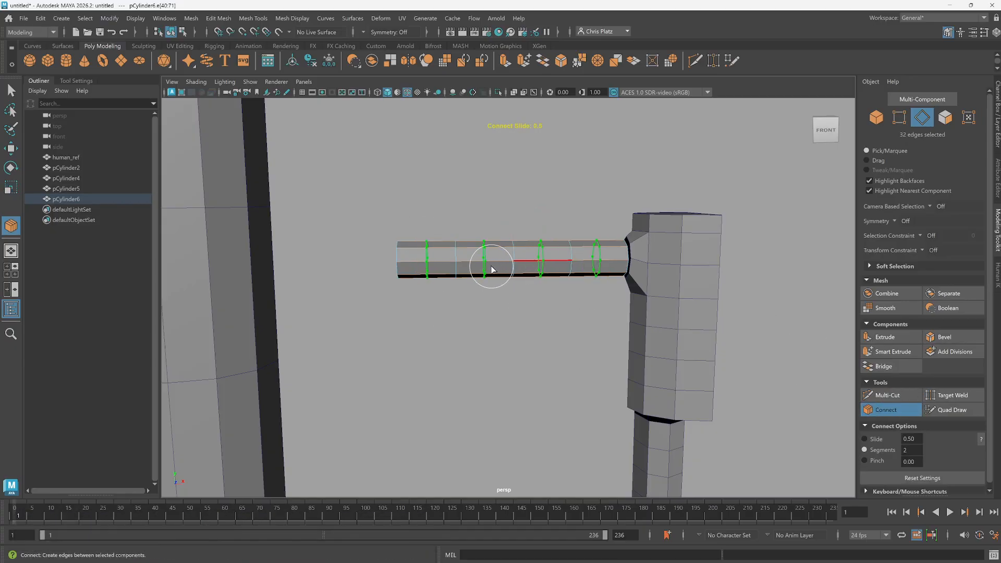
{"action": "left_click", "coordinate": [492, 303]}
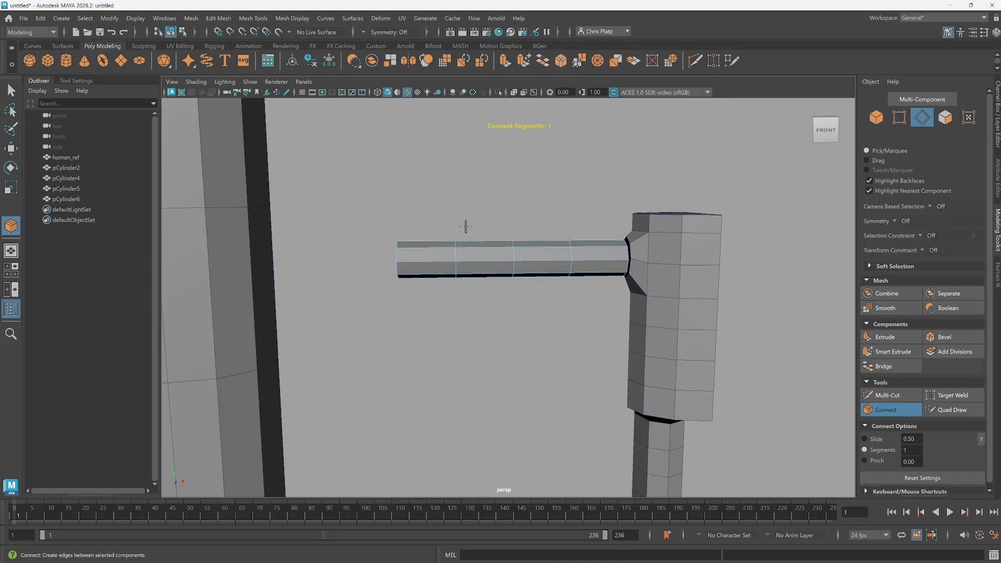
{"action": "left_click", "coordinate": [427, 245]}
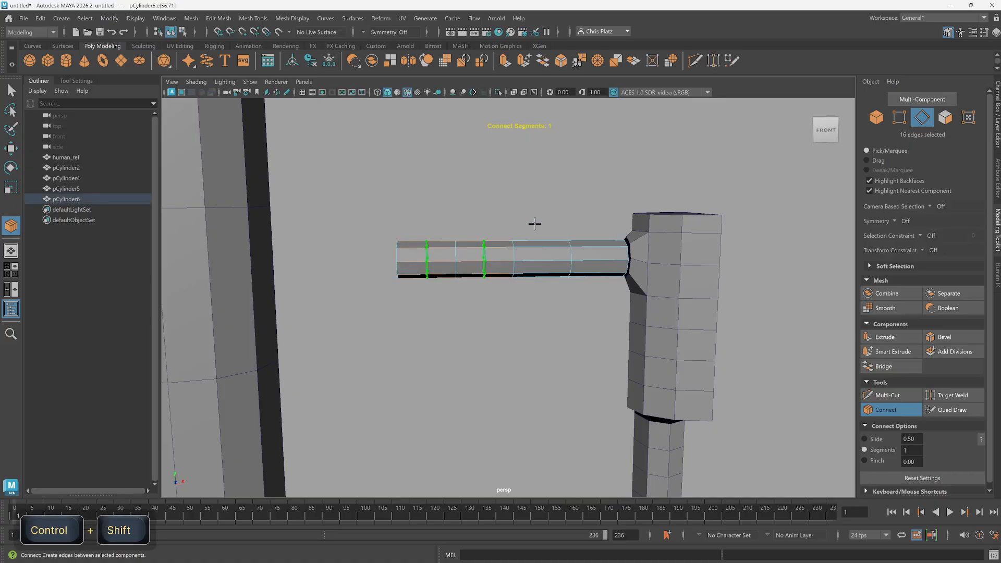
{"action": "key", "text": "ctrl+z"}
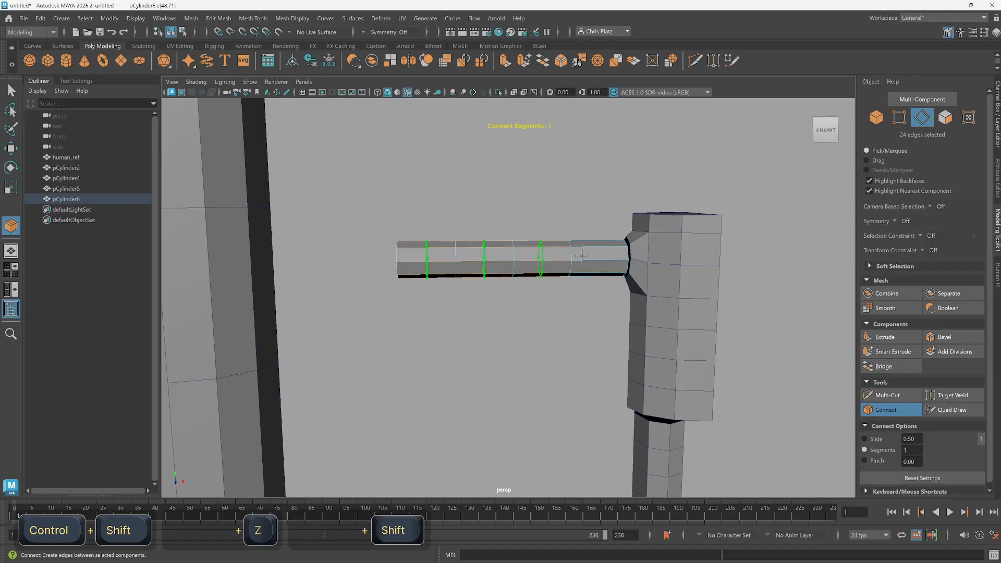
{"action": "mouse_move", "coordinate": [603, 346]}
{"action": "left_mouse_down", "text": "alt+shift"}
{"action": "mouse_move", "coordinate": [570, 291]}
{"action": "mouse_move", "coordinate": [610, 330]}
{"action": "left_mouse_up", "text": "alt+shift"}
{"action": "key", "text": "r"}
{"action": "left_click", "coordinate": [645, 367]}
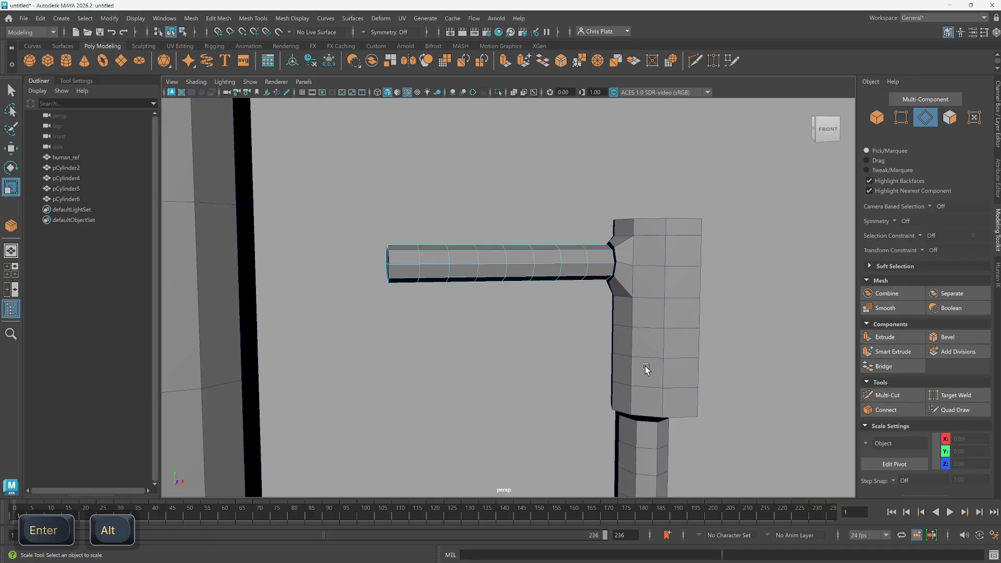
Duplicate the arm, torso and leg objects together and move the copies behind the originals, to X -43.17 and Z -106.10.
{"action": "left_click_drag", "start_coordinate": [645, 367], "coordinate": [596, 298], "text": "alt"}
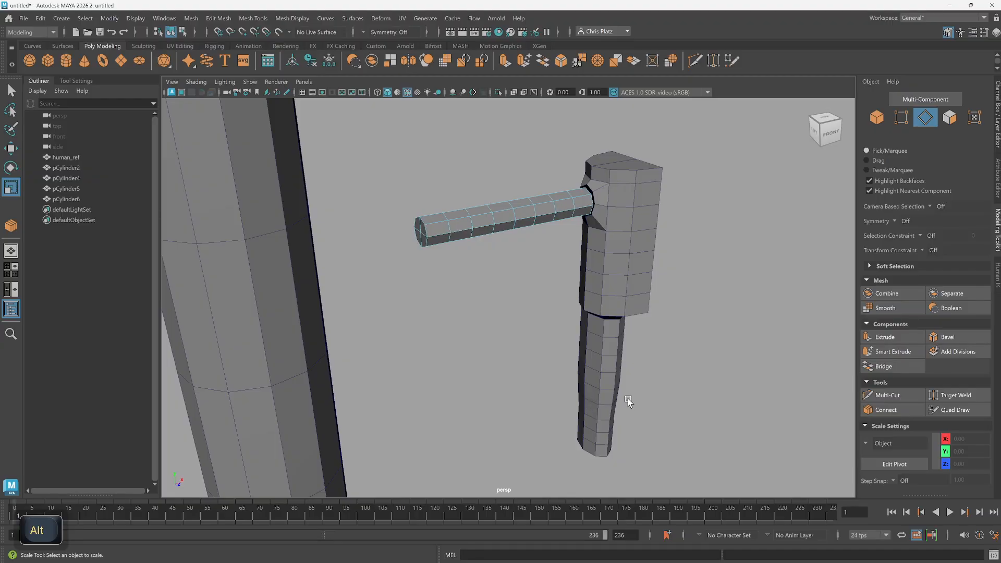
{"action": "left_click_drag", "start_coordinate": [672, 300], "coordinate": [631, 280], "text": "alt"}
{"action": "right_click_drag", "start_coordinate": [601, 243], "coordinate": [622, 221]}
{"action": "scroll", "coordinate": [621, 221], "scroll_direction": "down", "scroll_amount": 2}
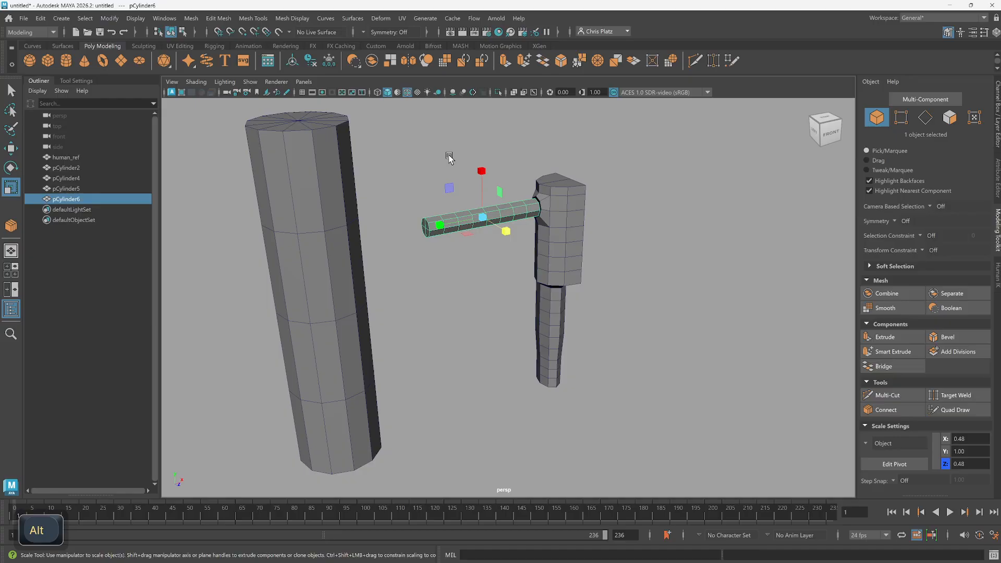
{"action": "left_click_drag", "start_coordinate": [447, 156], "coordinate": [712, 464]}
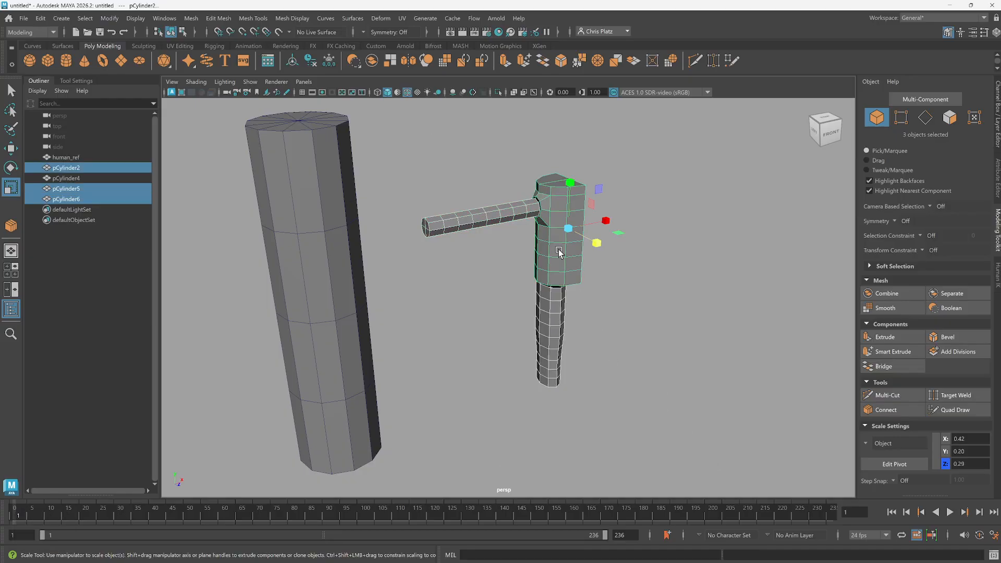
{"action": "key", "text": "ctrl+d"}
{"action": "key", "text": "w"}
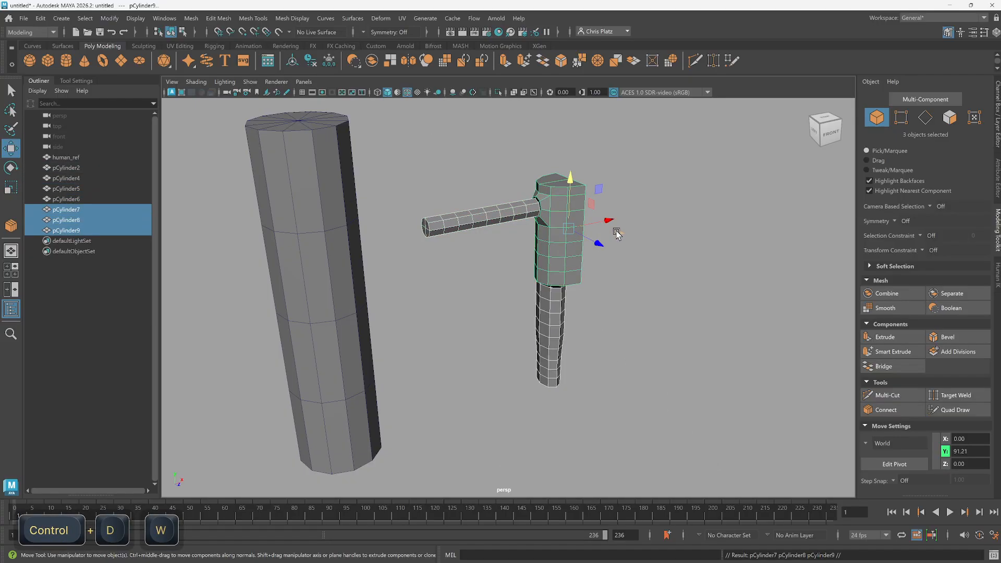
{"action": "left_click_drag", "start_coordinate": [617, 234], "coordinate": [469, 192]}
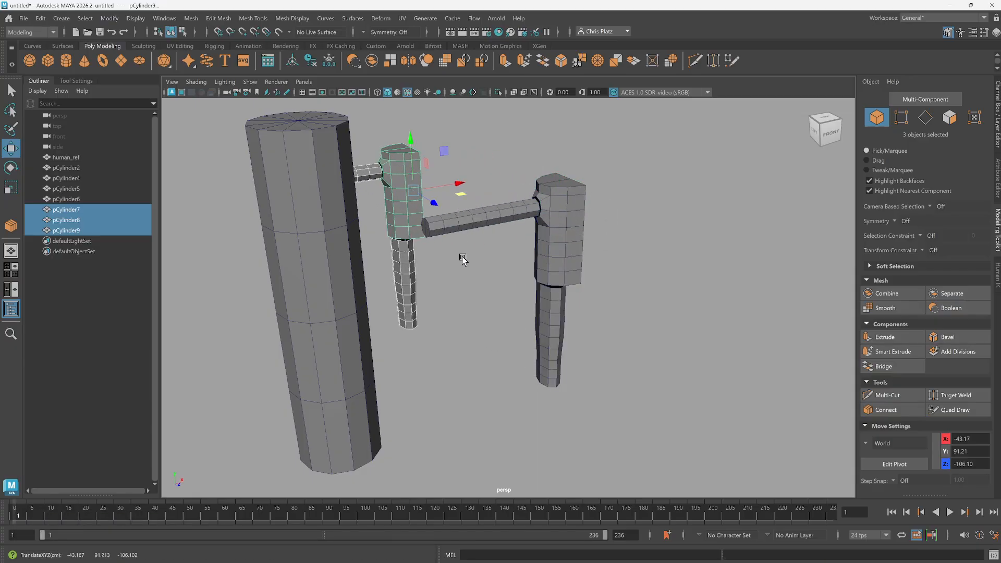
Pick the duplicated leg, torso and arm one at a time to check that they are separate objects.
{"action": "left_click", "coordinate": [411, 269]}
{"action": "left_click", "coordinate": [404, 195]}
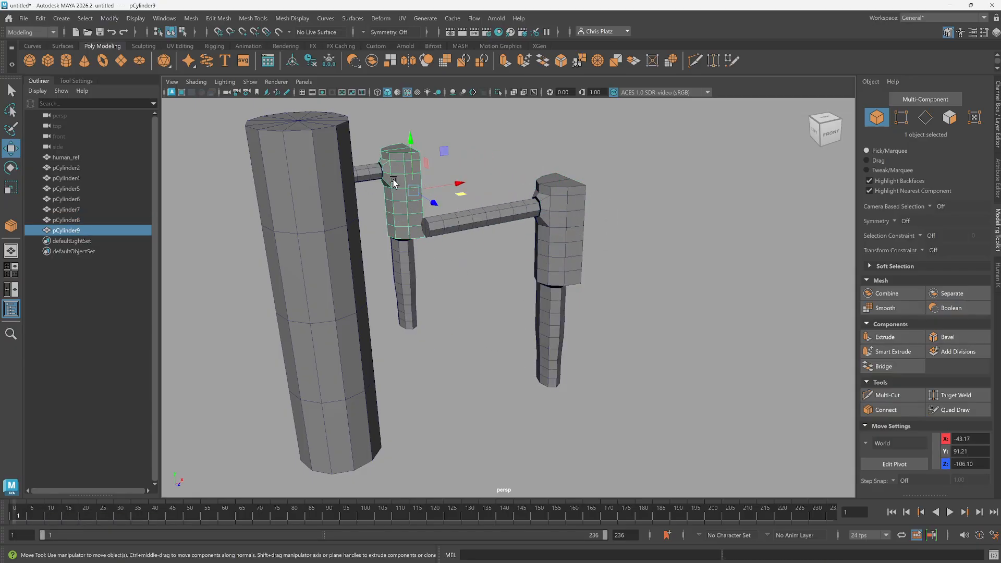
{"action": "left_click", "coordinate": [361, 168]}
{"action": "left_click", "coordinate": [405, 271]}
{"action": "left_click", "coordinate": [411, 199]}
{"action": "left_click_drag", "start_coordinate": [554, 305], "coordinate": [524, 290], "text": "alt"}
{"action": "scroll", "coordinate": [583, 347], "scroll_direction": "up", "scroll_amount": 4}
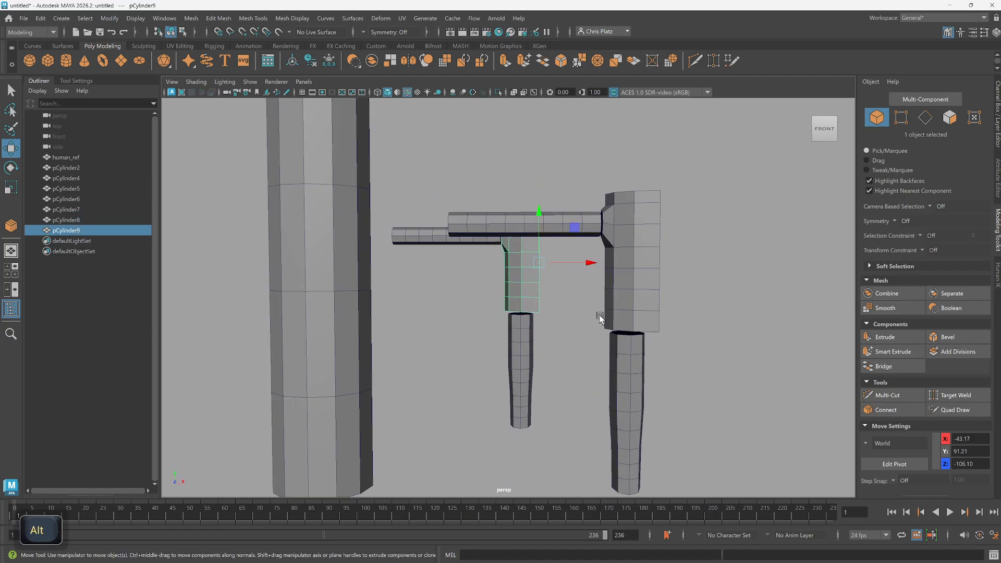
{"action": "right_click_drag", "start_coordinate": [600, 318], "coordinate": [627, 329], "text": "alt"}
{"action": "middle_click_drag", "start_coordinate": [627, 329], "coordinate": [555, 275], "text": "alt"}
Examine the original torso and its joints with the arm and leg from the side and the front.
{"action": "left_click", "coordinate": [565, 235]}
{"action": "left_click_drag", "start_coordinate": [565, 237], "coordinate": [628, 248], "text": "alt"}
{"action": "right_click_drag", "start_coordinate": [545, 250], "coordinate": [564, 245], "text": "alt"}
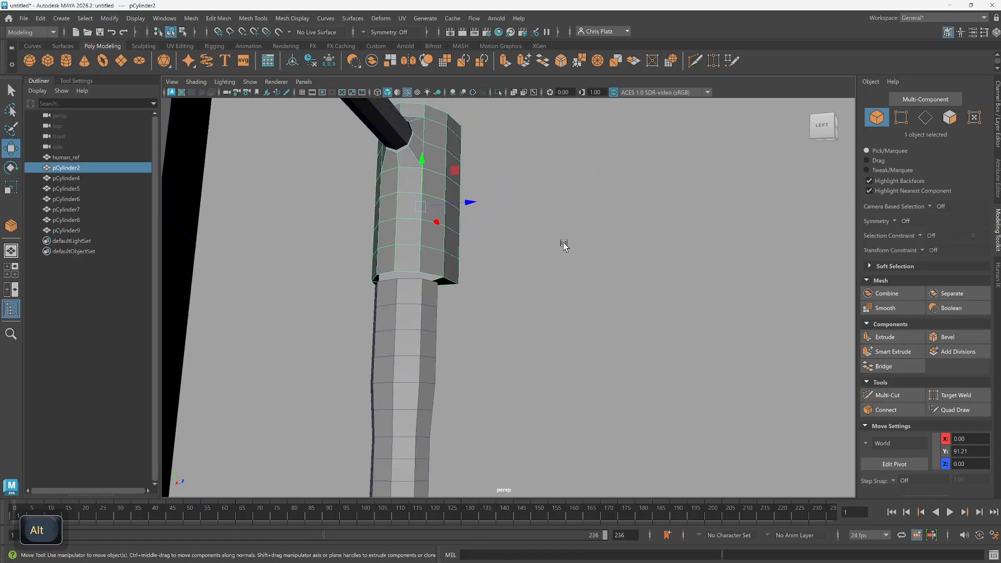
{"action": "left_click_drag", "start_coordinate": [564, 245], "coordinate": [542, 311], "text": "alt"}
{"action": "right_click_drag", "start_coordinate": [543, 310], "coordinate": [671, 440], "text": "alt"}
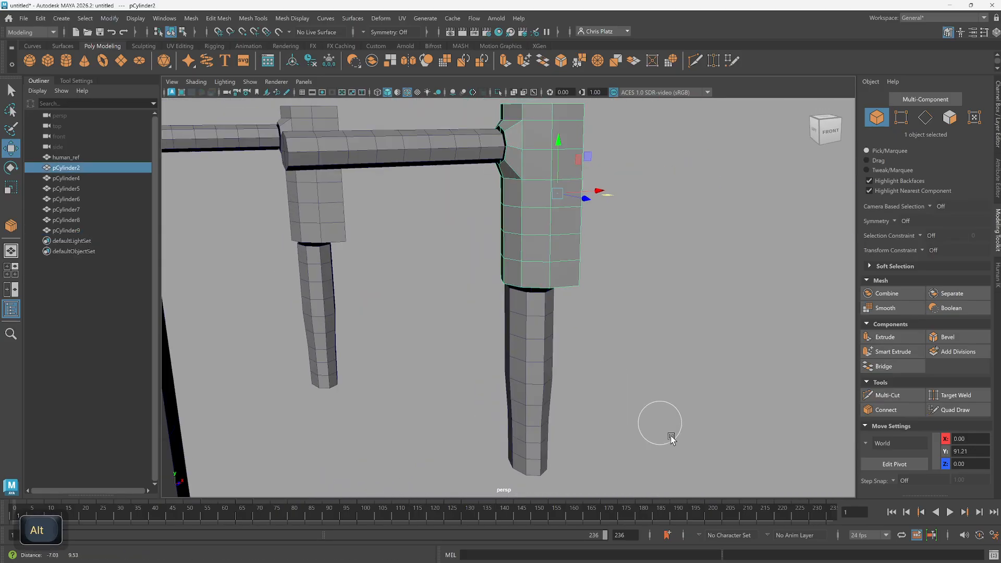
{"action": "middle_click_drag", "start_coordinate": [671, 440], "coordinate": [696, 461], "text": "alt"}
{"action": "middle_click_drag", "start_coordinate": [628, 331], "coordinate": [707, 312], "text": "alt"}
{"action": "left_click_drag", "start_coordinate": [706, 312], "coordinate": [655, 312], "text": "alt"}
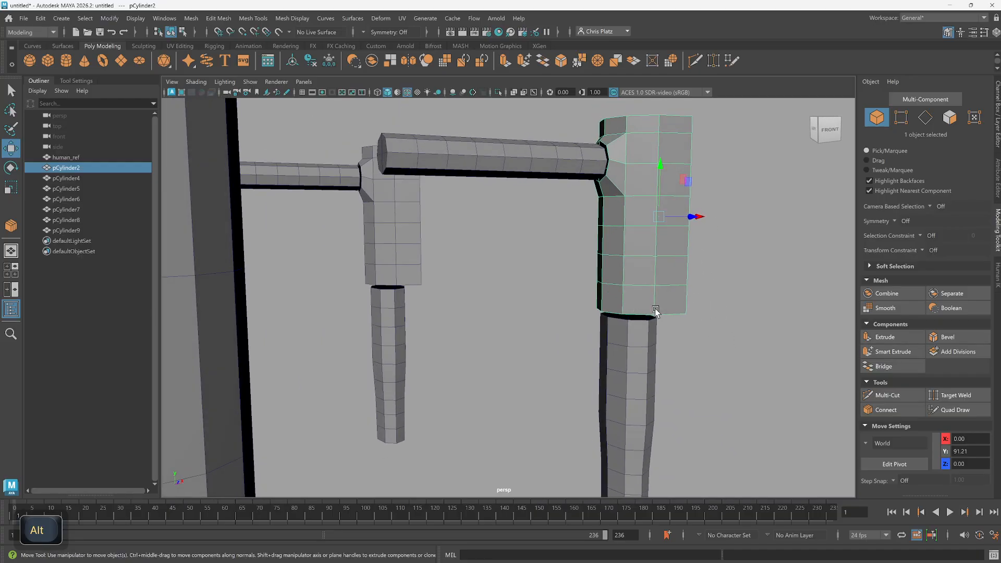
{"action": "right_click_drag", "start_coordinate": [655, 311], "coordinate": [659, 323], "text": "alt"}
Select the original torso, arm and leg and combine them into one mesh.
{"action": "left_click_drag", "start_coordinate": [659, 323], "coordinate": [596, 449], "text": "alt"}
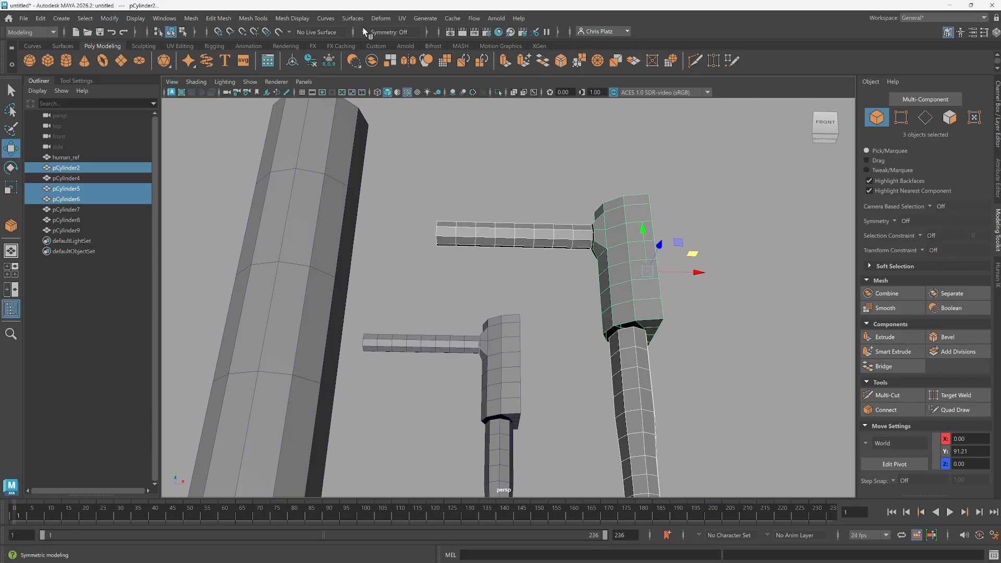
{"action": "left_click", "coordinate": [191, 18]}
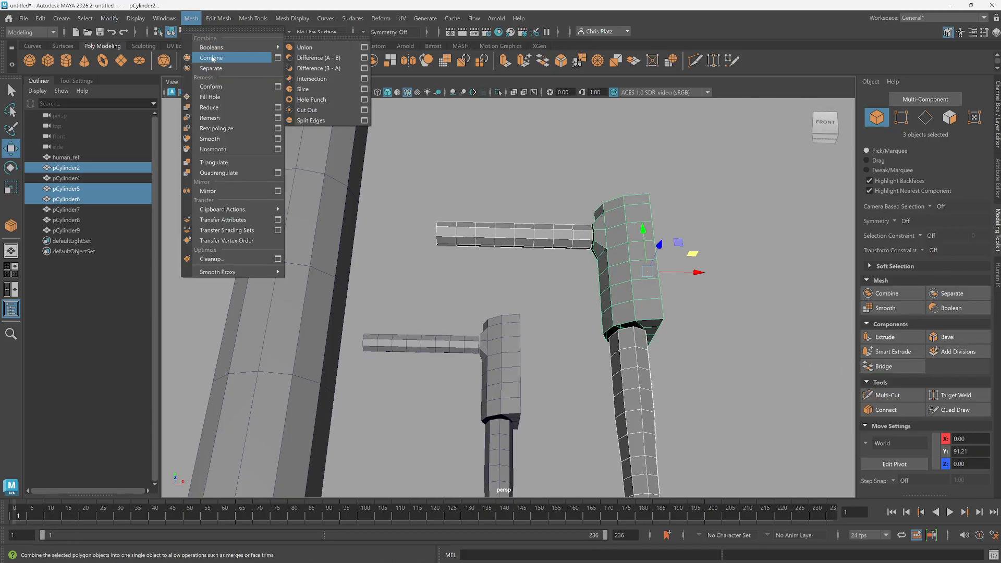
{"action": "left_click", "coordinate": [219, 57]}
{"action": "scroll", "coordinate": [686, 365], "scroll_direction": "up", "scroll_amount": 3}
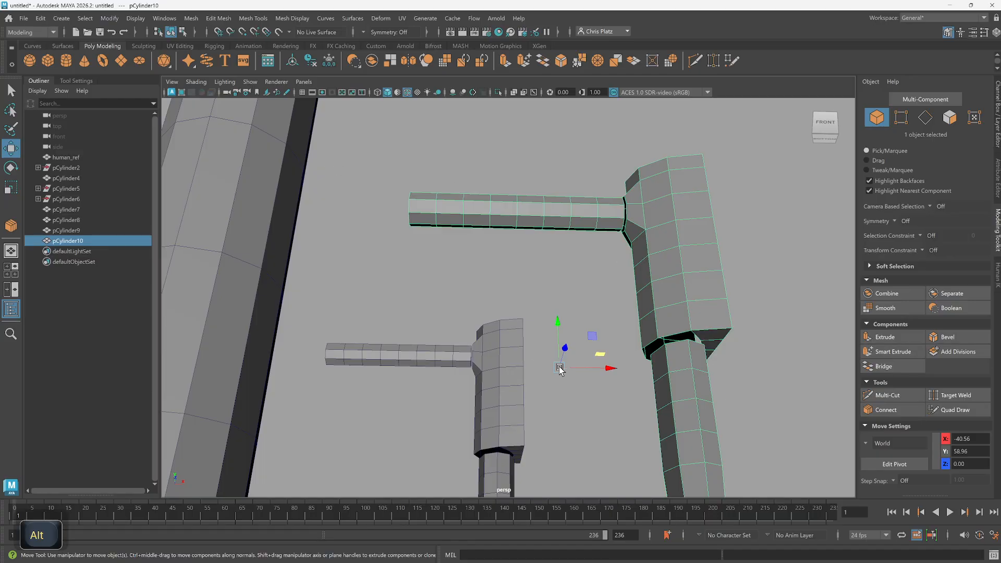
In the front view, snap the combined mesh's pivot to the grid at the world origin.
{"action": "key", "text": "space"}
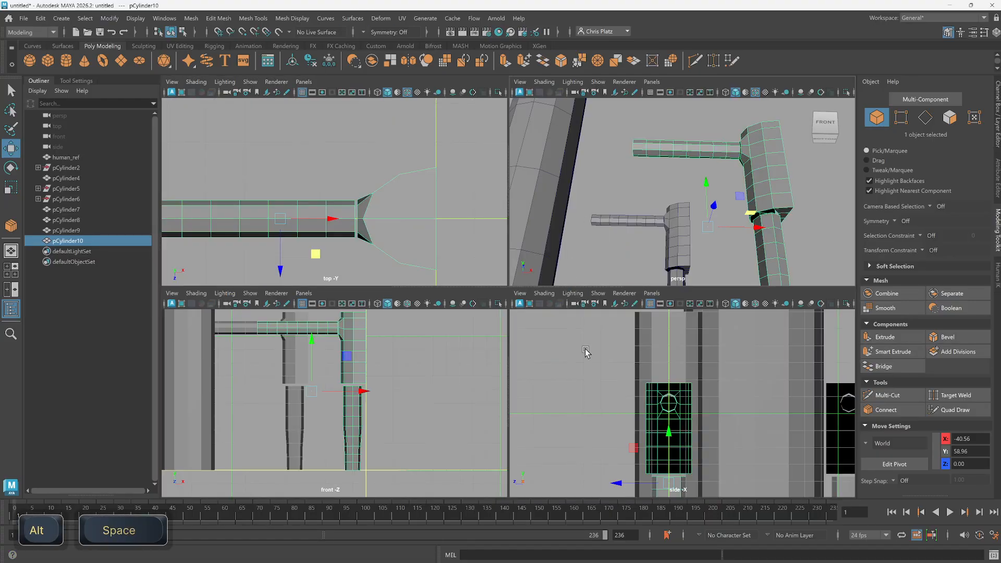
{"action": "key", "text": "space"}
{"action": "key", "text": "alt+b"}
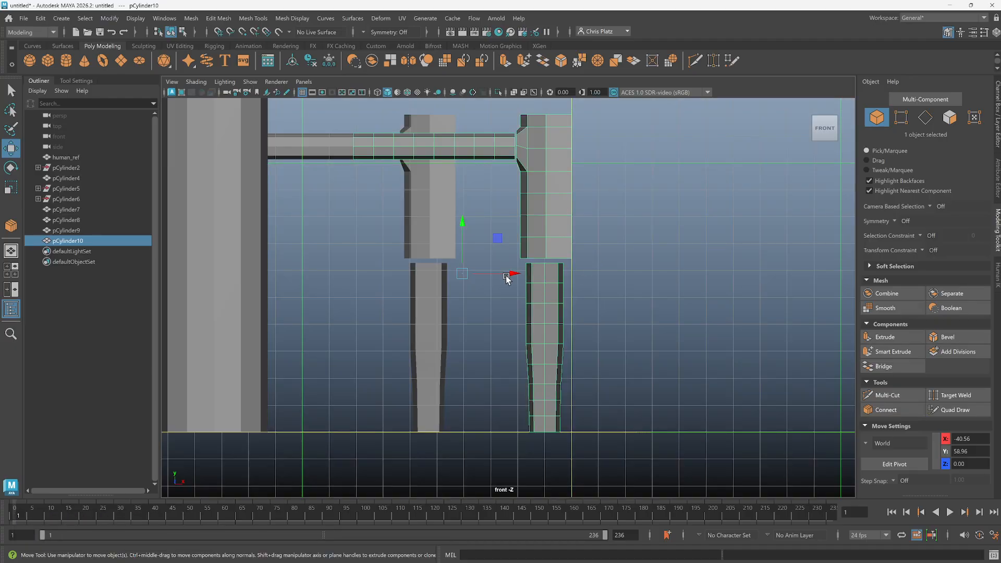
{"action": "key", "text": "d"}
{"action": "key", "text": "x"}
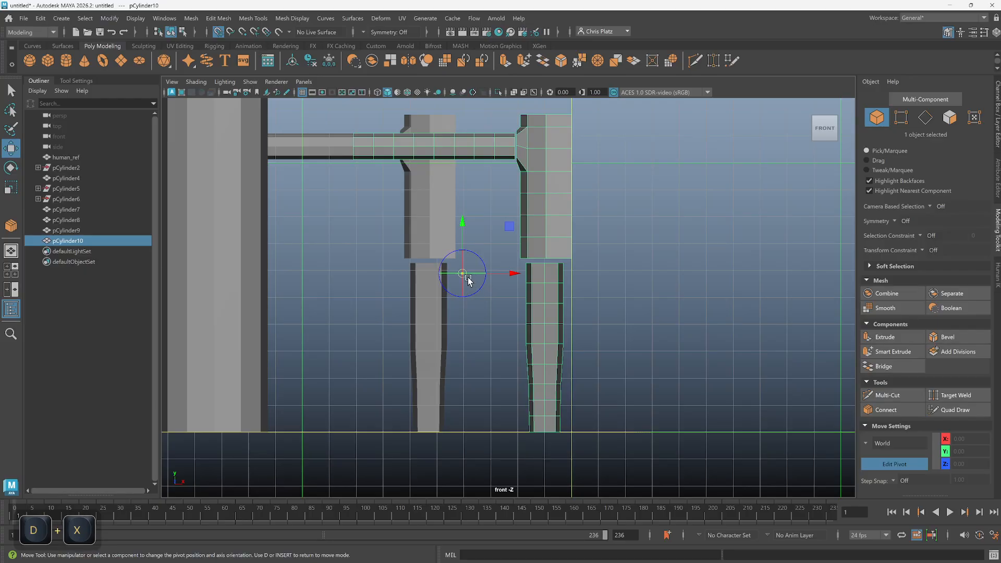
{"action": "left_click_drag", "start_coordinate": [466, 278], "coordinate": [568, 432]}
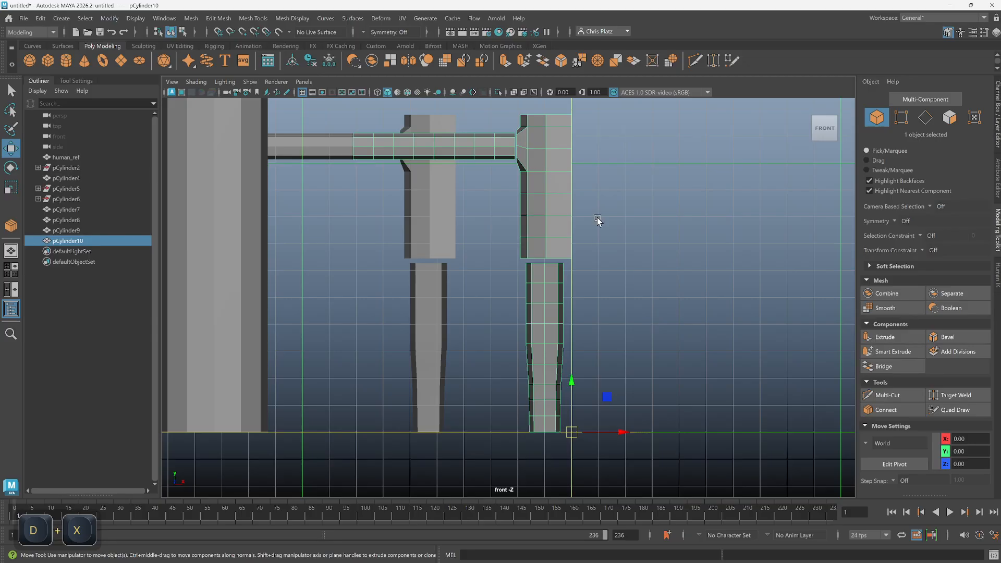
Check the placement of the combined mesh's pivot in the side, front and perspective views.
{"action": "key", "text": "space"}
{"action": "key", "text": "space"}
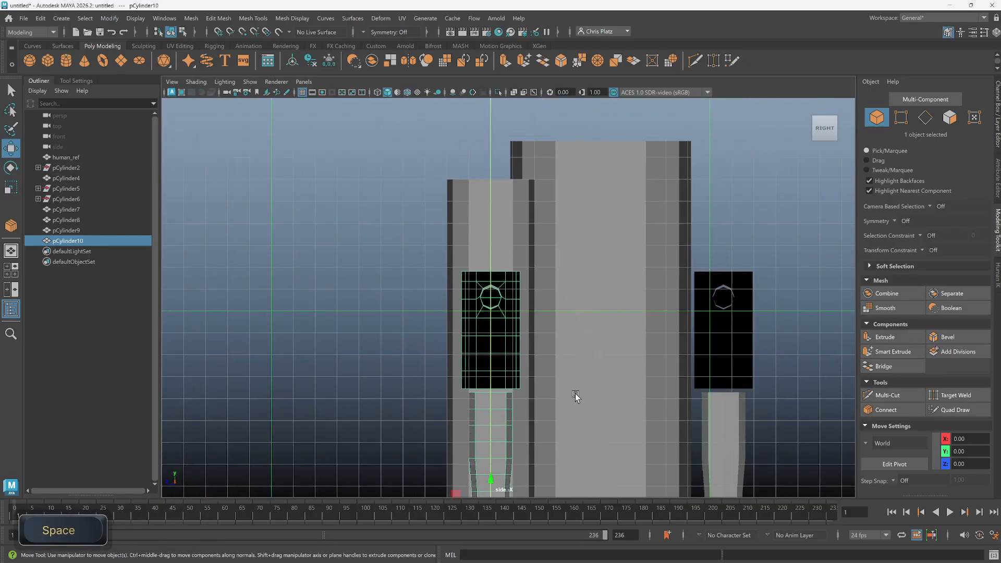
{"action": "scroll", "coordinate": [575, 396], "scroll_direction": "down", "scroll_amount": 3}
{"action": "scroll", "coordinate": [511, 403], "scroll_direction": "up", "scroll_amount": 2}
{"action": "key", "text": "space"}
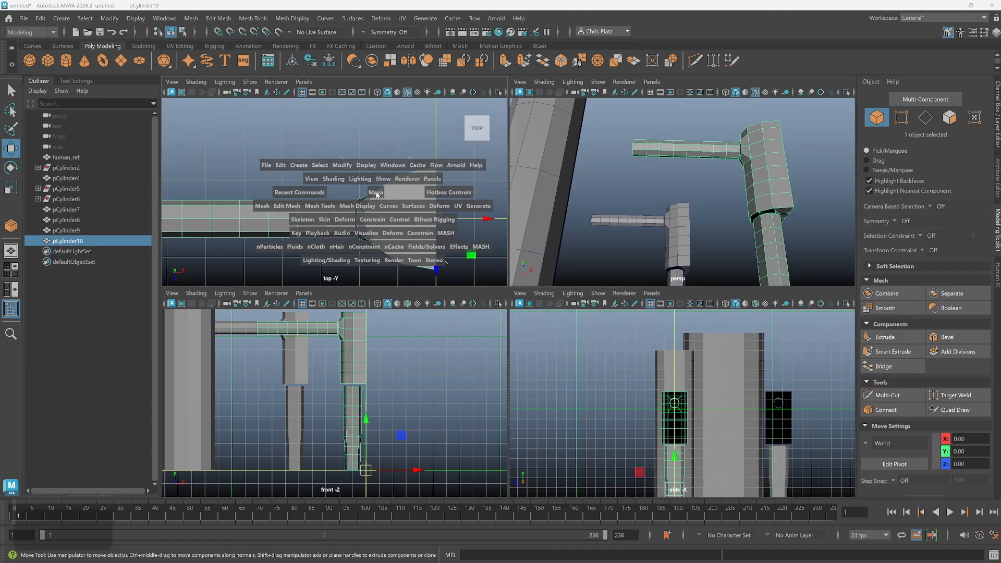
{"action": "key", "text": "space"}
{"action": "key", "text": "space"}
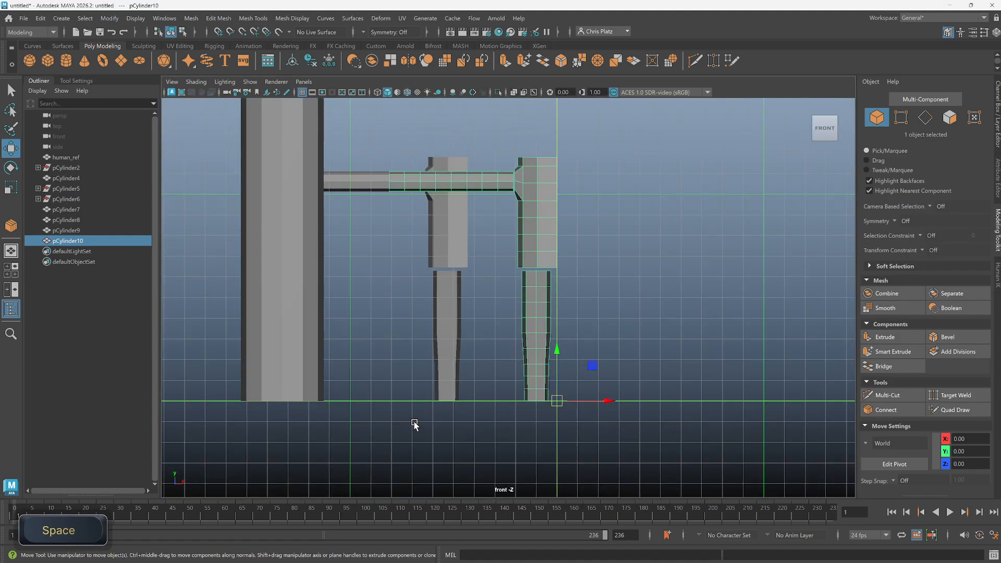
{"action": "scroll", "coordinate": [592, 335], "scroll_direction": "up", "scroll_amount": 2}
{"action": "key", "text": "space"}
{"action": "left_click_drag", "start_coordinate": [725, 172], "coordinate": [700, 239], "text": "alt"}
{"action": "key", "text": "space"}
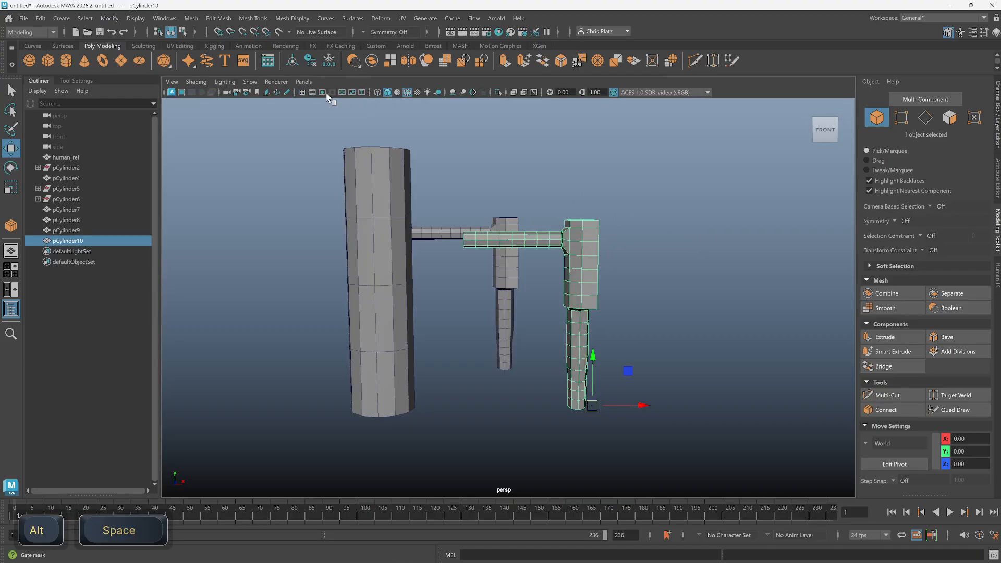
Show the grid in the perspective view and freeze the combined mesh's transformations.
{"action": "left_click", "coordinate": [302, 92]}
{"action": "left_click", "coordinate": [329, 60]}
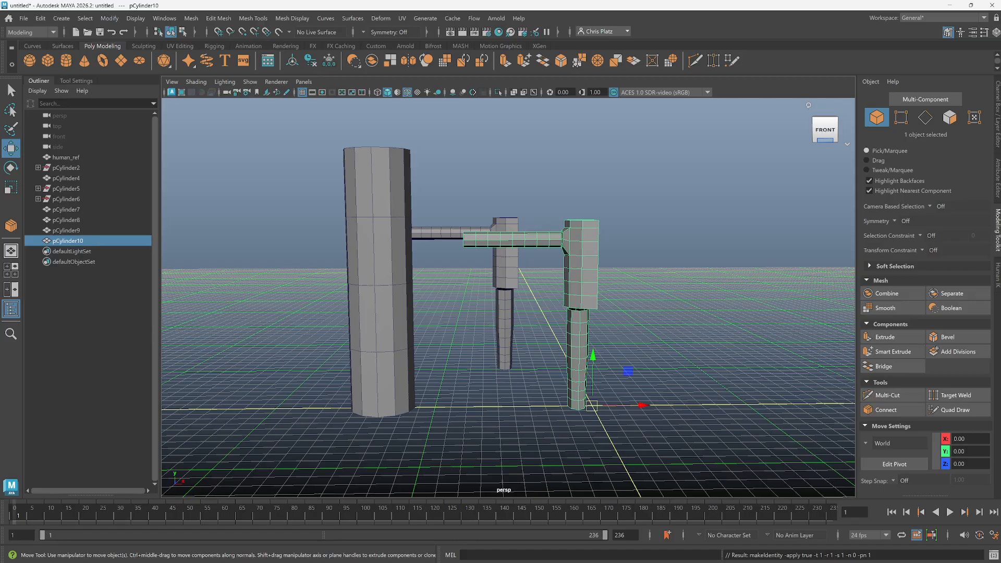
Review the combined mesh's transform channels and input nodes, and delete its construction history.
{"action": "left_click", "coordinate": [996, 110]}
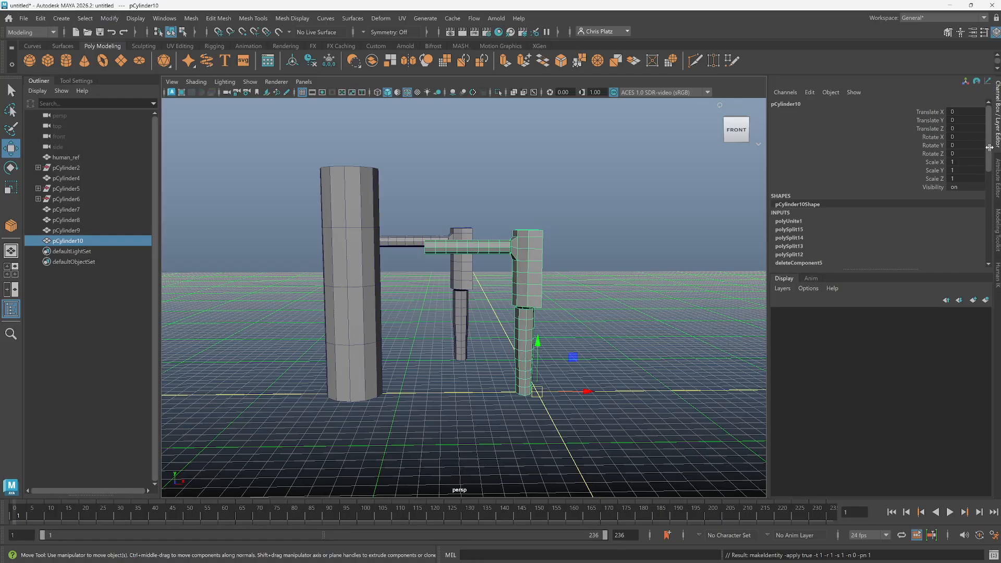
{"action": "left_click_drag", "start_coordinate": [989, 128], "coordinate": [988, 93]}
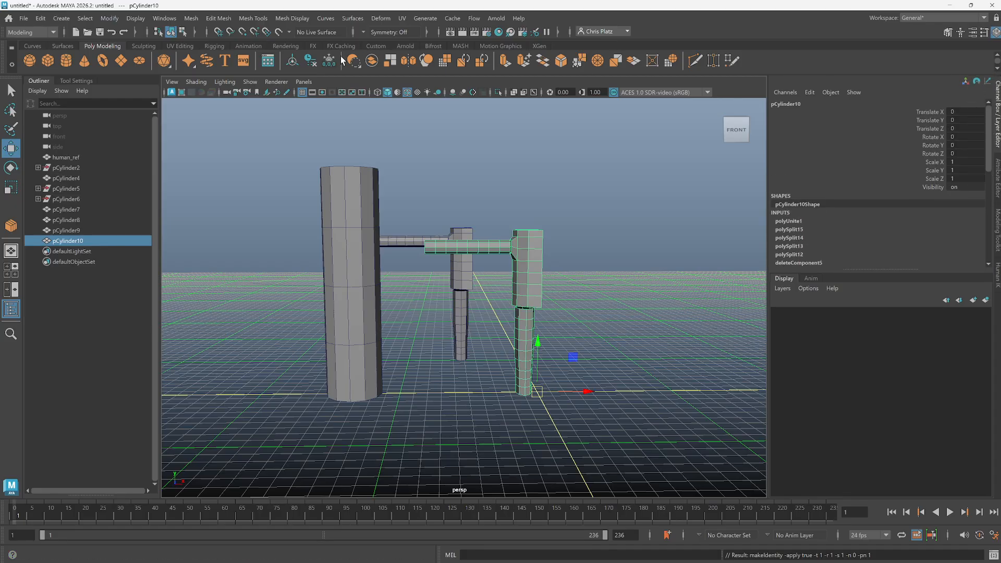
{"action": "left_click", "coordinate": [312, 62]}
In vertex mode, target-weld two vertices of the torso's bottom opening onto the leg's top rim on the inner side.
{"action": "left_click_drag", "start_coordinate": [529, 286], "coordinate": [543, 302], "text": "alt"}
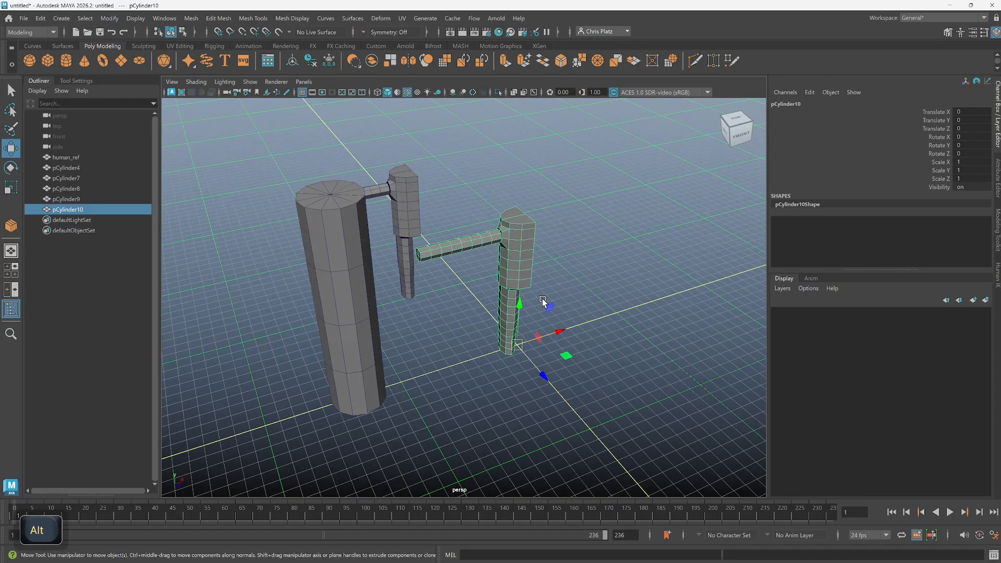
{"action": "scroll", "coordinate": [544, 299], "scroll_direction": "up", "scroll_amount": 5}
{"action": "scroll", "coordinate": [547, 312], "scroll_direction": "up", "scroll_amount": 3}
{"action": "left_click_drag", "start_coordinate": [541, 362], "coordinate": [579, 318], "text": "alt"}
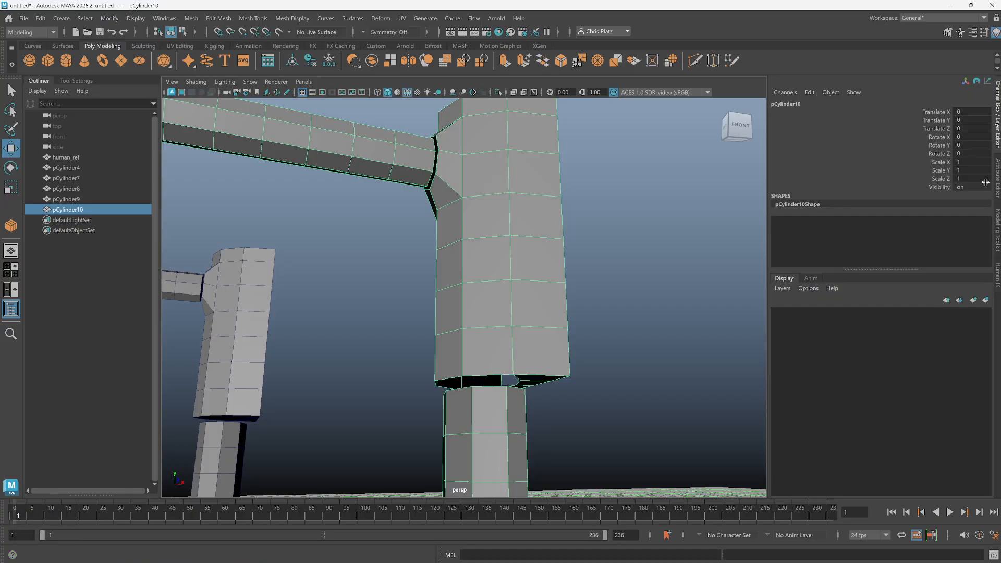
{"action": "left_click", "coordinate": [997, 229]}
{"action": "left_click_drag", "start_coordinate": [673, 329], "coordinate": [562, 328], "text": "alt"}
{"action": "right_click_drag", "start_coordinate": [563, 327], "coordinate": [546, 324]}
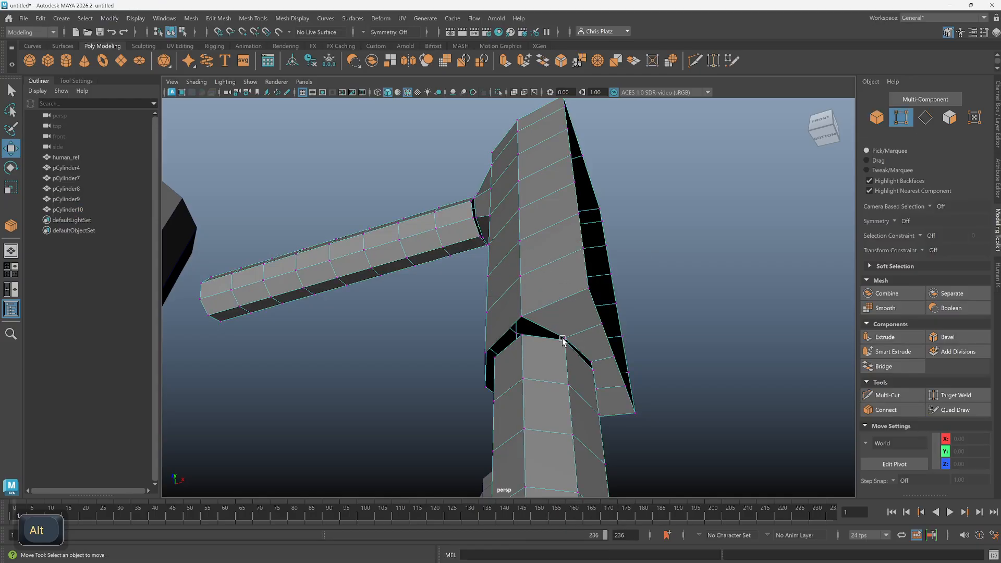
{"action": "left_click", "coordinate": [978, 399]}
{"action": "left_click_drag", "start_coordinate": [641, 351], "coordinate": [528, 320], "text": "alt"}
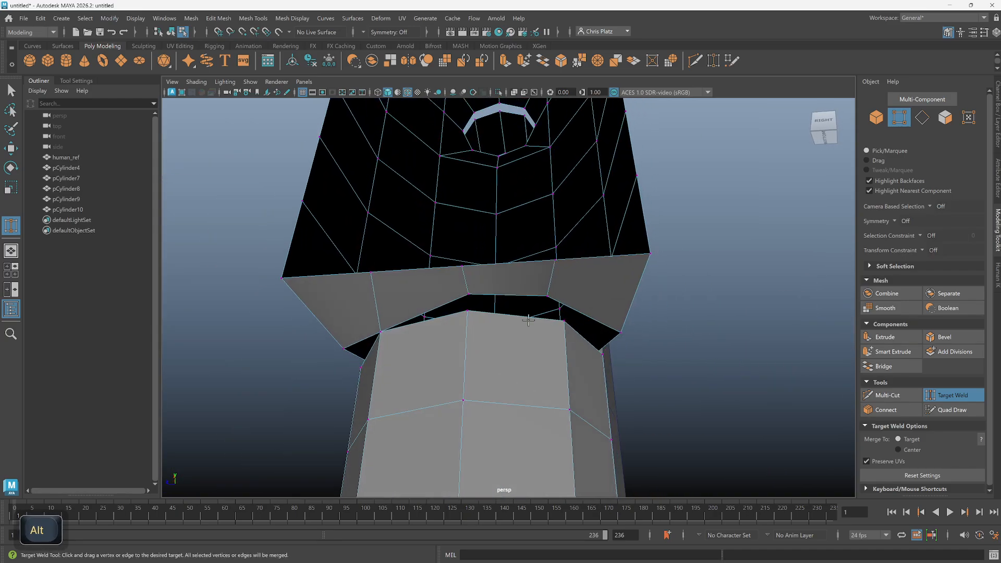
{"action": "left_click_drag", "start_coordinate": [470, 295], "coordinate": [467, 312]}
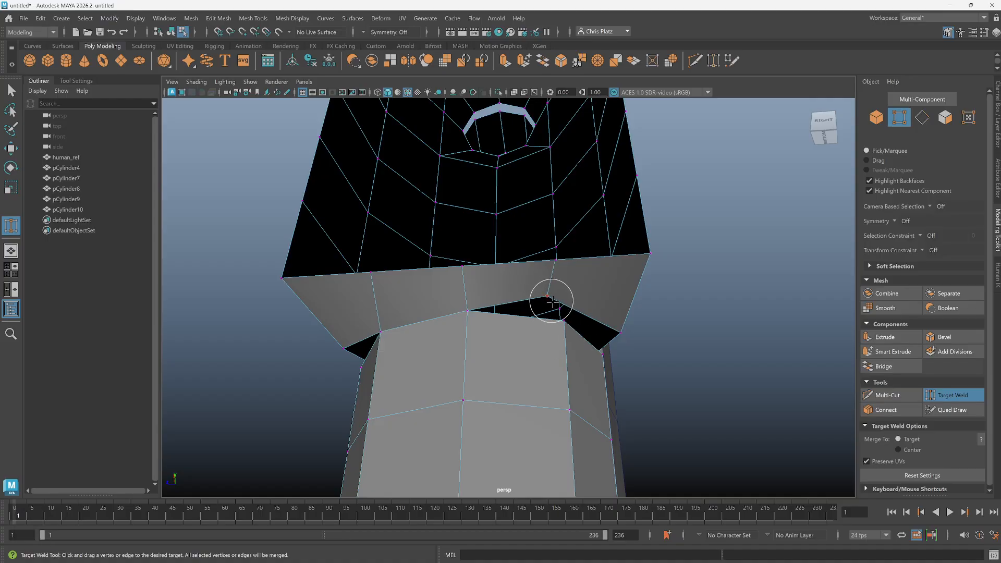
{"action": "left_click_drag", "start_coordinate": [567, 321], "coordinate": [566, 322]}
Target-weld the remaining vertices of the torso's bottom opening onto the leg's top rim around the back, outer side and front.
{"action": "left_click_drag", "start_coordinate": [710, 358], "coordinate": [671, 353], "text": "alt"}
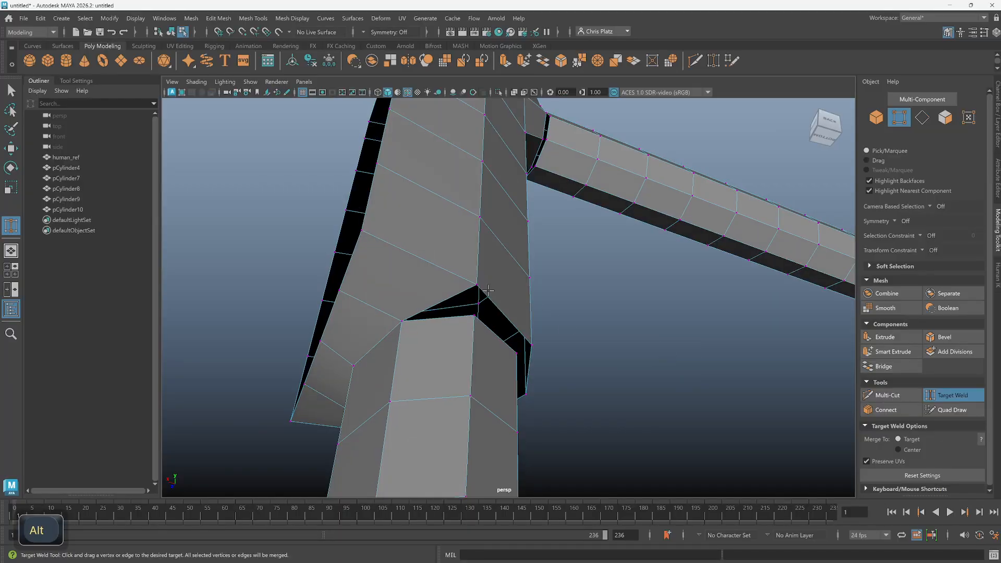
{"action": "left_click_drag", "start_coordinate": [475, 285], "coordinate": [445, 395]}
{"action": "left_click_drag", "start_coordinate": [531, 365], "coordinate": [528, 394]}
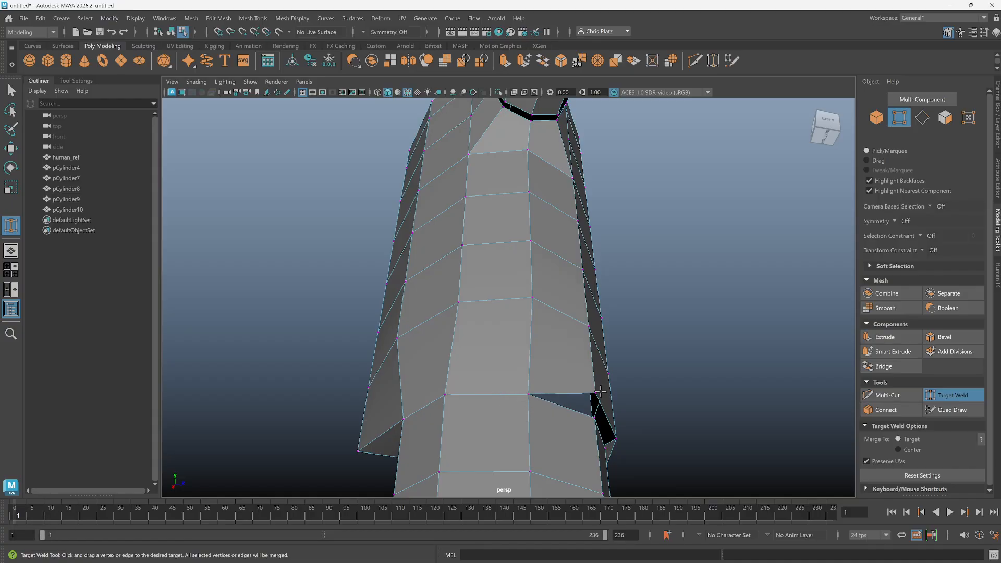
{"action": "left_click_drag", "start_coordinate": [595, 395], "coordinate": [625, 396]}
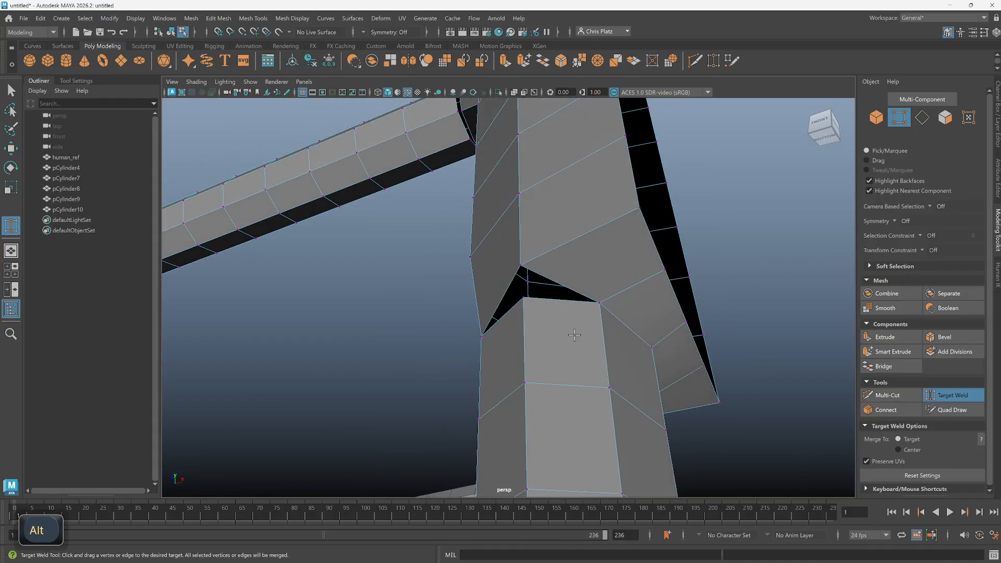
{"action": "left_click_drag", "start_coordinate": [521, 279], "coordinate": [523, 298]}
Target-weld the vertices around the torso's shoulder opening onto the arm's end rim on the front, underside, back and top.
{"action": "scroll", "coordinate": [546, 296], "scroll_direction": "down", "scroll_amount": 5}
{"action": "left_click_drag", "start_coordinate": [518, 249], "coordinate": [507, 272], "text": "alt"}
{"action": "right_click_drag", "start_coordinate": [507, 272], "coordinate": [624, 302], "text": "alt"}
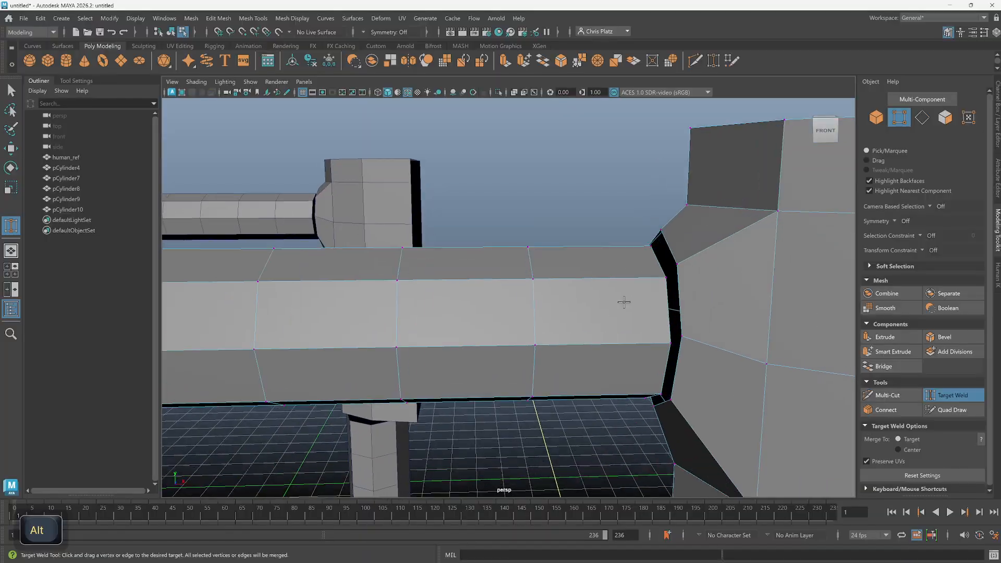
{"action": "left_click_drag", "start_coordinate": [675, 265], "coordinate": [659, 279]}
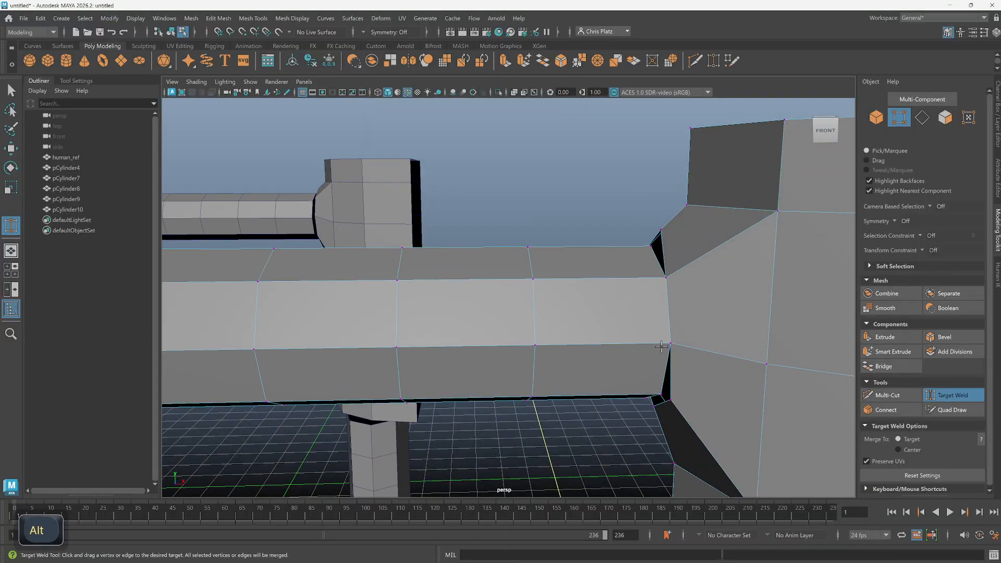
{"action": "left_click_drag", "start_coordinate": [657, 388], "coordinate": [725, 360], "text": "alt"}
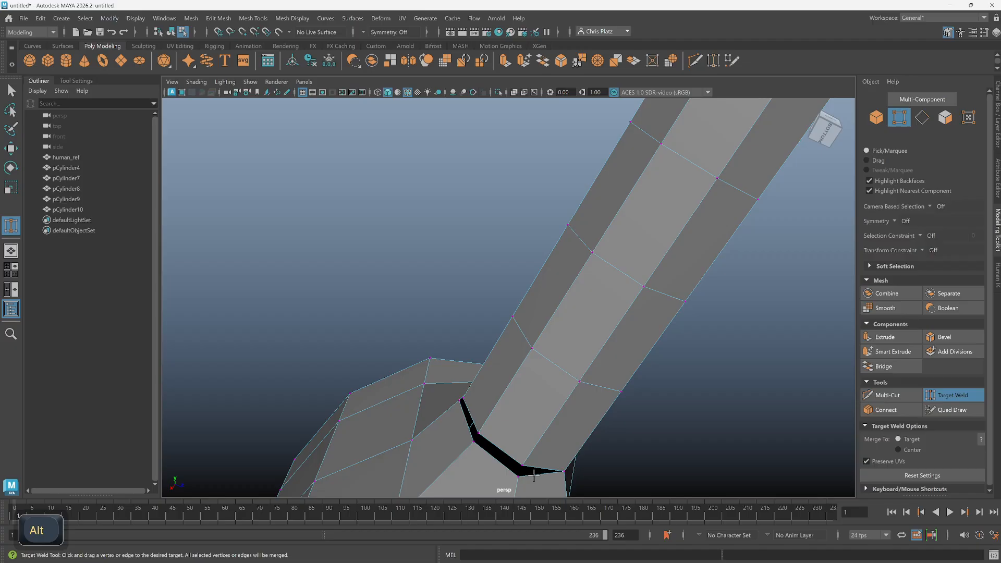
{"action": "left_click_drag", "start_coordinate": [515, 476], "coordinate": [485, 443]}
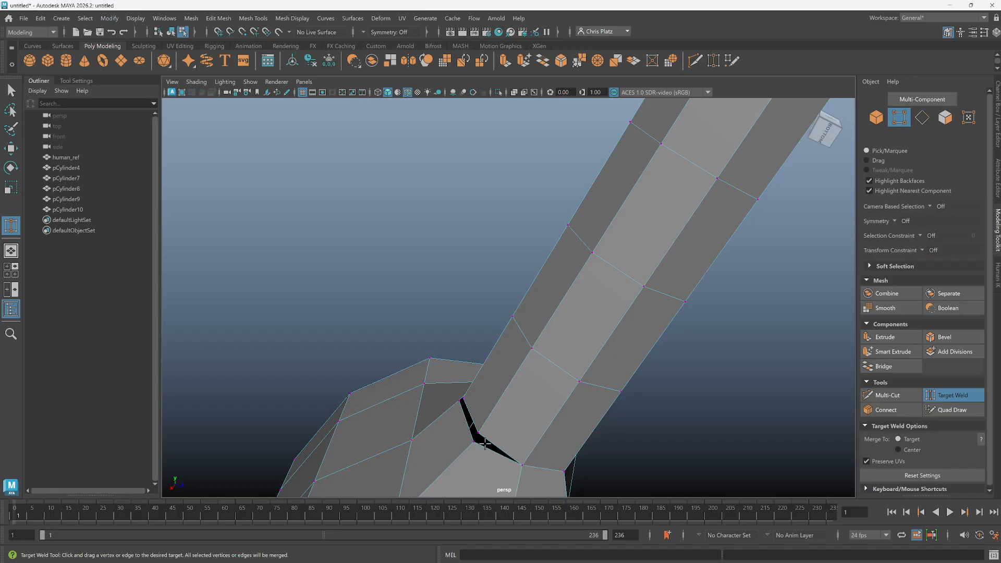
{"action": "left_click_drag", "start_coordinate": [513, 411], "coordinate": [382, 328], "text": "alt"}
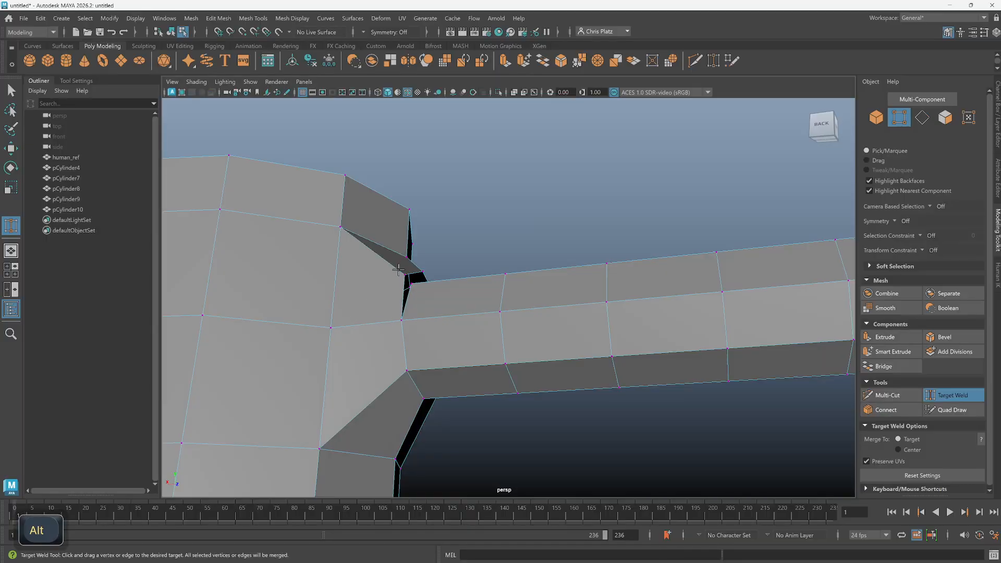
{"action": "left_click_drag", "start_coordinate": [404, 276], "coordinate": [543, 237]}
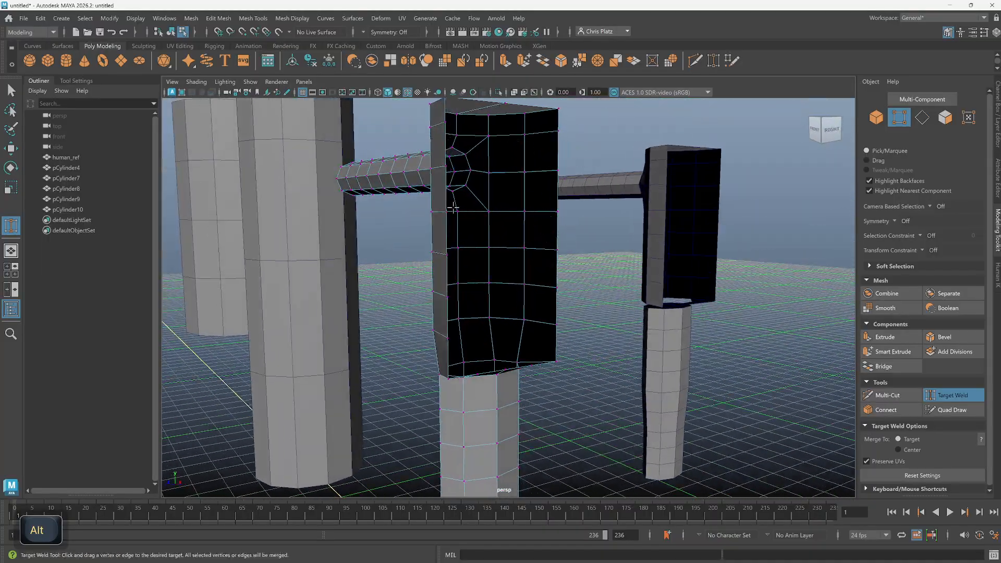
Leave the Target Weld tool, return the welded half body to object mode and deselect it.
{"action": "left_click_drag", "start_coordinate": [464, 214], "coordinate": [491, 237], "text": "alt"}
{"action": "left_click_drag", "start_coordinate": [710, 290], "coordinate": [770, 348], "text": "alt"}
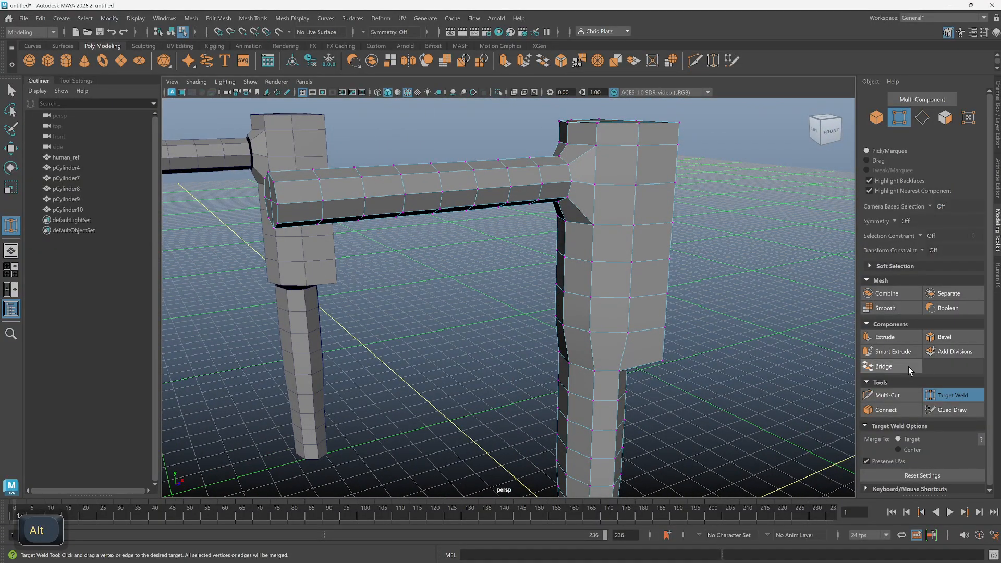
{"action": "key", "text": "q"}
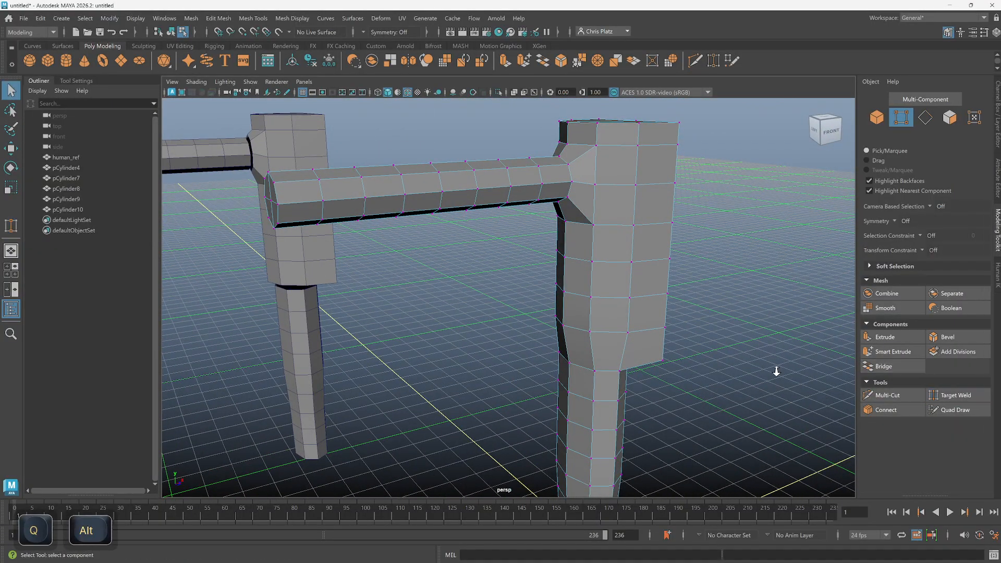
{"action": "left_click_drag", "start_coordinate": [782, 368], "coordinate": [593, 371], "text": "alt"}
{"action": "right_click_drag", "start_coordinate": [547, 276], "coordinate": [606, 233]}
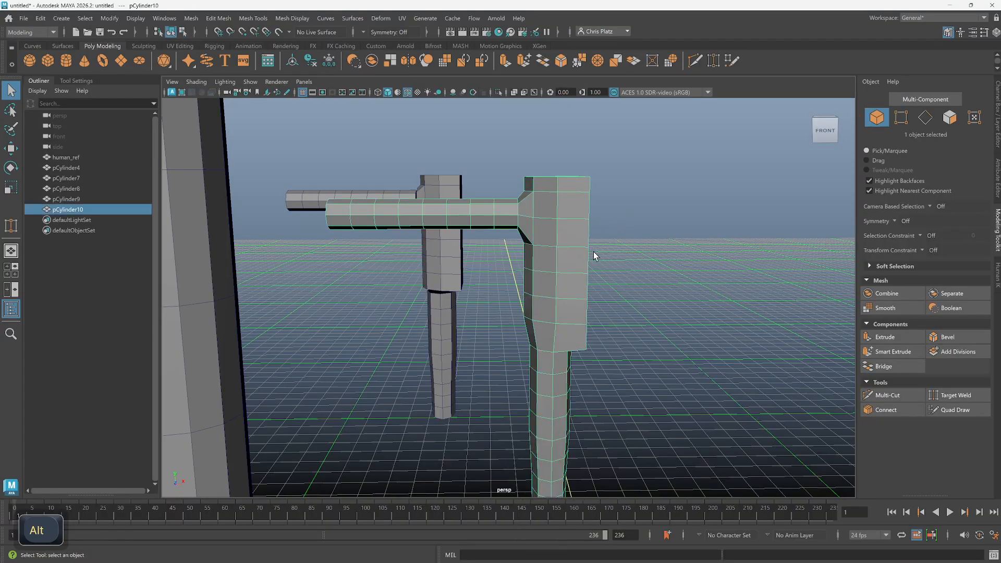
{"action": "scroll", "coordinate": [605, 364], "scroll_direction": "down", "scroll_amount": 3}
{"action": "left_click_drag", "start_coordinate": [605, 364], "coordinate": [592, 380], "text": "alt"}
{"action": "left_click", "coordinate": [500, 367]}
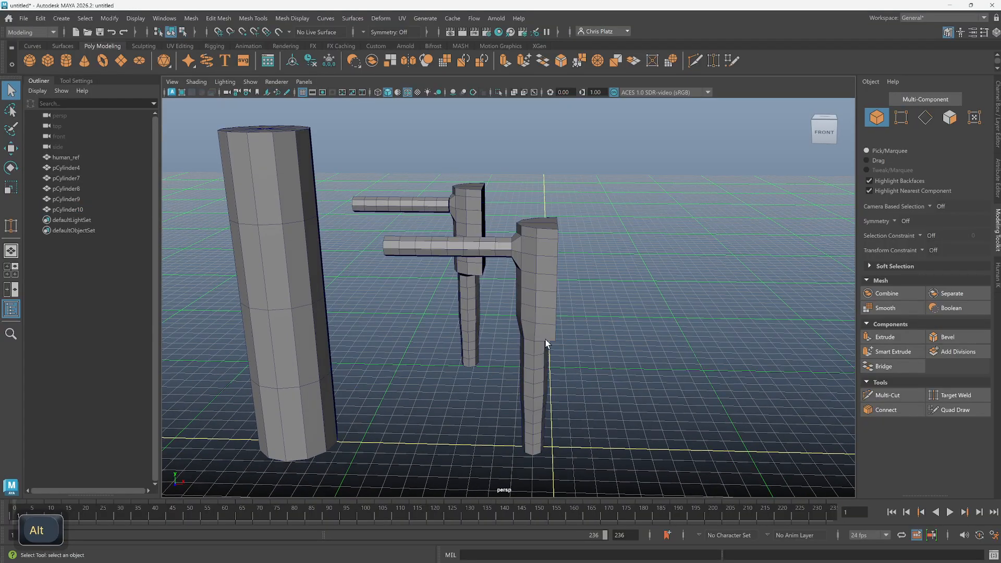
In vertex mode, move two vertices of the torso's open centre edge off line along X, one outward and one inward.
{"action": "left_click", "coordinate": [545, 339]}
{"action": "key", "text": "w"}
{"action": "left_click_drag", "start_coordinate": [545, 339], "coordinate": [583, 392], "text": "alt"}
{"action": "left_click_drag", "start_coordinate": [584, 350], "coordinate": [553, 261], "text": "alt"}
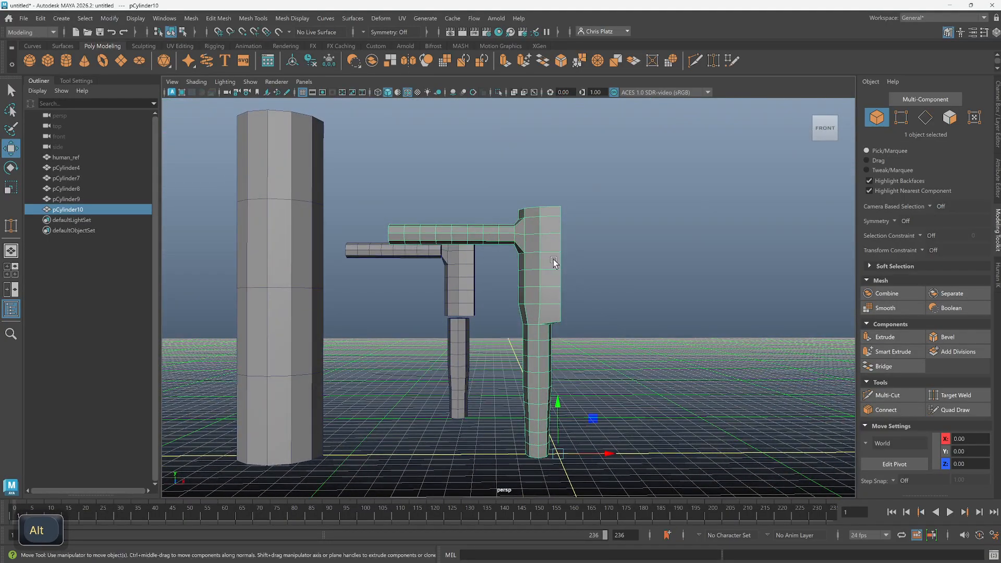
{"action": "right_click_drag", "start_coordinate": [543, 259], "coordinate": [596, 252]}
{"action": "mouse_move", "coordinate": [597, 252]}
{"action": "left_mouse_down", "text": "alt"}
{"action": "mouse_move", "coordinate": [543, 250]}
{"action": "mouse_move", "coordinate": [580, 245]}
{"action": "left_mouse_up", "text": "alt"}
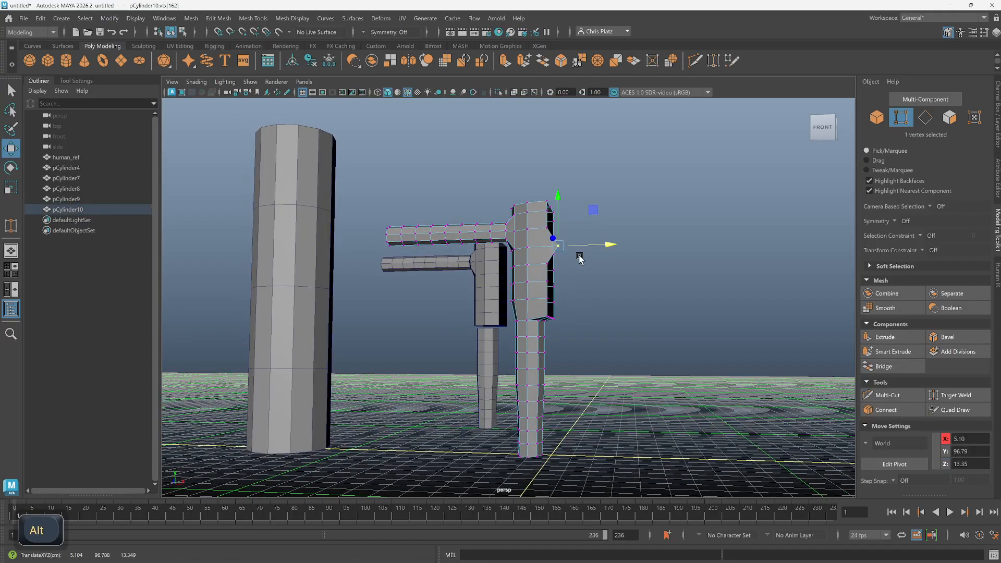
{"action": "left_click", "coordinate": [553, 285]}
{"action": "left_click_drag", "start_coordinate": [576, 286], "coordinate": [576, 344]}
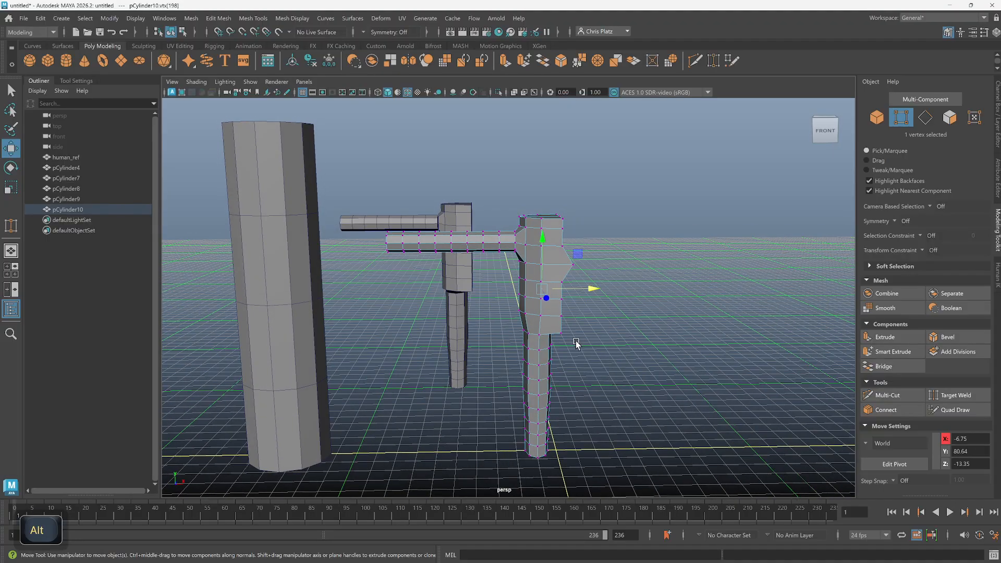
In the front view, turn on X-ray display and select all vertices of the torso's open centre edge, including the two displaced ones.
{"action": "left_click_drag", "start_coordinate": [562, 298], "coordinate": [573, 294], "text": "alt"}
{"action": "key", "text": "space"}
{"action": "key", "text": "space"}
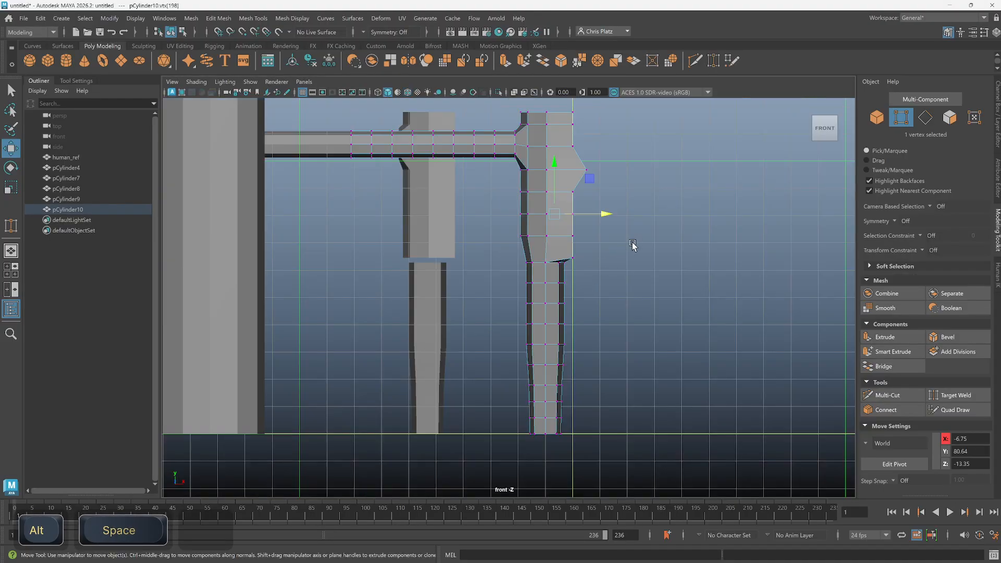
{"action": "middle_click_drag", "start_coordinate": [631, 250], "coordinate": [587, 389], "text": "alt"}
{"action": "scroll", "coordinate": [585, 350], "scroll_direction": "down", "scroll_amount": 1}
{"action": "scroll", "coordinate": [586, 291], "scroll_direction": "up", "scroll_amount": 3}
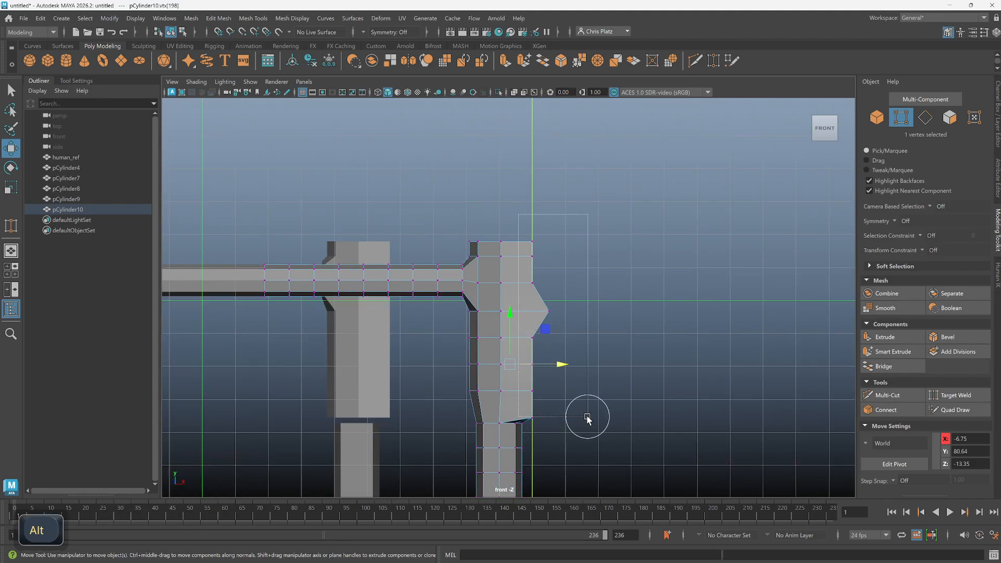
{"action": "left_click_drag", "start_coordinate": [587, 418], "coordinate": [593, 420]}
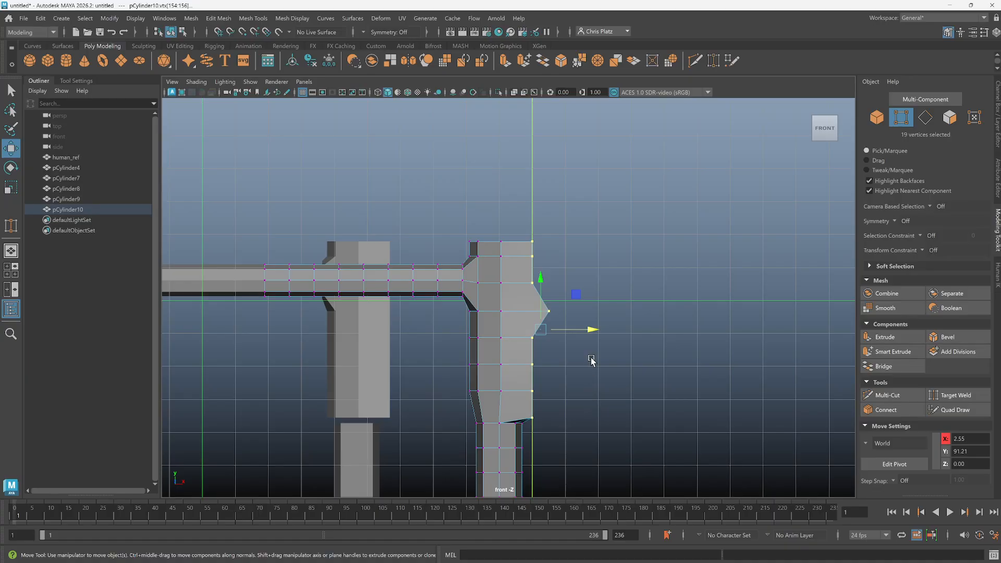
{"action": "left_click", "coordinate": [514, 91]}
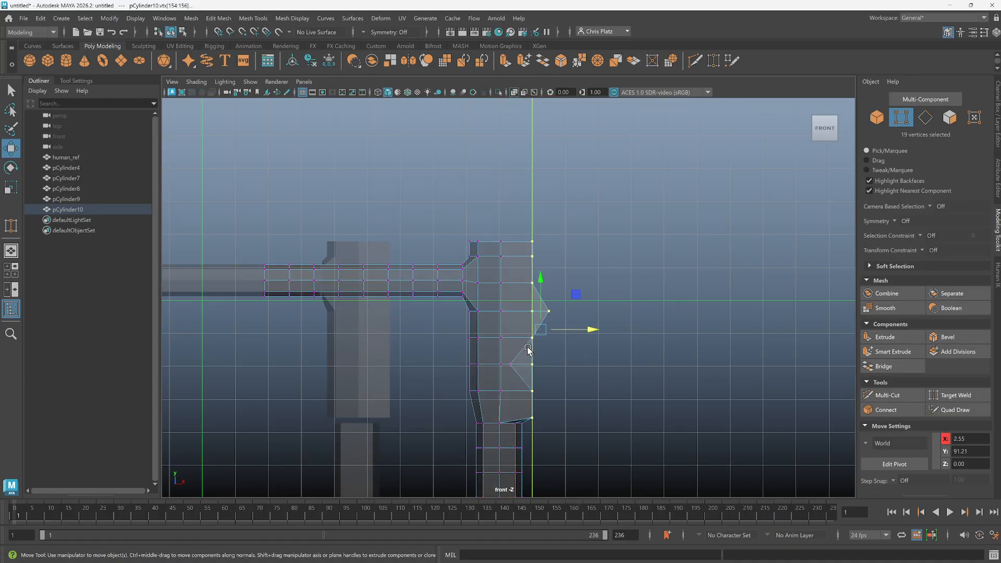
{"action": "left_click", "coordinate": [510, 363], "text": "ctrl+shift"}
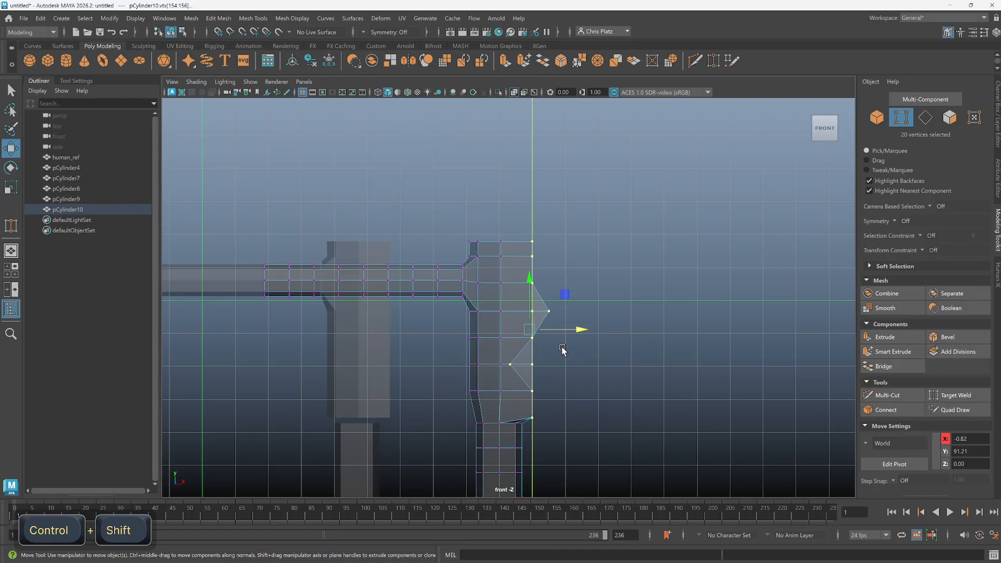
Scale the selected centre-edge vertices flat along X and snap them onto the centre grid line at X 0.
{"action": "key", "text": "r"}
{"action": "left_click_drag", "start_coordinate": [577, 330], "coordinate": [416, 329]}
{"action": "scroll", "coordinate": [521, 318], "scroll_direction": "up", "scroll_amount": 2}
{"action": "scroll", "coordinate": [542, 331], "scroll_direction": "up", "scroll_amount": 2}
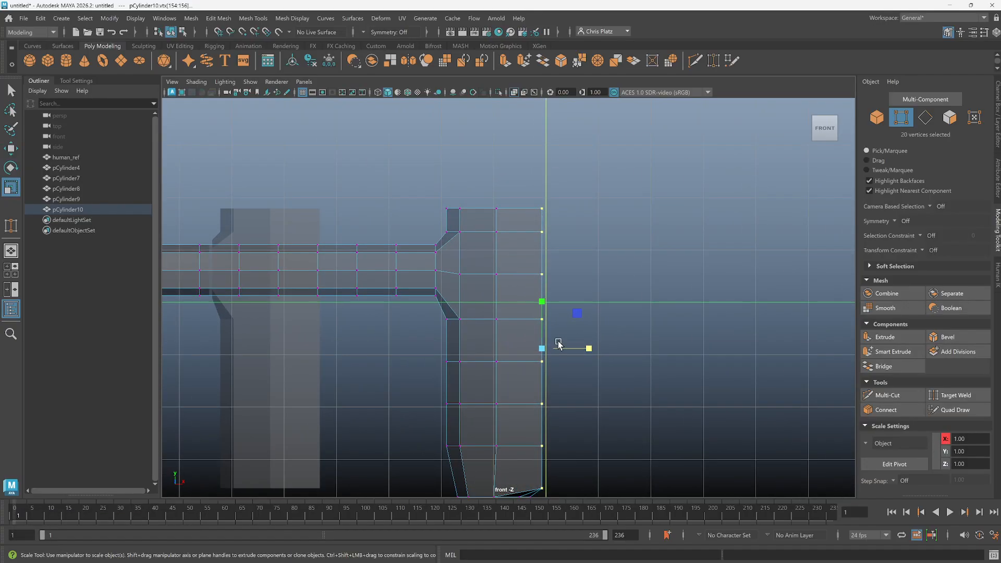
{"action": "key", "text": "w"}
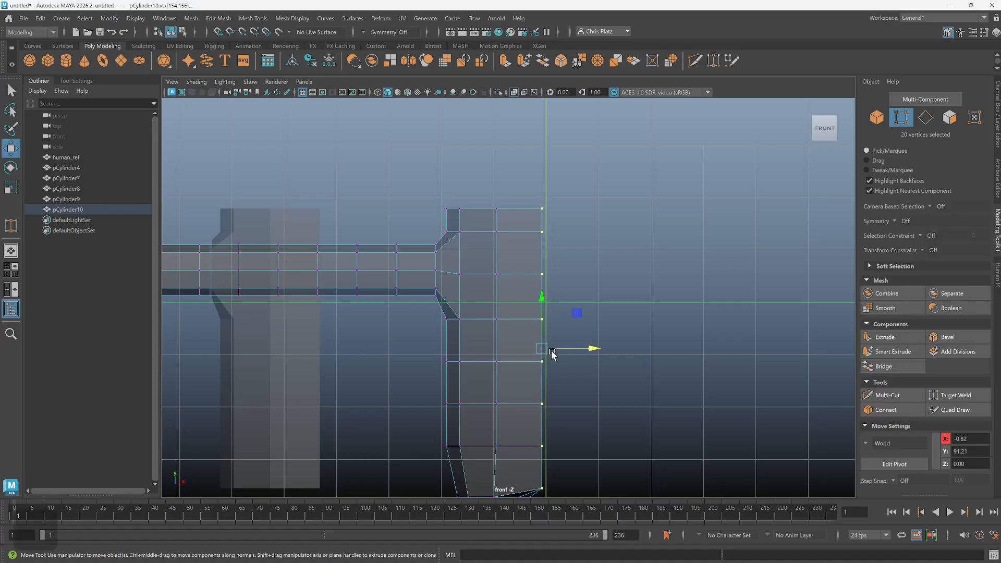
{"action": "key", "text": "x"}
{"action": "left_click_drag", "start_coordinate": [573, 348], "coordinate": [568, 348]}
{"action": "scroll", "coordinate": [587, 353], "scroll_direction": "down", "scroll_amount": 1}
{"action": "scroll", "coordinate": [587, 352], "scroll_direction": "down", "scroll_amount": 3}
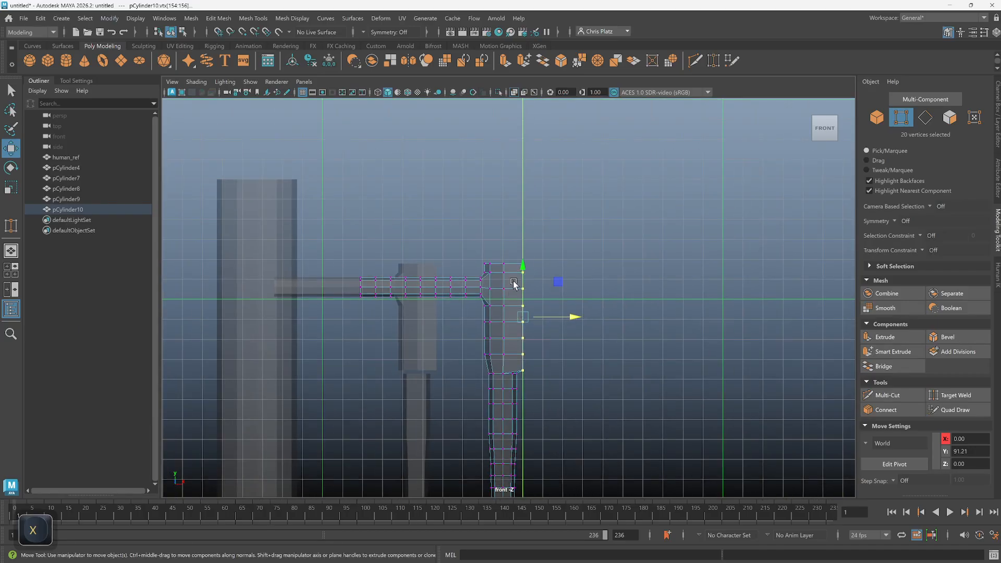
Back in the perspective view and object mode, mirror the half body with Duplicate Special as one copy with Scale X -1.
{"action": "key", "text": "space"}
{"action": "key", "text": "space"}
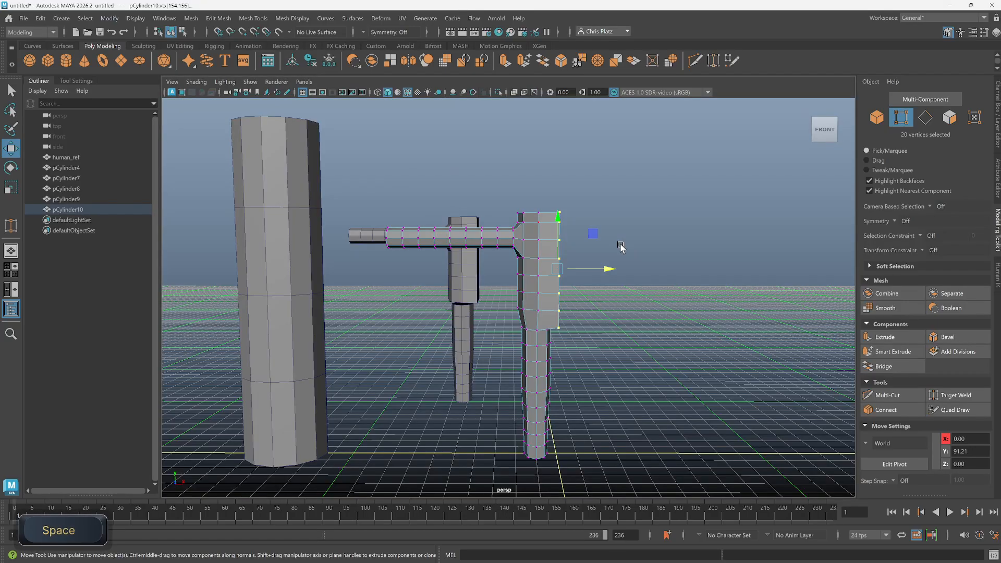
{"action": "left_click_drag", "start_coordinate": [599, 271], "coordinate": [594, 295], "text": "alt"}
{"action": "right_click_drag", "start_coordinate": [528, 300], "coordinate": [586, 263]}
{"action": "scroll", "coordinate": [587, 309], "scroll_direction": "down", "scroll_amount": 3}
{"action": "left_click_drag", "start_coordinate": [587, 309], "coordinate": [599, 377], "text": "alt"}
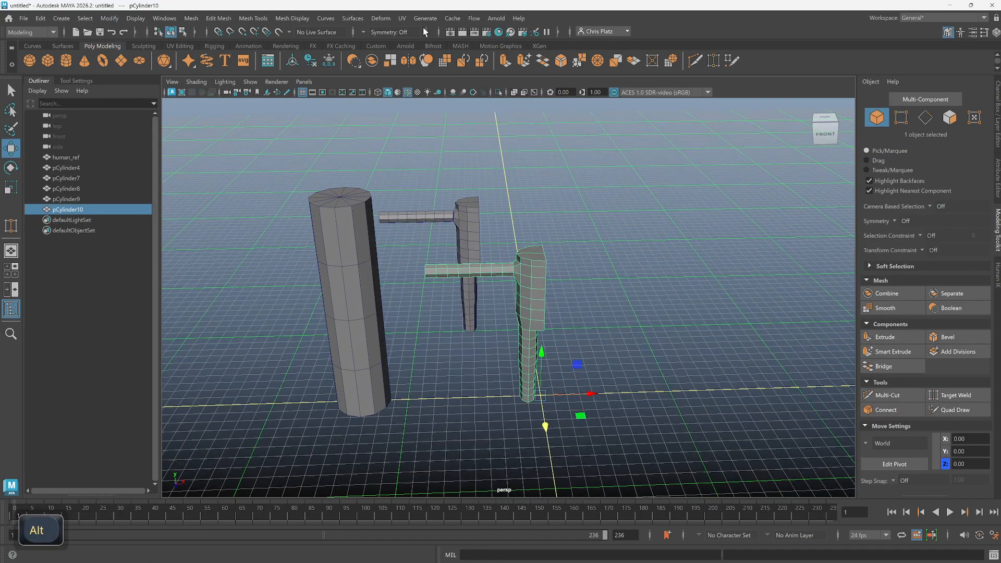
{"action": "left_click", "coordinate": [37, 19]}
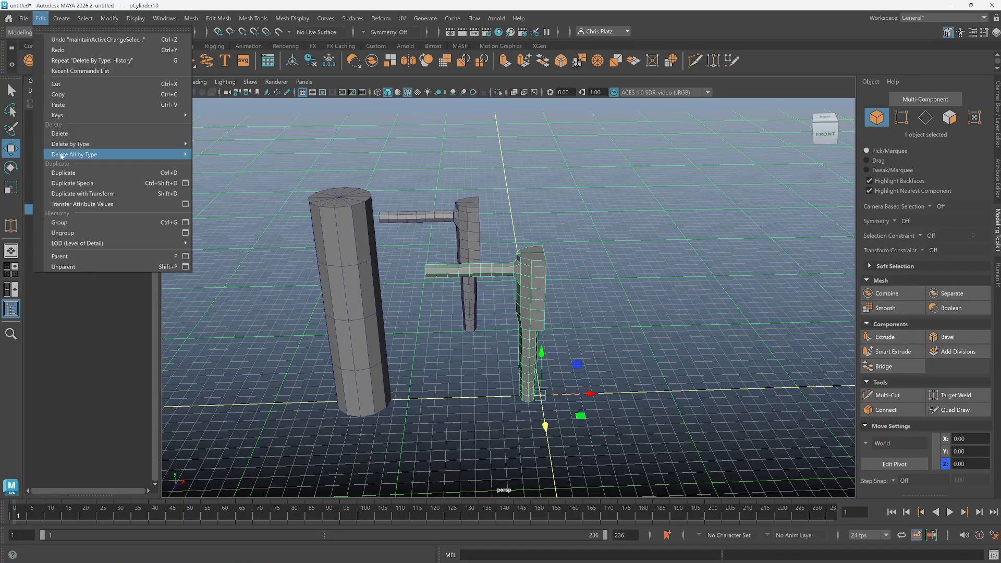
{"action": "left_click", "coordinate": [186, 183]}
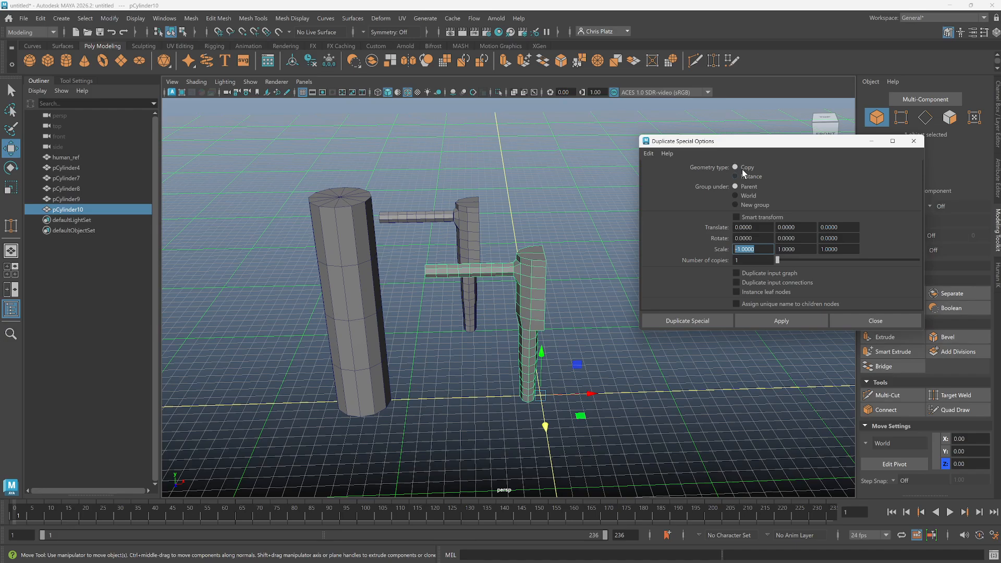
{"action": "left_click", "coordinate": [771, 320]}
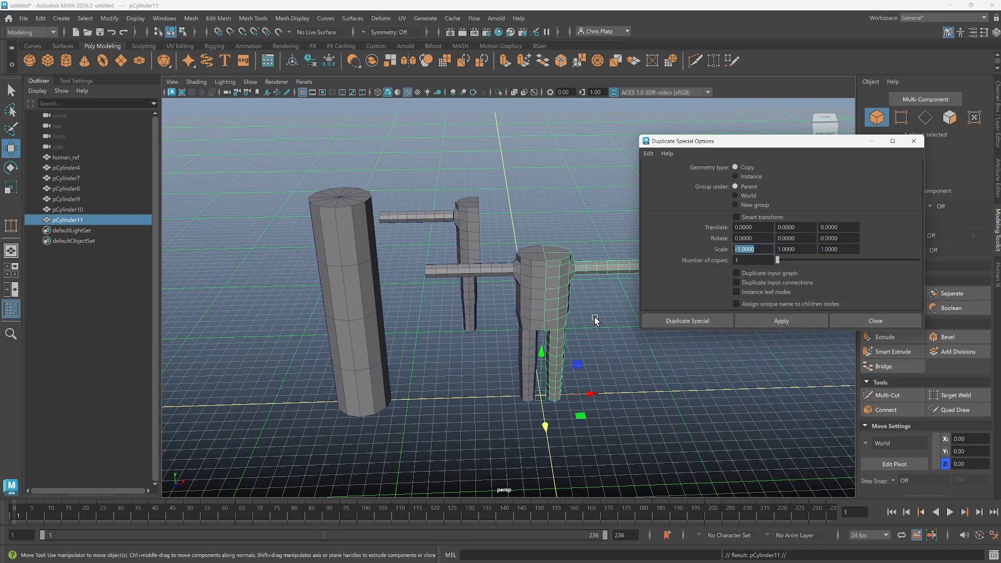
{"action": "left_click", "coordinate": [875, 320]}
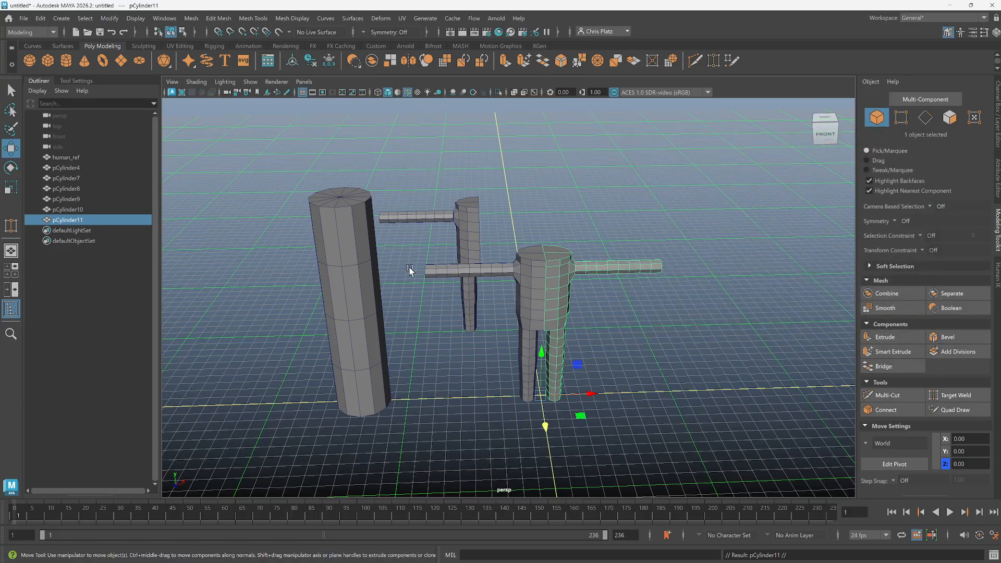
Select both body halves and combine them into one mesh.
{"action": "right_click_drag", "start_coordinate": [409, 266], "coordinate": [636, 414], "text": "alt"}
{"action": "middle_click_drag", "start_coordinate": [617, 414], "coordinate": [533, 327], "text": "alt"}
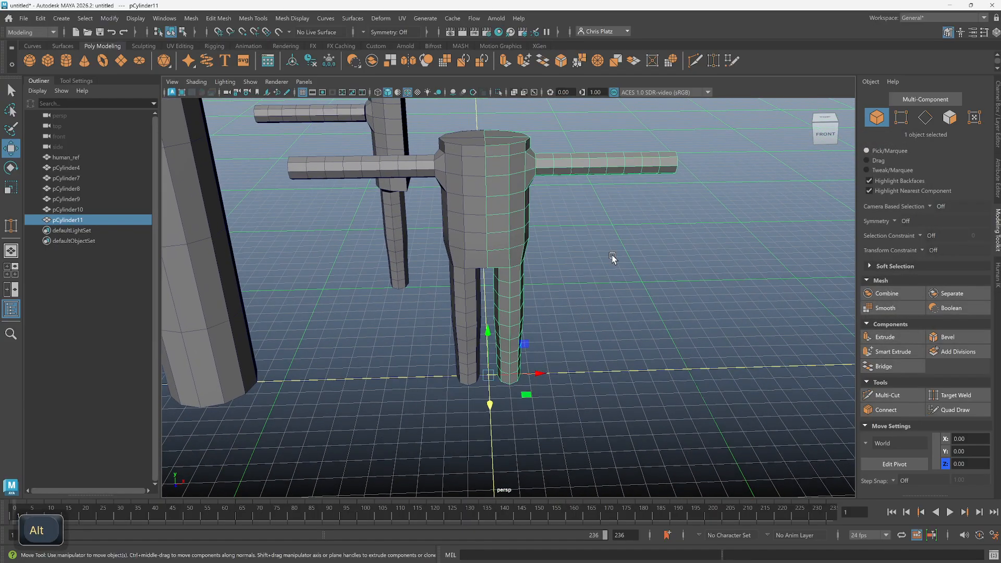
{"action": "left_click", "coordinate": [592, 371]}
{"action": "left_click_drag", "start_coordinate": [563, 437], "coordinate": [385, 343]}
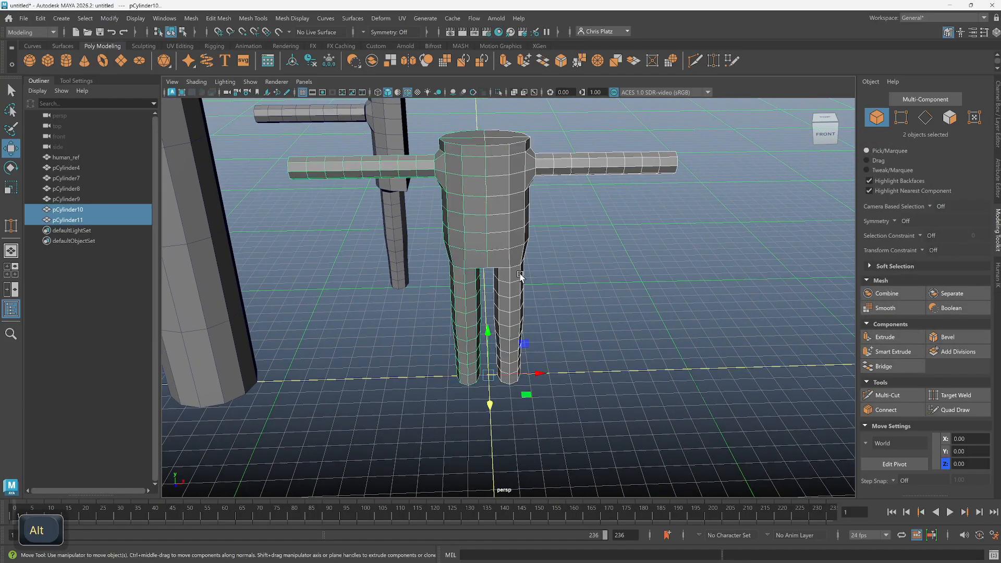
{"action": "left_click", "coordinate": [200, 20]}
{"action": "left_click", "coordinate": [230, 57]}
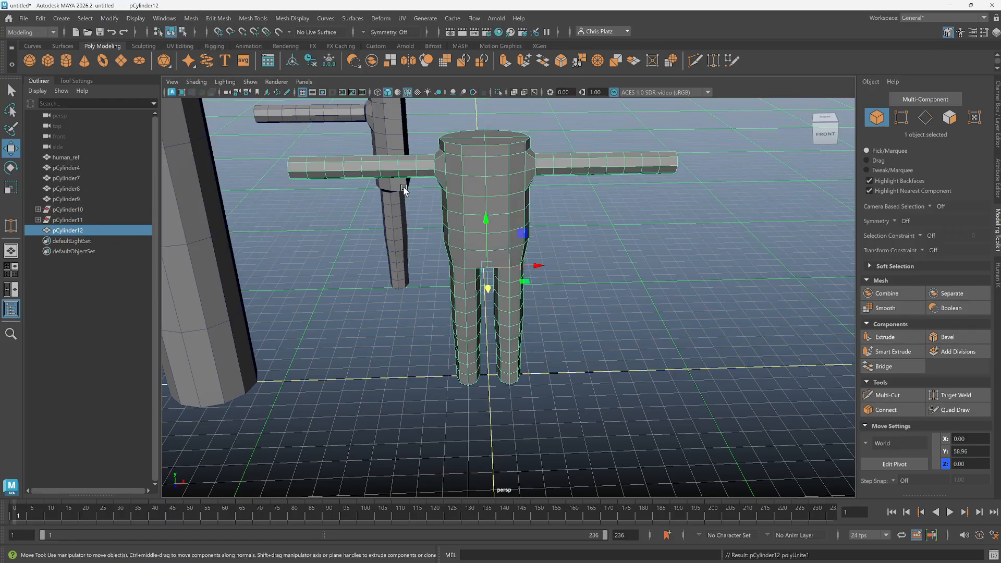
In vertex mode, try moving one vertex on the chest's centre seam along X and undo the move.
{"action": "right_click_drag", "start_coordinate": [404, 190], "coordinate": [462, 397], "text": "alt"}
{"action": "right_click_drag", "start_coordinate": [486, 280], "coordinate": [476, 242]}
{"action": "left_click", "coordinate": [459, 303]}
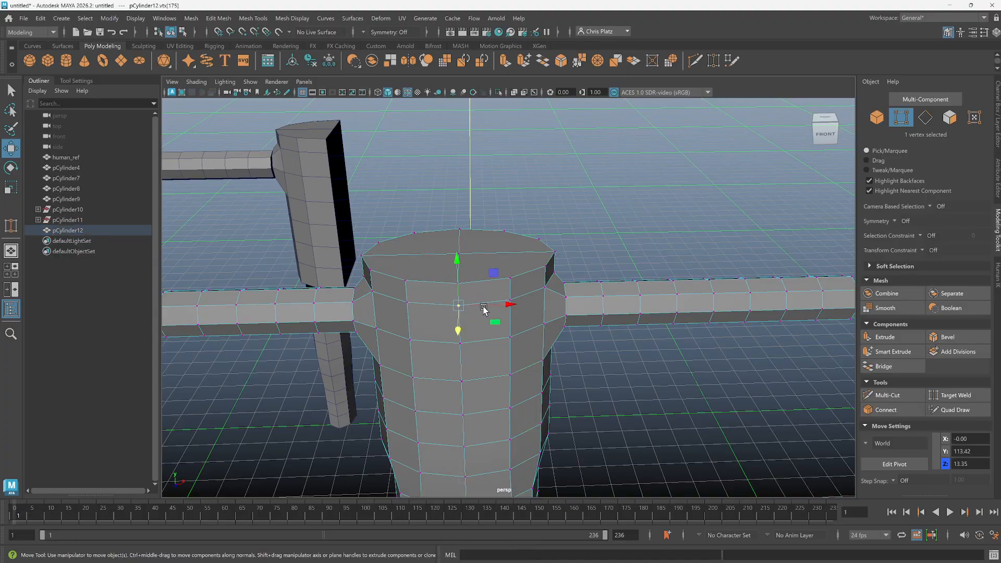
{"action": "mouse_move", "coordinate": [483, 309]}
{"action": "left_mouse_down"}
{"action": "mouse_move", "coordinate": [507, 307]}
{"action": "mouse_move", "coordinate": [472, 306]}
{"action": "mouse_move", "coordinate": [488, 312]}
{"action": "left_mouse_up"}
{"action": "key", "text": "ctrl+z"}
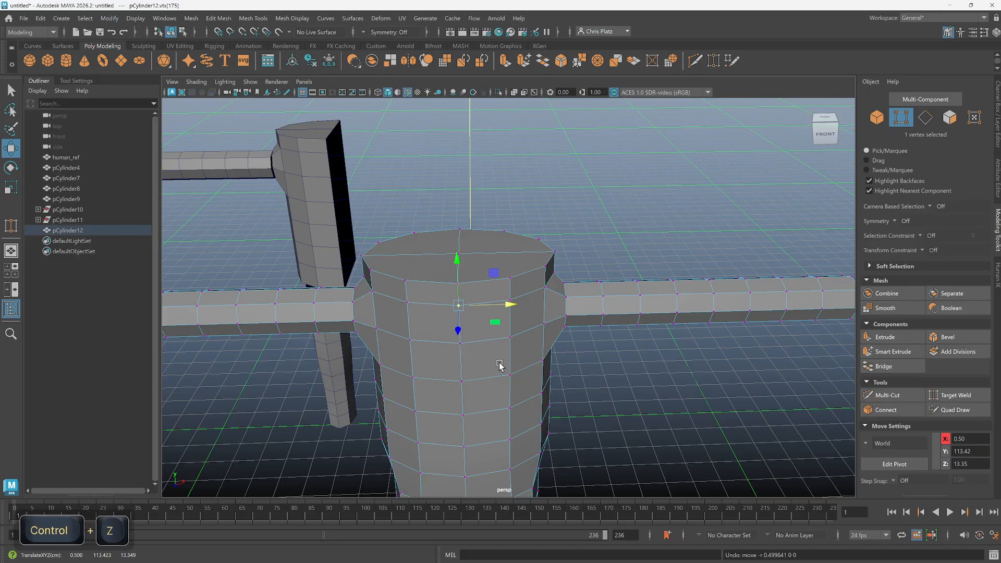
In the front view, select all vertices along the combined body's centre seam.
{"action": "right_click_drag", "start_coordinate": [499, 365], "coordinate": [538, 384], "text": "alt"}
{"action": "key", "text": "space"}
{"action": "key", "text": "space"}
{"action": "scroll", "coordinate": [521, 280], "scroll_direction": "down", "scroll_amount": 1}
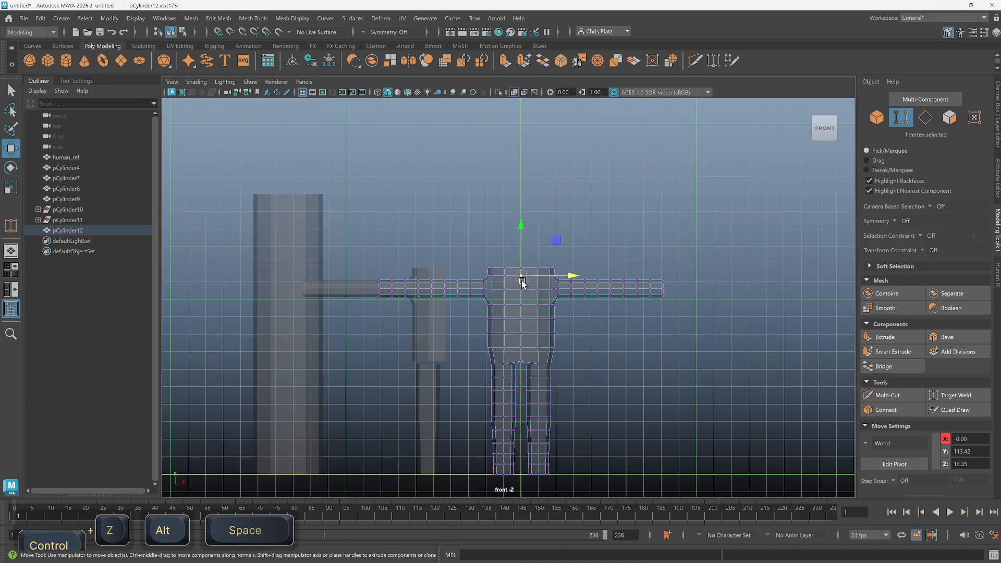
{"action": "scroll", "coordinate": [524, 281], "scroll_direction": "up", "scroll_amount": 5}
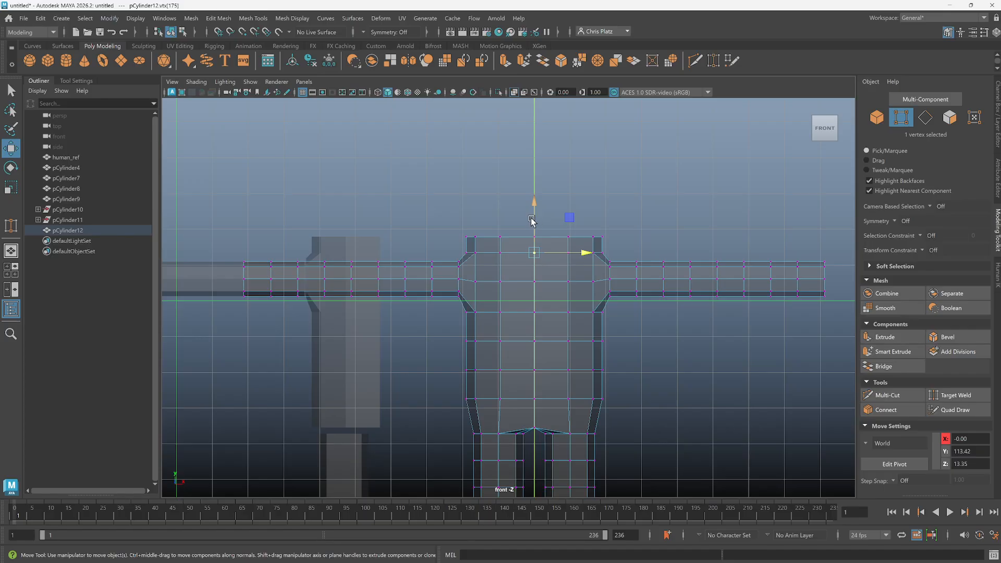
{"action": "left_click_drag", "start_coordinate": [540, 348], "coordinate": [538, 442]}
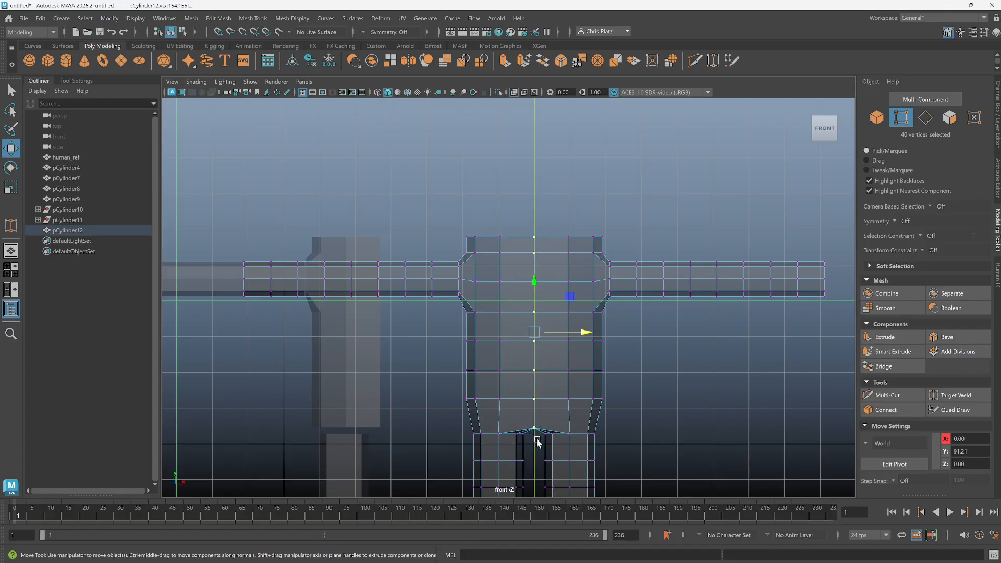
Back in the perspective view, merge the selected centre-seam vertices with a threshold of 0.01.
{"action": "key", "text": "space"}
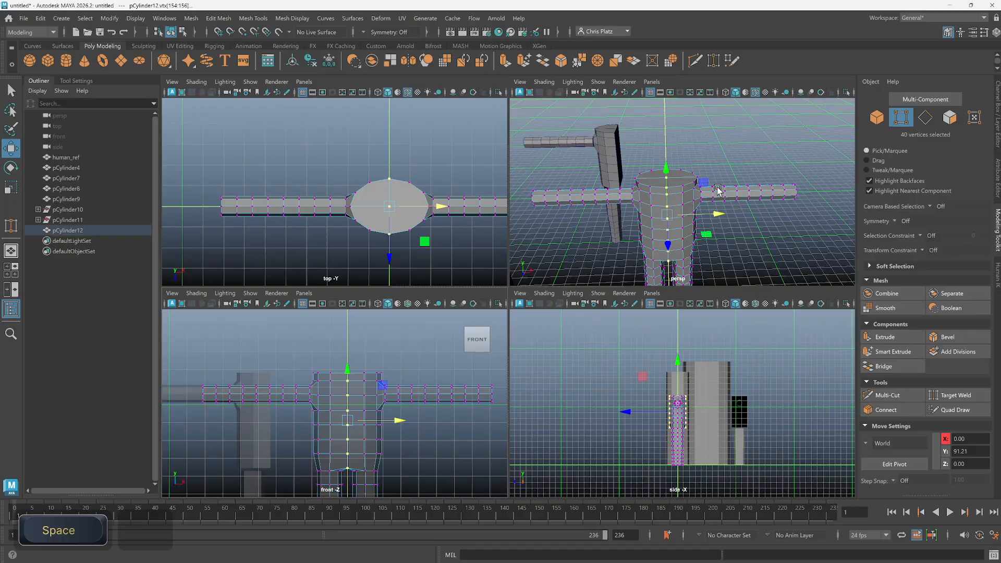
{"action": "mouse_move", "coordinate": [718, 191]}
{"action": "left_mouse_down", "text": "alt"}
{"action": "mouse_move", "coordinate": [711, 224]}
{"action": "mouse_move", "coordinate": [708, 138]}
{"action": "mouse_move", "coordinate": [618, 156]}
{"action": "mouse_move", "coordinate": [693, 194]}
{"action": "mouse_move", "coordinate": [719, 188]}
{"action": "left_mouse_up", "text": "alt"}
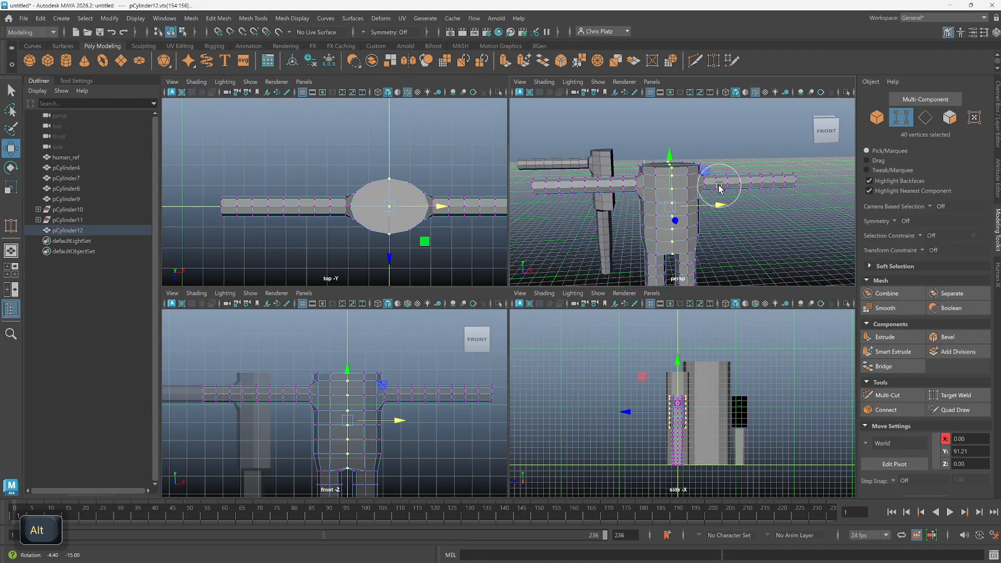
{"action": "key", "text": "space"}
{"action": "left_click_drag", "start_coordinate": [517, 374], "coordinate": [510, 412], "text": "alt"}
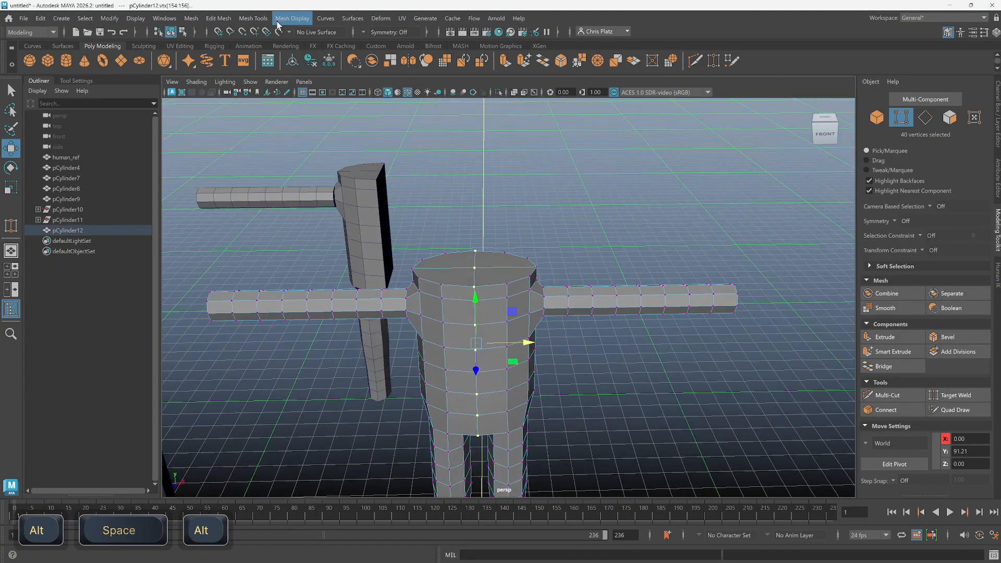
{"action": "left_click", "coordinate": [227, 20]}
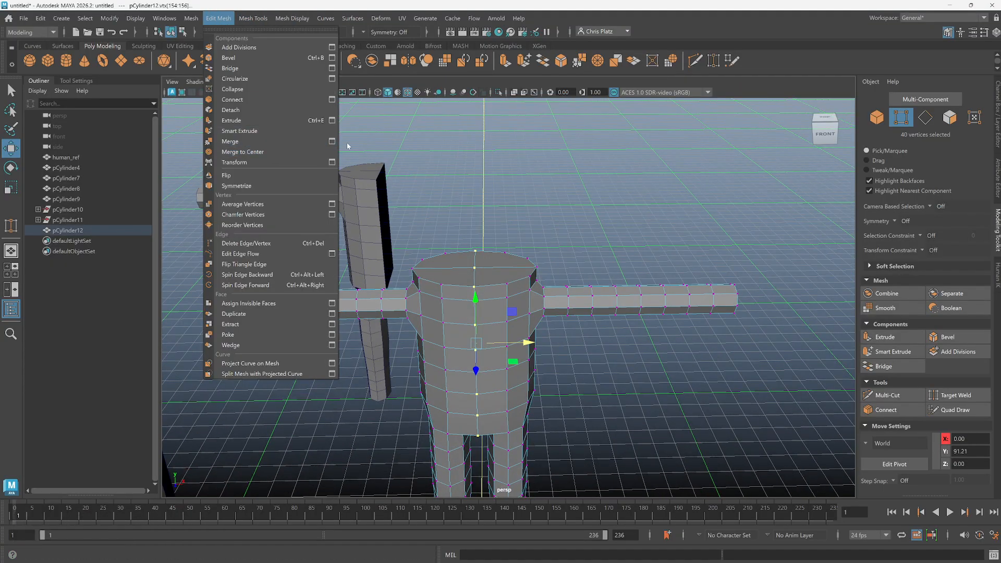
{"action": "left_click", "coordinate": [332, 141]}
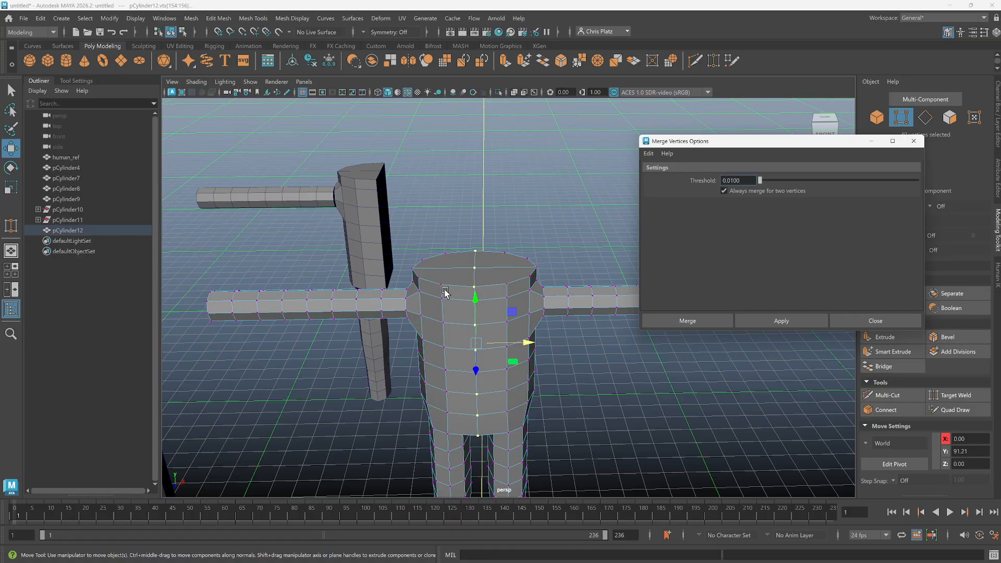
{"action": "left_click", "coordinate": [762, 319]}
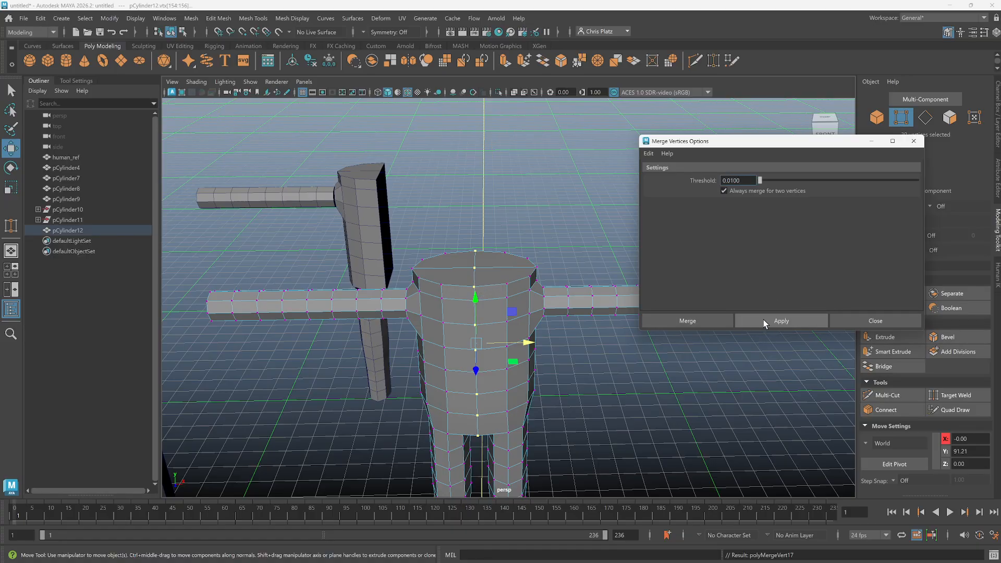
{"action": "left_click", "coordinate": [876, 321]}
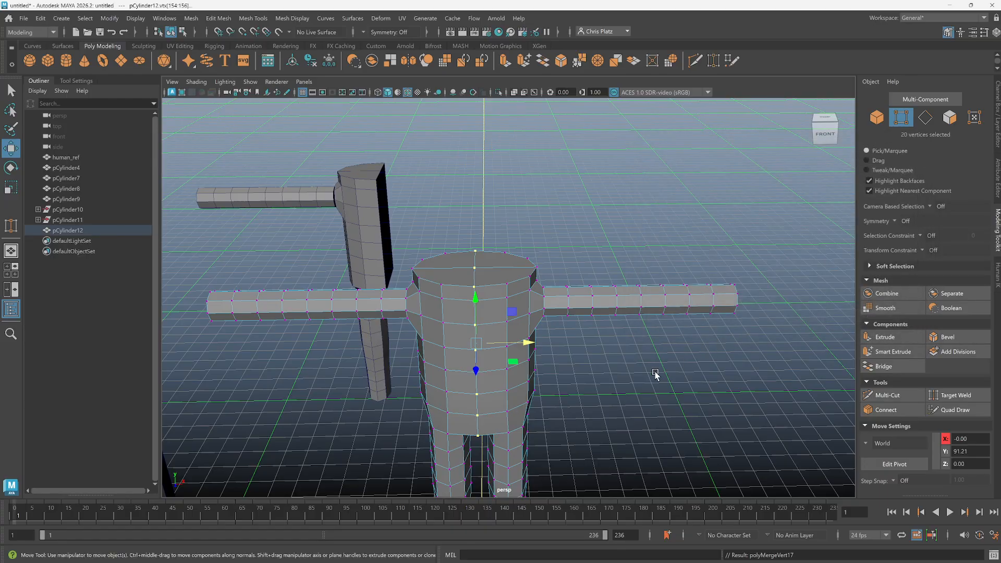
Inspect the merged body in smooth preview, then restore the unsmoothed display and clear the selection.
{"action": "key", "text": "3"}
{"action": "mouse_move", "coordinate": [648, 380]}
{"action": "left_mouse_down", "text": "alt"}
{"action": "mouse_move", "coordinate": [636, 384]}
{"action": "mouse_move", "coordinate": [641, 336]}
{"action": "mouse_move", "coordinate": [654, 349]}
{"action": "mouse_move", "coordinate": [651, 386]}
{"action": "left_mouse_up", "text": "alt"}
{"action": "scroll", "coordinate": [579, 384], "scroll_direction": "up", "scroll_amount": 5}
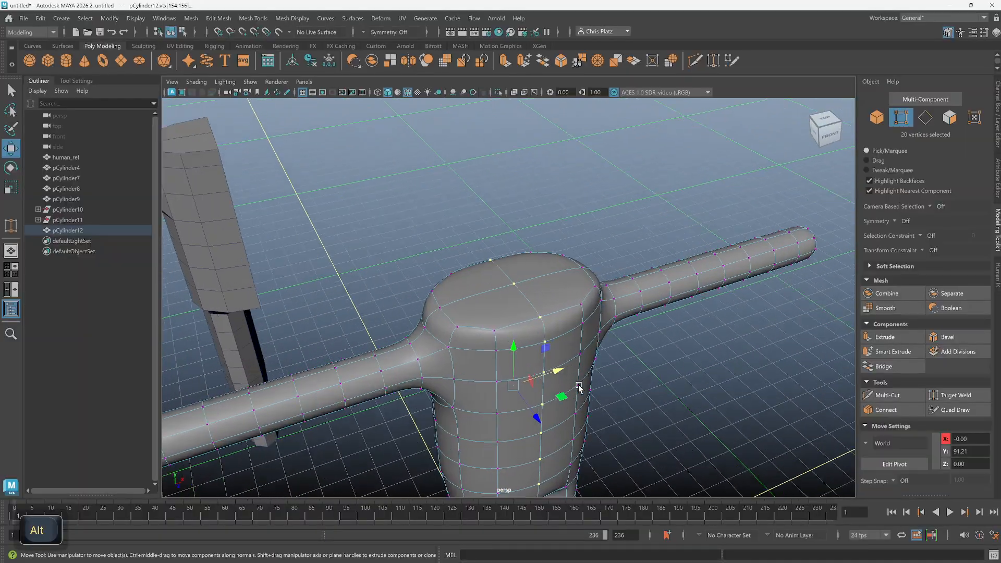
{"action": "left_click_drag", "start_coordinate": [662, 321], "coordinate": [625, 366], "text": "alt"}
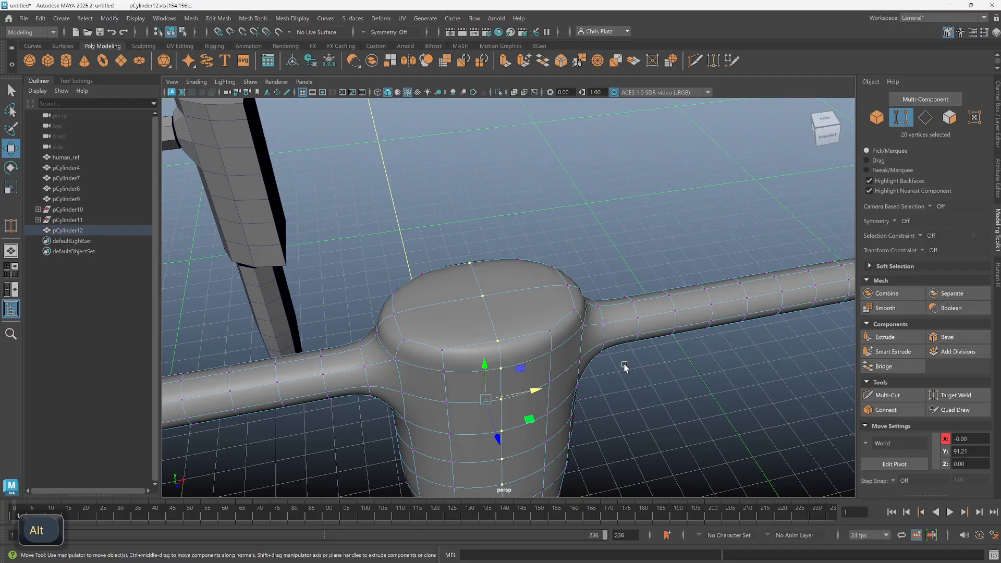
{"action": "key", "text": "1"}
{"action": "left_click_drag", "start_coordinate": [603, 384], "coordinate": [536, 374], "text": "alt"}
{"action": "scroll", "coordinate": [599, 365], "scroll_direction": "up", "scroll_amount": 5}
{"action": "left_click", "coordinate": [688, 363]}
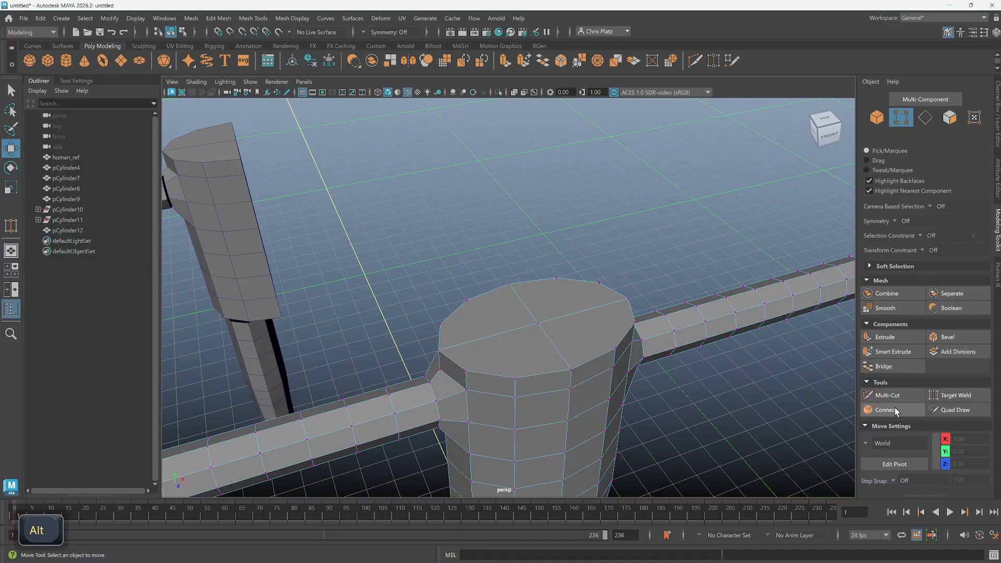
Turn on Object X symmetry in the Move tool's settings.
{"action": "left_click", "coordinate": [72, 81]}
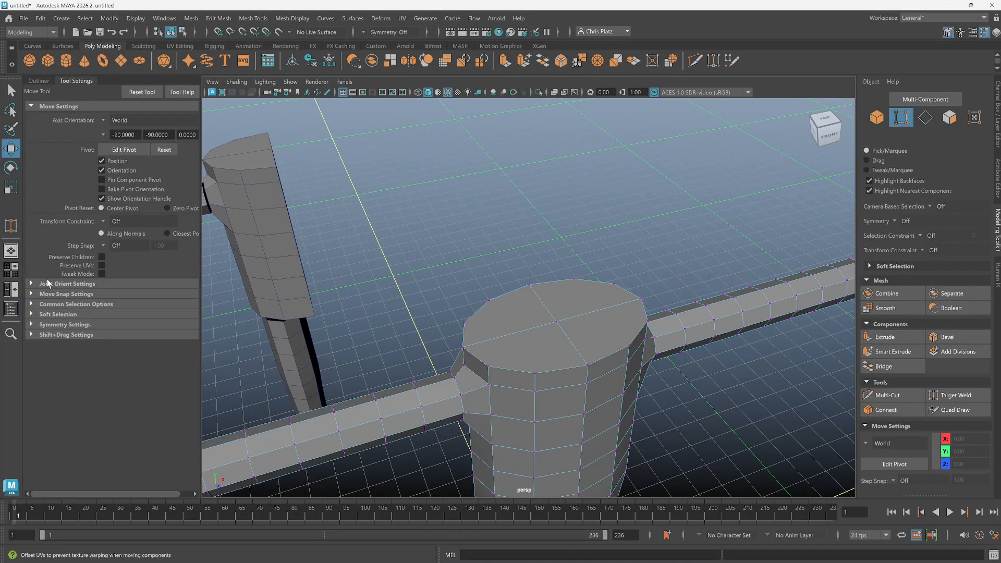
{"action": "left_click", "coordinate": [33, 325]}
{"action": "left_click", "coordinate": [104, 336]}
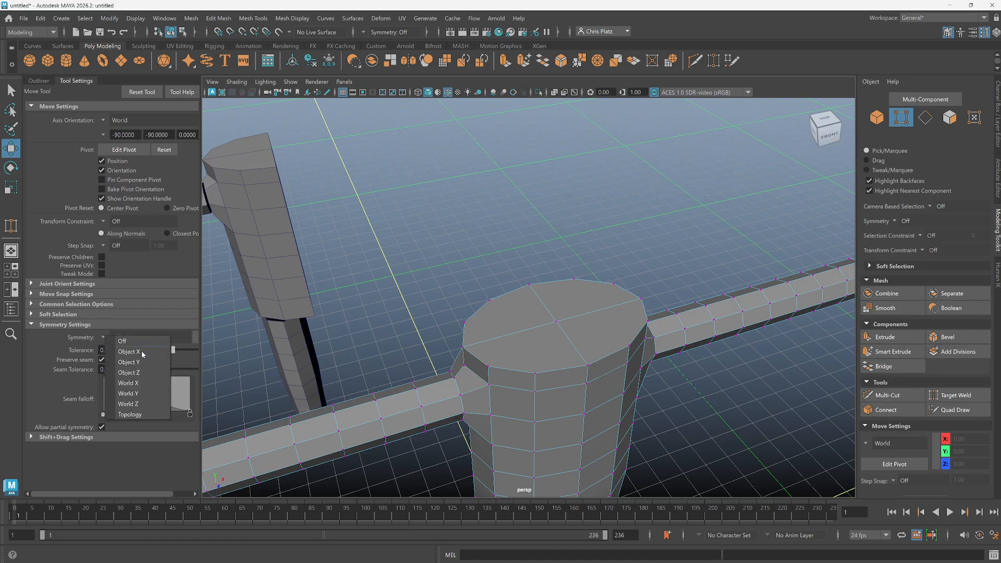
{"action": "left_click", "coordinate": [141, 351]}
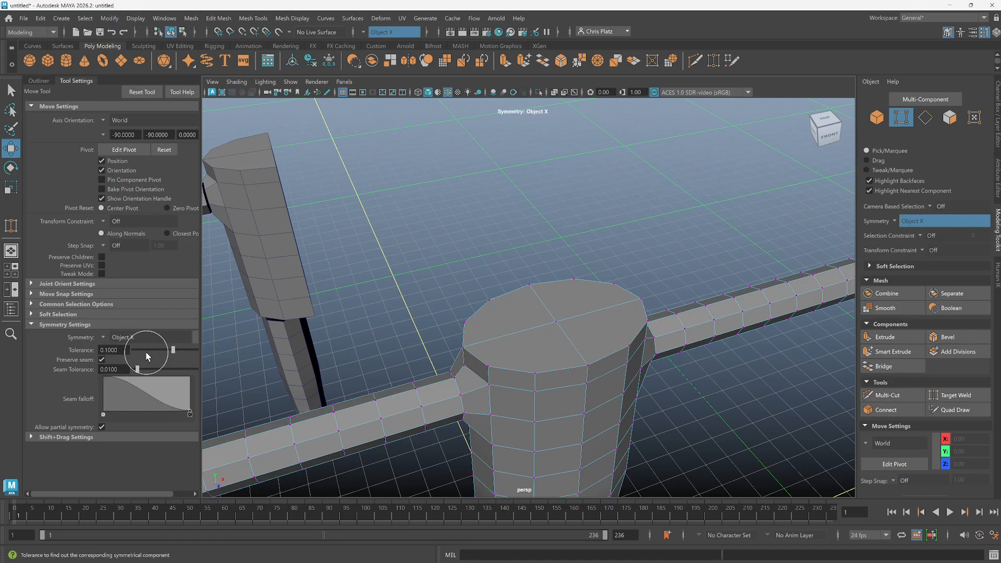
With Multi-Cut, cut a mirrored pair of front-to-back edges across the torso's top cap, either side of the centre line.
{"action": "left_click", "coordinate": [887, 394]}
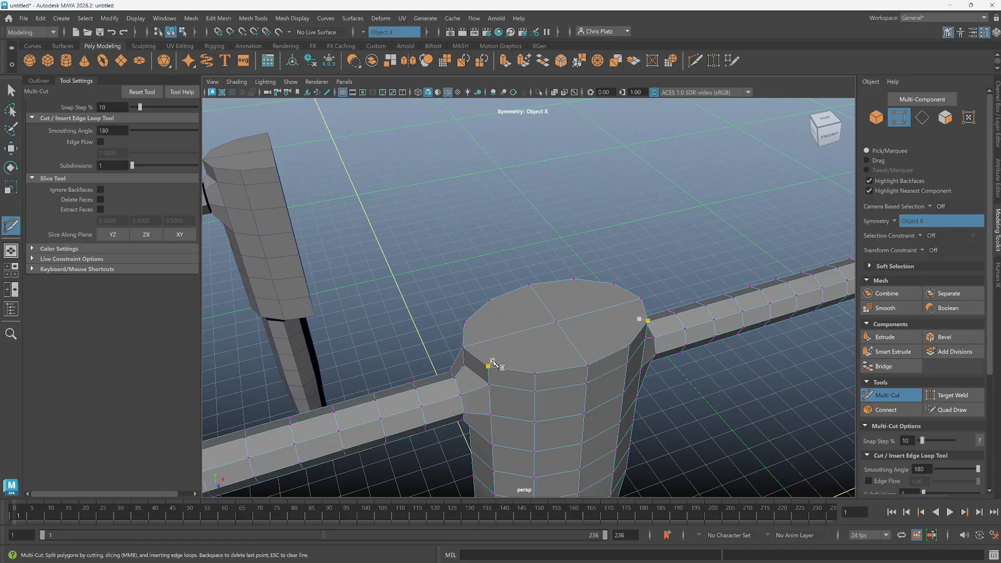
{"action": "left_click", "coordinate": [489, 302]}
{"action": "key", "text": "Return"}
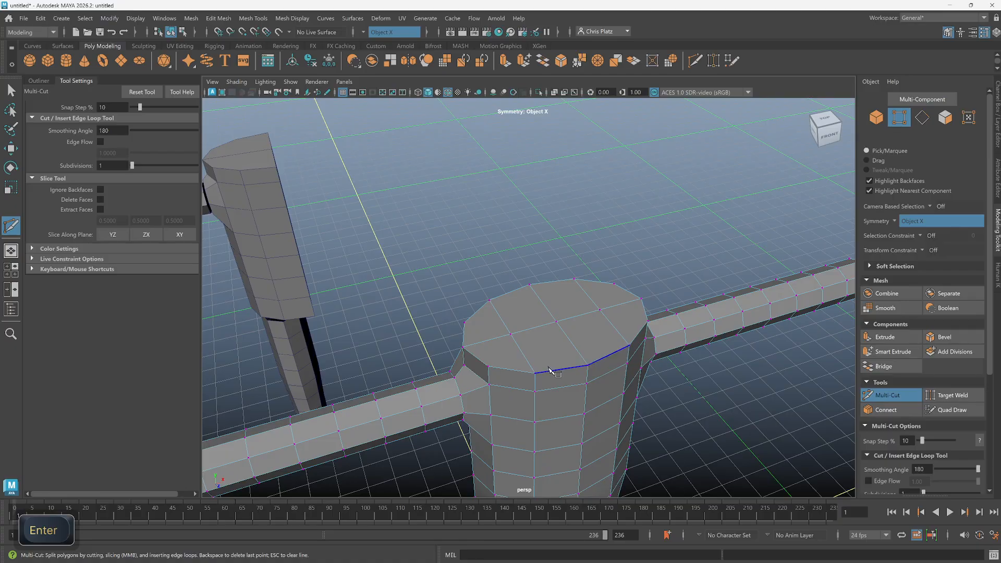
Cut two side-to-side edges across the torso's top cap, one behind and one in front of the middle edge.
{"action": "left_click", "coordinate": [550, 370]}
{"action": "left_click_drag", "start_coordinate": [482, 330], "coordinate": [553, 363], "text": "alt"}
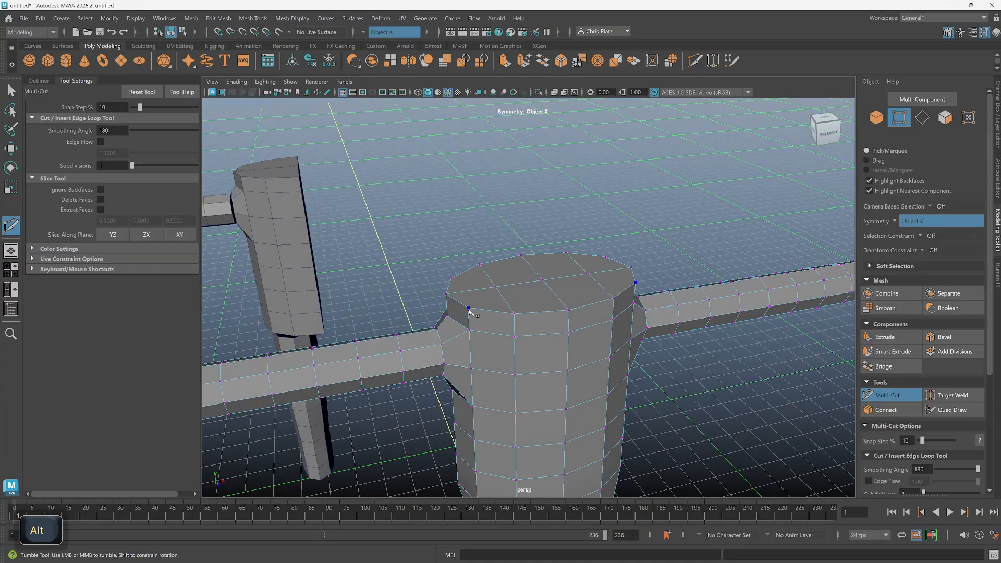
{"action": "left_click_drag", "start_coordinate": [472, 313], "coordinate": [464, 336], "text": "alt"}
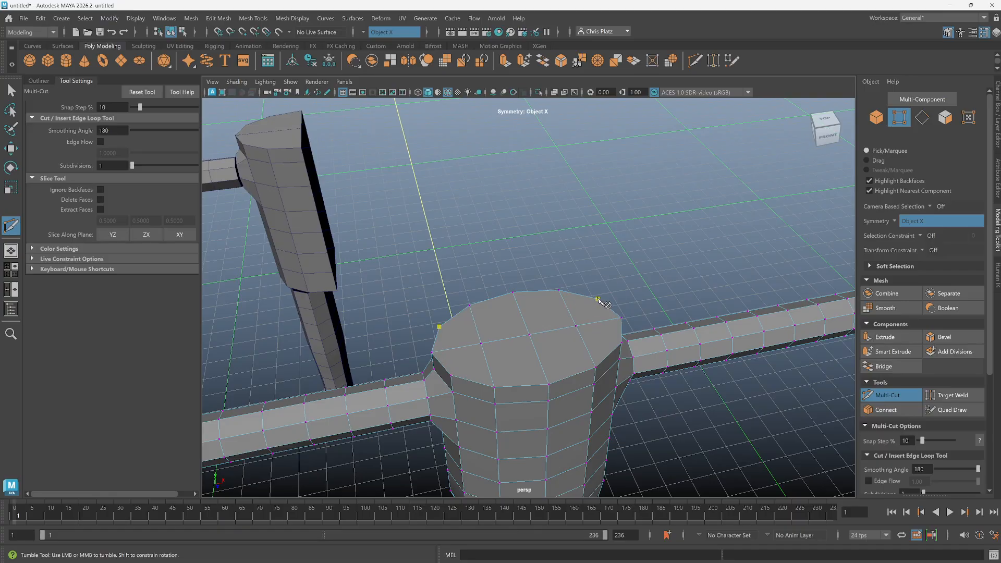
{"action": "left_click_drag", "start_coordinate": [553, 335], "coordinate": [565, 339], "text": "alt"}
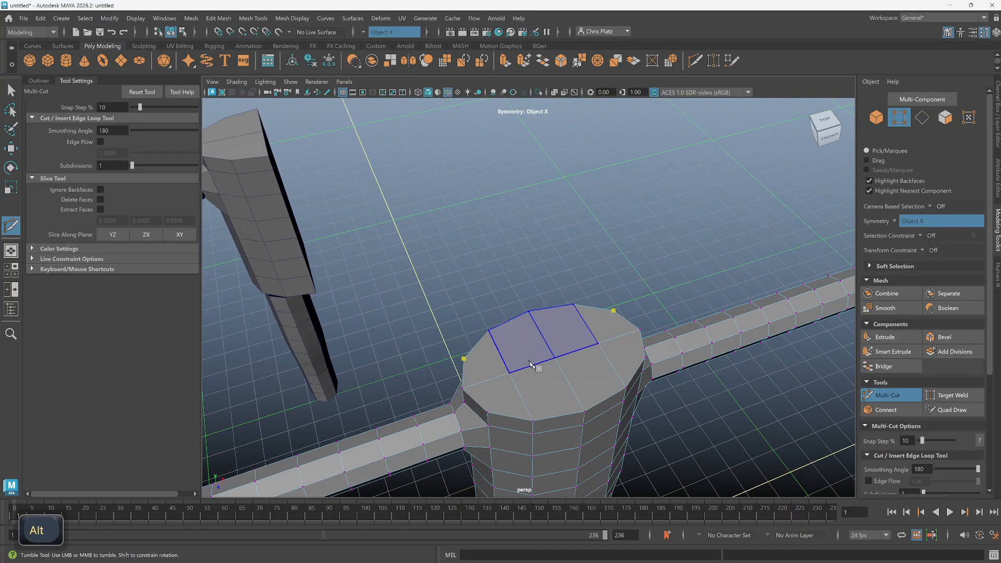
{"action": "left_click", "coordinate": [498, 349]}
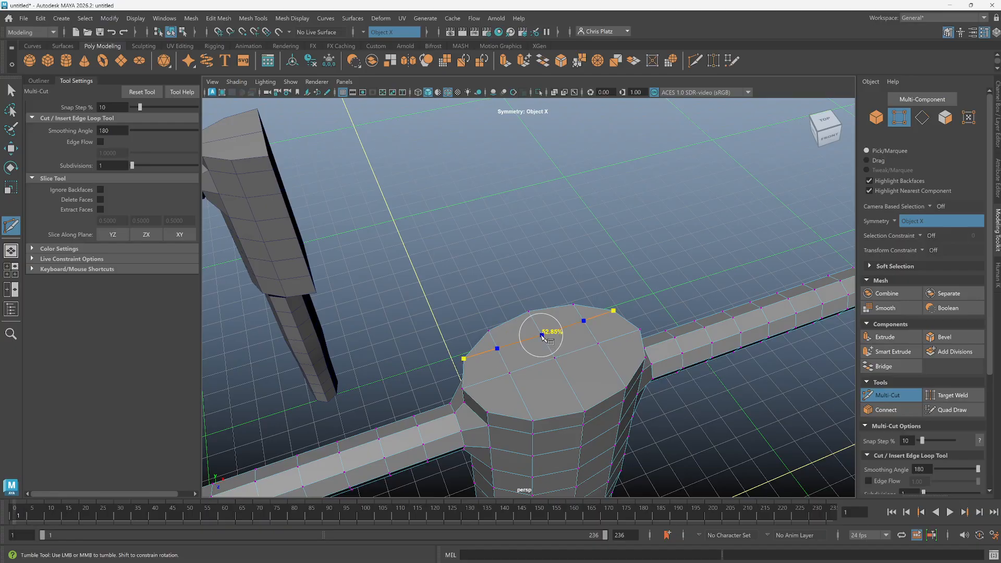
{"action": "key", "text": "Return"}
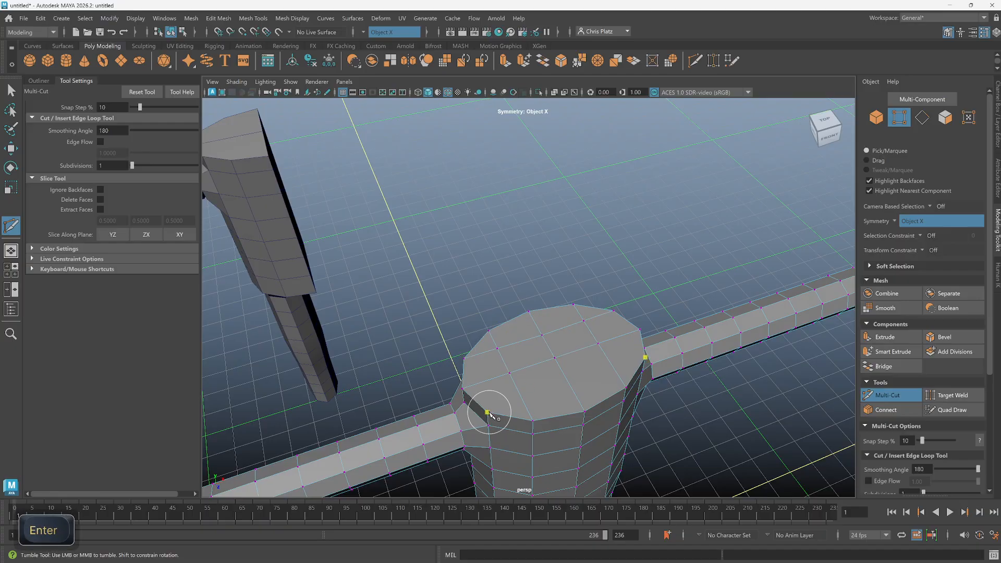
{"action": "left_click", "coordinate": [488, 412]}
{"action": "left_click", "coordinate": [573, 388]}
{"action": "key", "text": "Return"}
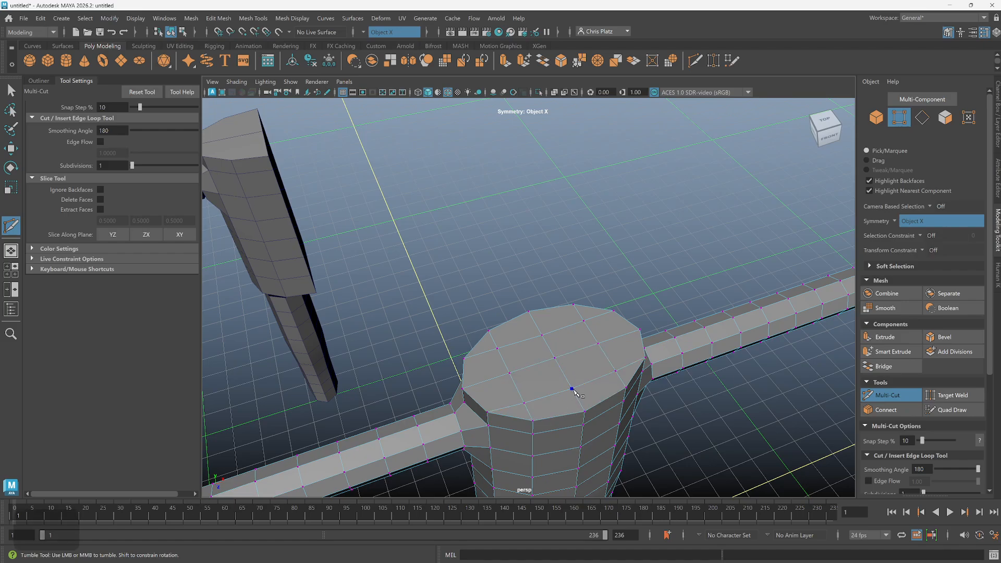
Cut a mirrored edge near each side of the top cap, snapping its points halfway along the three outer crosswise edges.
{"action": "scroll", "coordinate": [505, 391], "scroll_direction": "up", "scroll_amount": 2}
{"action": "middle_click_drag", "start_coordinate": [536, 424], "coordinate": [553, 299], "text": "alt"}
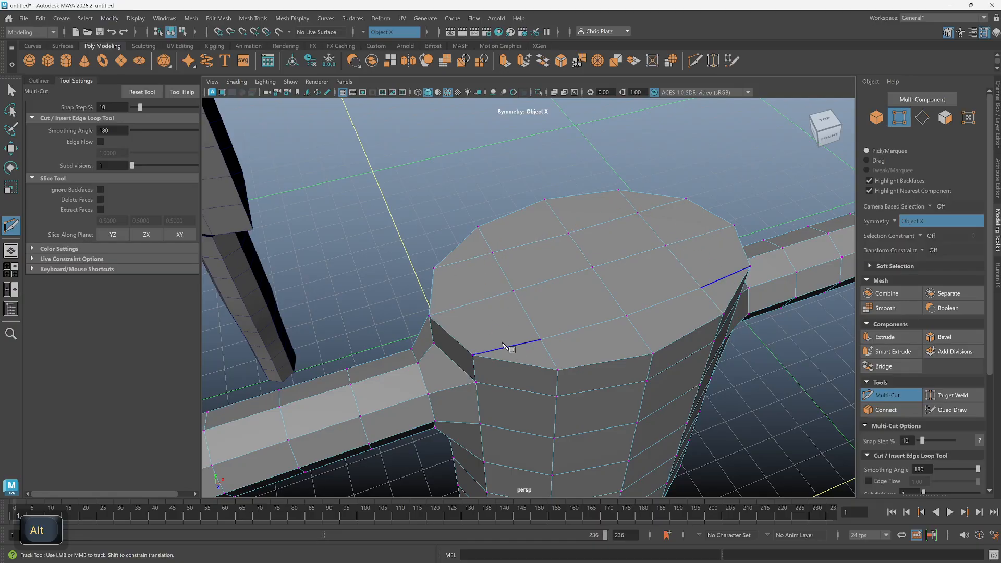
{"action": "left_click", "coordinate": [434, 268]}
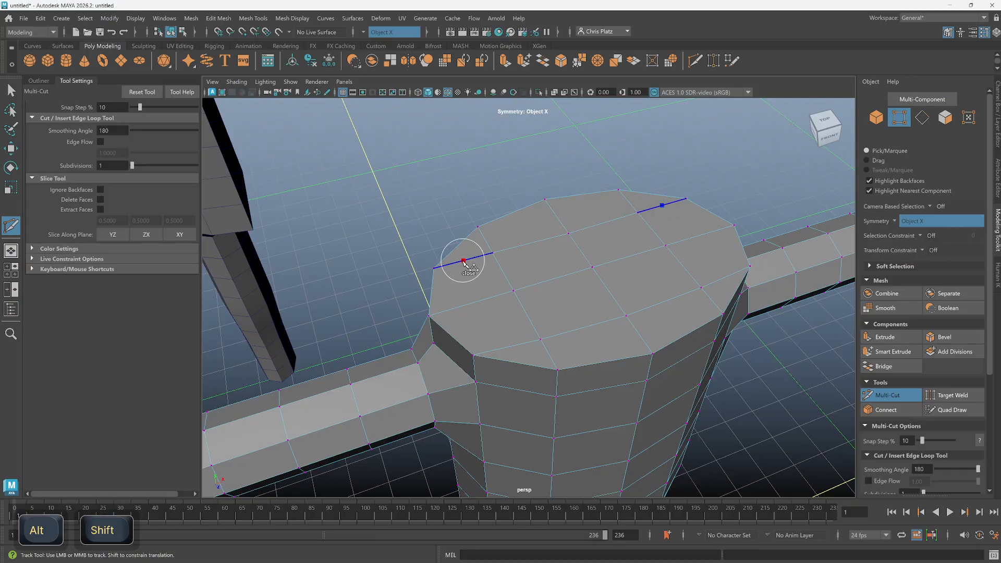
{"action": "left_click", "coordinate": [463, 260], "text": "shift"}
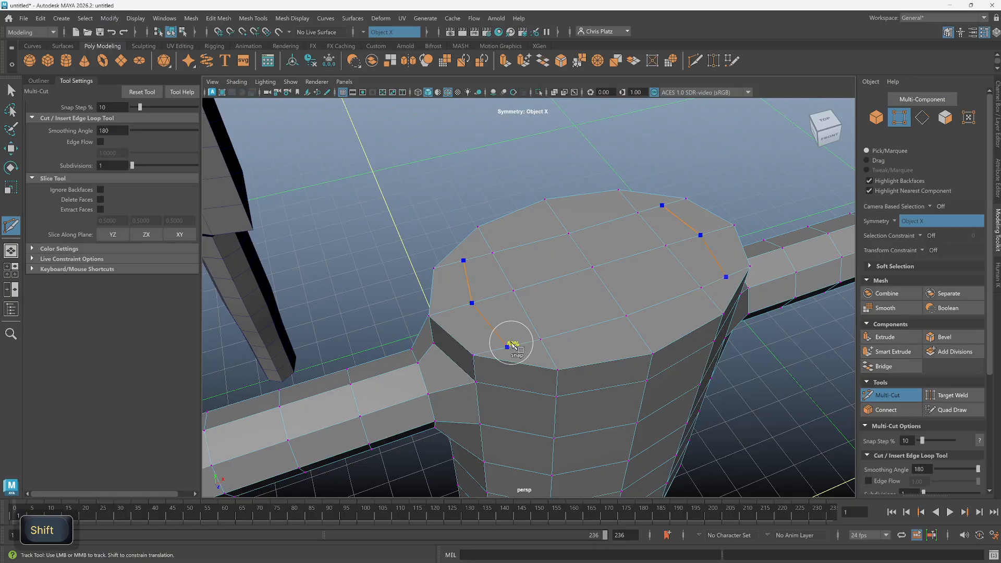
{"action": "key", "text": "Return"}
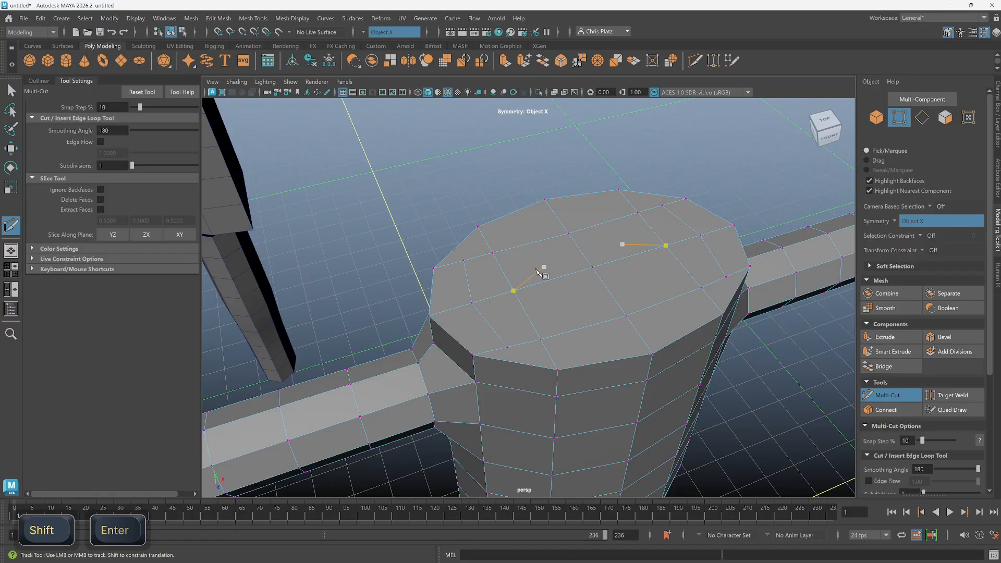
Select the front and back end vertices of the new side cuts on the top cap and scale them closer together along Z.
{"action": "key", "text": "w"}
{"action": "left_click", "coordinate": [466, 266]}
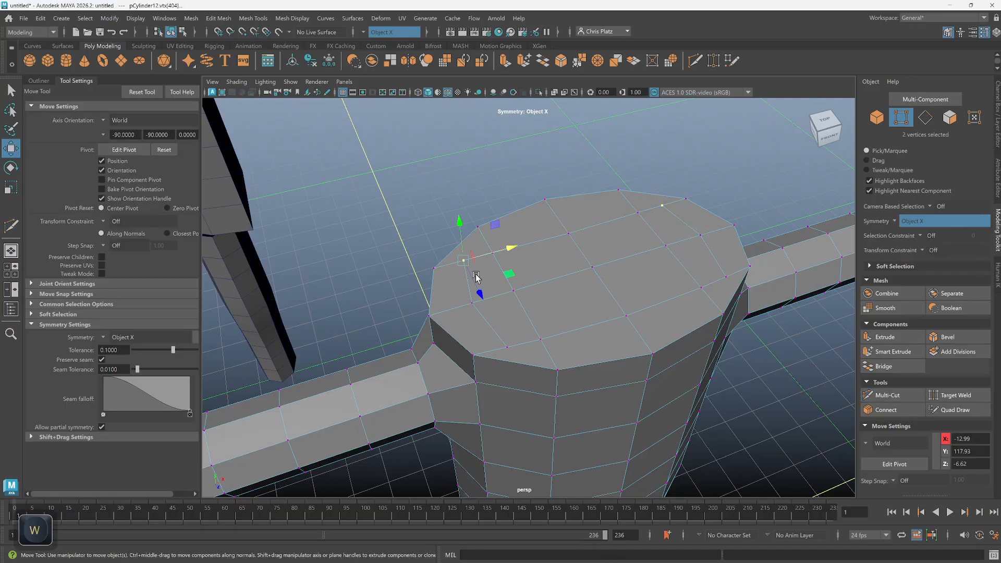
{"action": "left_click_drag", "start_coordinate": [548, 329], "coordinate": [556, 350], "text": "alt"}
{"action": "scroll", "coordinate": [558, 320], "scroll_direction": "up", "scroll_amount": 3}
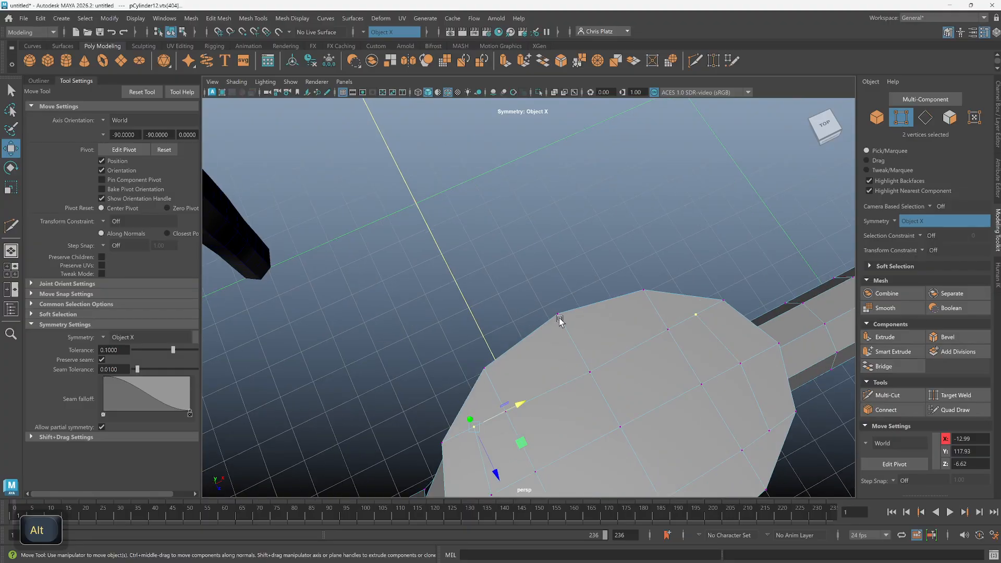
{"action": "middle_click_drag", "start_coordinate": [559, 320], "coordinate": [526, 270], "text": "alt"}
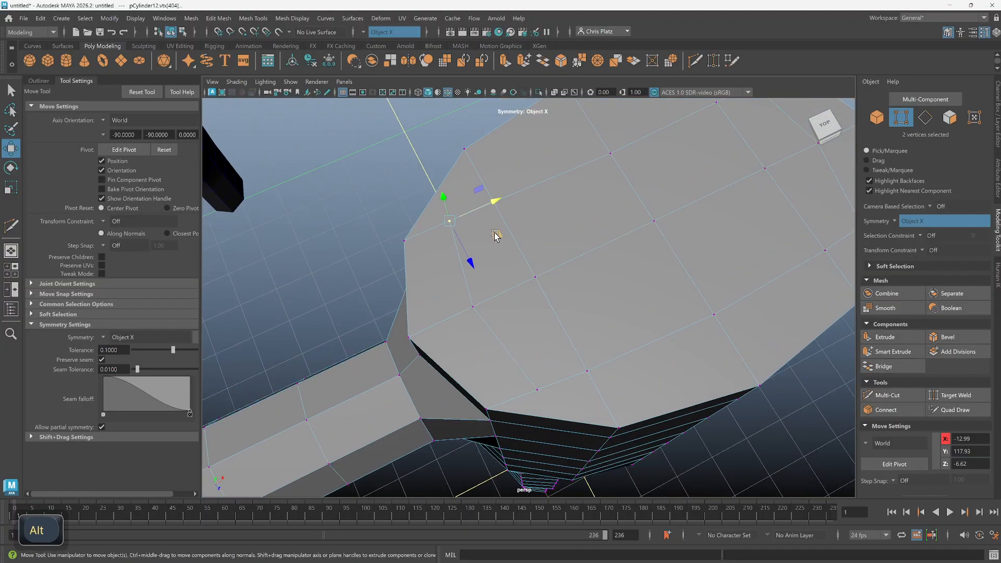
{"action": "left_click_drag", "start_coordinate": [585, 266], "coordinate": [478, 266], "text": "alt"}
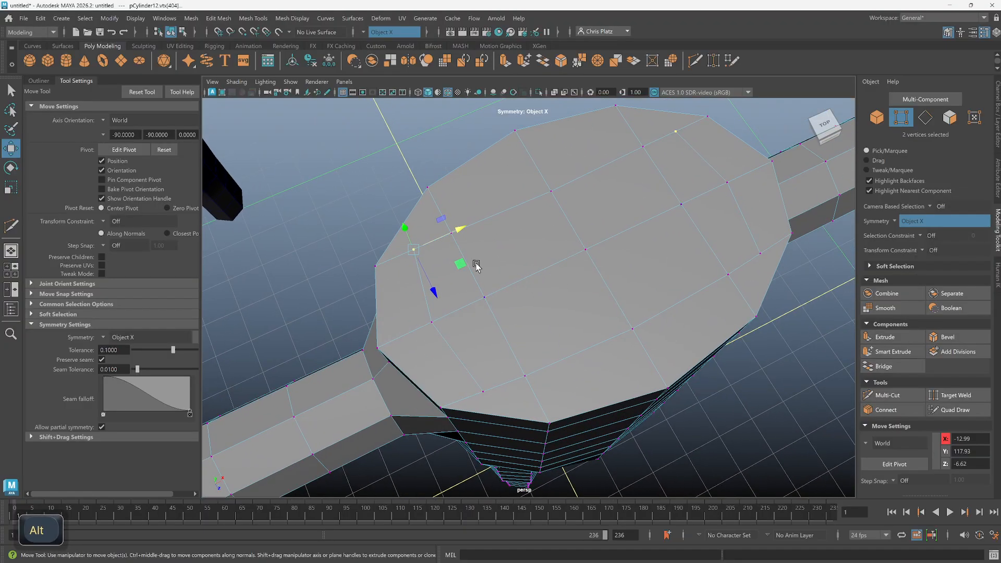
{"action": "left_click", "coordinate": [483, 392], "text": "ctrl+shift"}
{"action": "key", "text": "r"}
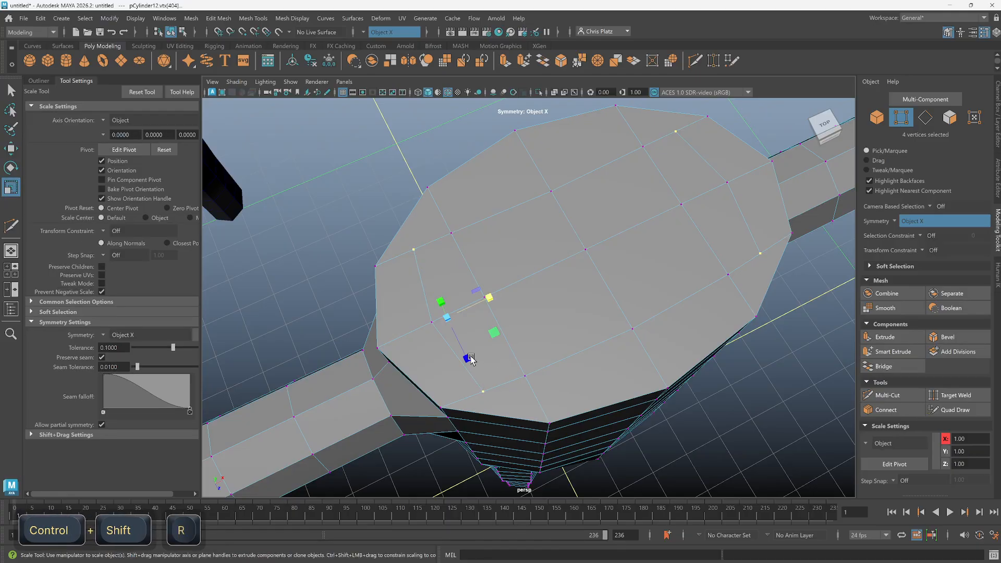
{"action": "left_click_drag", "start_coordinate": [471, 359], "coordinate": [459, 350]}
Extrude the two front faces at the bottom of each leg forward in two segments, ending at Z 20.40, to form the feet.
{"action": "left_click_drag", "start_coordinate": [461, 346], "coordinate": [569, 315], "text": "alt"}
{"action": "right_click_drag", "start_coordinate": [570, 314], "coordinate": [559, 352], "text": "alt"}
{"action": "middle_click_drag", "start_coordinate": [560, 352], "coordinate": [589, 224], "text": "alt"}
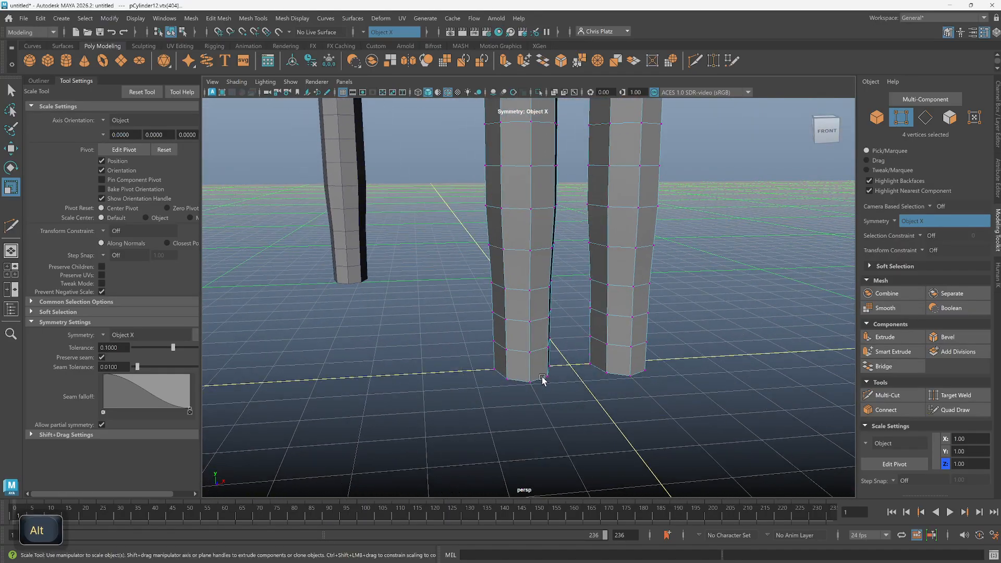
{"action": "right_click_drag", "start_coordinate": [520, 273], "coordinate": [524, 303]}
{"action": "left_click", "coordinate": [519, 373]}
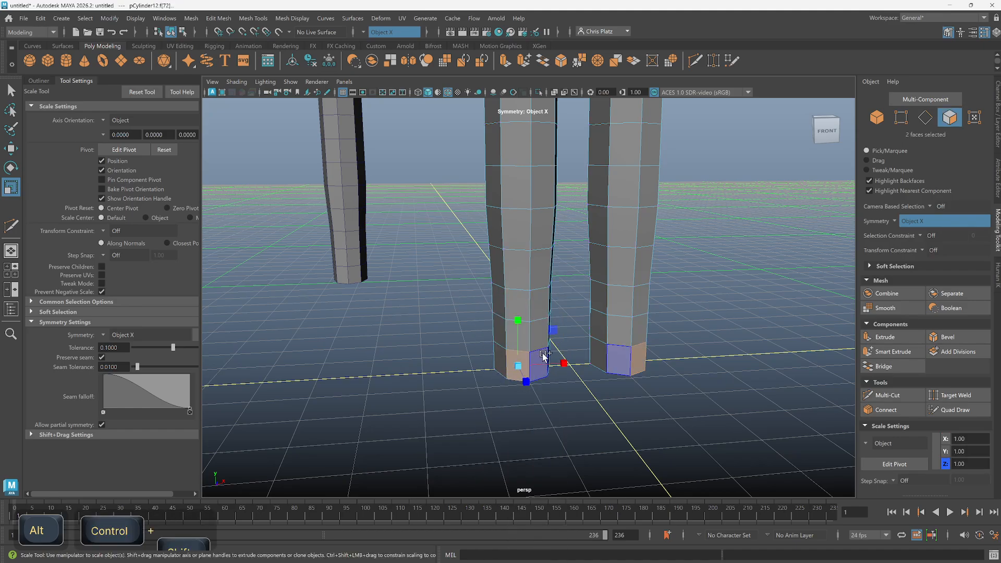
{"action": "left_click", "coordinate": [542, 369], "text": "ctrl+shift"}
{"action": "left_click_drag", "start_coordinate": [536, 388], "coordinate": [604, 396], "text": "alt"}
{"action": "key", "text": "w"}
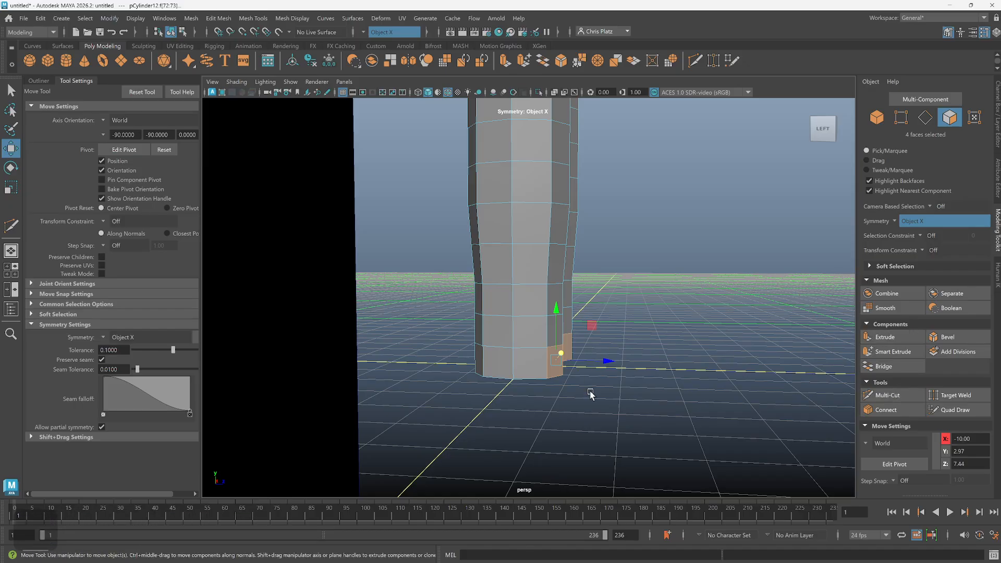
{"action": "mouse_move", "coordinate": [586, 361]}
{"action": "left_mouse_down", "text": "shift"}
{"action": "mouse_move", "coordinate": [651, 371]}
{"action": "mouse_move", "coordinate": [600, 369]}
{"action": "left_mouse_up", "text": "shift"}
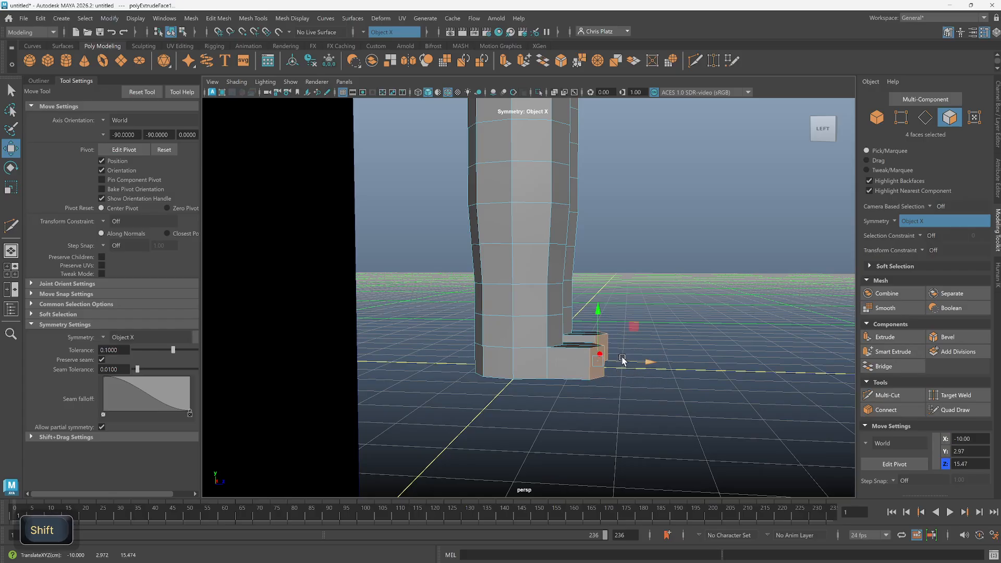
{"action": "left_click_drag", "start_coordinate": [615, 362], "coordinate": [586, 372], "text": "shift"}
Select the top faces of each foot's front segment and lower them to Y 3.57 so the toes slope down.
{"action": "right_click_drag", "start_coordinate": [587, 371], "coordinate": [589, 304]}
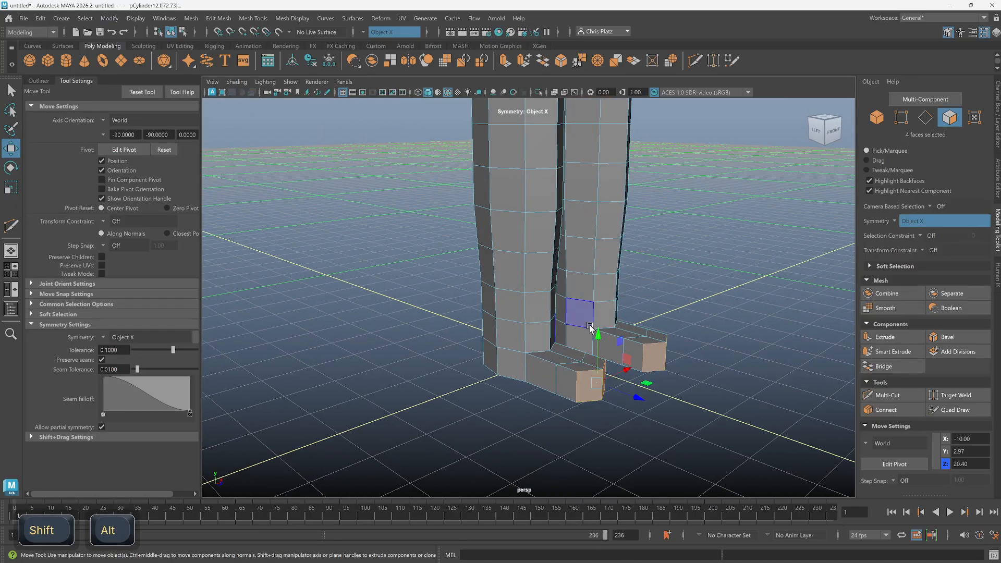
{"action": "left_click", "coordinate": [598, 338], "text": "ctrl+shift"}
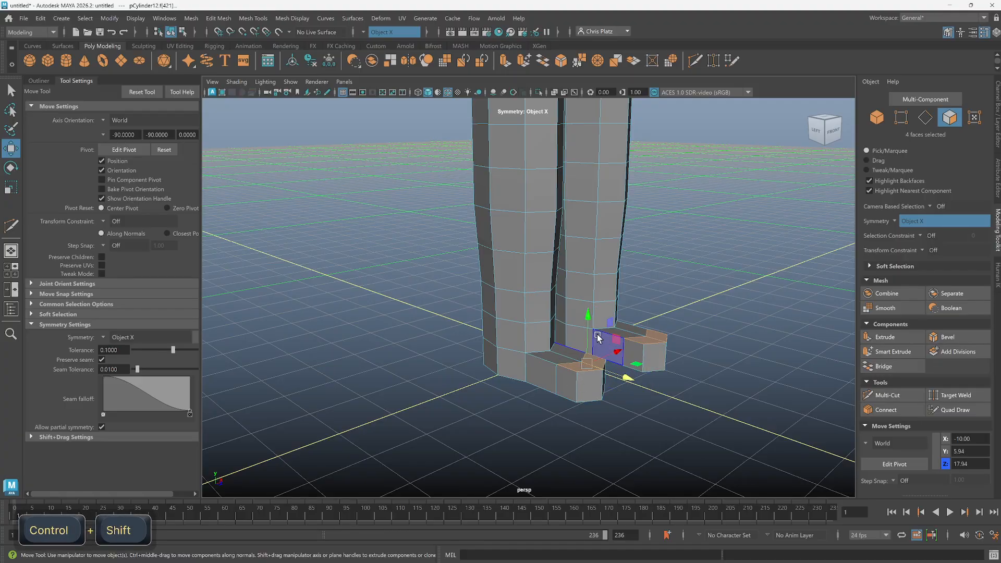
{"action": "left_click_drag", "start_coordinate": [588, 319], "coordinate": [537, 312]}
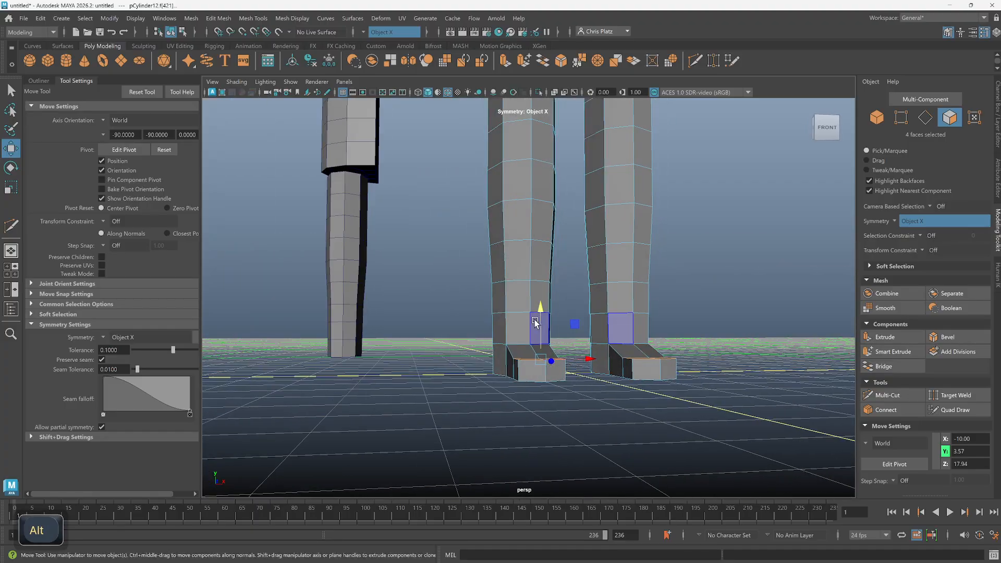
Select the edge loops around both ankles and scale them in X and Z.
{"action": "right_click_drag", "start_coordinate": [522, 274], "coordinate": [523, 245]}
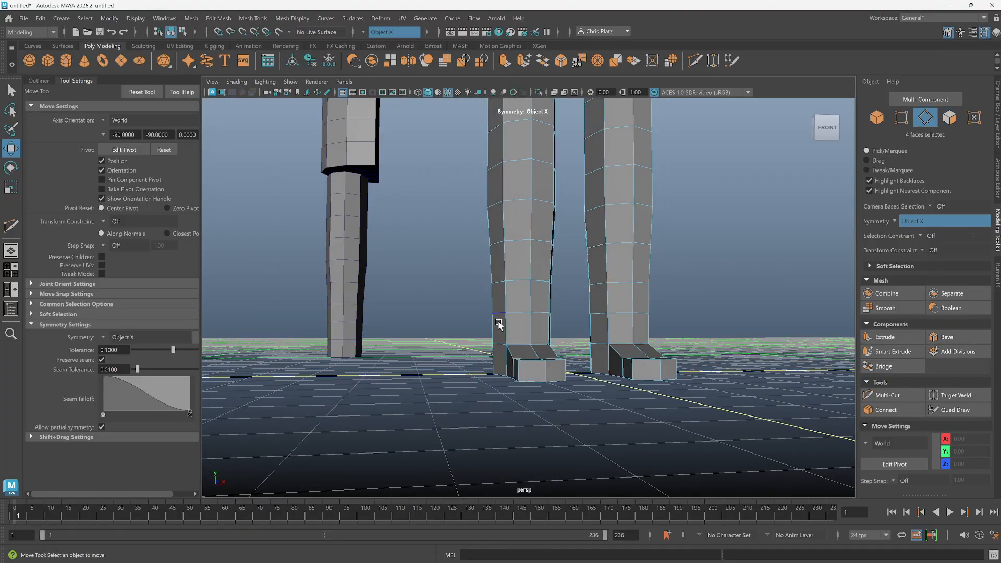
{"action": "left_click_drag", "start_coordinate": [500, 333], "coordinate": [564, 395], "text": "alt"}
{"action": "key", "text": "r"}
{"action": "left_click_drag", "start_coordinate": [566, 332], "coordinate": [675, 326]}
Add the eight inner faces of the torso's top cap to the selection and turn symmetry off.
{"action": "left_click_drag", "start_coordinate": [594, 404], "coordinate": [592, 317], "text": "alt"}
{"action": "scroll", "coordinate": [593, 316], "scroll_direction": "up", "scroll_amount": 2}
{"action": "right_click_drag", "start_coordinate": [620, 301], "coordinate": [623, 327]}
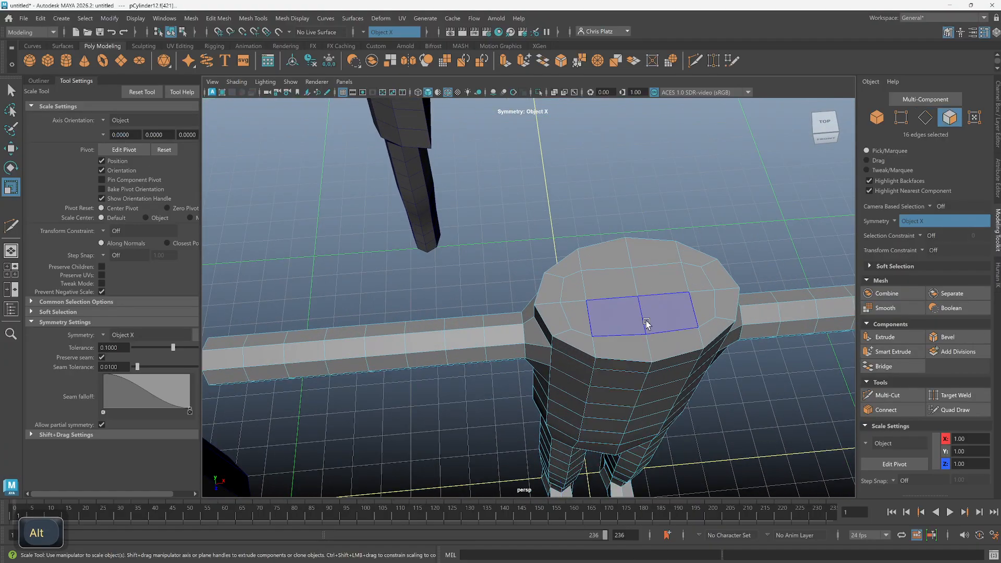
{"action": "left_click", "coordinate": [603, 319], "text": "ctrl+shift"}
{"action": "left_click", "coordinate": [578, 322], "text": "ctrl+shift"}
{"action": "left_click", "coordinate": [573, 284], "text": "ctrl+shift"}
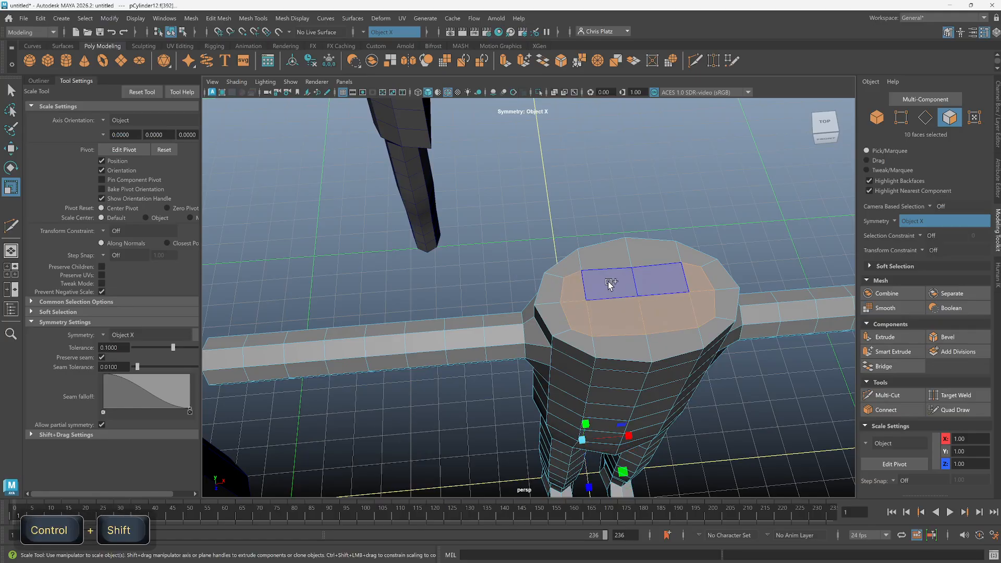
{"action": "left_click", "coordinate": [633, 281], "text": "ctrl+shift"}
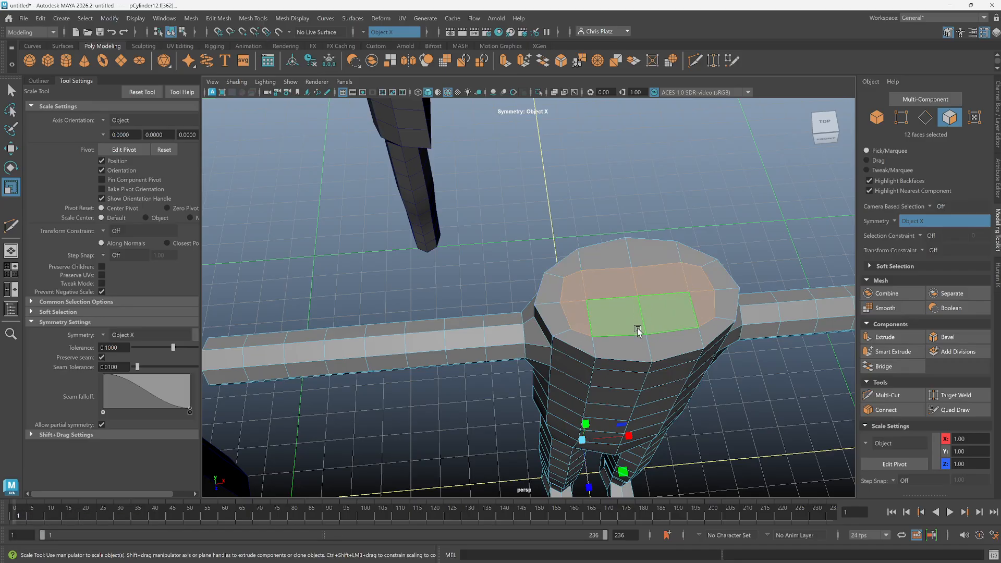
{"action": "key", "text": "r"}
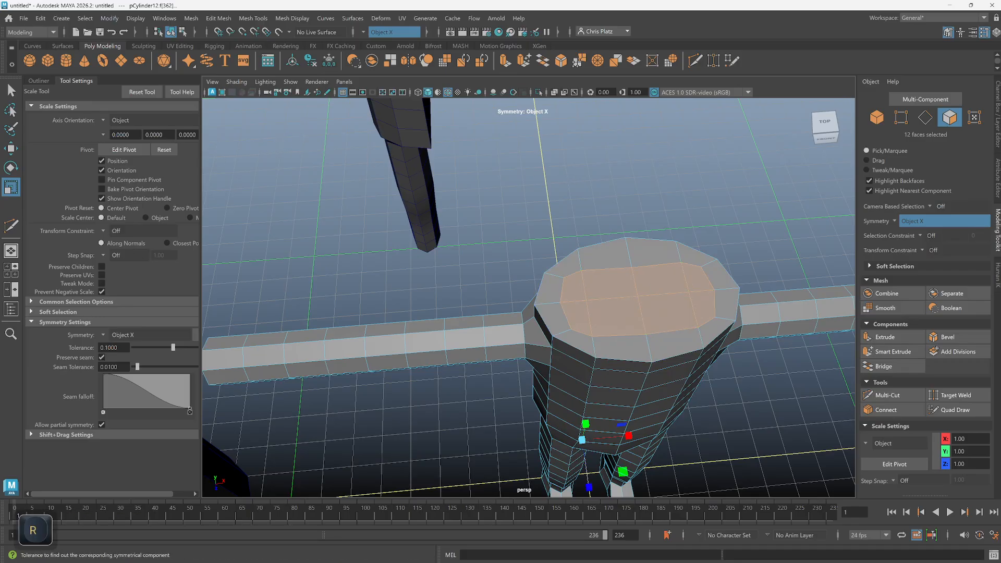
{"action": "left_click", "coordinate": [120, 334]}
{"action": "left_click", "coordinate": [118, 341]}
With X-ray display temporarily on, remove the foot faces from the selection so only the inner cap faces stay selected.
{"action": "left_click_drag", "start_coordinate": [573, 349], "coordinate": [698, 424], "text": "alt"}
{"action": "key", "text": "w"}
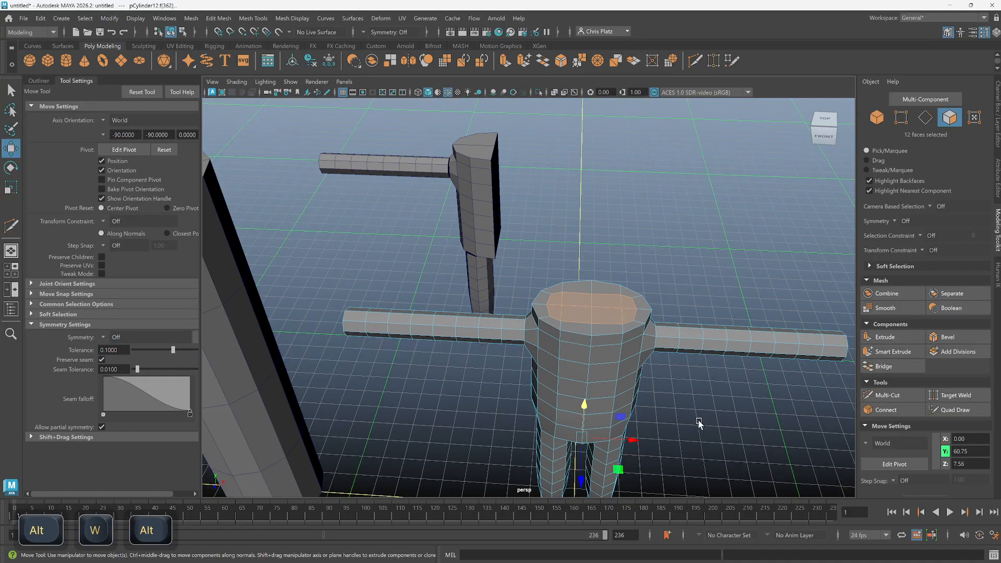
{"action": "right_click_drag", "start_coordinate": [698, 423], "coordinate": [632, 420], "text": "alt"}
{"action": "middle_click_drag", "start_coordinate": [643, 376], "coordinate": [650, 283], "text": "alt"}
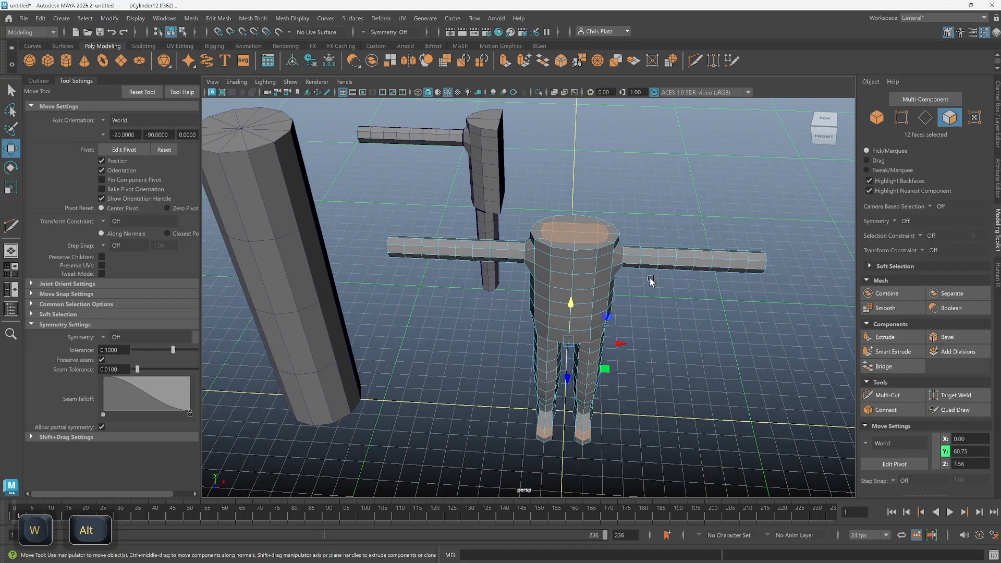
{"action": "left_click", "coordinate": [554, 92]}
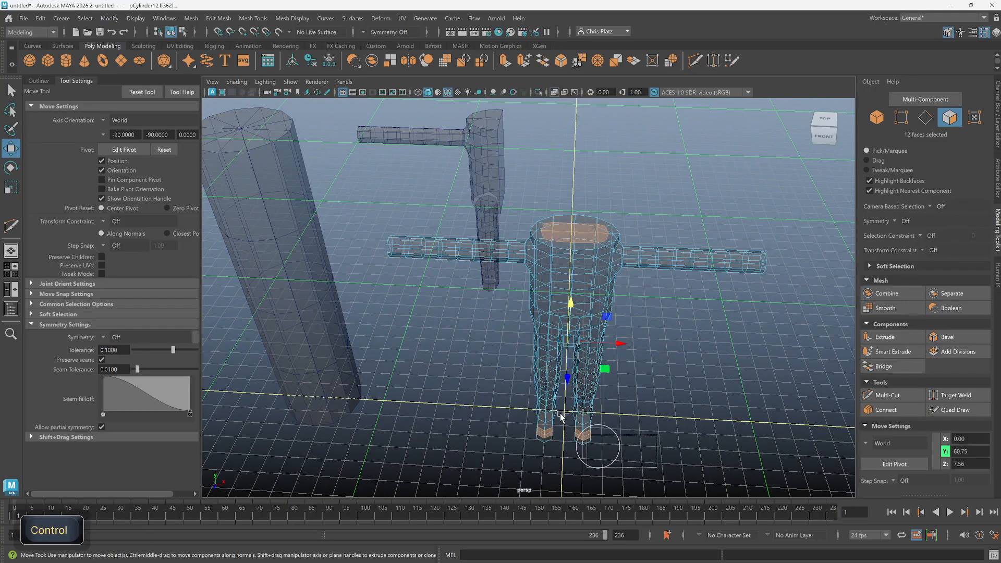
{"action": "left_click_drag", "start_coordinate": [561, 416], "coordinate": [470, 355], "text": "ctrl"}
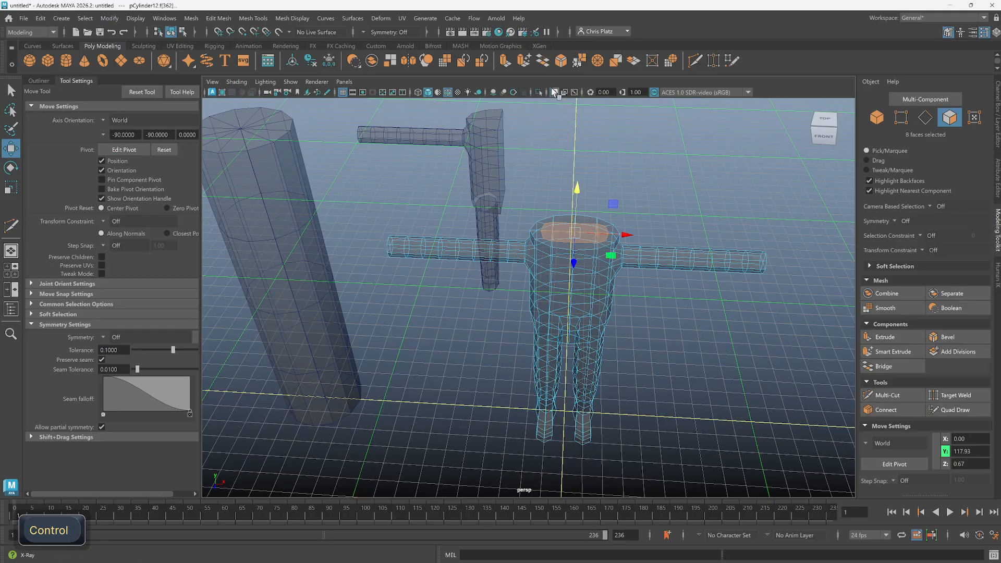
{"action": "left_click", "coordinate": [554, 92]}
Scale the eight inner faces of the top cap inward and raise them to Y 121.82.
{"action": "right_click_drag", "start_coordinate": [615, 380], "coordinate": [654, 387], "text": "alt"}
{"action": "key", "text": "r"}
{"action": "mouse_move", "coordinate": [652, 239]}
{"action": "left_mouse_down"}
{"action": "mouse_move", "coordinate": [659, 224]}
{"action": "mouse_move", "coordinate": [646, 228]}
{"action": "left_mouse_up"}
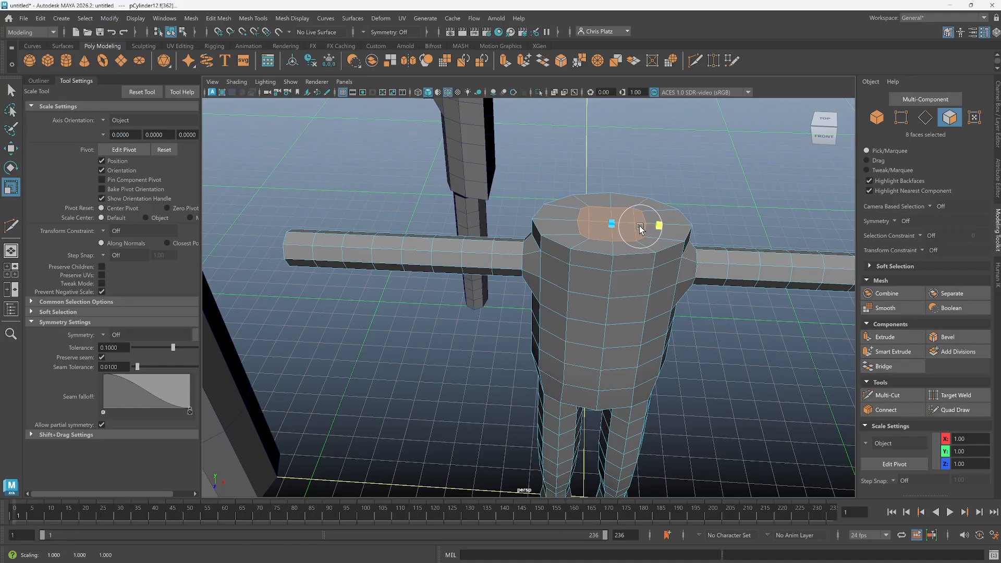
{"action": "key", "text": "w"}
{"action": "left_click_drag", "start_coordinate": [611, 223], "coordinate": [614, 179]}
Select the top cap's outer edge loop, scale it inward as the base of the neck and lower it to Y 116.79.
{"action": "left_click_drag", "start_coordinate": [602, 223], "coordinate": [591, 254], "text": "alt"}
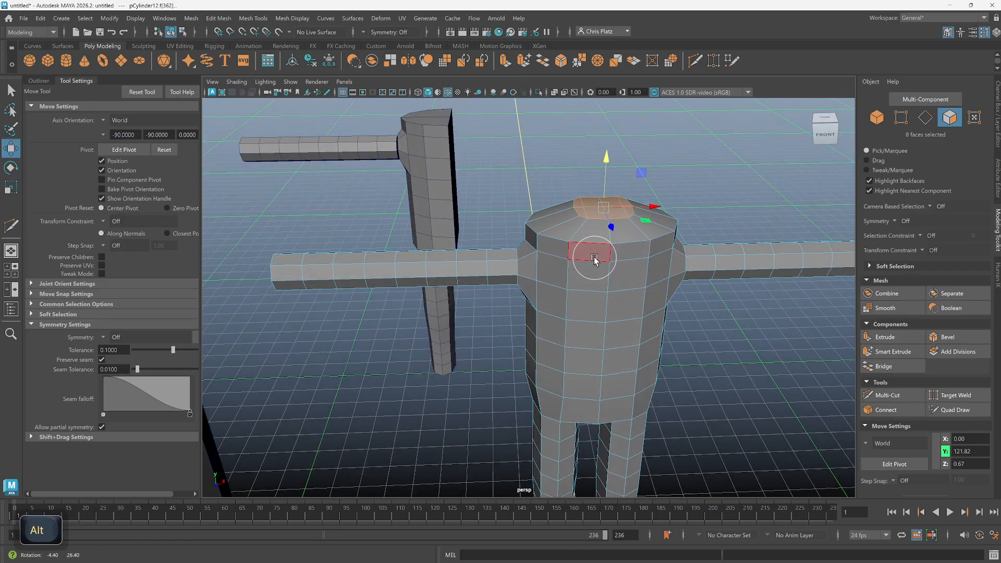
{"action": "right_click_drag", "start_coordinate": [595, 240], "coordinate": [604, 192]}
{"action": "double_click", "coordinate": [592, 245]}
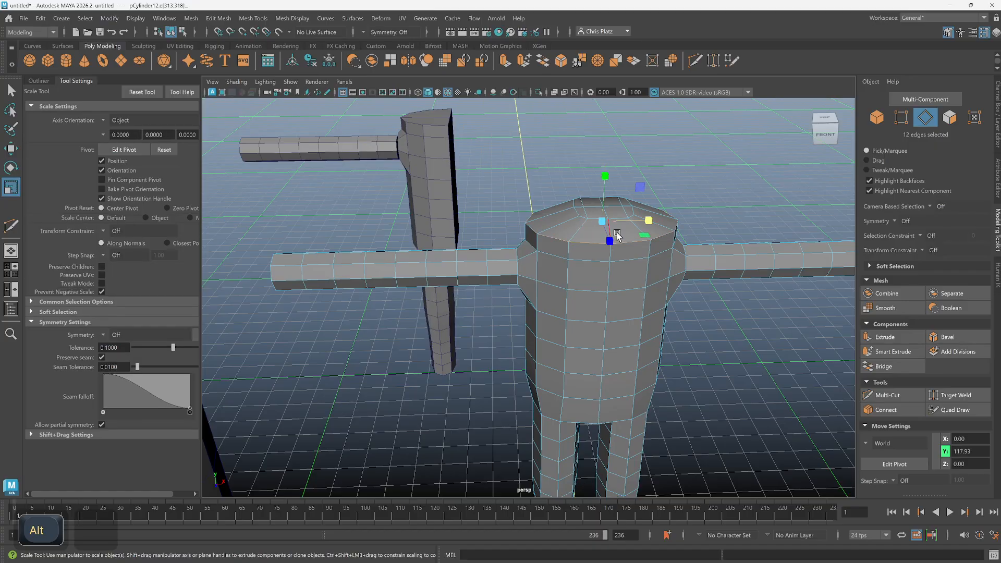
{"action": "key", "text": "r"}
{"action": "left_click_drag", "start_coordinate": [643, 235], "coordinate": [632, 233]}
{"action": "key", "text": "w"}
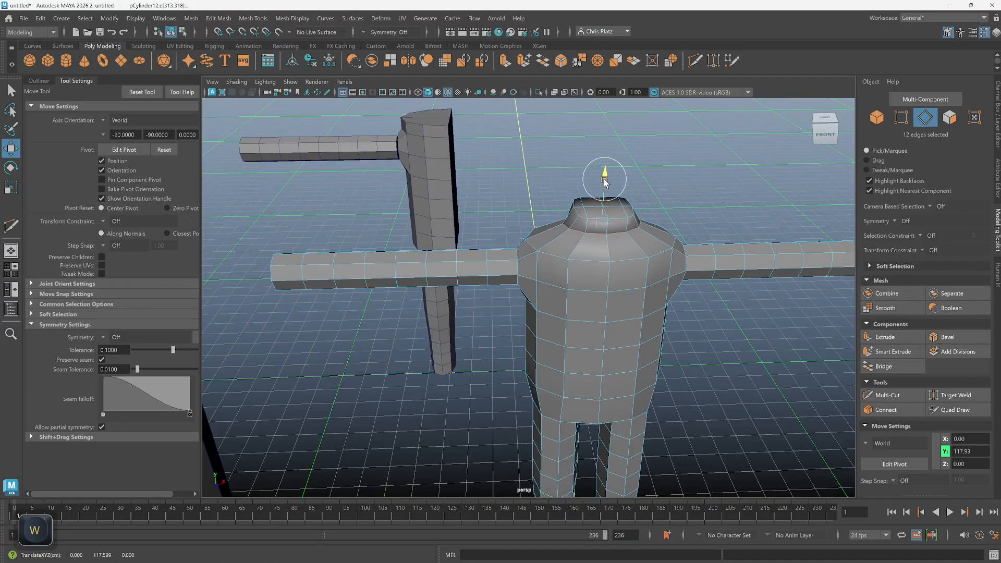
{"action": "left_click_drag", "start_coordinate": [602, 184], "coordinate": [498, 278]}
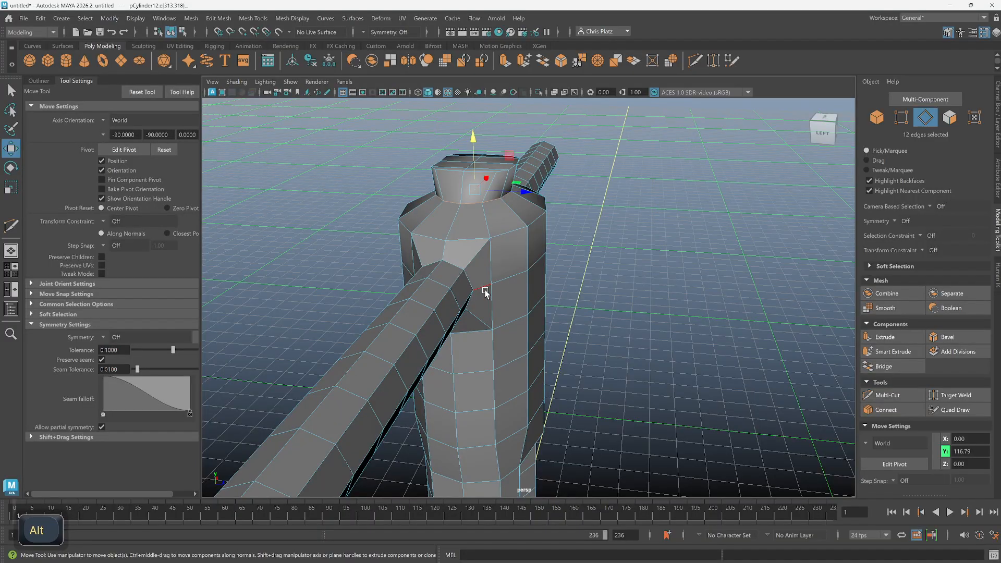
Try to tilt the neck-base edge loop slightly about X in the side view.
{"action": "key", "text": "f"}
{"action": "left_click_drag", "start_coordinate": [487, 290], "coordinate": [565, 277], "text": "alt"}
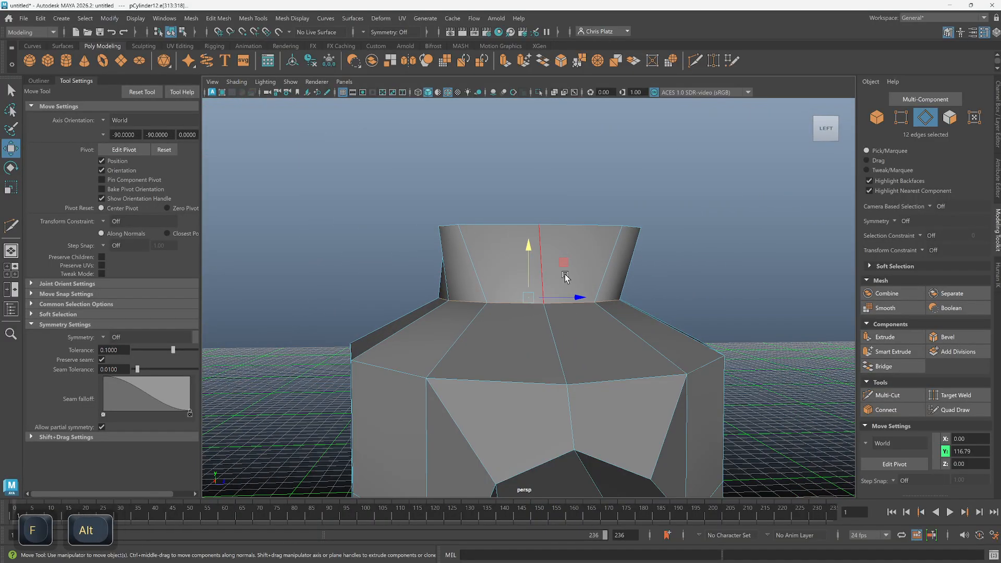
{"action": "key", "text": "e"}
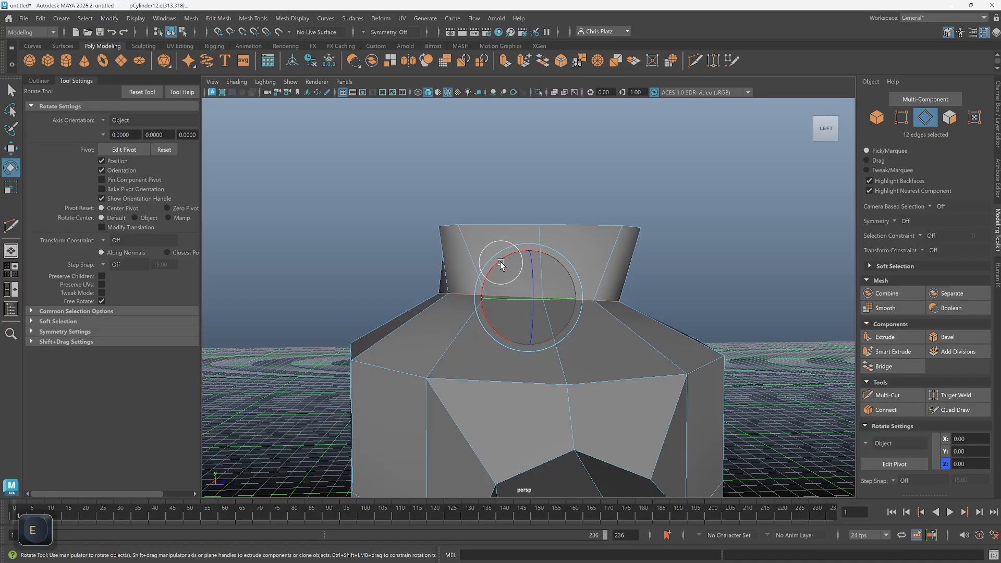
{"action": "left_click_drag", "start_coordinate": [500, 264], "coordinate": [506, 264]}
{"action": "key", "text": "ctrl+z"}
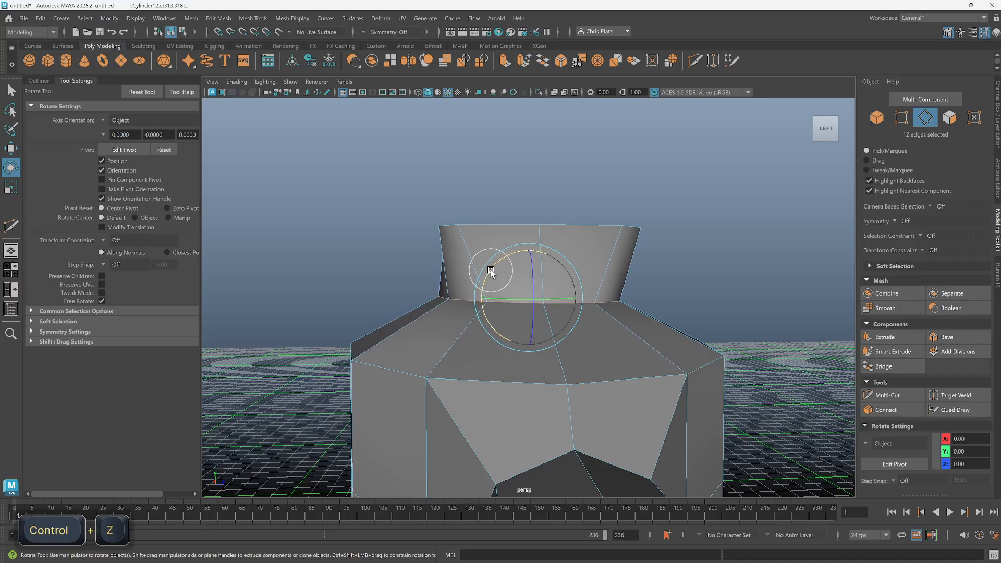
Select the four front edges of the shoulder loop, set symmetry back to Object X and move the edges down.
{"action": "mouse_move", "coordinate": [584, 360]}
{"action": "left_mouse_down", "text": "alt"}
{"action": "mouse_move", "coordinate": [616, 364]}
{"action": "mouse_move", "coordinate": [557, 366]}
{"action": "mouse_move", "coordinate": [623, 376]}
{"action": "mouse_move", "coordinate": [612, 364]}
{"action": "mouse_move", "coordinate": [573, 373]}
{"action": "left_mouse_up", "text": "alt"}
{"action": "left_click", "coordinate": [574, 374]}
{"action": "left_click", "coordinate": [663, 362], "text": "ctrl+shift"}
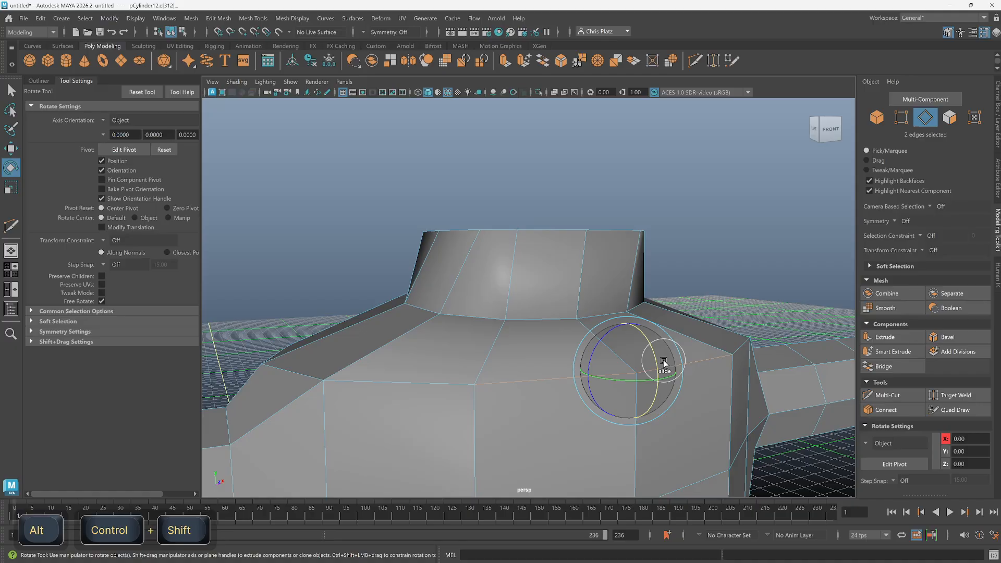
{"action": "key", "text": "w"}
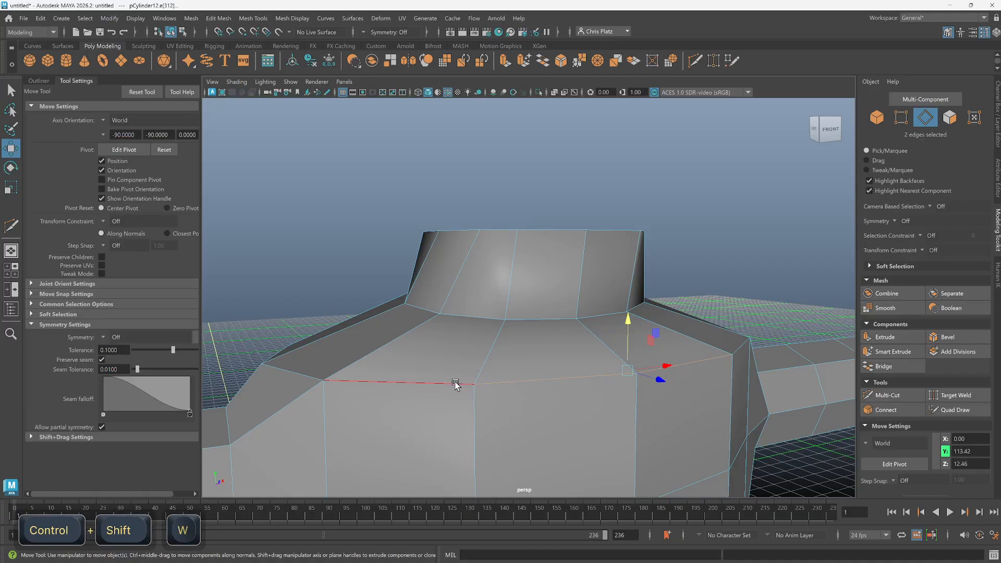
{"action": "left_click", "coordinate": [458, 382], "text": "ctrl+shift"}
{"action": "left_click", "coordinate": [738, 348], "text": "ctrl+shift"}
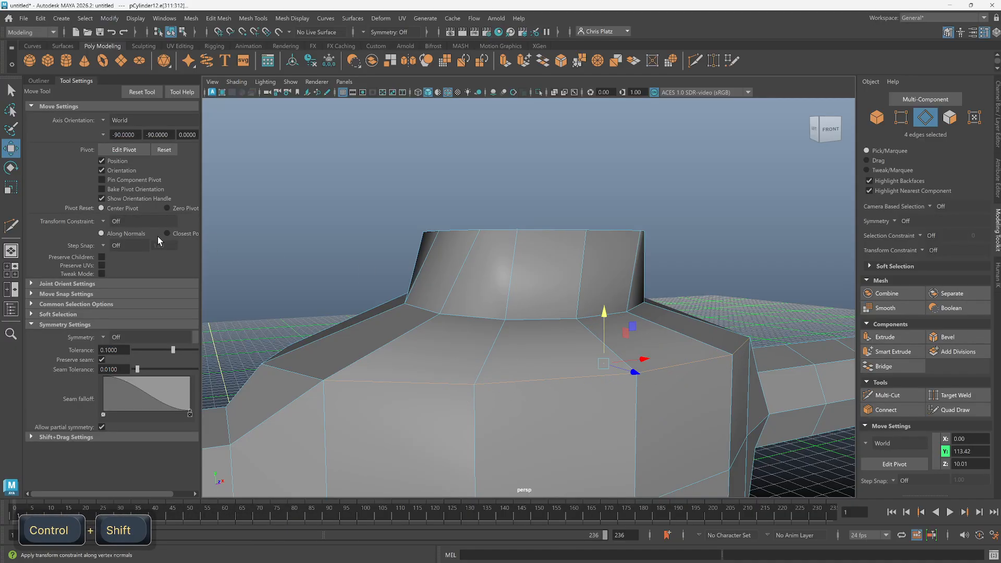
{"action": "left_click", "coordinate": [121, 338]}
{"action": "left_click", "coordinate": [130, 348]}
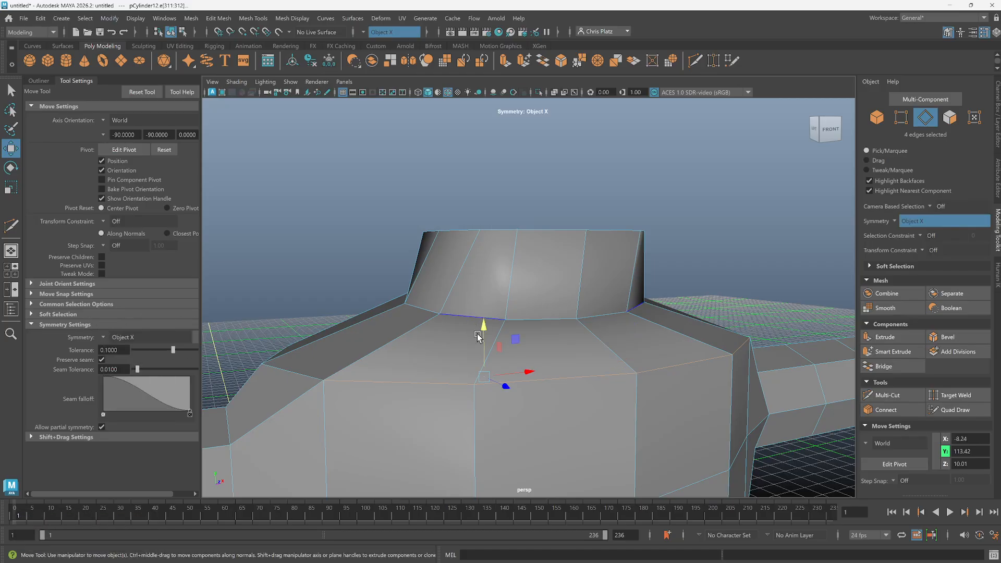
{"action": "left_click_drag", "start_coordinate": [484, 334], "coordinate": [437, 330]}
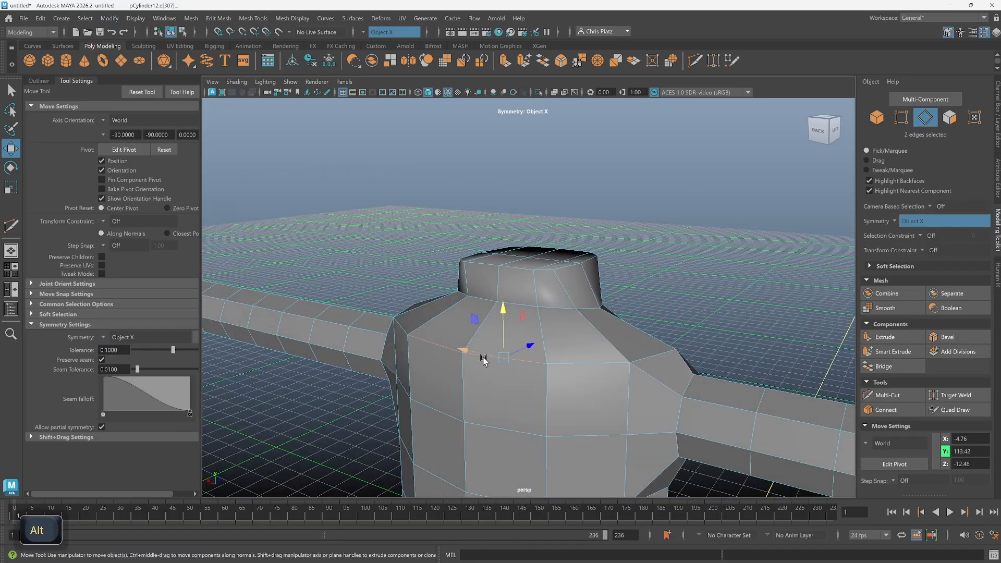
Move the shoulder loop's back edges forward along Z and lower the four front edges of the next chest loop to Y 103.83.
{"action": "left_click_drag", "start_coordinate": [483, 358], "coordinate": [467, 330], "text": "alt"}
{"action": "left_click", "coordinate": [450, 335], "text": "ctrl+shift"}
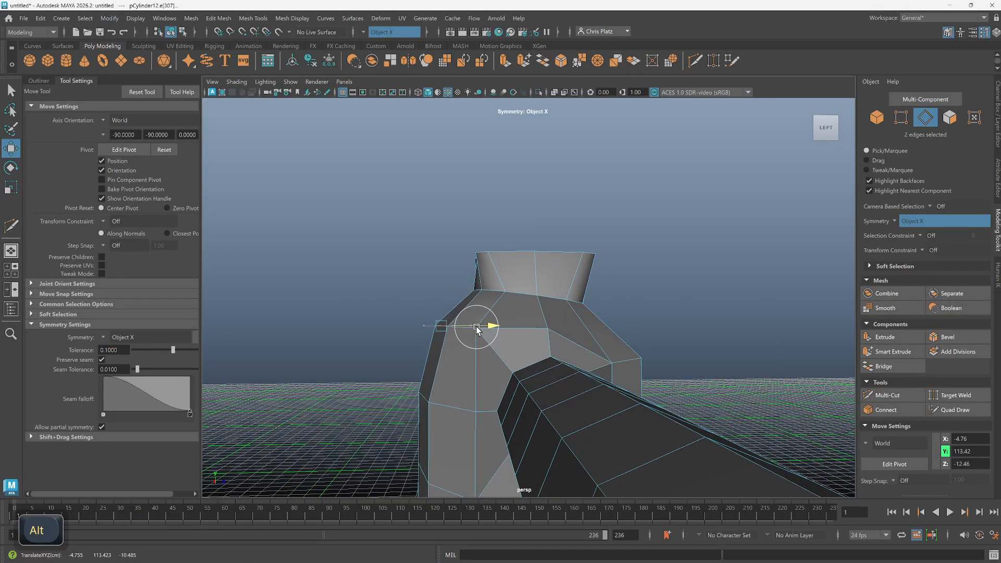
{"action": "left_click_drag", "start_coordinate": [620, 379], "coordinate": [552, 379], "text": "alt"}
{"action": "left_click", "coordinate": [542, 386], "text": "ctrl+shift"}
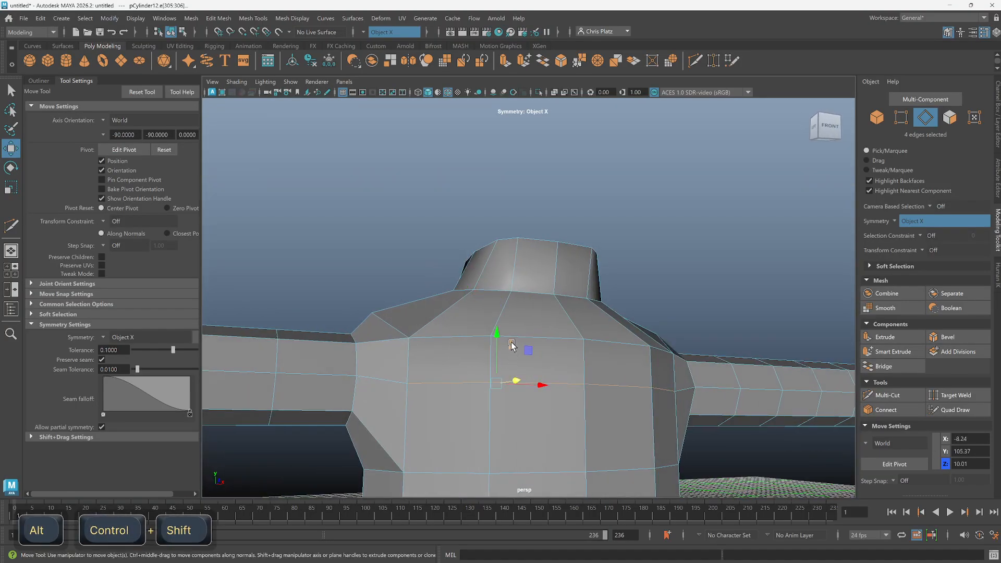
{"action": "left_click_drag", "start_coordinate": [496, 346], "coordinate": [496, 363]}
Select the mirrored front-to-back edges on the neck's top cap and move them toward the centre line along X.
{"action": "scroll", "coordinate": [556, 395], "scroll_direction": "down", "scroll_amount": 4}
{"action": "scroll", "coordinate": [538, 414], "scroll_direction": "down", "scroll_amount": 4}
{"action": "left_click_drag", "start_coordinate": [556, 394], "coordinate": [599, 281], "text": "alt"}
{"action": "scroll", "coordinate": [524, 411], "scroll_direction": "down", "scroll_amount": 2}
{"action": "scroll", "coordinate": [616, 322], "scroll_direction": "up", "scroll_amount": 5}
{"action": "scroll", "coordinate": [512, 296], "scroll_direction": "up", "scroll_amount": 4}
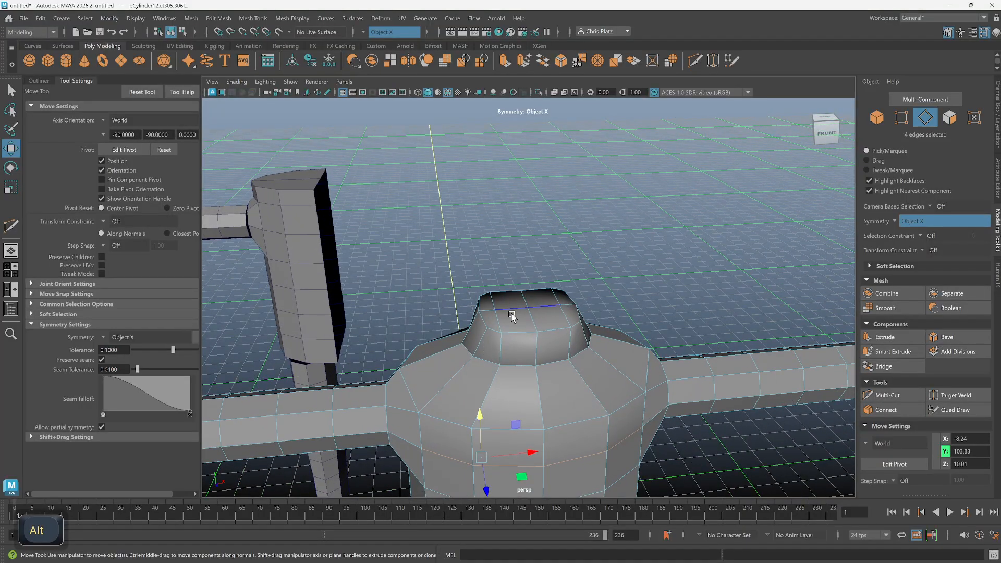
{"action": "right_click", "coordinate": [511, 315]}
{"action": "right_click_drag", "start_coordinate": [517, 252], "coordinate": [515, 248]}
{"action": "left_click", "coordinate": [491, 299]}
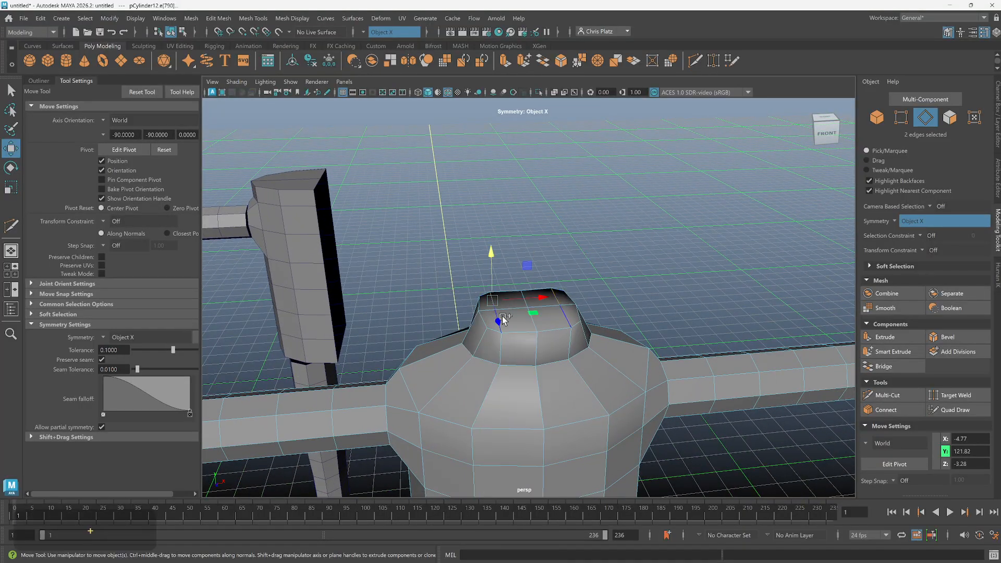
{"action": "mouse_move", "coordinate": [505, 330]}
{"action": "left_mouse_down", "text": "ctrl+shift"}
{"action": "mouse_move", "coordinate": [521, 313]}
{"action": "mouse_move", "coordinate": [519, 335]}
{"action": "left_mouse_up", "text": "ctrl+shift"}
{"action": "scroll", "coordinate": [523, 318], "scroll_direction": "up", "scroll_amount": 3}
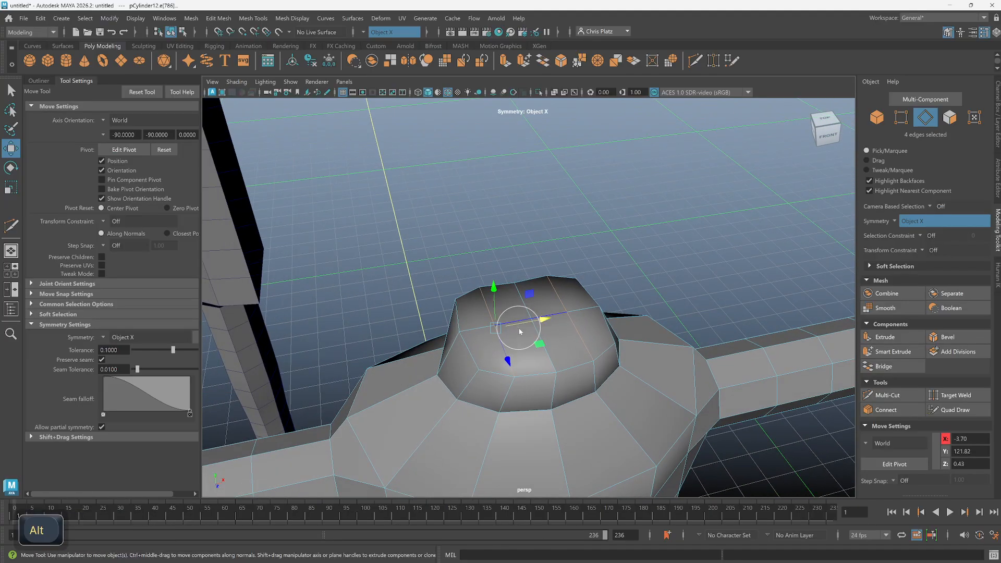
Select the eight faces of the neck's top cap, scale them narrower front to back and extrude them up to Y 123.66.
{"action": "right_click_drag", "start_coordinate": [517, 328], "coordinate": [523, 343]}
{"action": "right_click_drag", "start_coordinate": [534, 303], "coordinate": [532, 303]}
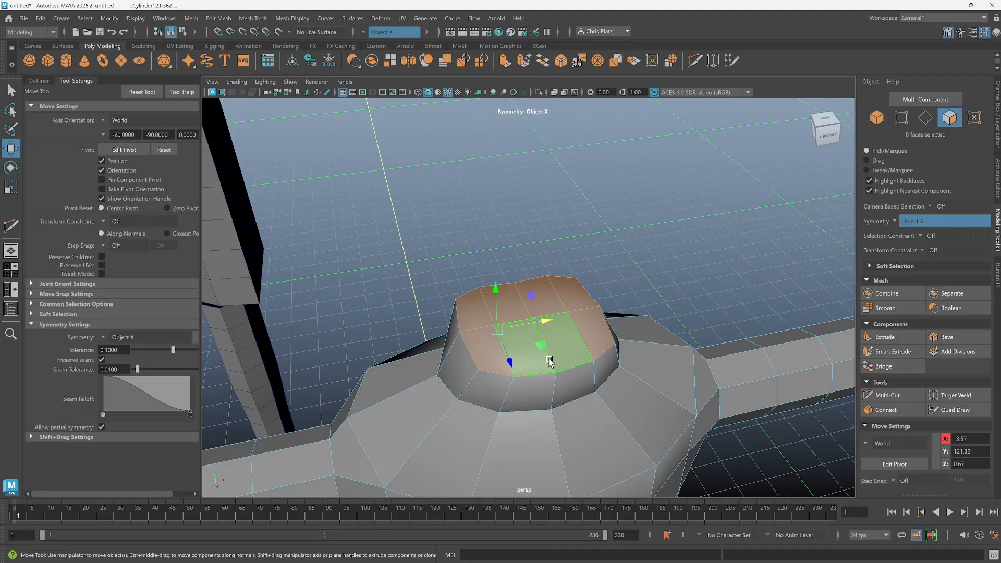
{"action": "left_click_drag", "start_coordinate": [549, 360], "coordinate": [609, 334], "text": "alt"}
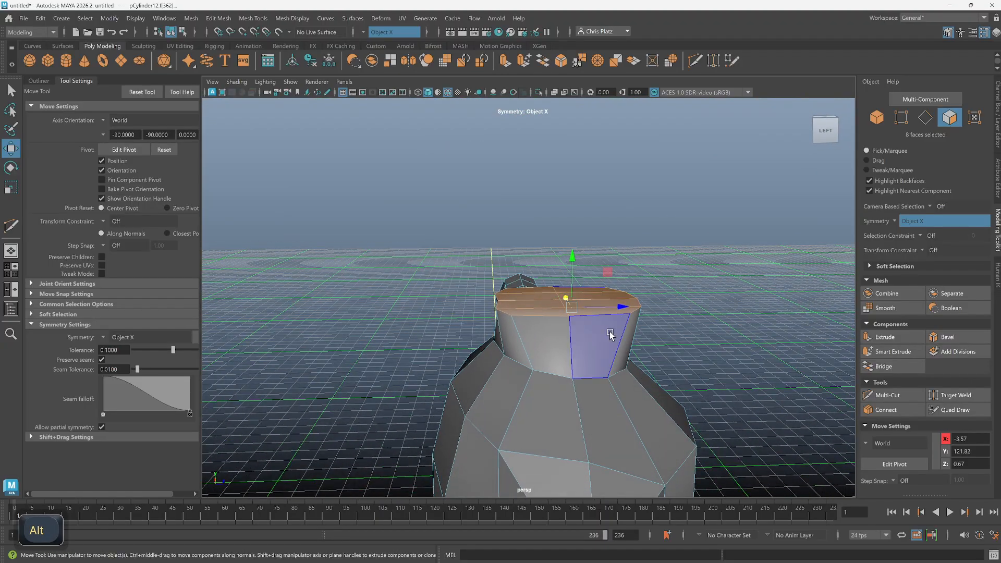
{"action": "key", "text": "r"}
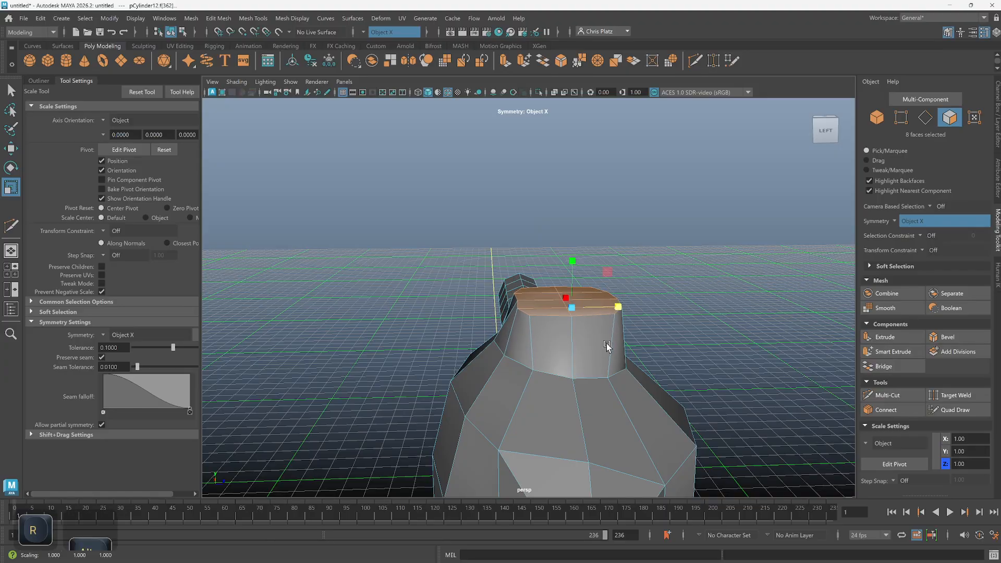
{"action": "left_click_drag", "start_coordinate": [604, 306], "coordinate": [554, 247], "text": "alt"}
{"action": "key", "text": "w"}
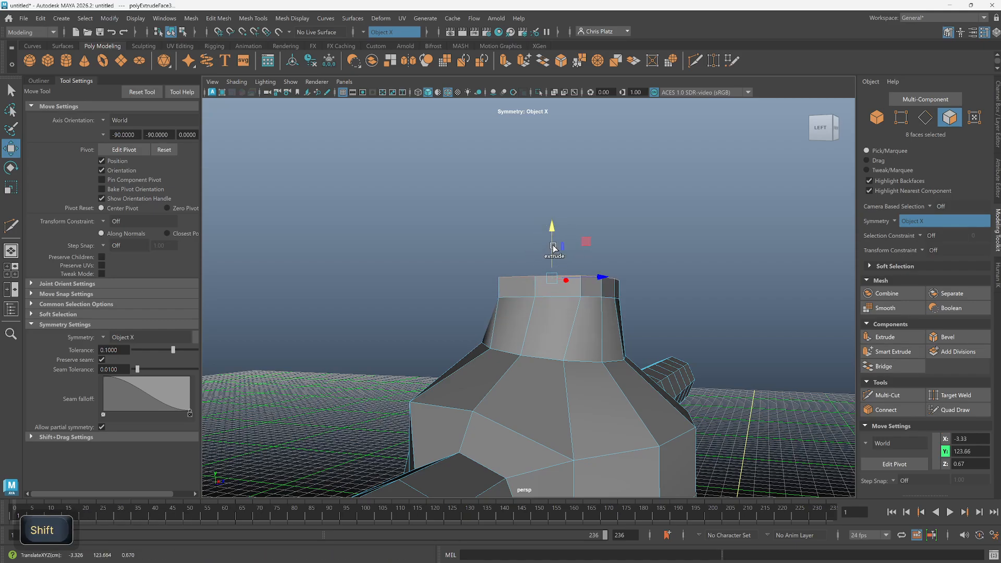
Scale the extruded neck cap wider front to back, then extrude it up to Y 140.22 to form the head.
{"action": "key", "text": "r"}
{"action": "left_click_drag", "start_coordinate": [596, 288], "coordinate": [569, 337], "text": "alt"}
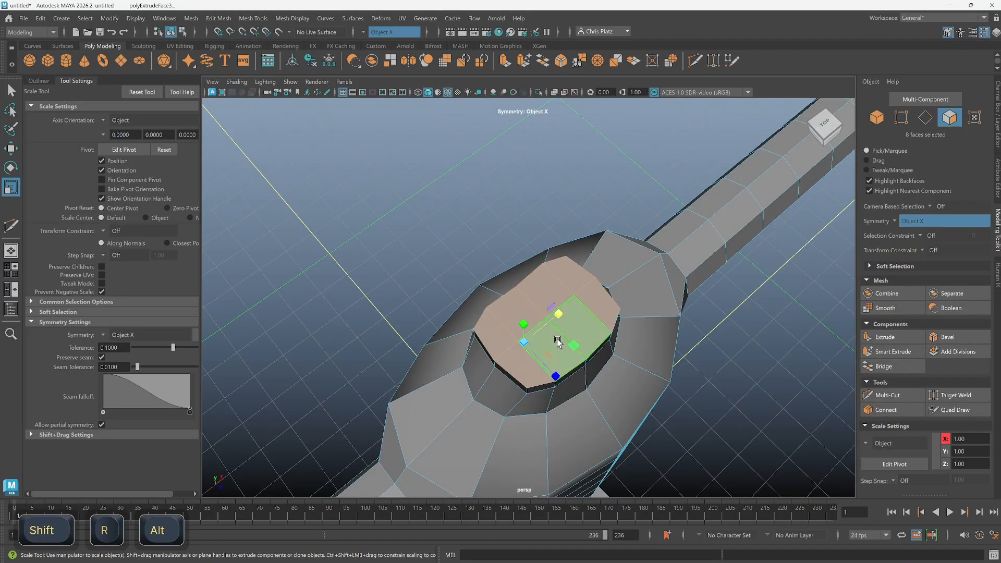
{"action": "left_click_drag", "start_coordinate": [556, 374], "coordinate": [639, 311]}
{"action": "key", "text": "w"}
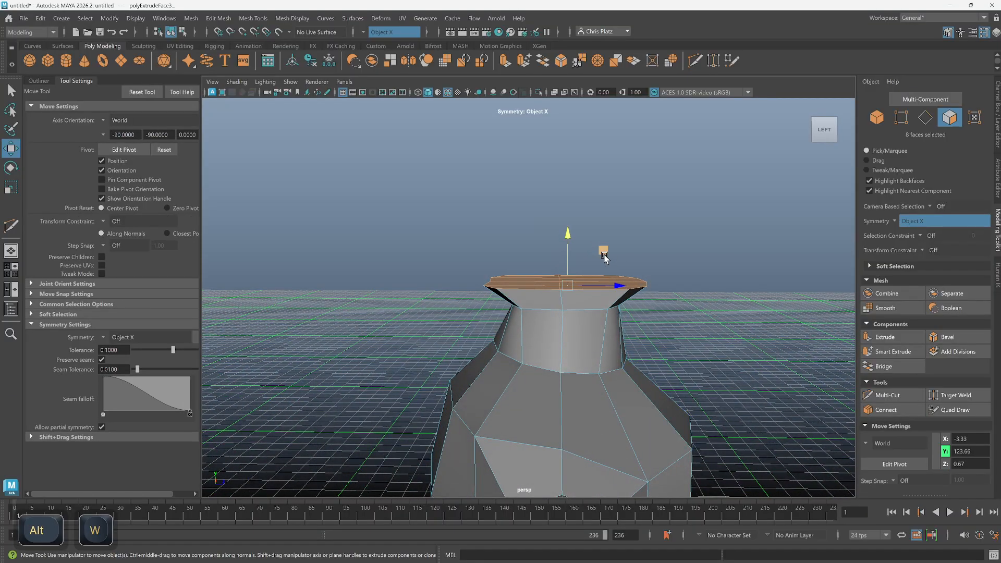
{"action": "left_click_drag", "start_coordinate": [599, 250], "coordinate": [549, 264]}
{"action": "key", "text": "ctrl+z"}
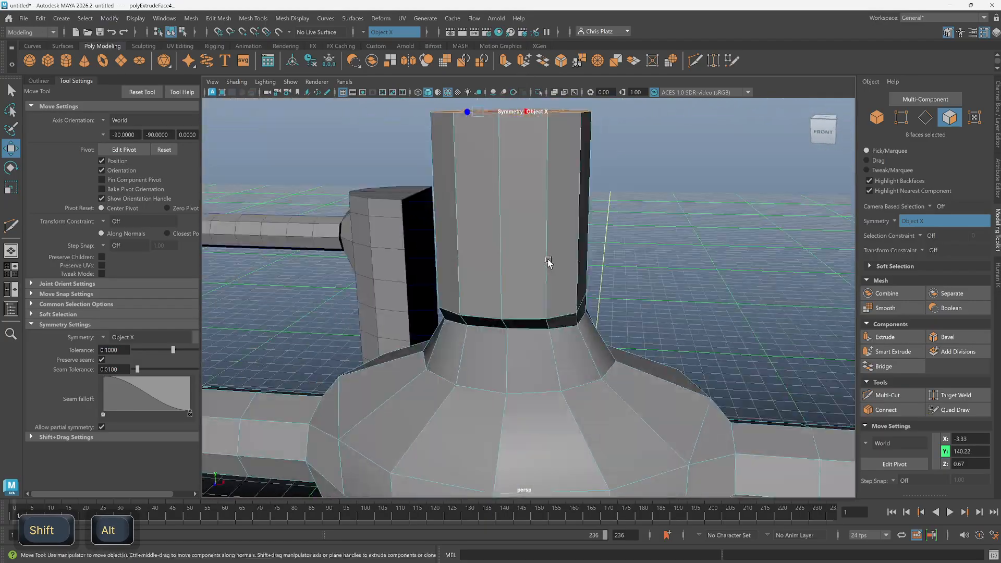
Examine the whole figure's proportions from the front and from above, comparing head, arms and legs.
{"action": "scroll", "coordinate": [556, 344], "scroll_direction": "down", "scroll_amount": 8}
{"action": "middle_click_drag", "start_coordinate": [557, 346], "coordinate": [608, 245], "text": "alt"}
{"action": "left_click_drag", "start_coordinate": [609, 245], "coordinate": [518, 285], "text": "alt"}
{"action": "scroll", "coordinate": [549, 261], "scroll_direction": "up", "scroll_amount": 5}
{"action": "scroll", "coordinate": [601, 411], "scroll_direction": "down", "scroll_amount": 3}
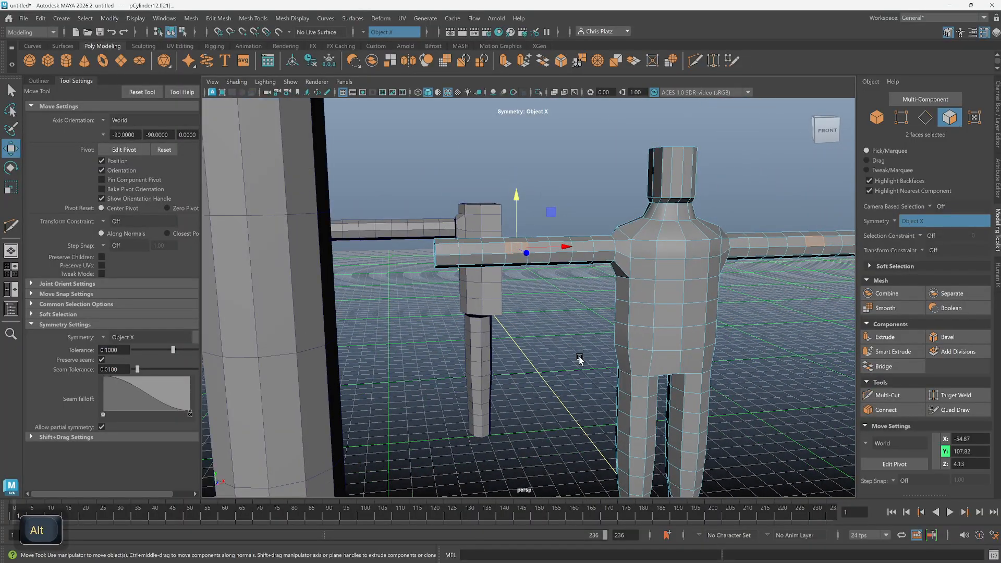
{"action": "scroll", "coordinate": [588, 380], "scroll_direction": "down", "scroll_amount": 3}
{"action": "left_click_drag", "start_coordinate": [593, 386], "coordinate": [576, 432], "text": "alt"}
{"action": "scroll", "coordinate": [526, 340], "scroll_direction": "up", "scroll_amount": 4}
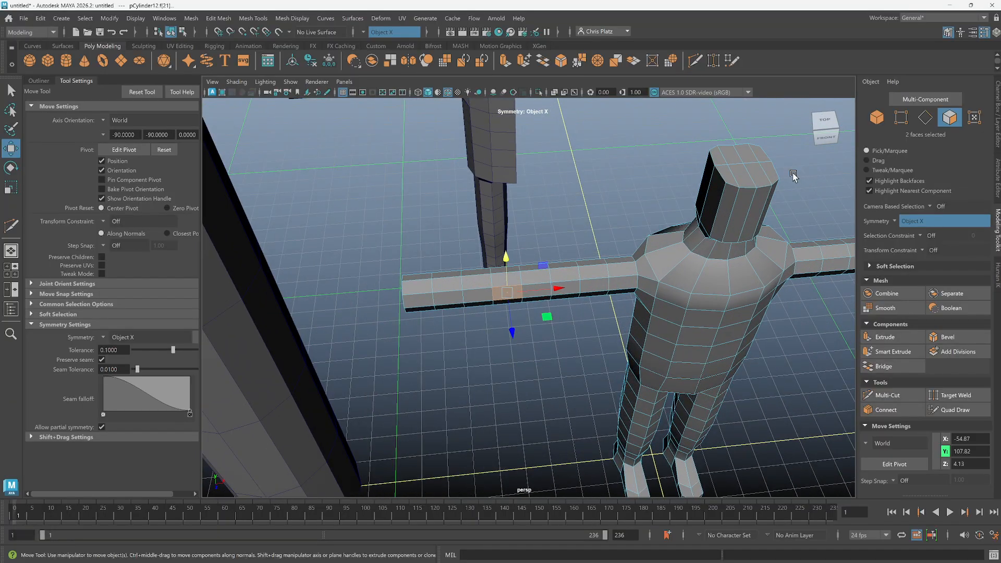
Select the vertices at both arm ends and turn on soft selection with a falloff radius of 41.40.
{"action": "left_click_drag", "start_coordinate": [484, 318], "coordinate": [476, 273], "text": "alt"}
{"action": "right_click_drag", "start_coordinate": [476, 272], "coordinate": [413, 261]}
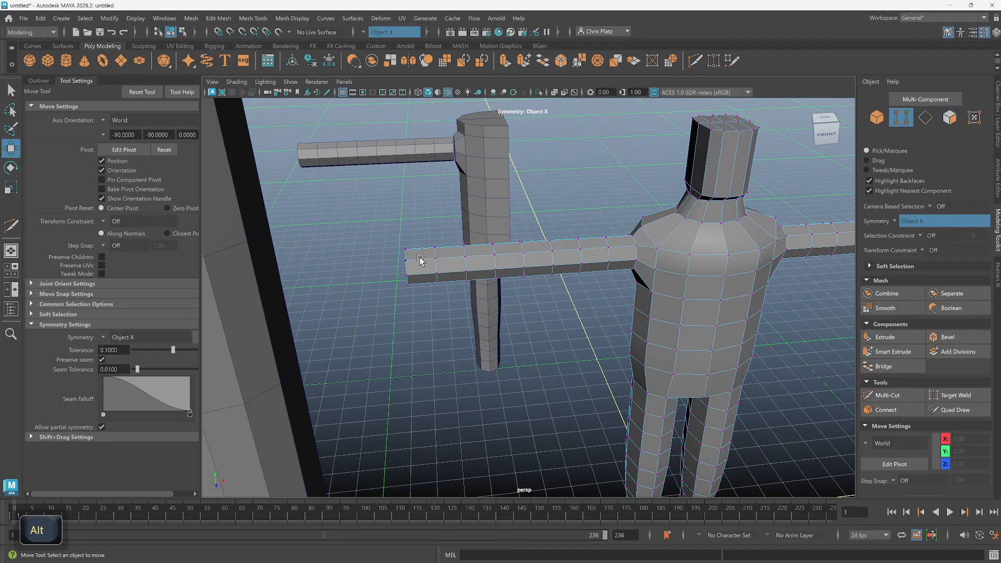
{"action": "left_click_drag", "start_coordinate": [414, 261], "coordinate": [402, 241], "text": "alt"}
{"action": "mouse_move", "coordinate": [421, 296]}
{"action": "left_mouse_down", "text": "alt"}
{"action": "mouse_move", "coordinate": [440, 306]}
{"action": "mouse_move", "coordinate": [432, 298]}
{"action": "left_mouse_up", "text": "alt"}
{"action": "key", "text": "b"}
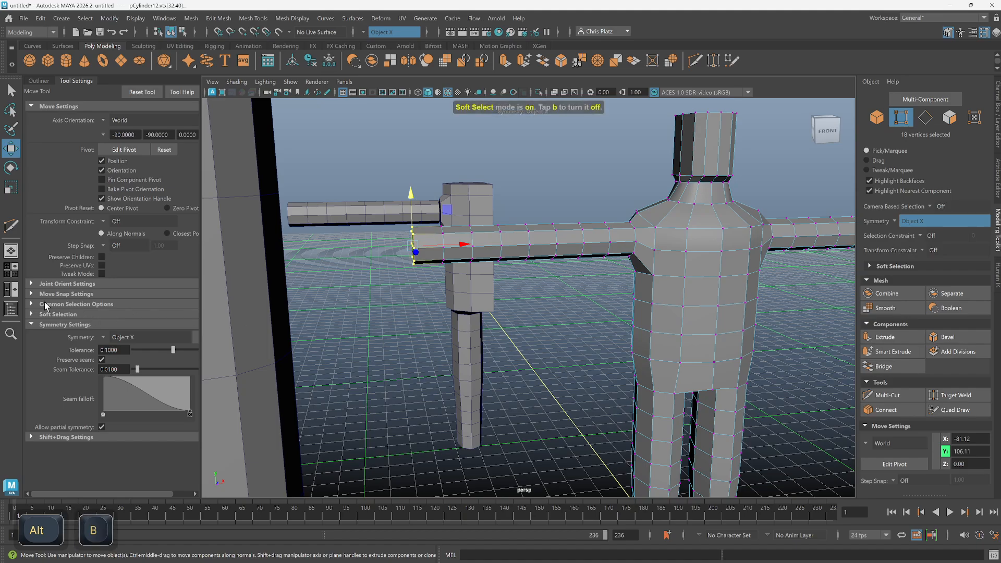
{"action": "left_click", "coordinate": [32, 314]}
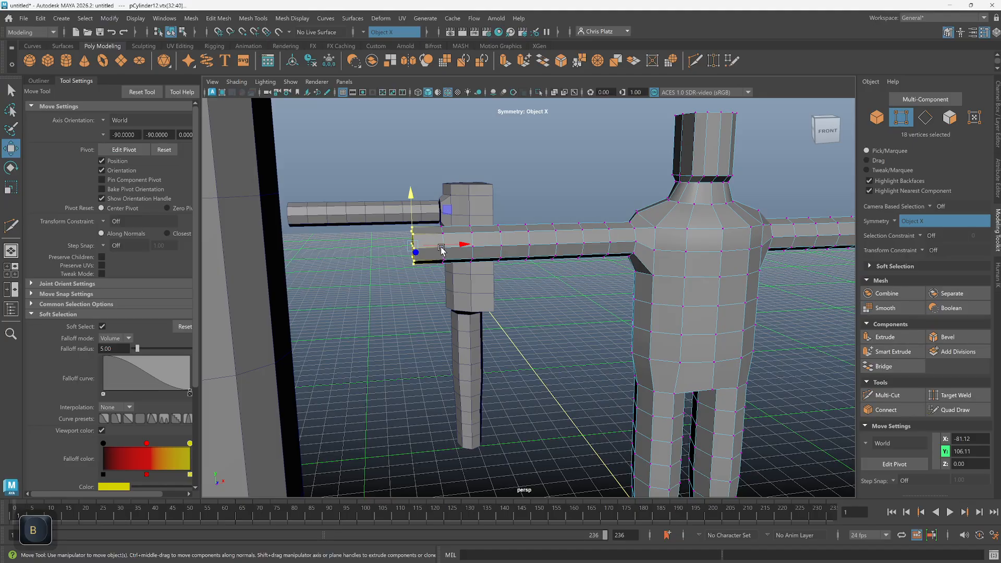
{"action": "left_click_drag", "start_coordinate": [416, 293], "coordinate": [578, 341]}
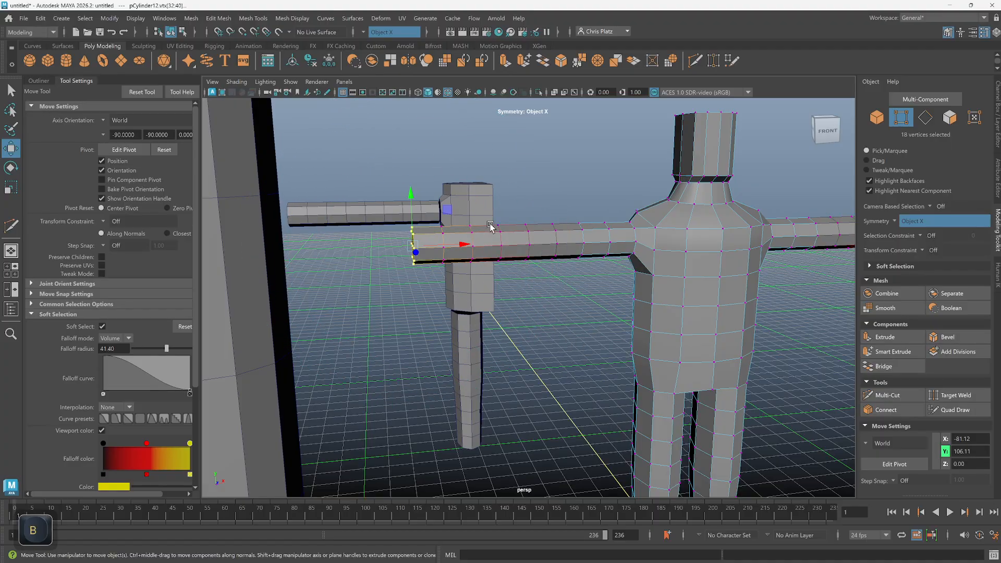
Shorten both arms by moving the arm-end vertices inward to X -69.87, and set the falloff radius to 40.20.
{"action": "left_click_drag", "start_coordinate": [468, 245], "coordinate": [490, 259]}
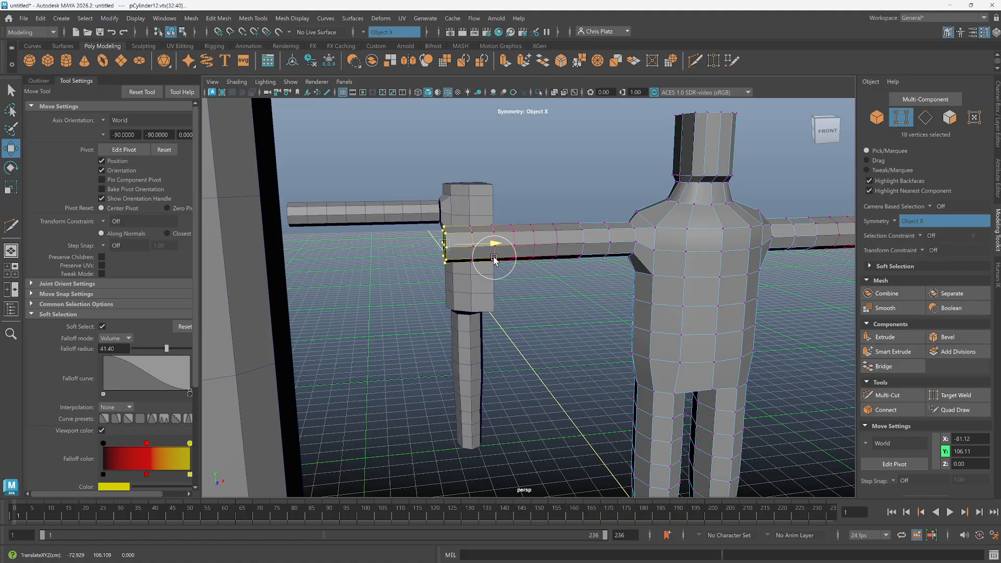
{"action": "left_click_drag", "start_coordinate": [505, 258], "coordinate": [505, 258]}
{"action": "left_click_drag", "start_coordinate": [625, 275], "coordinate": [620, 273]}
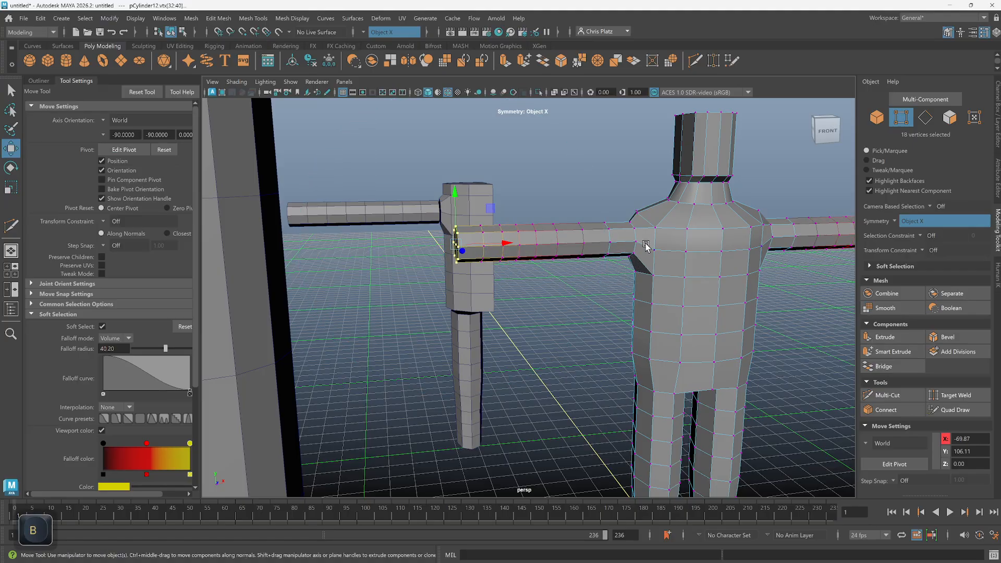
Select the edge loops where the arms meet the torso, turn off soft selection and scale them to about 1.31 in Y and Z.
{"action": "right_click_drag", "start_coordinate": [635, 233], "coordinate": [634, 213]}
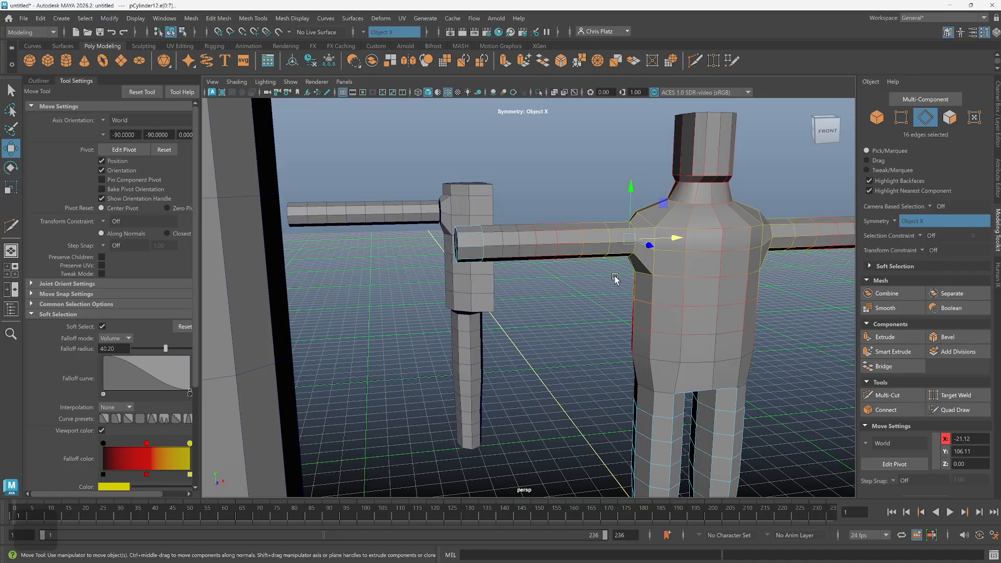
{"action": "key", "text": "b"}
{"action": "mouse_move", "coordinate": [614, 279]}
{"action": "left_mouse_down", "text": "alt"}
{"action": "mouse_move", "coordinate": [599, 272]}
{"action": "mouse_move", "coordinate": [612, 269]}
{"action": "left_mouse_up", "text": "alt"}
{"action": "key", "text": "r"}
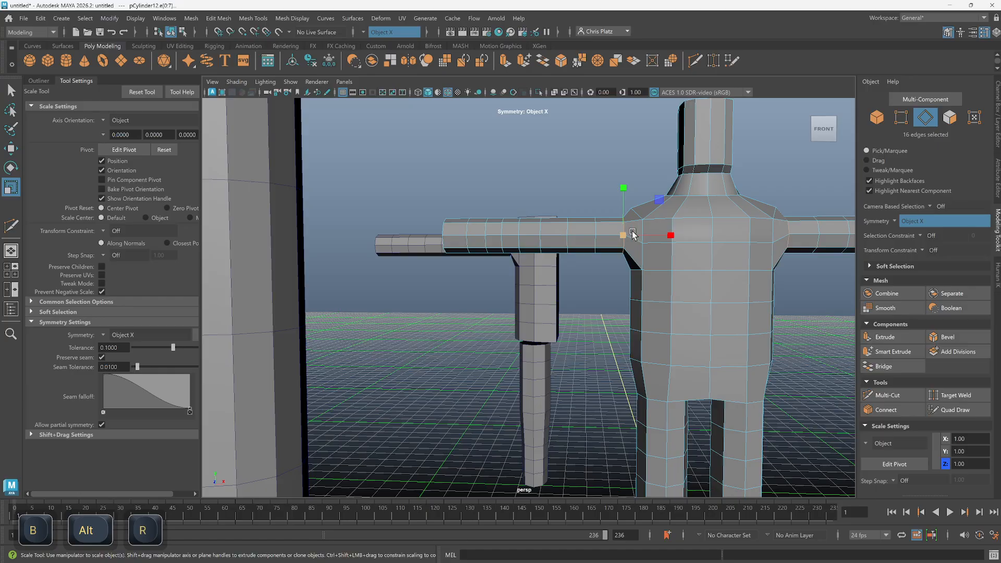
{"action": "left_click_drag", "start_coordinate": [633, 234], "coordinate": [634, 233]}
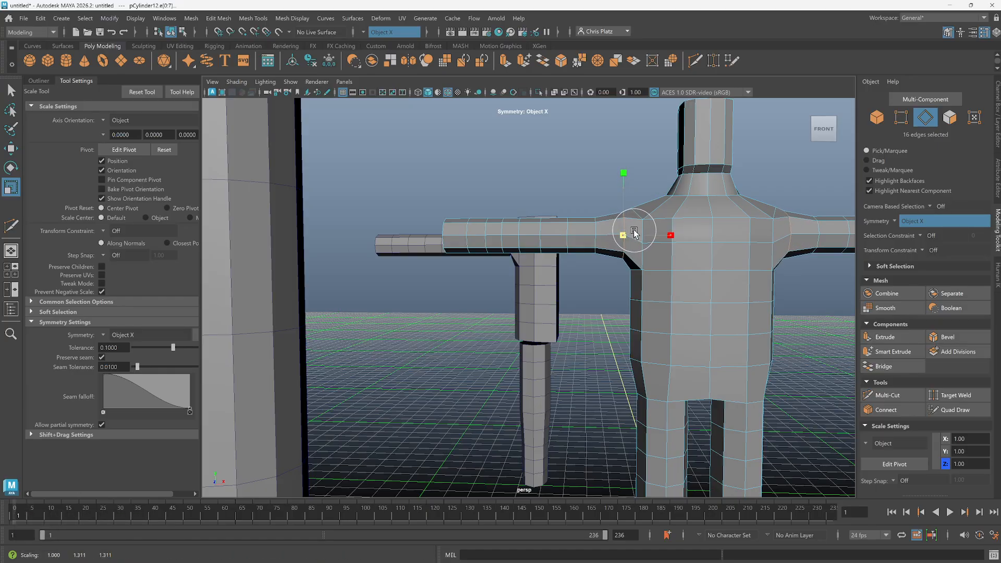
Select the arm-end vertices and scale them down with soft selection on, tapering both arms toward the wrists.
{"action": "mouse_move", "coordinate": [460, 243]}
{"action": "left_mouse_down", "text": "alt"}
{"action": "mouse_move", "coordinate": [495, 235]}
{"action": "mouse_move", "coordinate": [458, 230]}
{"action": "left_mouse_up", "text": "alt"}
{"action": "right_click_drag", "start_coordinate": [424, 229], "coordinate": [425, 209]}
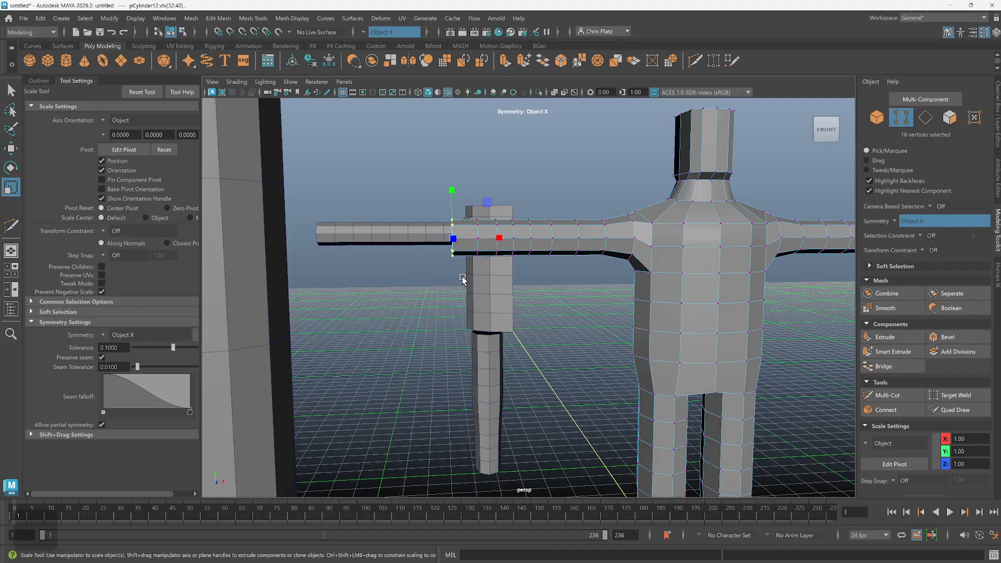
{"action": "key", "text": "b"}
{"action": "left_click_drag", "start_coordinate": [462, 277], "coordinate": [541, 325], "text": "alt"}
{"action": "left_click_drag", "start_coordinate": [510, 363], "coordinate": [536, 290], "text": "alt"}
Turn off soft selection and select only the eight end-cap faces of the two arms.
{"action": "right_click_drag", "start_coordinate": [489, 246], "coordinate": [488, 269]}
{"action": "left_click", "coordinate": [486, 243]}
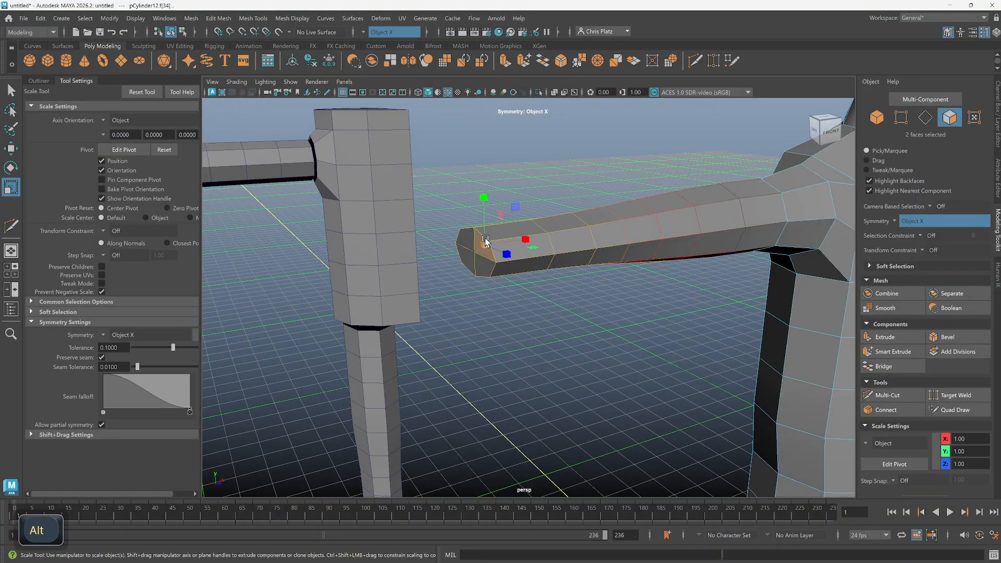
{"action": "key", "text": "b"}
{"action": "left_click", "coordinate": [466, 240], "text": "ctrl+shift"}
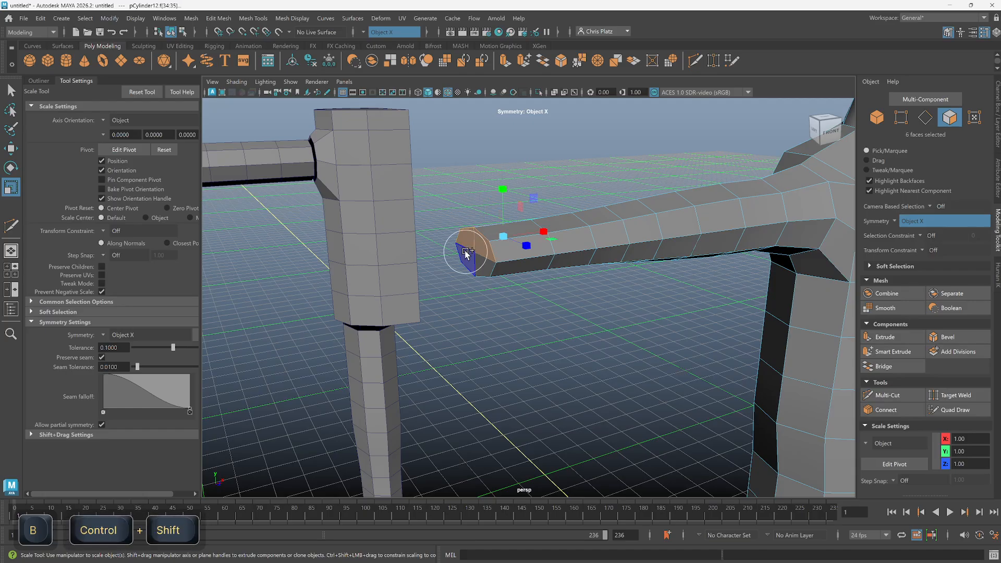
{"action": "left_click", "coordinate": [481, 264], "text": "ctrl+shift"}
{"action": "key", "text": "w"}
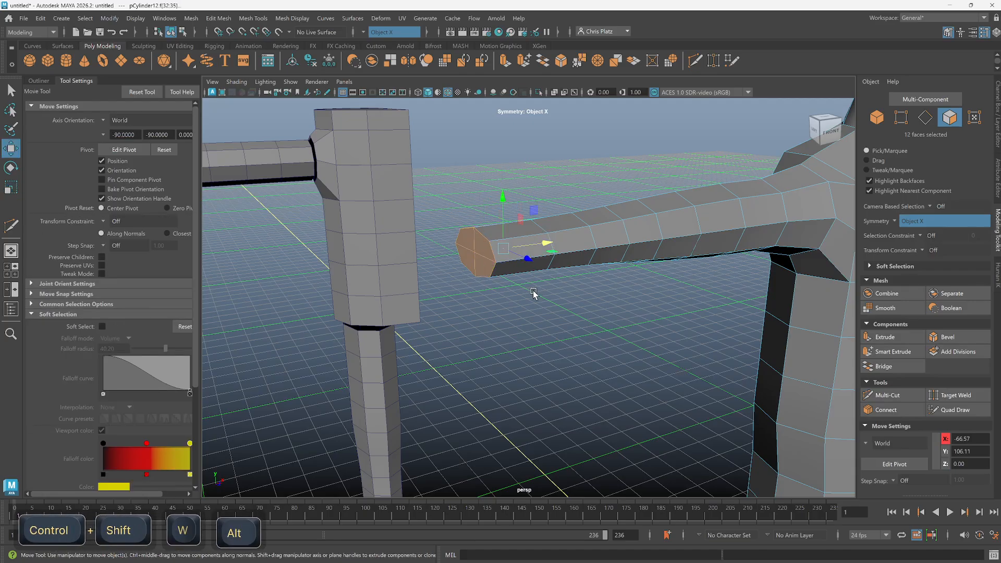
{"action": "left_click_drag", "start_coordinate": [561, 306], "coordinate": [510, 189], "text": "ctrl"}
{"action": "left_click_drag", "start_coordinate": [542, 286], "coordinate": [597, 297], "text": "alt"}
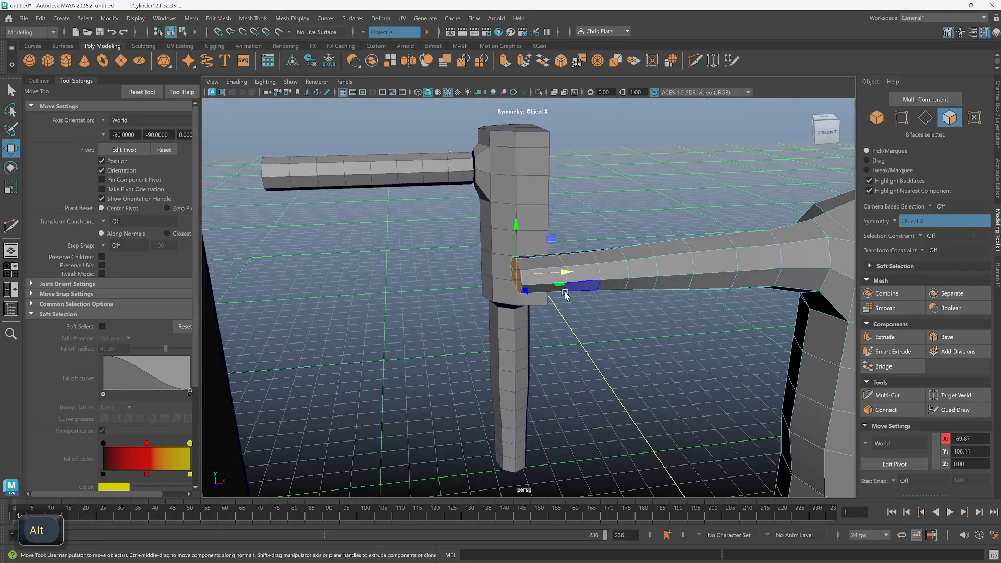
Extrude the arm end caps outward to X -73.03 and scale them wider front to back and slightly taller.
{"action": "left_click_drag", "start_coordinate": [545, 275], "coordinate": [521, 280], "text": "shift"}
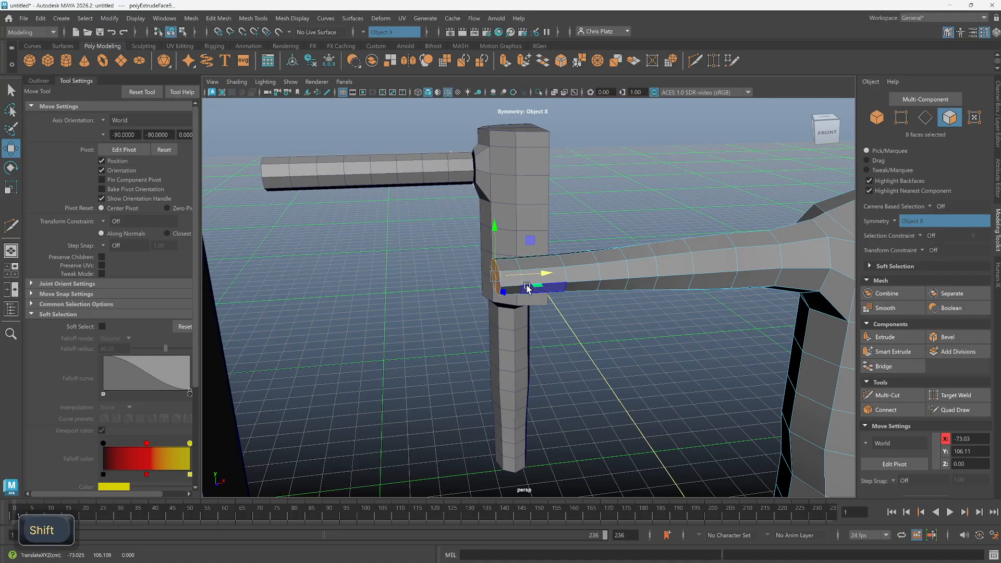
{"action": "key", "text": "r"}
{"action": "left_click_drag", "start_coordinate": [527, 308], "coordinate": [488, 374], "text": "alt"}
{"action": "key", "text": "w"}
{"action": "left_click_drag", "start_coordinate": [516, 315], "coordinate": [513, 290], "text": "alt"}
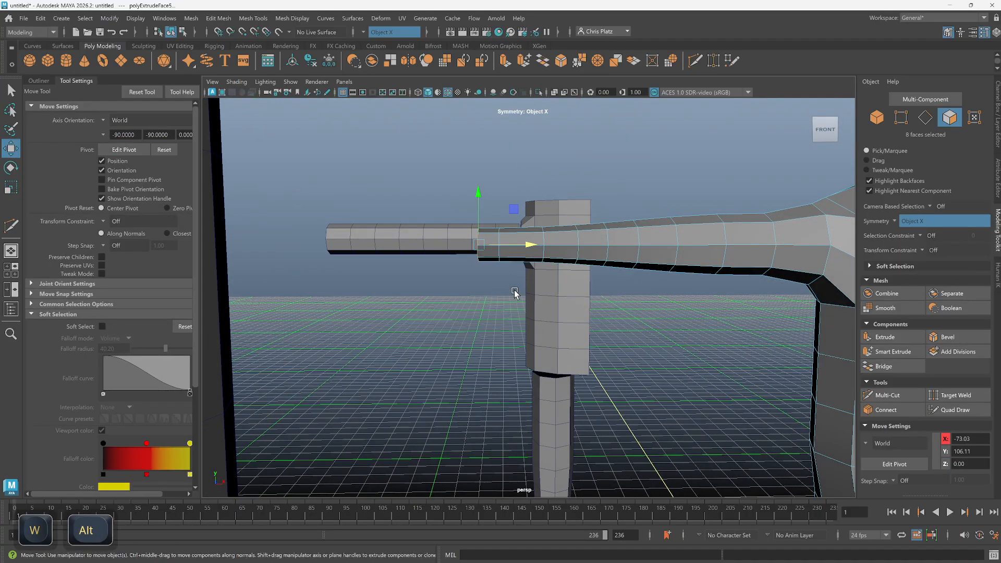
{"action": "key", "text": "r"}
{"action": "left_click_drag", "start_coordinate": [477, 196], "coordinate": [478, 187]}
{"action": "key", "text": "w"}
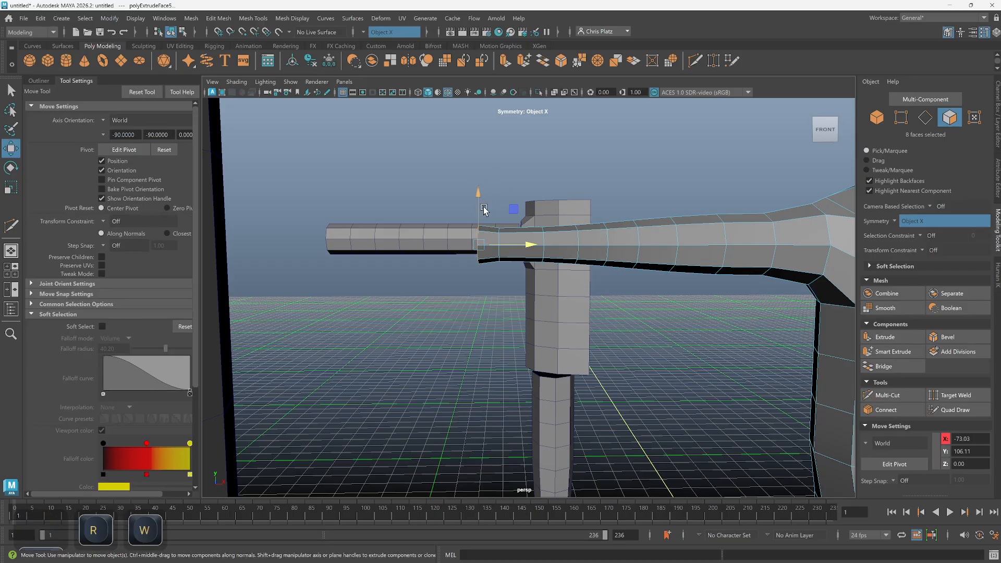
Extrude the hand end caps farther outward to X -80.14 and reduce their height.
{"action": "mouse_move", "coordinate": [522, 245]}
{"action": "left_mouse_down", "text": "shift"}
{"action": "mouse_move", "coordinate": [454, 249]}
{"action": "mouse_move", "coordinate": [487, 296]}
{"action": "mouse_move", "coordinate": [494, 268]}
{"action": "left_mouse_up", "text": "shift"}
{"action": "key", "text": "r"}
{"action": "left_click_drag", "start_coordinate": [447, 178], "coordinate": [459, 252]}
Select the edge loop just inside the hand's end cap, scale it slightly along Y and raise it to Y 106.66.
{"action": "double_click", "coordinate": [468, 231]}
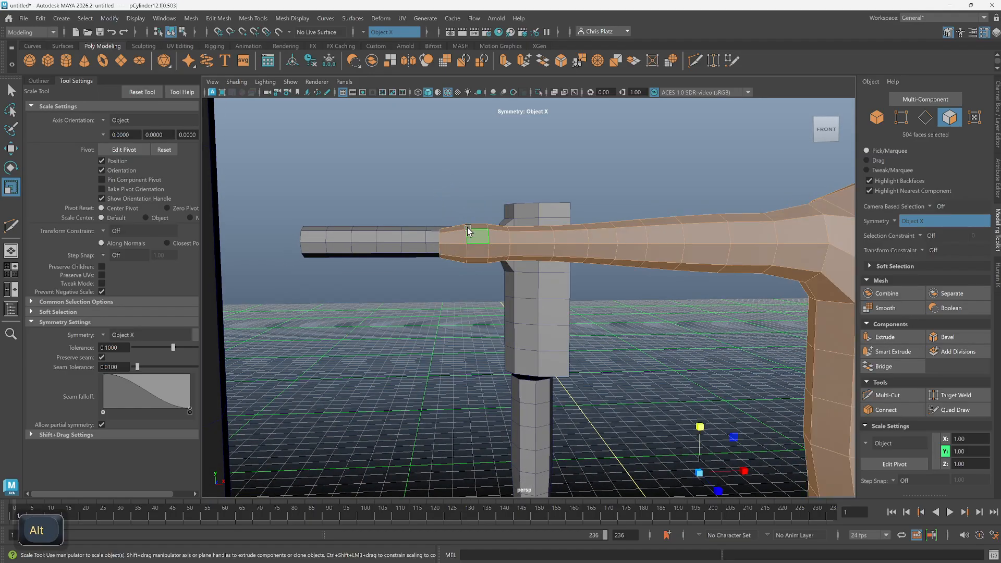
{"action": "left_click", "coordinate": [452, 240]}
{"action": "right_click_drag", "start_coordinate": [467, 238], "coordinate": [471, 235]}
{"action": "double_click", "coordinate": [466, 238]}
{"action": "left_click_drag", "start_coordinate": [467, 194], "coordinate": [466, 197]}
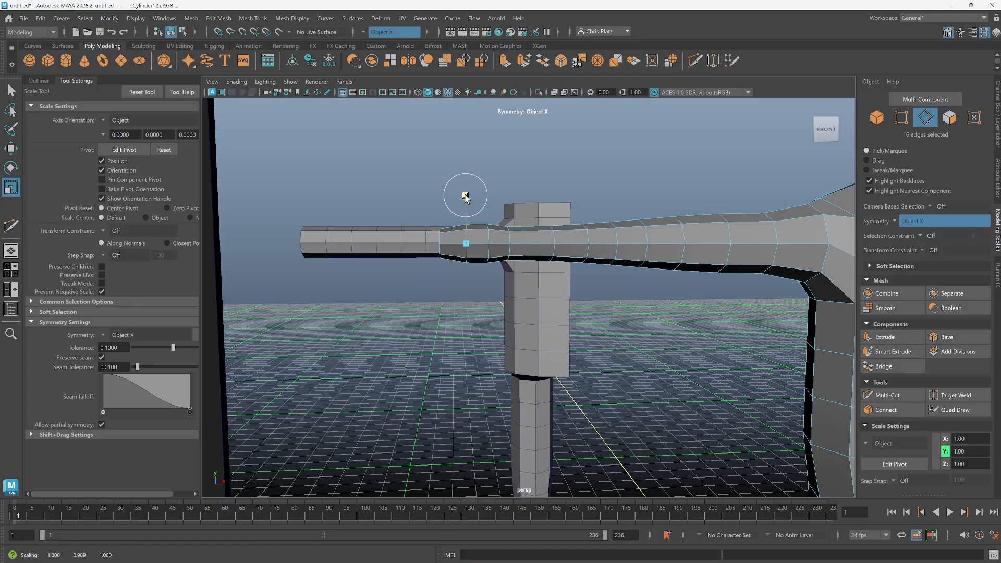
{"action": "key", "text": "w"}
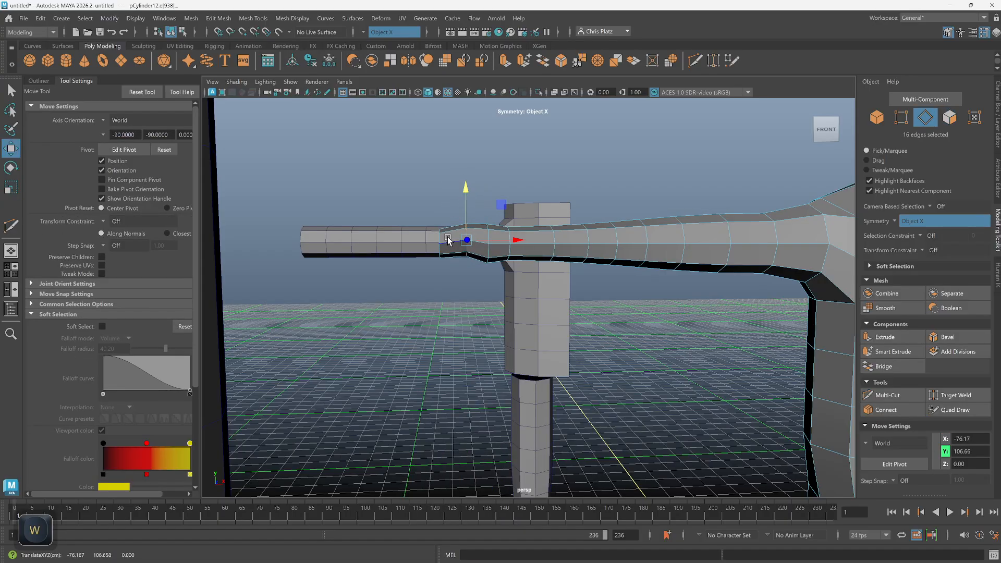
Try to raise the hand's end cap by selecting its individual edges.
{"action": "left_click", "coordinate": [439, 239]}
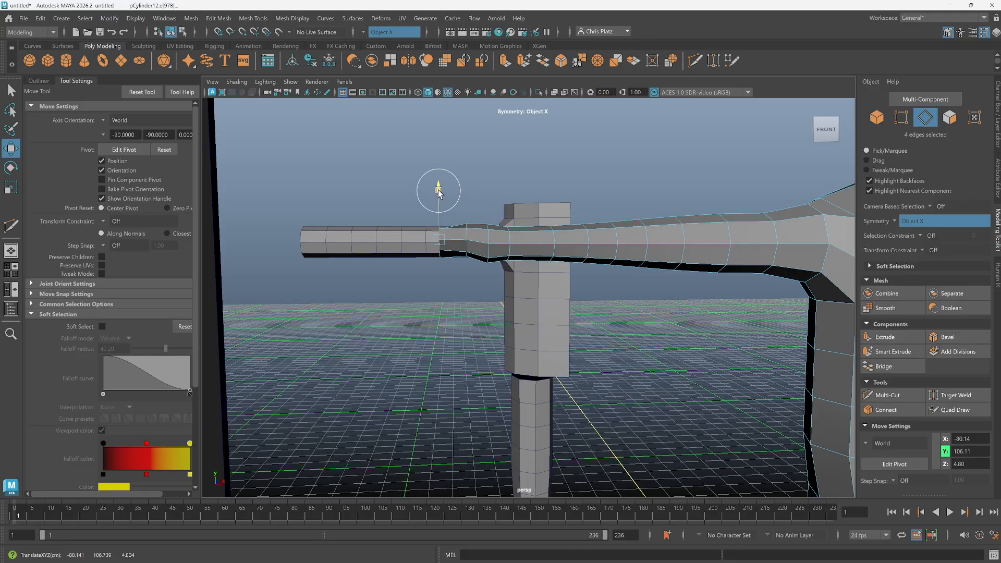
{"action": "key", "text": "ctrl+z"}
{"action": "left_click_drag", "start_coordinate": [440, 198], "coordinate": [556, 156], "text": "alt"}
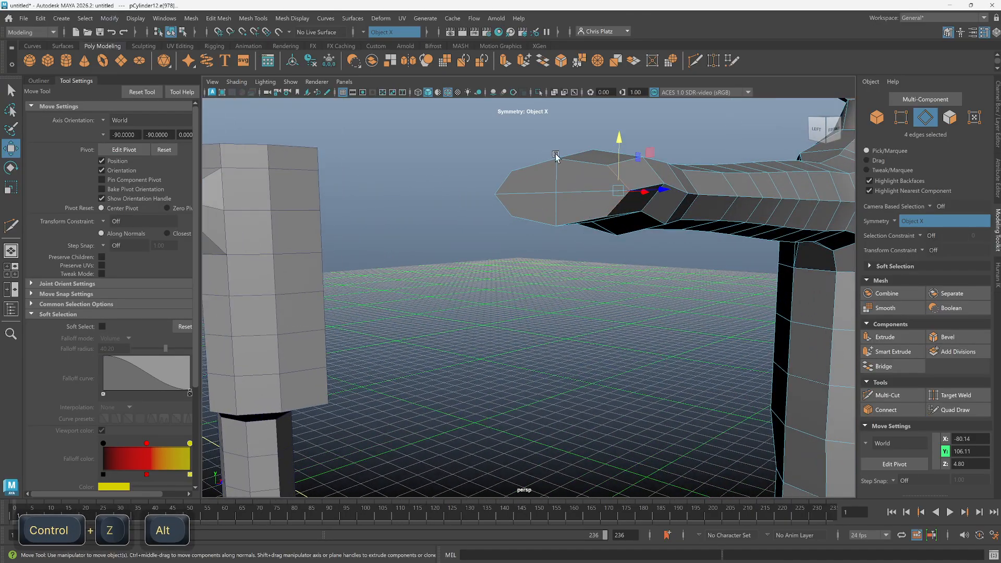
{"action": "left_click", "coordinate": [555, 164], "text": "ctrl+shift"}
{"action": "left_click", "coordinate": [529, 165], "text": "ctrl+shift"}
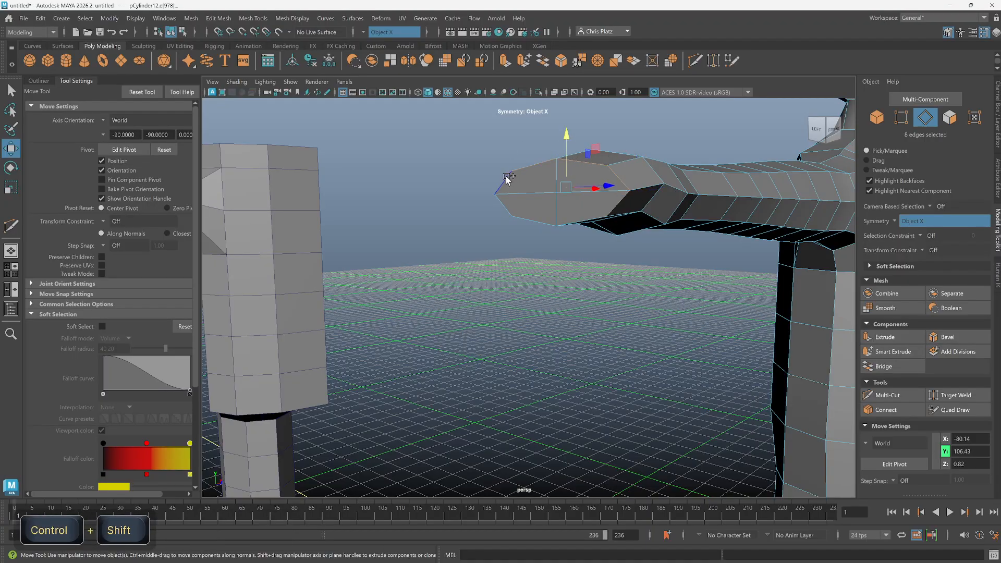
{"action": "left_click", "coordinate": [583, 221], "text": "ctrl+shift"}
{"action": "left_click_drag", "start_coordinate": [583, 224], "coordinate": [496, 302], "text": "alt"}
{"action": "key", "text": "ctrl+z"}
Select the eight end-cap faces of both hands and move them up to Y 106.77.
{"action": "right_click_drag", "start_coordinate": [453, 273], "coordinate": [454, 301]}
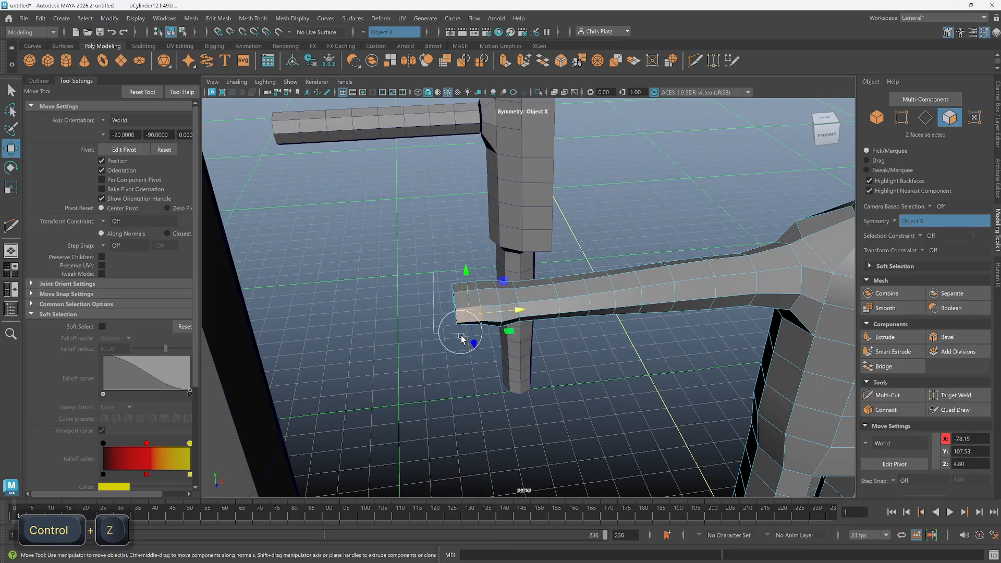
{"action": "left_click", "coordinate": [452, 324]}
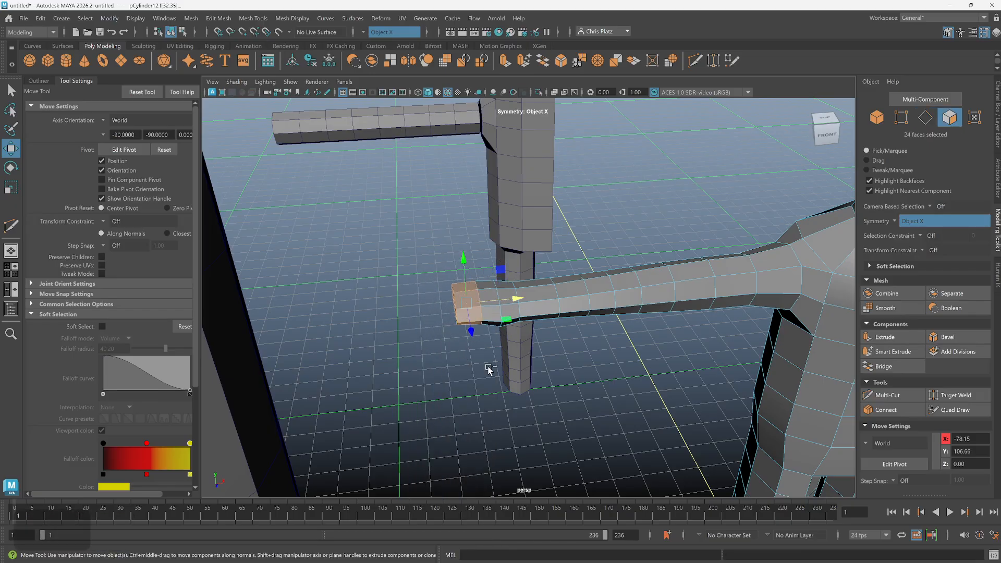
{"action": "left_click_drag", "start_coordinate": [498, 347], "coordinate": [471, 268], "text": "ctrl"}
{"action": "left_click_drag", "start_coordinate": [482, 372], "coordinate": [479, 325], "text": "alt"}
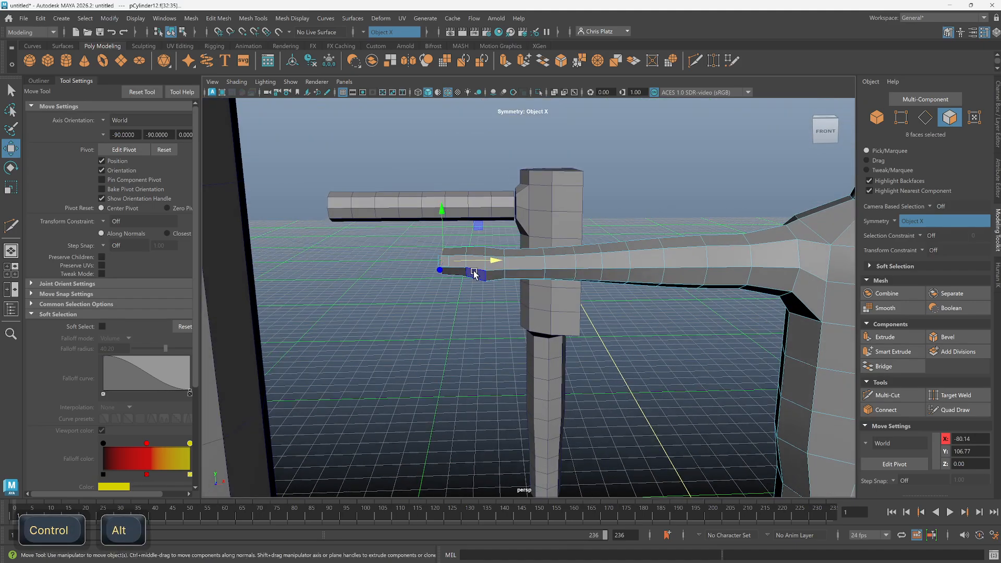
Extrude the hand end caps outward to X -83.50, flatten and raise them to Y 107.08, and extrude again to about X -87.07.
{"action": "left_click_drag", "start_coordinate": [486, 261], "coordinate": [471, 261], "text": "shift"}
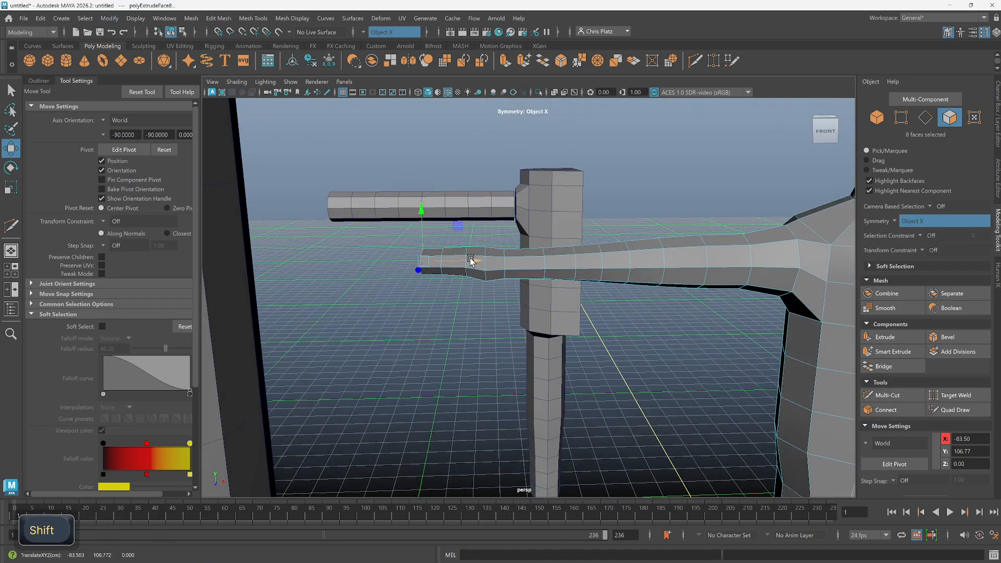
{"action": "key", "text": "r"}
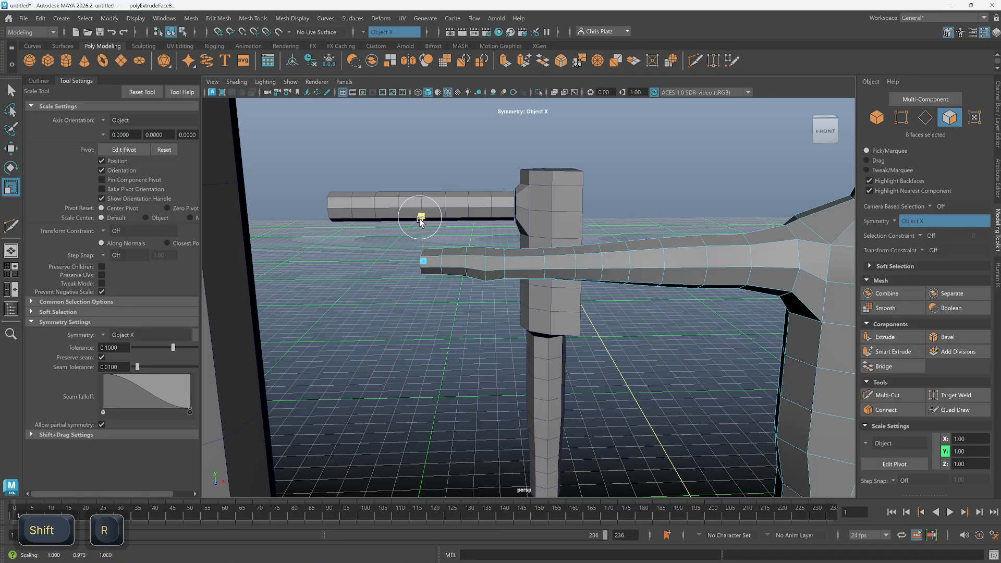
{"action": "key", "text": "w"}
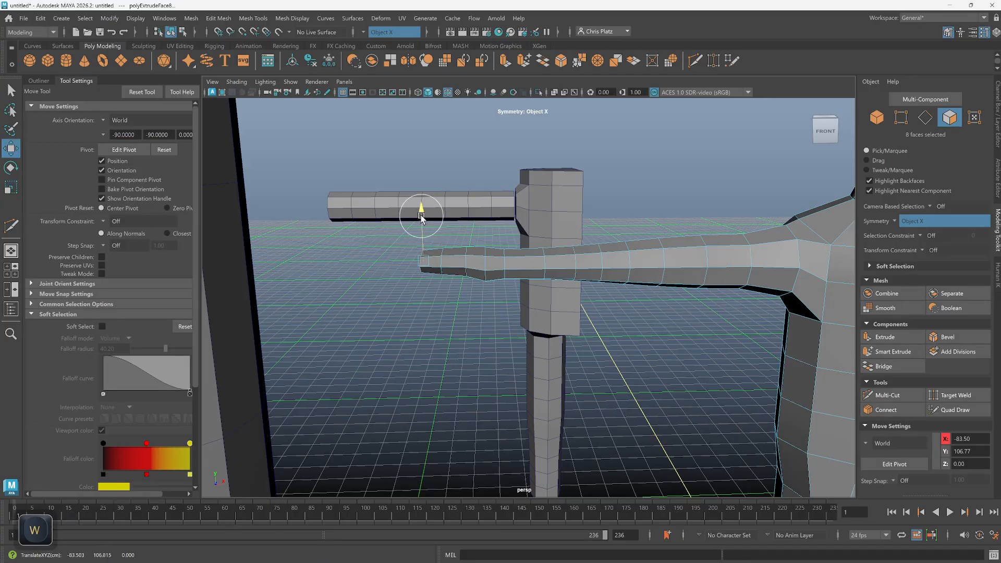
{"action": "left_click_drag", "start_coordinate": [437, 277], "coordinate": [455, 249], "text": "alt"}
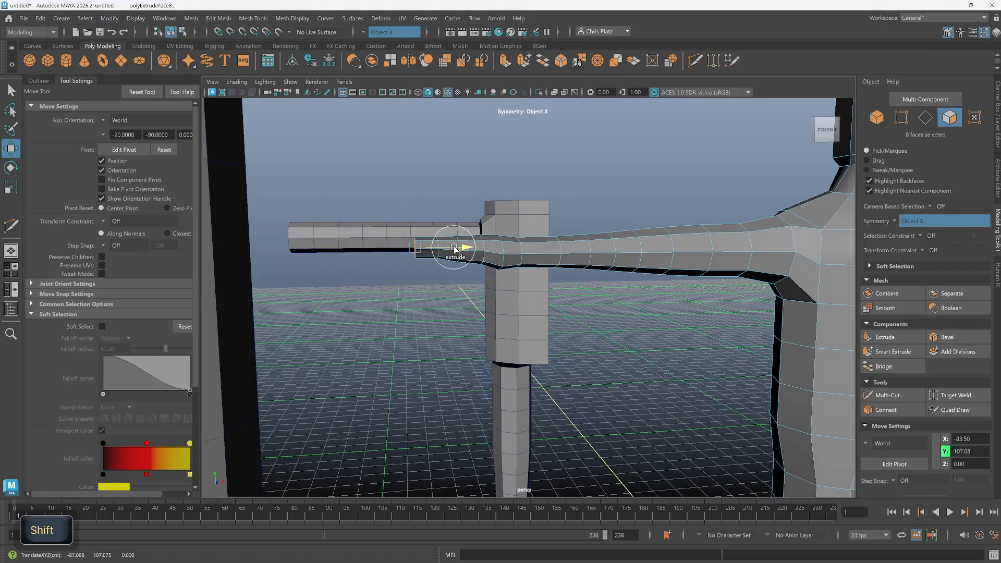
{"action": "left_click_drag", "start_coordinate": [451, 250], "coordinate": [445, 249], "text": "shift"}
Extrude thumbs from a front side face of each hand, ending at about X -74.60, Y 100.07, Z 9.60.
{"action": "left_click", "coordinate": [493, 262]}
{"action": "left_click_drag", "start_coordinate": [497, 286], "coordinate": [638, 342], "text": "alt"}
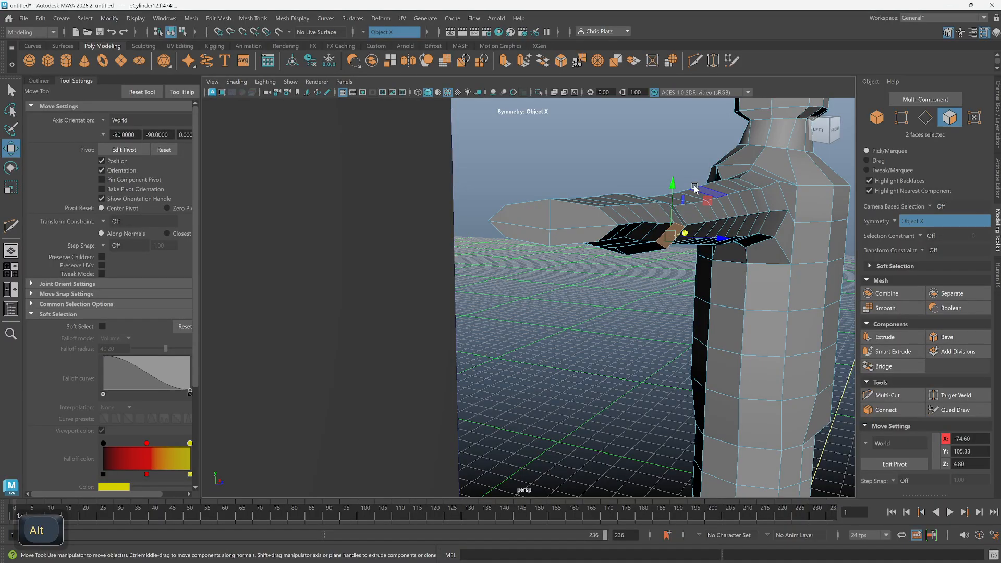
{"action": "left_click_drag", "start_coordinate": [706, 201], "coordinate": [563, 371], "text": "shift"}
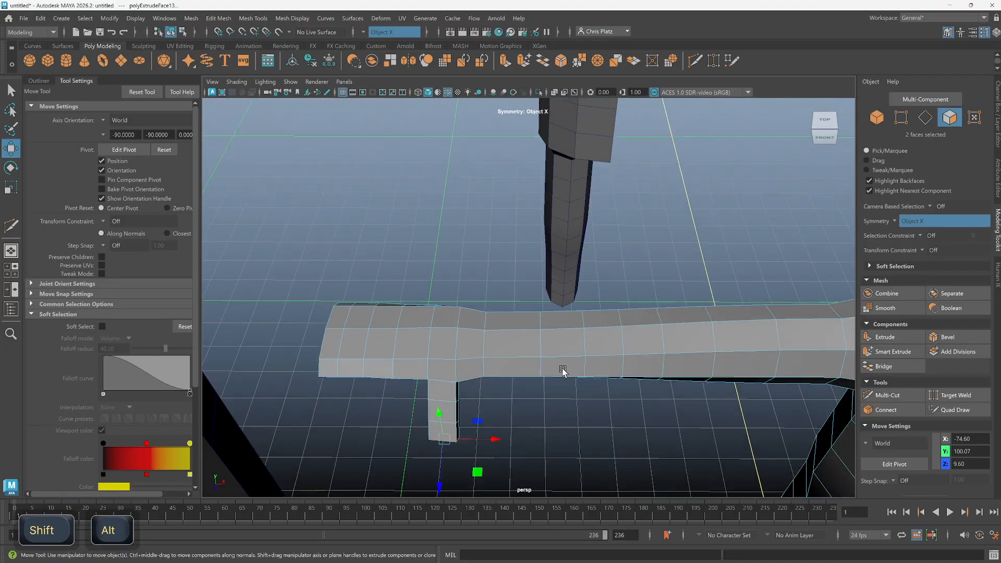
Display the body in smooth mesh preview and select it as a whole object with the Move tool.
{"action": "scroll", "coordinate": [563, 371], "scroll_direction": "down", "scroll_amount": 8}
{"action": "left_click_drag", "start_coordinate": [645, 382], "coordinate": [620, 281], "text": "alt"}
{"action": "key", "text": "3"}
{"action": "key", "text": "q"}
{"action": "right_click_drag", "start_coordinate": [620, 274], "coordinate": [652, 245]}
{"action": "scroll", "coordinate": [654, 354], "scroll_direction": "down", "scroll_amount": 3}
{"action": "key", "text": "w"}
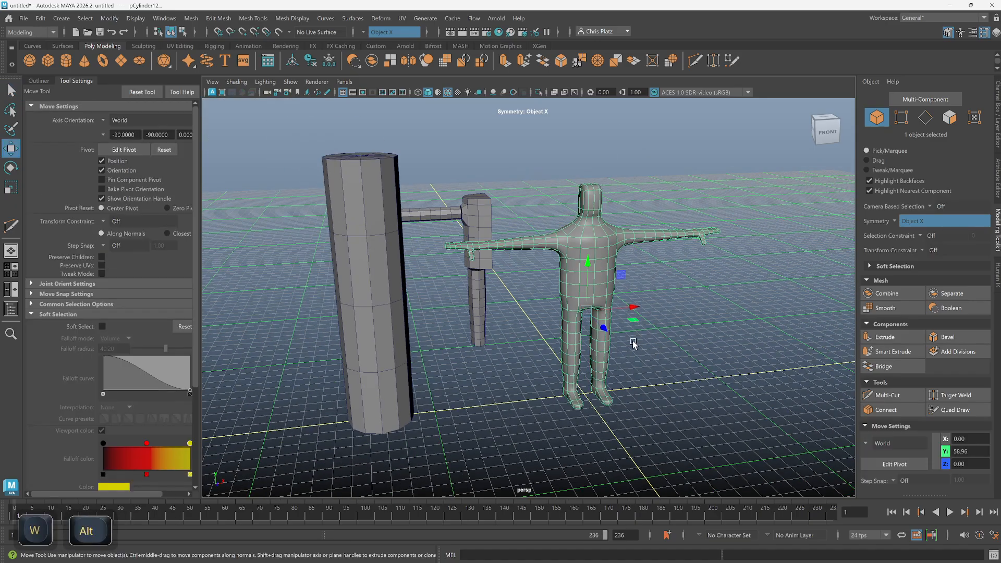
Snap the body's pivot to the grid origin between the feet at 0, 0, 0.
{"action": "left_click_drag", "start_coordinate": [651, 357], "coordinate": [632, 351], "text": "alt"}
{"action": "scroll", "coordinate": [620, 345], "scroll_direction": "up", "scroll_amount": 2, "text": "alt"}
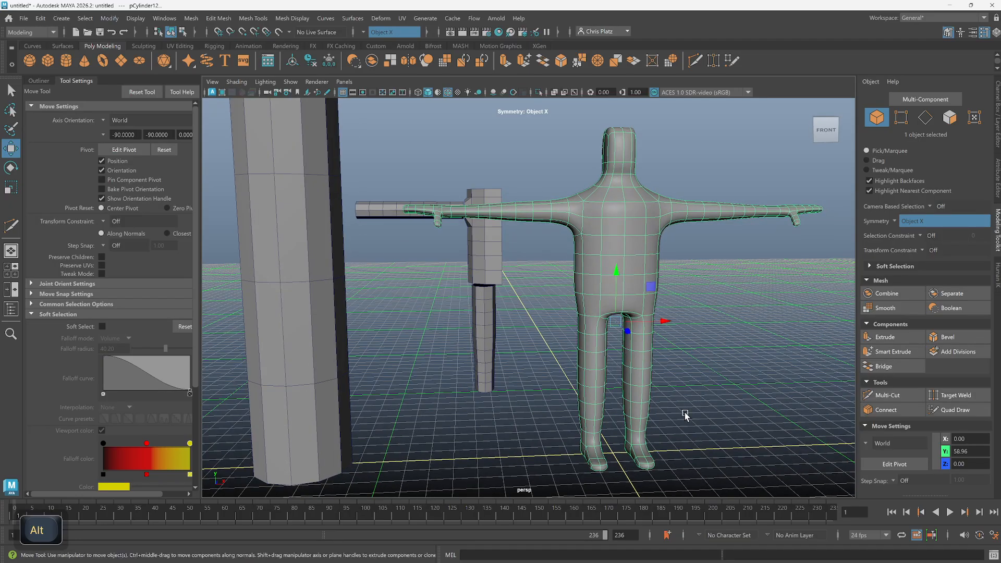
{"action": "middle_click_drag", "start_coordinate": [608, 453], "coordinate": [558, 384], "text": "alt"}
{"action": "key", "text": "d"}
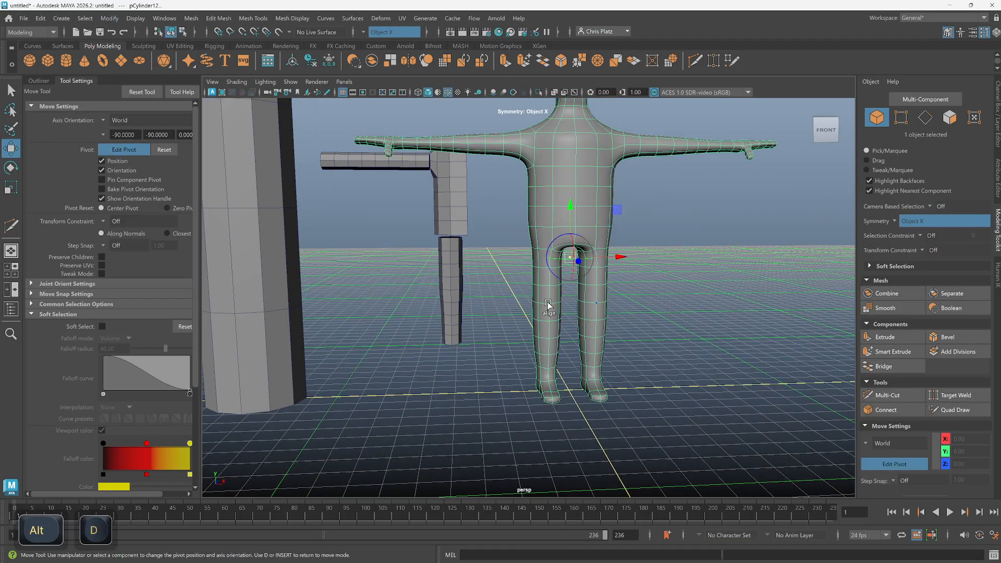
{"action": "key", "text": "x"}
{"action": "left_click_drag", "start_coordinate": [571, 256], "coordinate": [573, 381]}
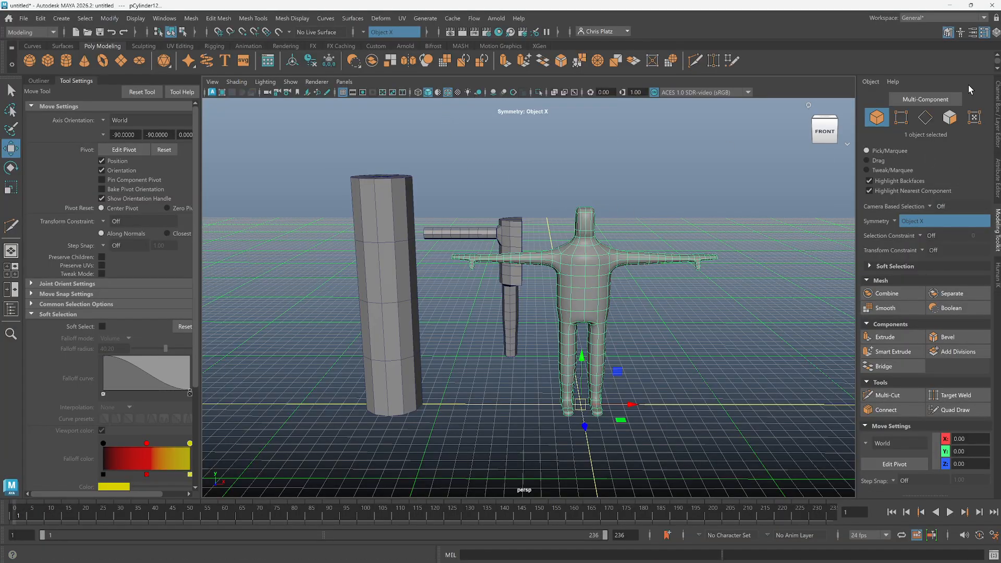
Show the Channel Box and enlarge its attribute area over the layer editor.
{"action": "left_click", "coordinate": [997, 99]}
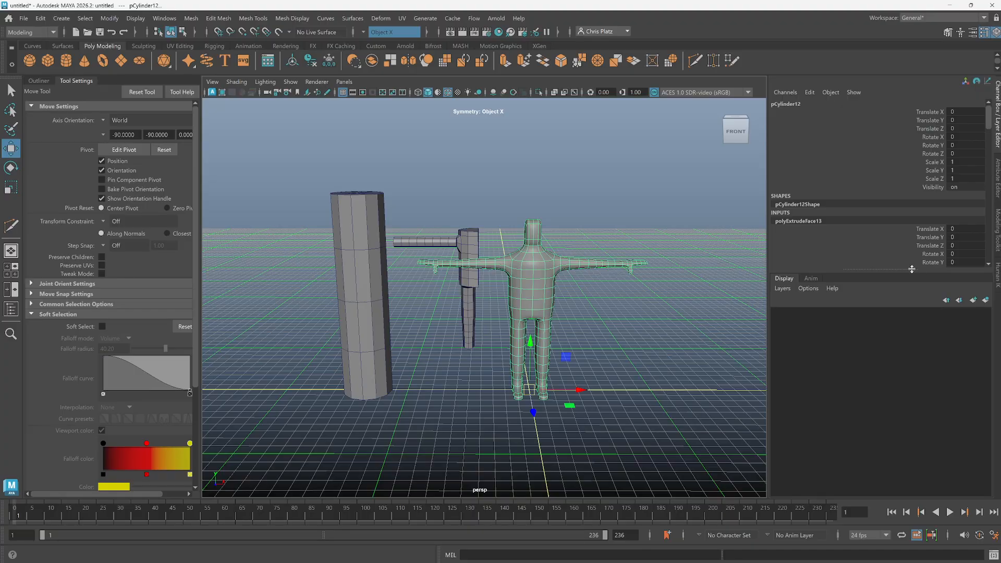
{"action": "left_click_drag", "start_coordinate": [911, 269], "coordinate": [920, 359]}
{"action": "left_click_drag", "start_coordinate": [992, 128], "coordinate": [992, 72]}
Scale the whole body up uniformly to 1.147 from the ground pivot to match the tall reference cylinder's height.
{"action": "left_click_drag", "start_coordinate": [596, 415], "coordinate": [605, 412], "text": "alt"}
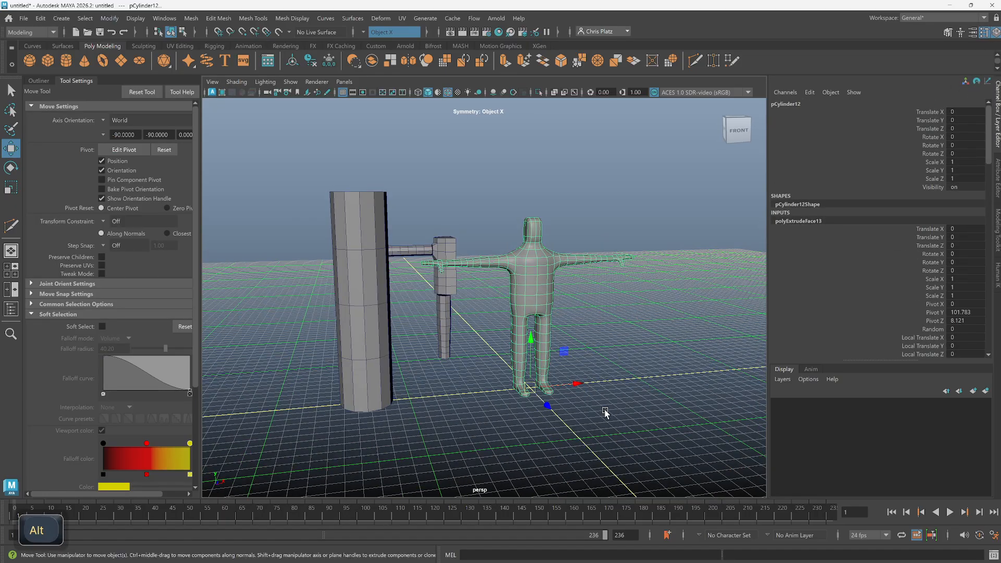
{"action": "key", "text": "r"}
{"action": "left_click_drag", "start_coordinate": [531, 388], "coordinate": [554, 385]}
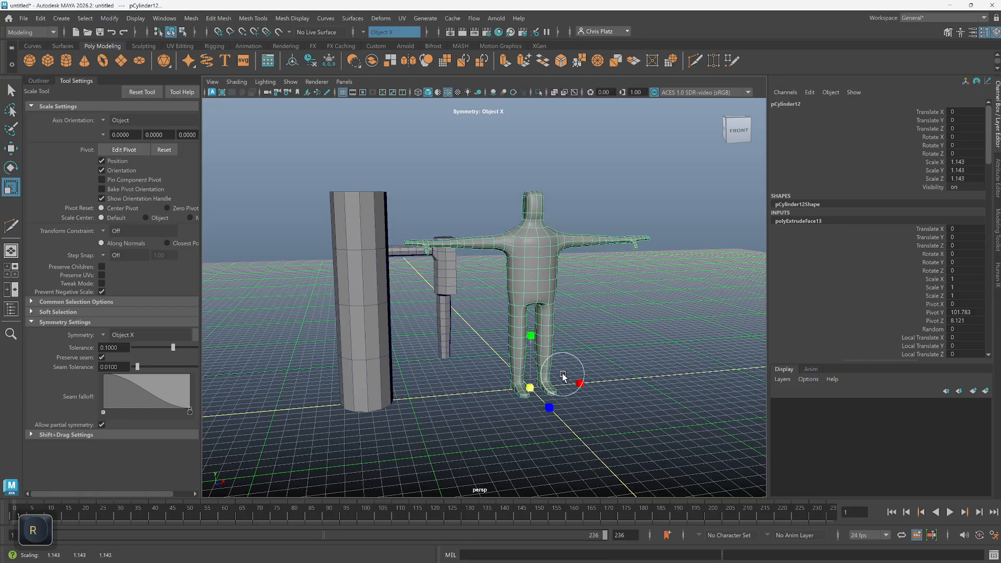
{"action": "left_click_drag", "start_coordinate": [485, 213], "coordinate": [528, 398], "text": "alt"}
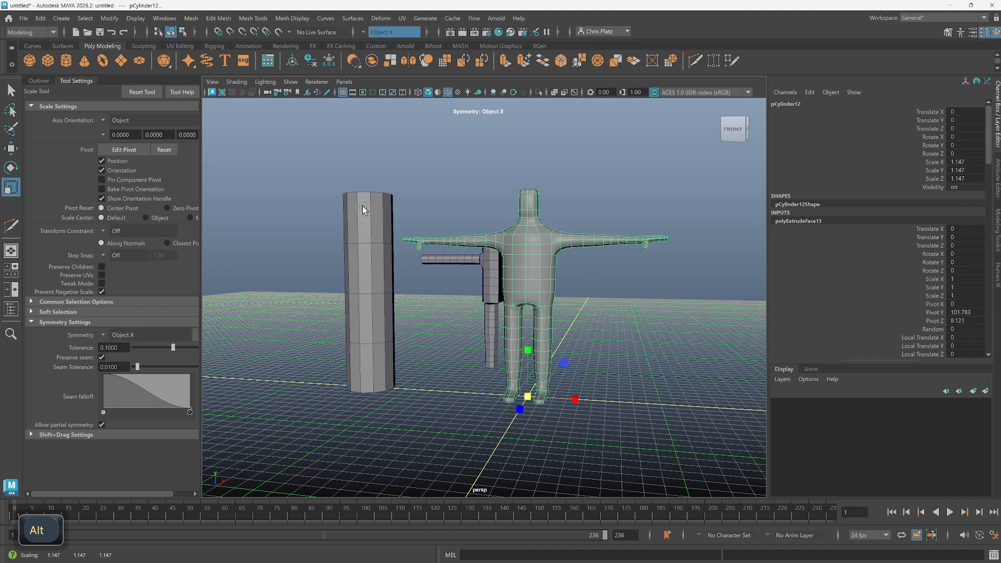
Freeze the body's transformations and delete its construction history.
{"action": "left_click_drag", "start_coordinate": [234, 196], "coordinate": [249, 206], "text": "alt"}
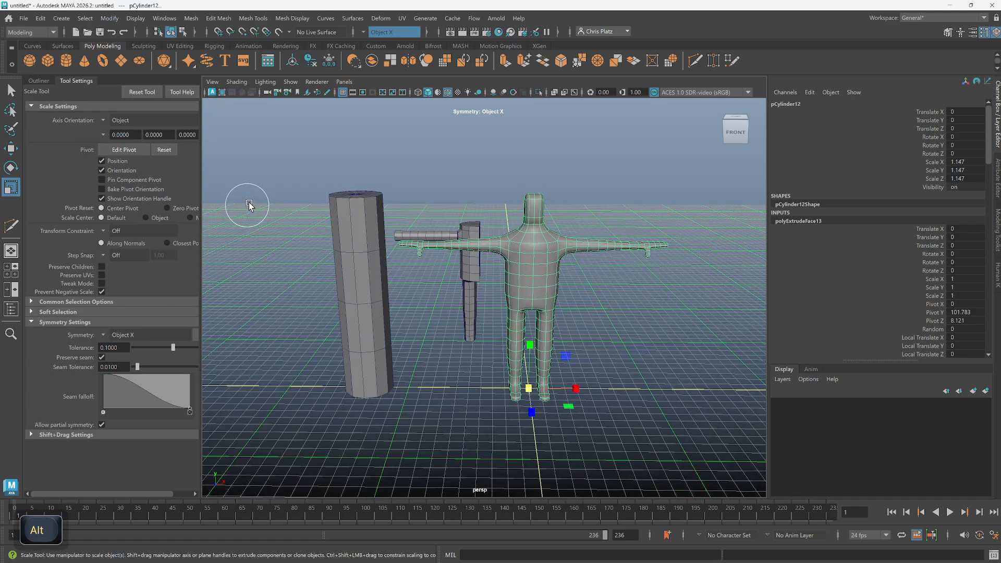
{"action": "left_click", "coordinate": [330, 62]}
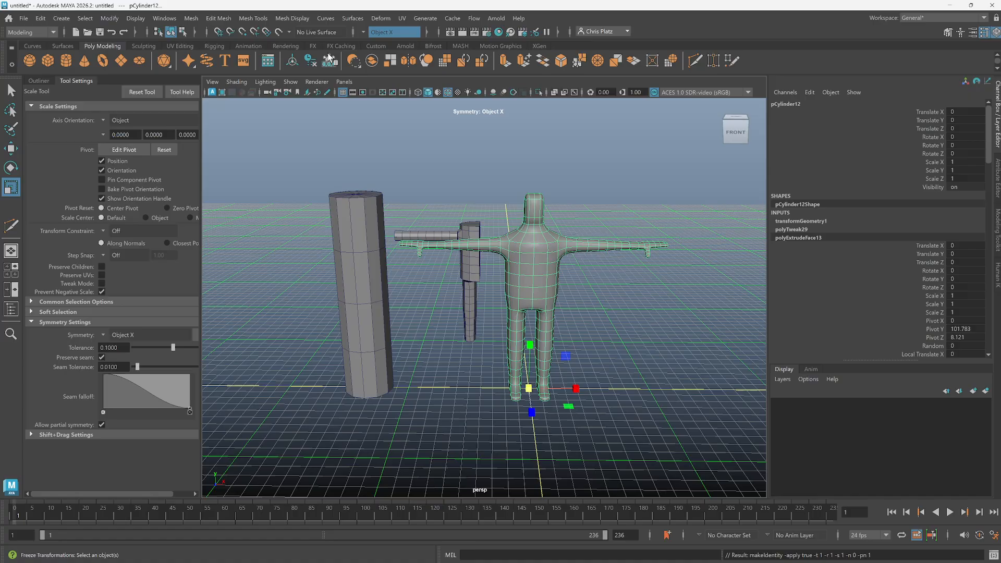
{"action": "left_click", "coordinate": [311, 61]}
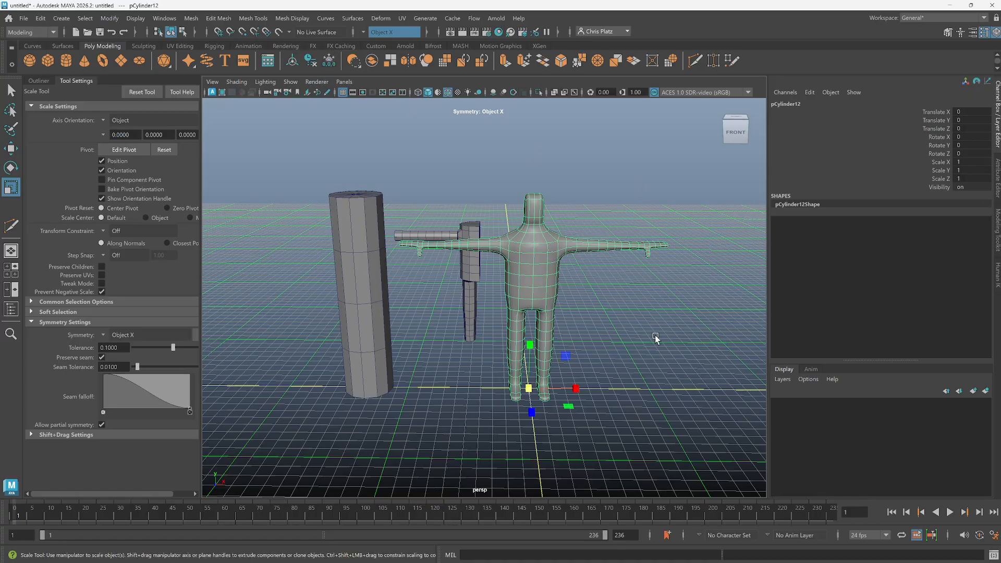
Rename the body object pCylinder12 as biped01 in the Outliner and copy the new name.
{"action": "left_click", "coordinate": [31, 83]}
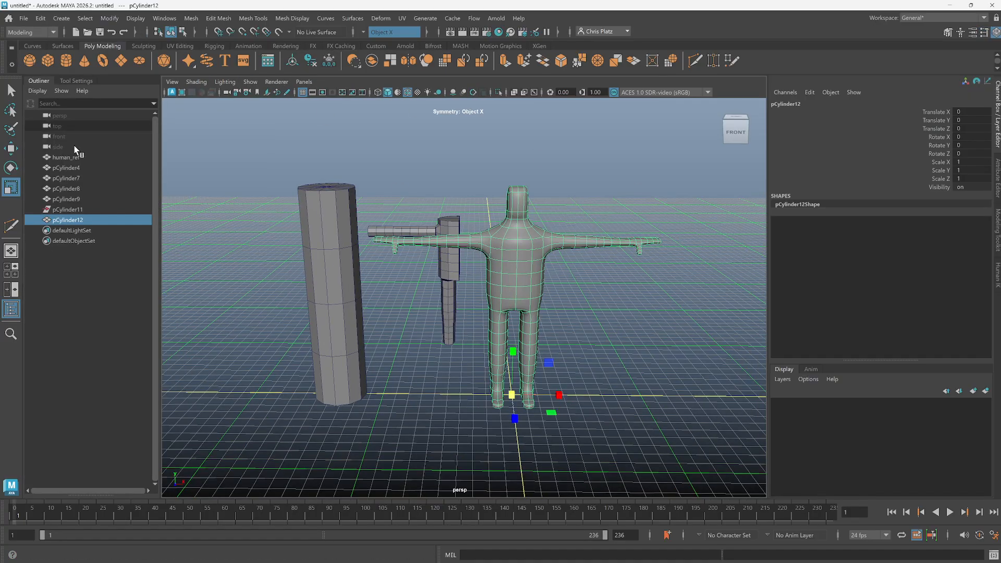
{"action": "left_click", "coordinate": [76, 219]}
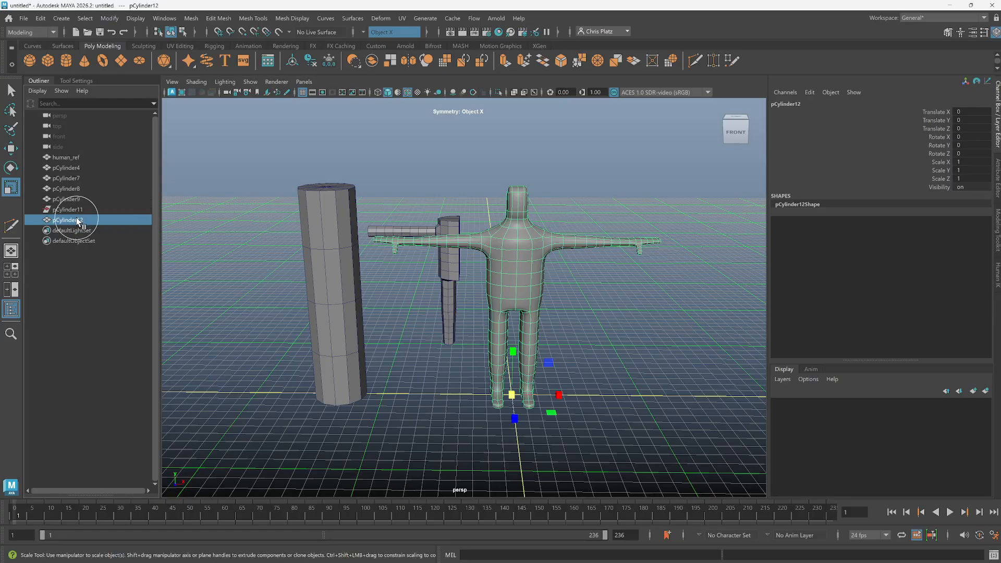
{"action": "double_click", "coordinate": [76, 220]}
{"action": "type", "text": "biped"}
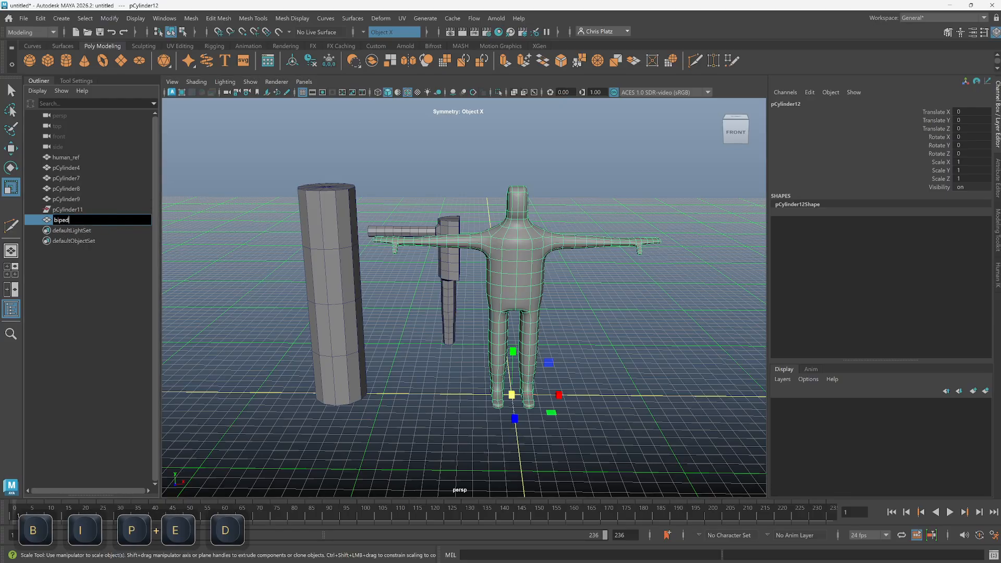
{"action": "type", "text": "01"}
{"action": "key", "text": "ctrl+a"}
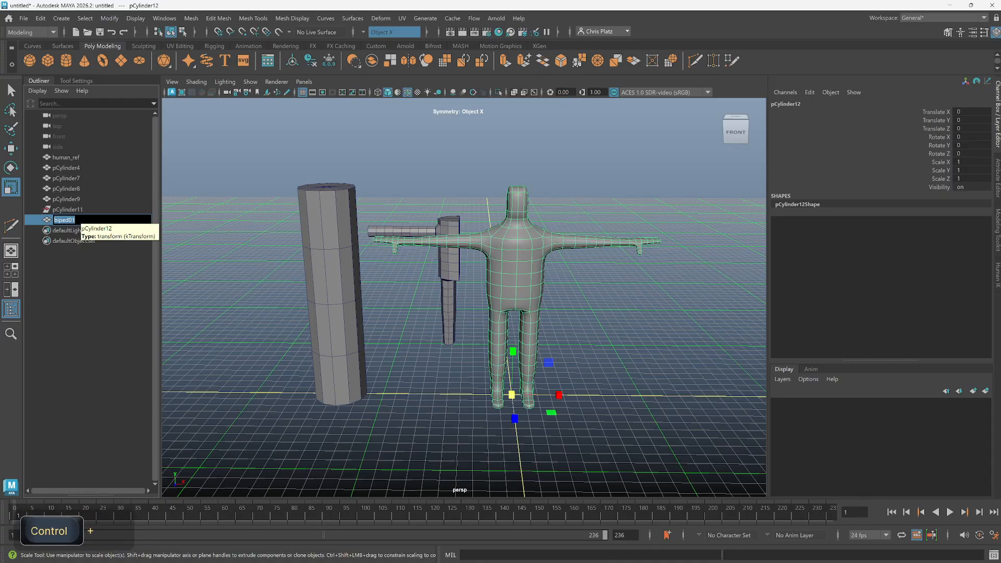
{"action": "key", "text": "ctrl+c"}
Save the scene in the project's scenes folder as the Maya ASCII file biped_speedrun_01.
{"action": "left_click", "coordinate": [21, 19]}
{"action": "left_click", "coordinate": [21, 19]}
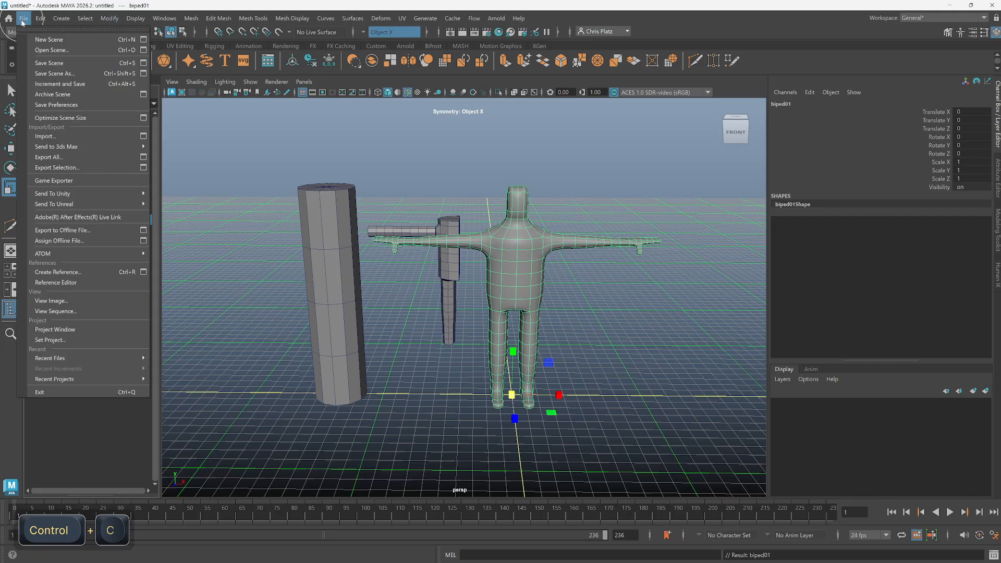
{"action": "left_click", "coordinate": [50, 77]}
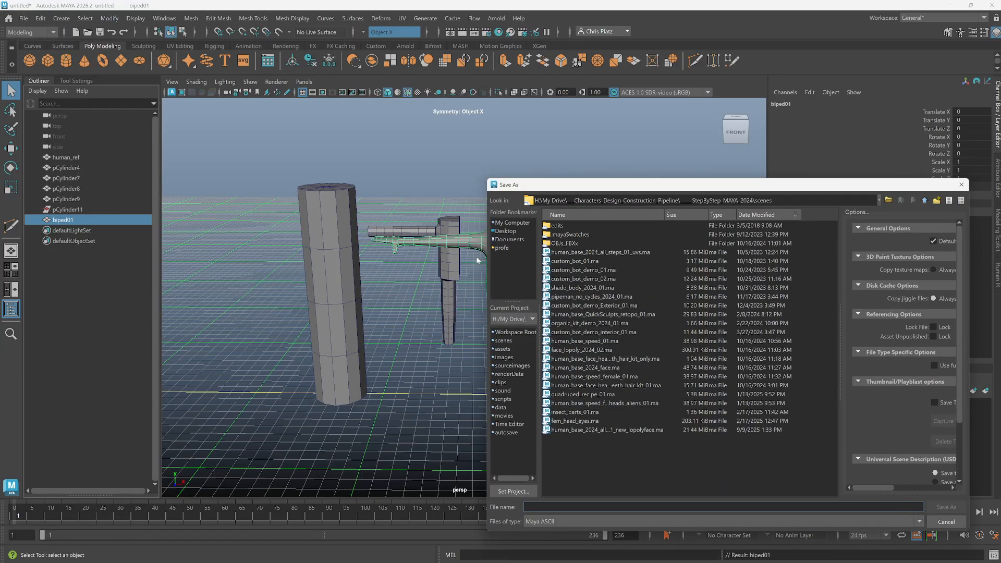
{"action": "type", "text": "biped_s"}
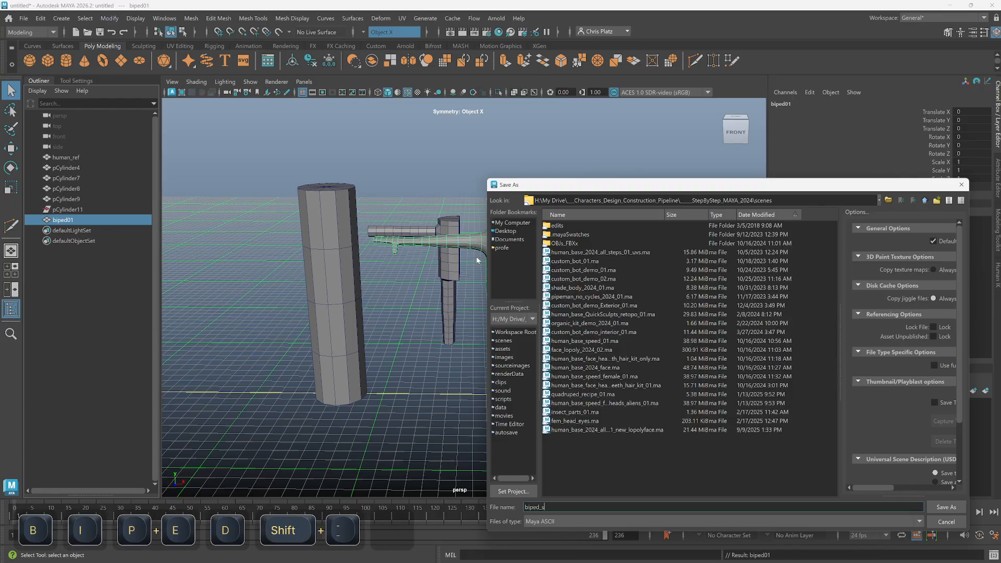
{"action": "type", "text": "peedrunh"}
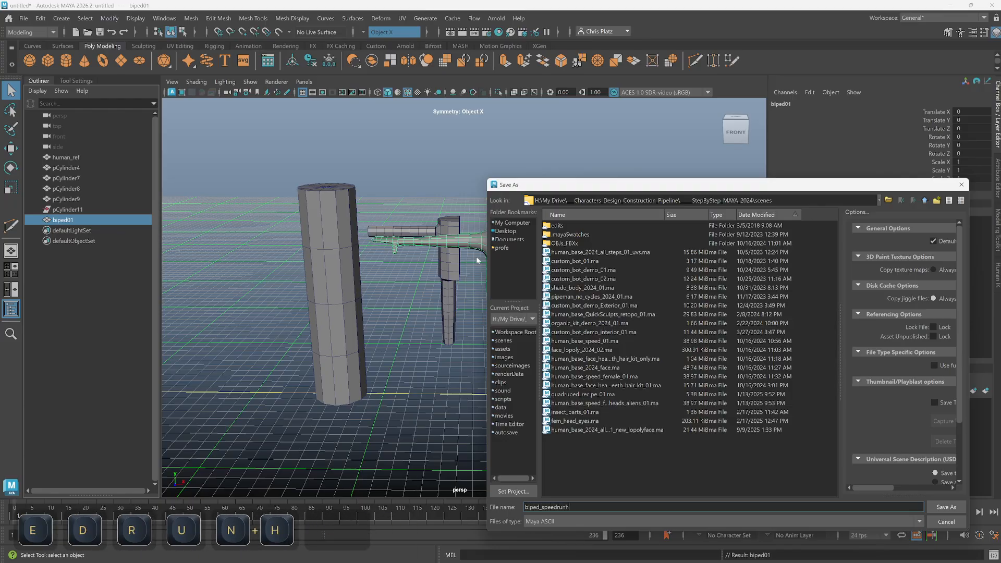
{"action": "type", "text": "_01"}
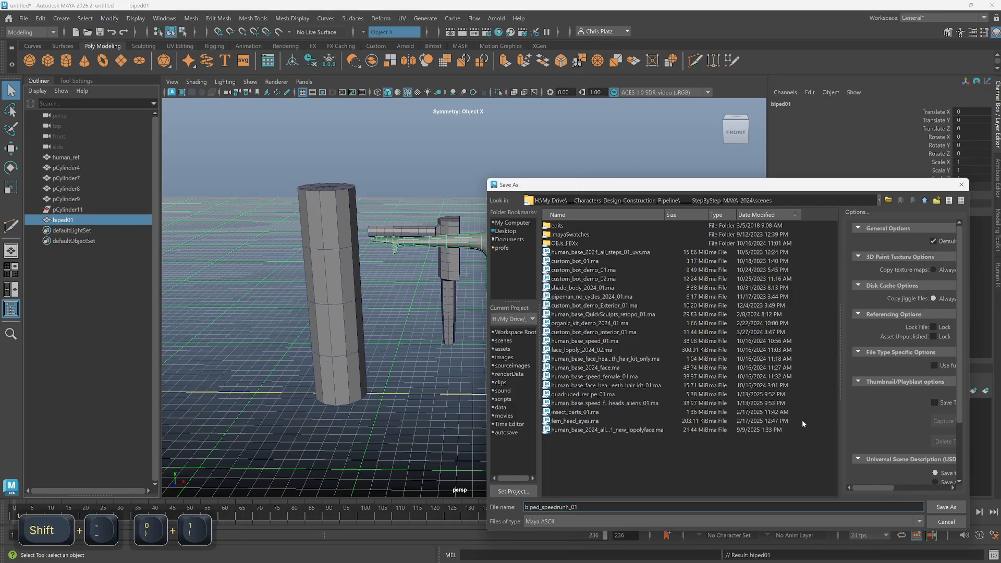
{"action": "double_click", "coordinate": [574, 513]}
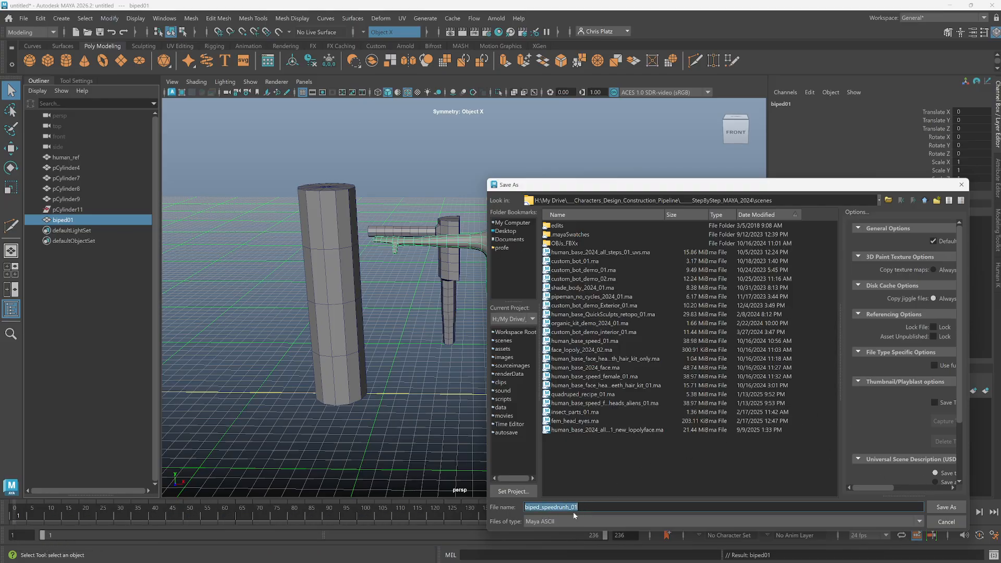
{"action": "key", "text": "Right"}
{"action": "key", "text": "Left"}
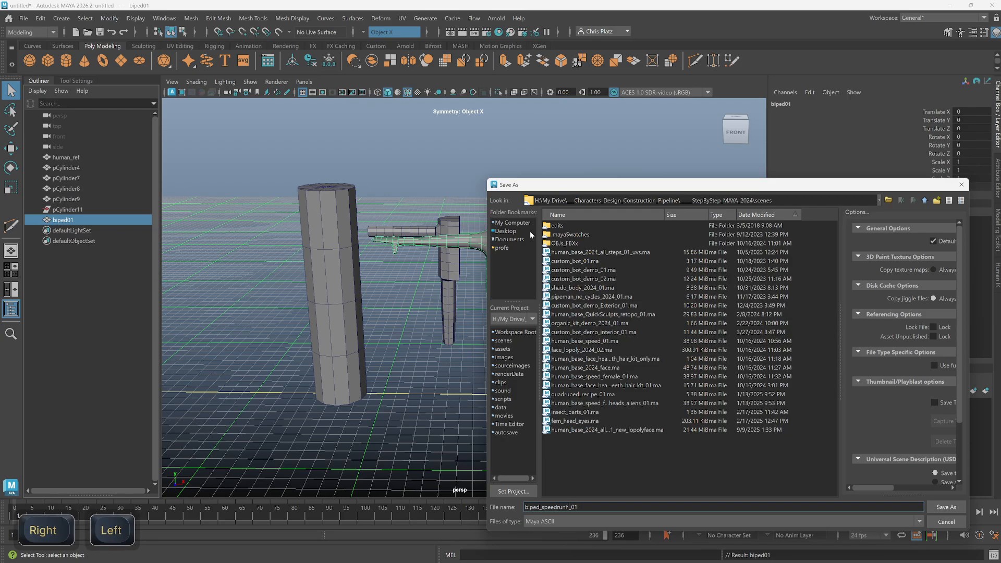
{"action": "key", "text": "BackSpace"}
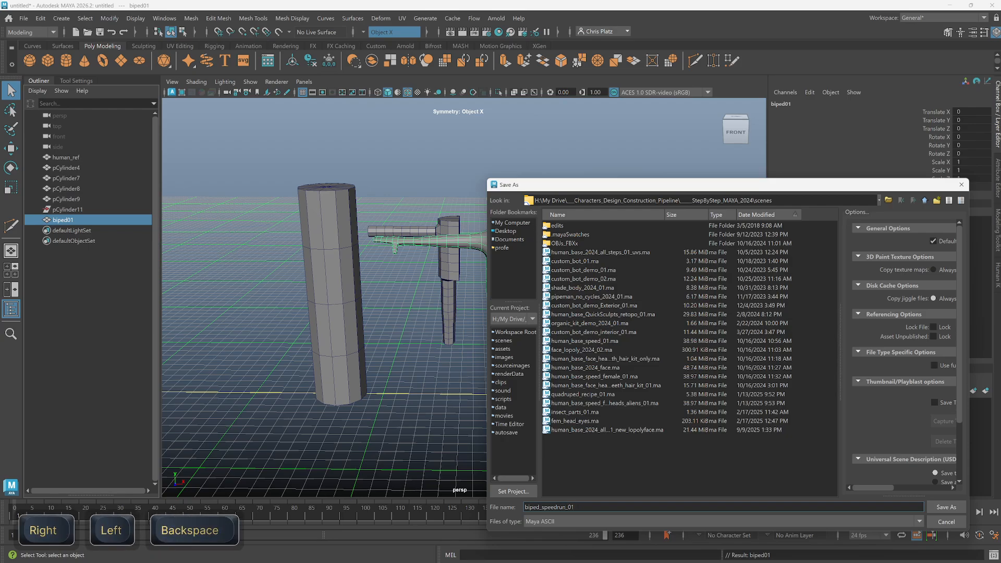
{"action": "left_click", "coordinate": [946, 507]}
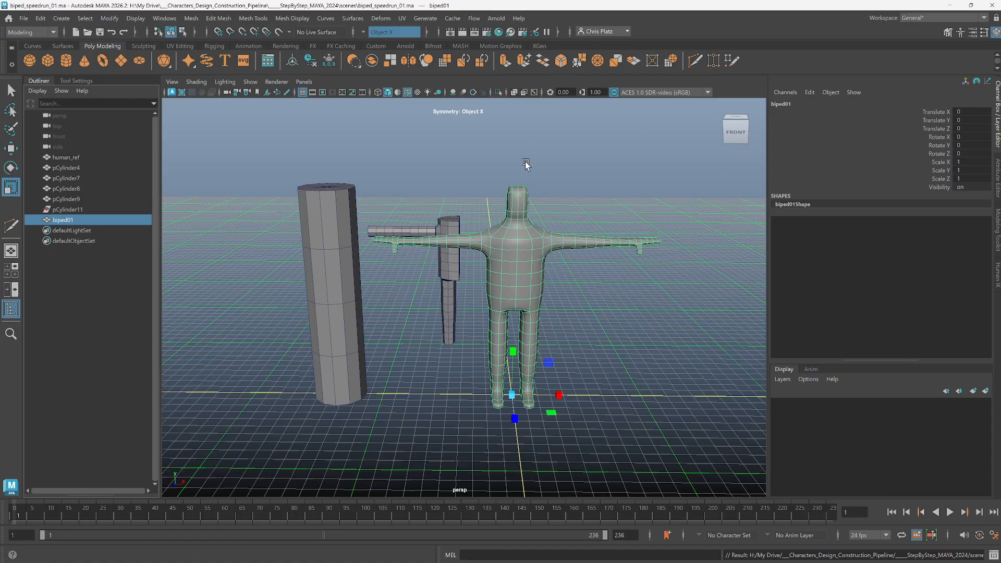
Export the selected body to the project's scenes folder as an OBJ file named biped01.
{"action": "left_click", "coordinate": [23, 19]}
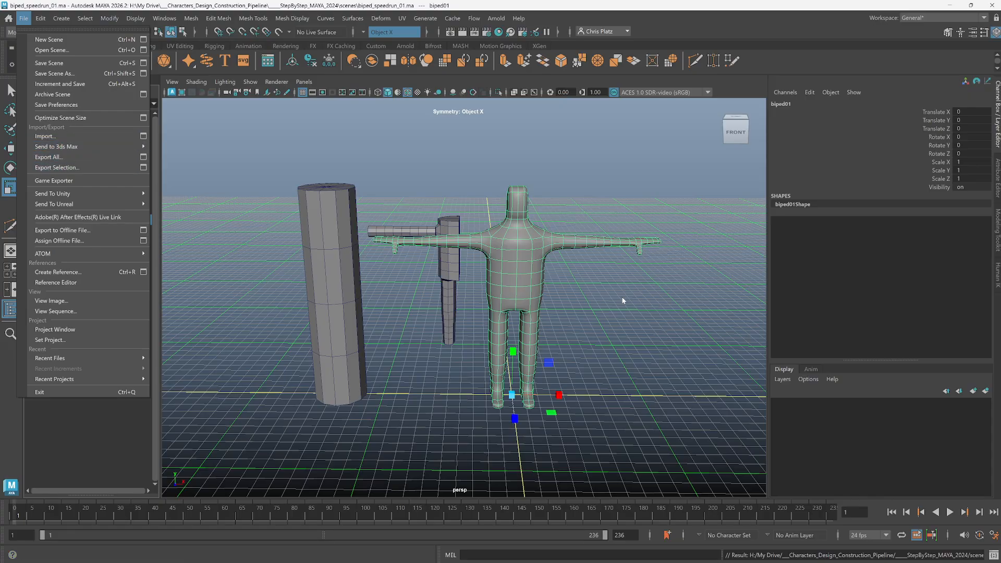
{"action": "left_click", "coordinate": [92, 164]}
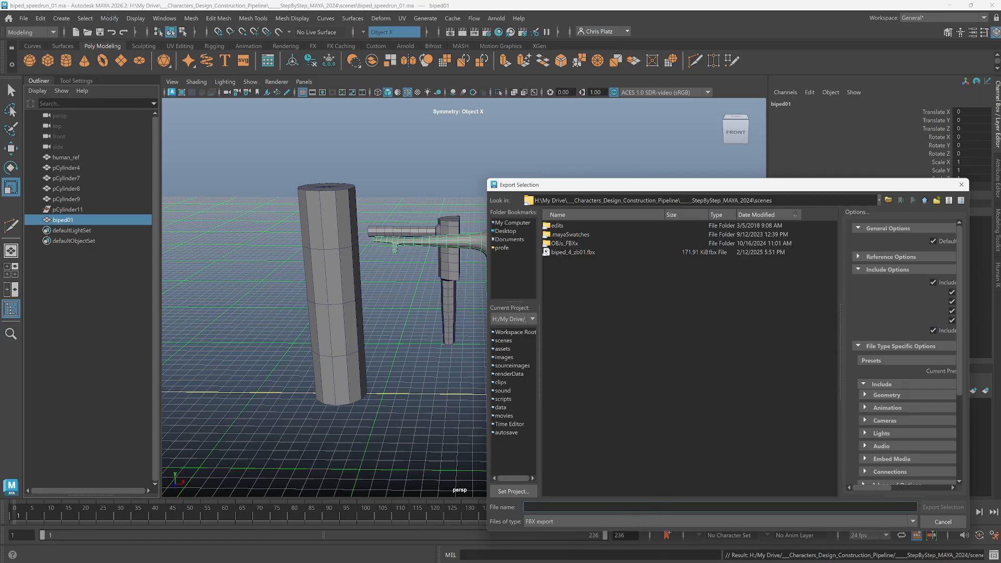
{"action": "key", "text": "ctrl+v"}
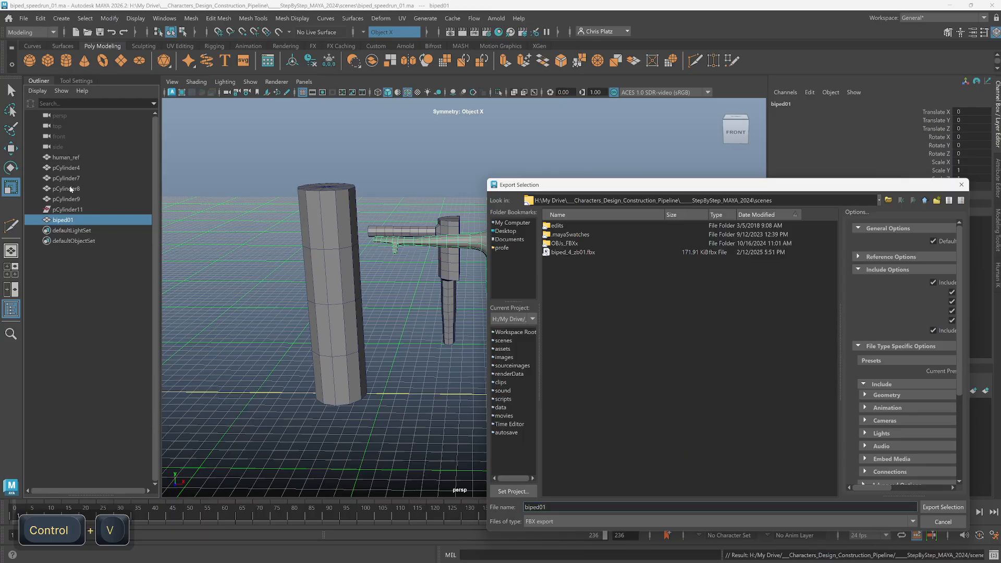
{"action": "left_click_drag", "start_coordinate": [835, 355], "coordinate": [739, 365]}
{"action": "left_click", "coordinate": [600, 521]}
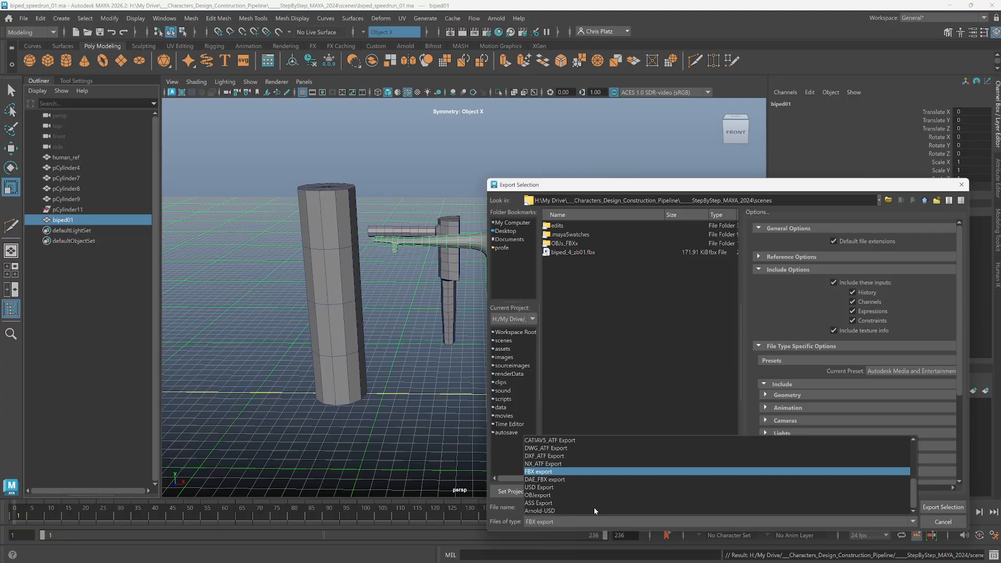
{"action": "left_click", "coordinate": [540, 495]}
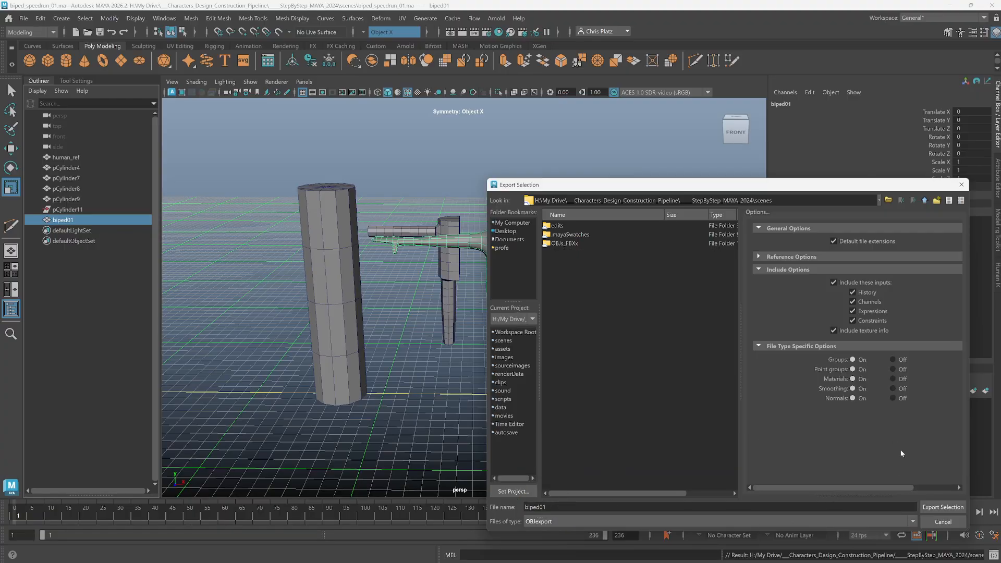
{"action": "left_click", "coordinate": [943, 507]}
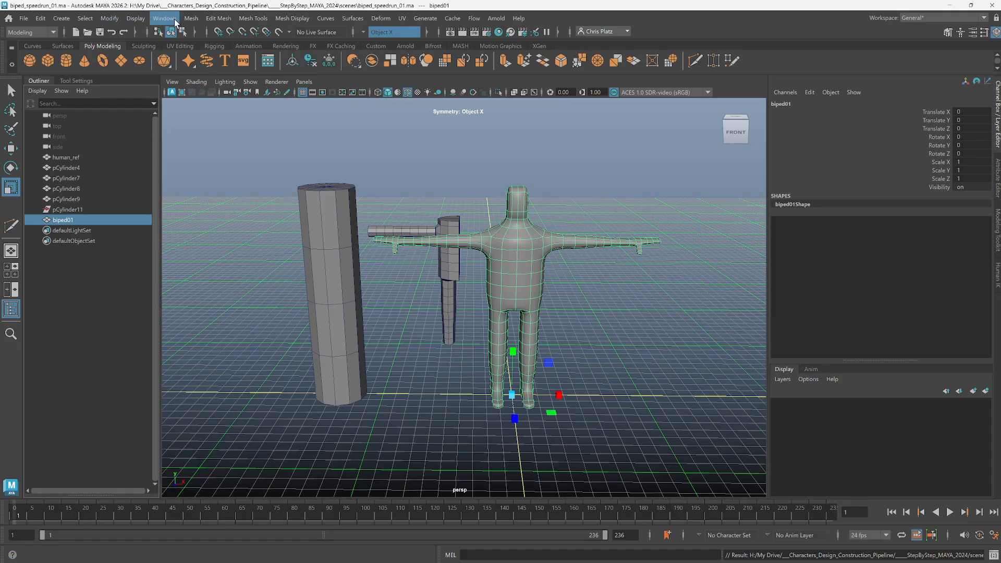
Look up the OBJ export plug-in in the Plug-in Manager and check its Loaded and Auto load settings.
{"action": "left_click", "coordinate": [176, 23]}
{"action": "mouse_move", "coordinate": [227, 135]}
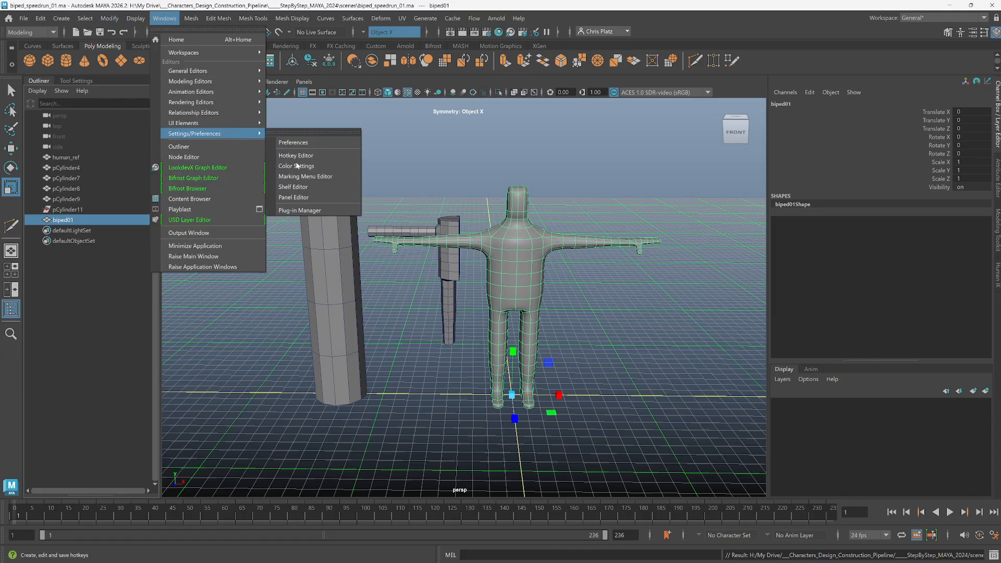
{"action": "left_click", "coordinate": [299, 210]}
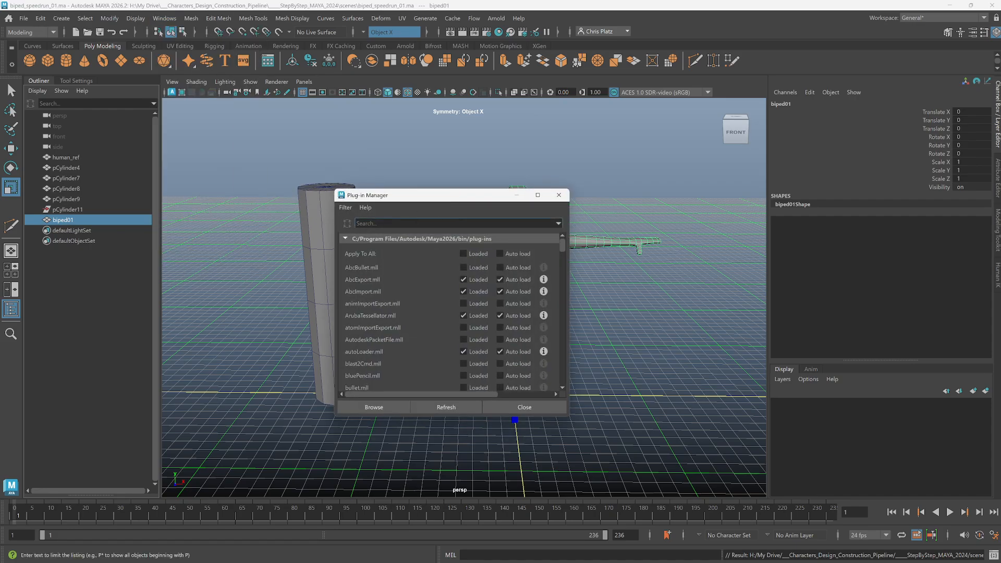
{"action": "type", "text": "obj"}
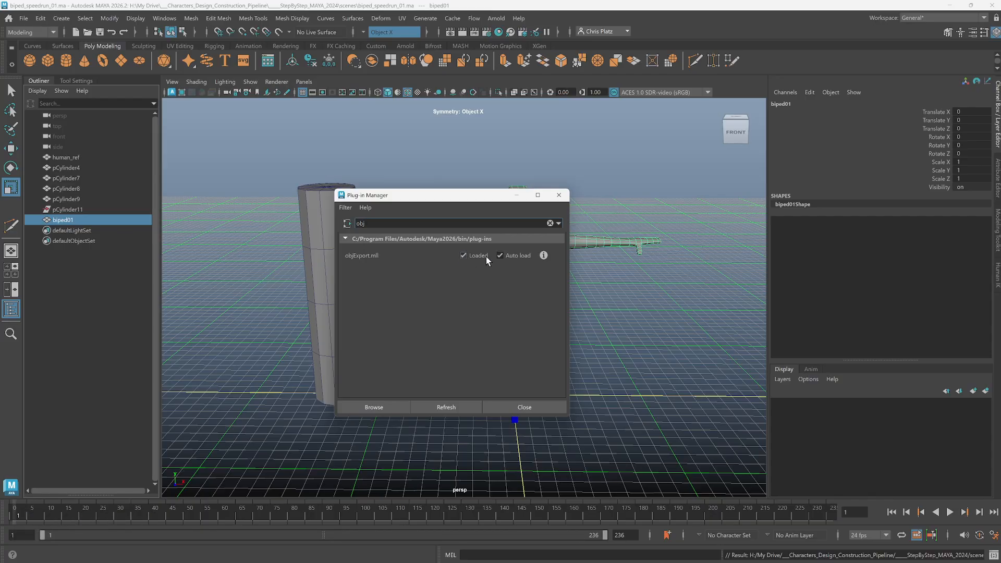
{"action": "left_click", "coordinate": [566, 198]}
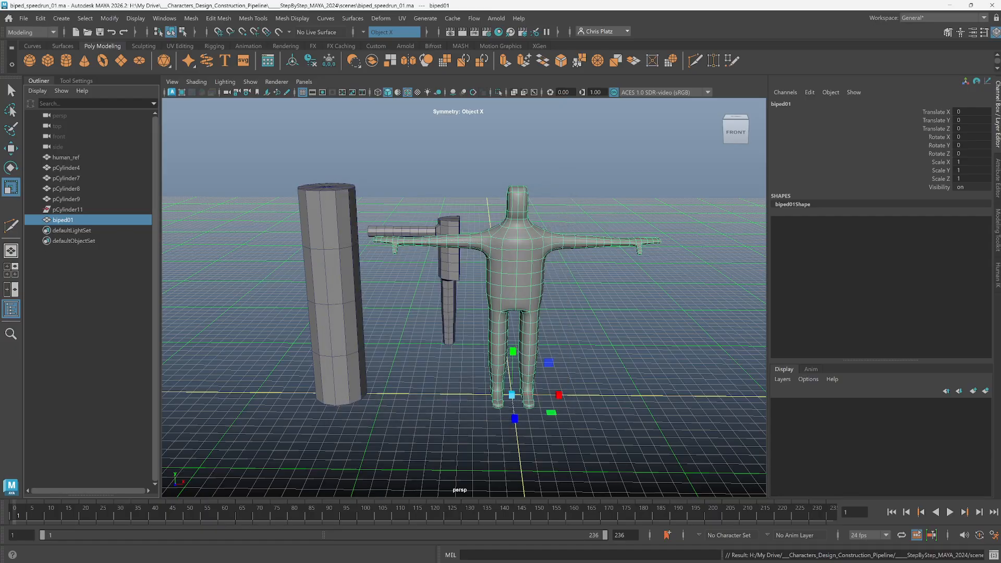
Switch to Mixamo in the browser and upload biped01.obj from the scenes folder as a new character.
{"action": "left_click_drag", "start_coordinate": [697, 349], "coordinate": [623, 375], "text": "alt"}
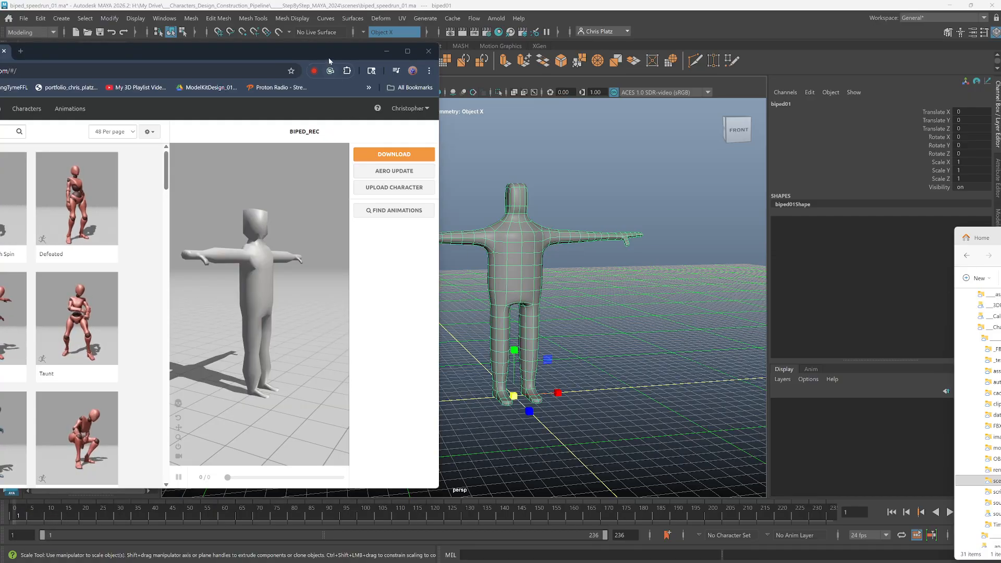
{"action": "left_click_drag", "start_coordinate": [328, 56], "coordinate": [381, 66]}
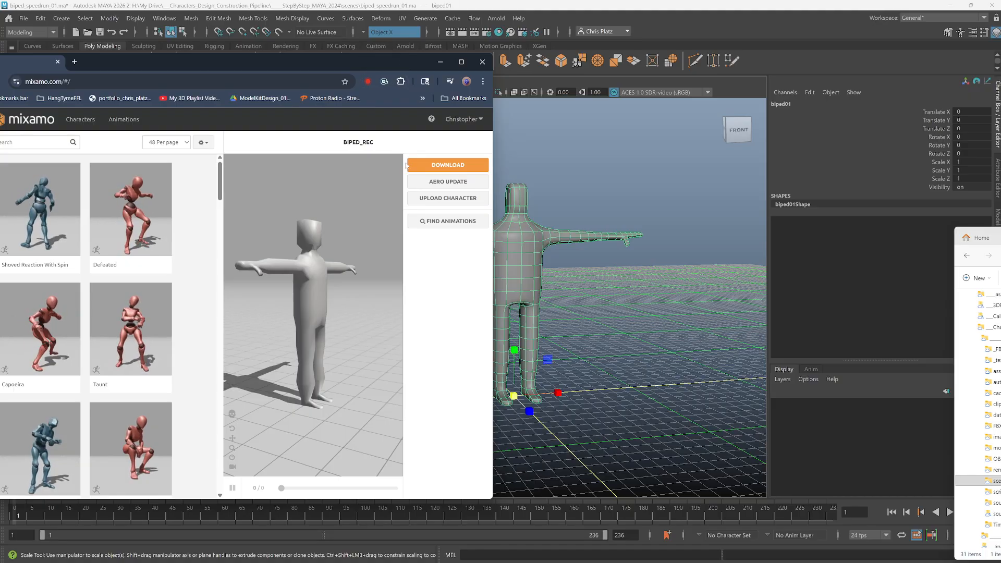
{"action": "left_click", "coordinate": [433, 202]}
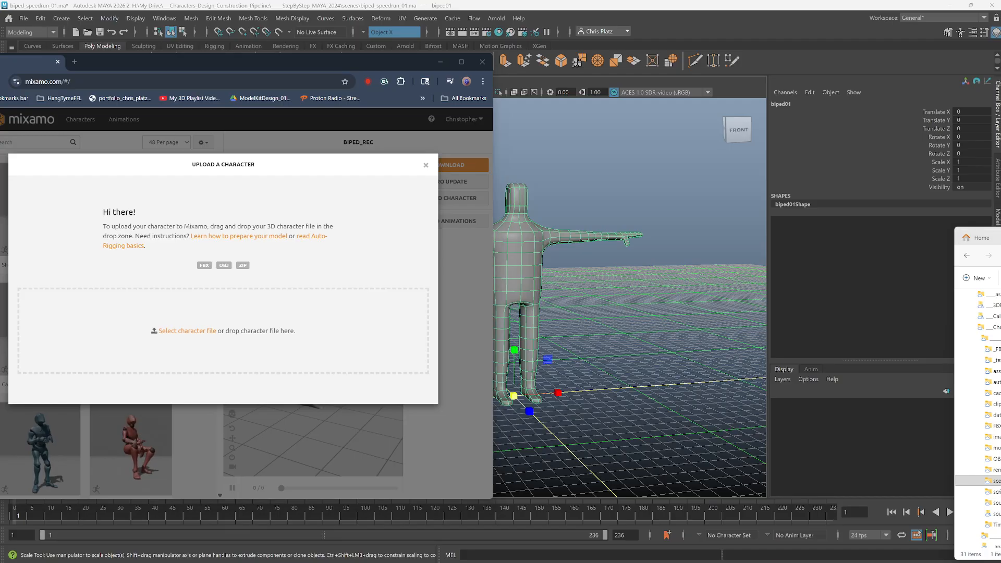
{"action": "left_click_drag", "start_coordinate": [1000, 237], "coordinate": [887, 218]}
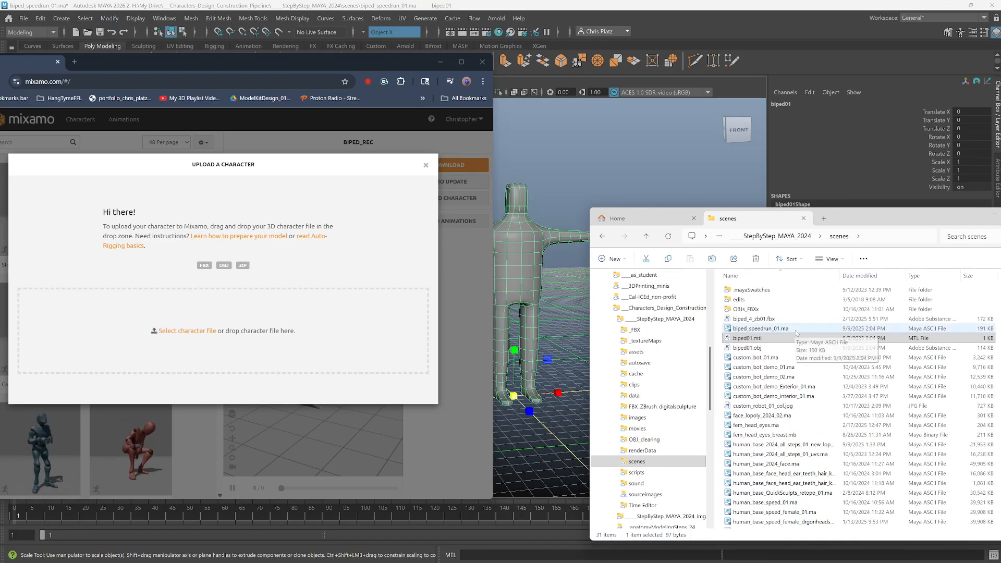
{"action": "left_click", "coordinate": [760, 351]}
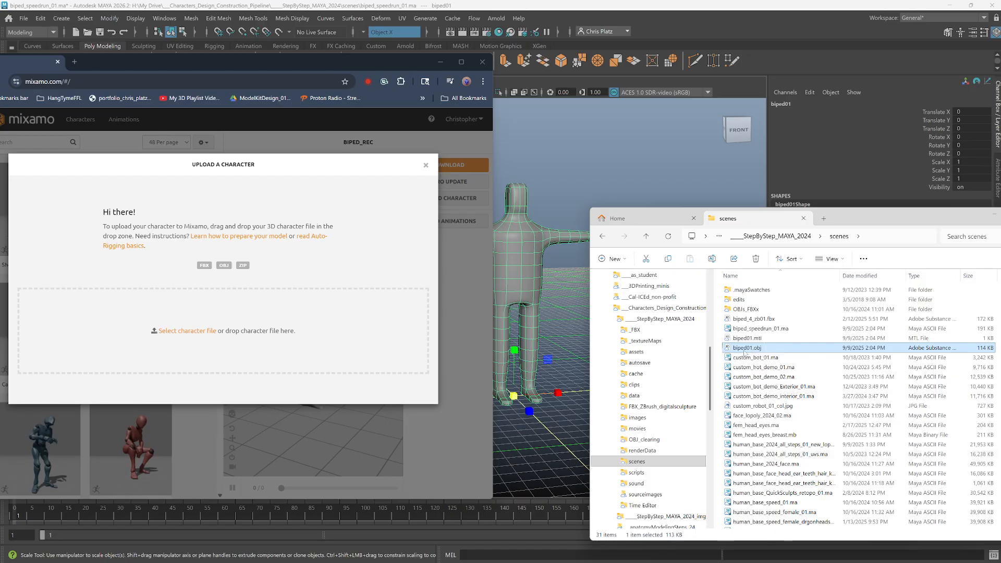
{"action": "left_click_drag", "start_coordinate": [743, 349], "coordinate": [224, 330]}
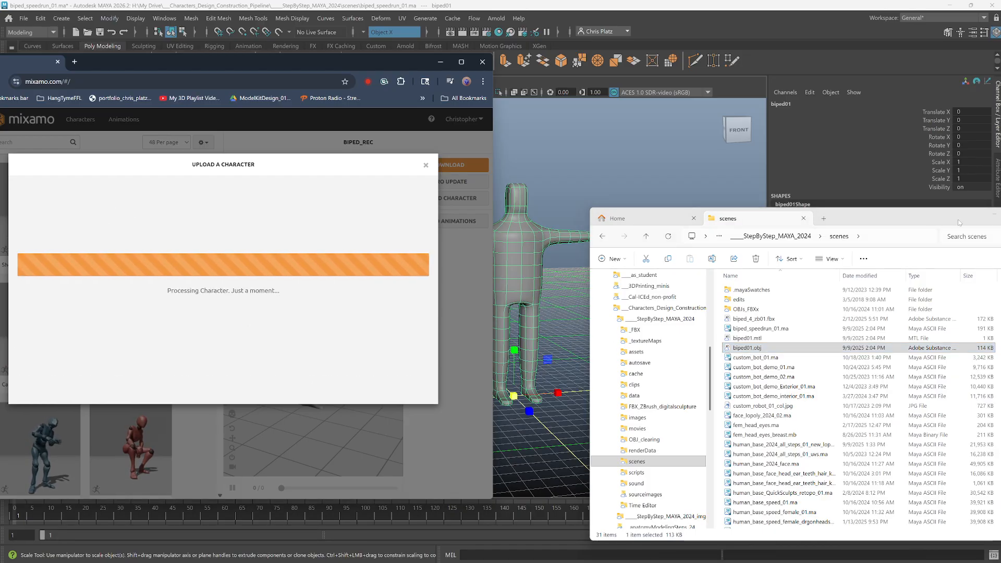
{"action": "left_click_drag", "start_coordinate": [959, 223], "coordinate": [1000, 223]}
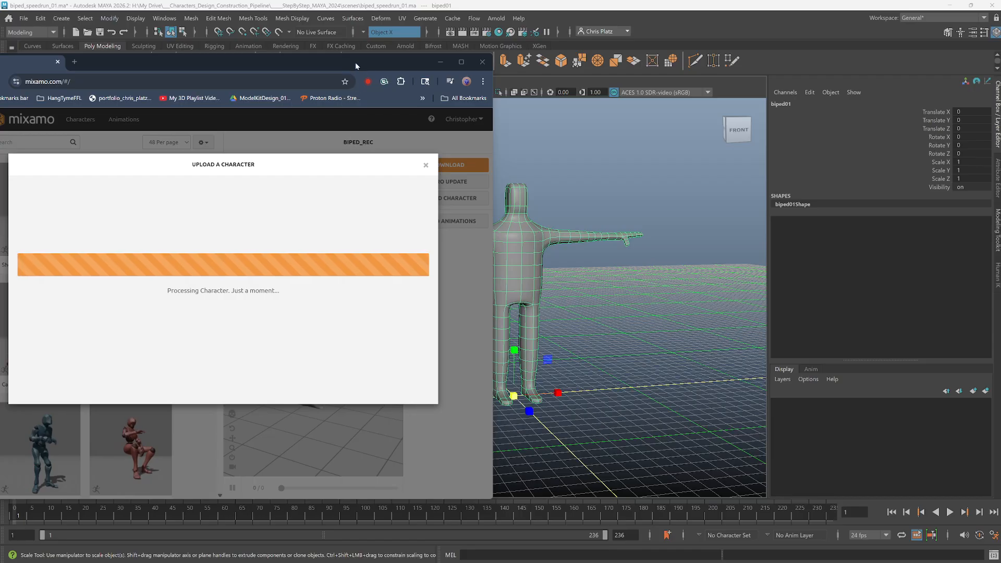
{"action": "left_click_drag", "start_coordinate": [355, 61], "coordinate": [496, 58]}
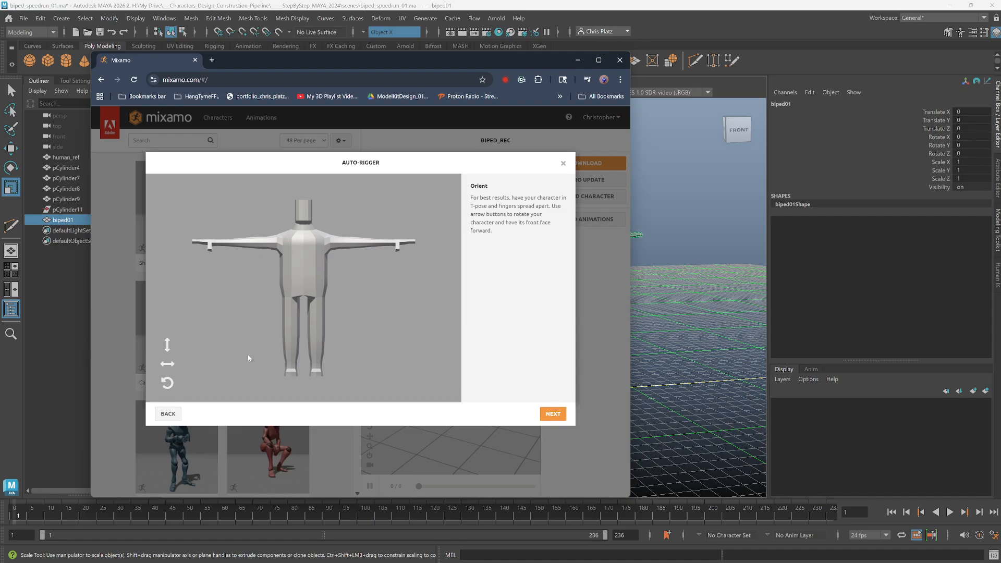
Accept the character's orientation and place the auto-rigger's chin, wrist, elbow, knee and groin markers on the body with symmetry on.
{"action": "left_click", "coordinate": [551, 413]}
{"action": "mouse_move", "coordinate": [202, 293]}
{"action": "left_mouse_down"}
{"action": "mouse_move", "coordinate": [271, 225]}
{"action": "mouse_move", "coordinate": [304, 215]}
{"action": "left_mouse_up"}
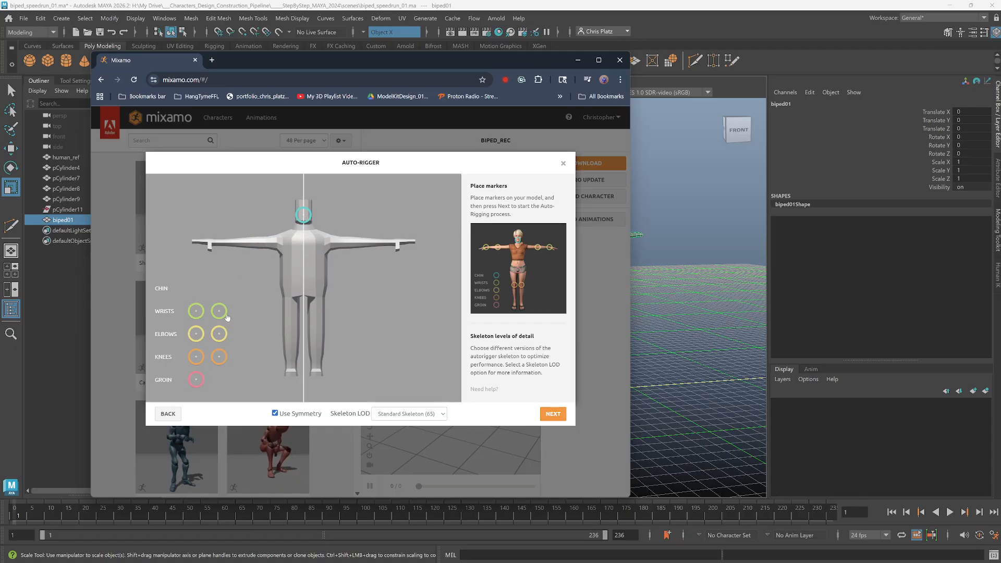
{"action": "left_click_drag", "start_coordinate": [216, 312], "coordinate": [215, 242]}
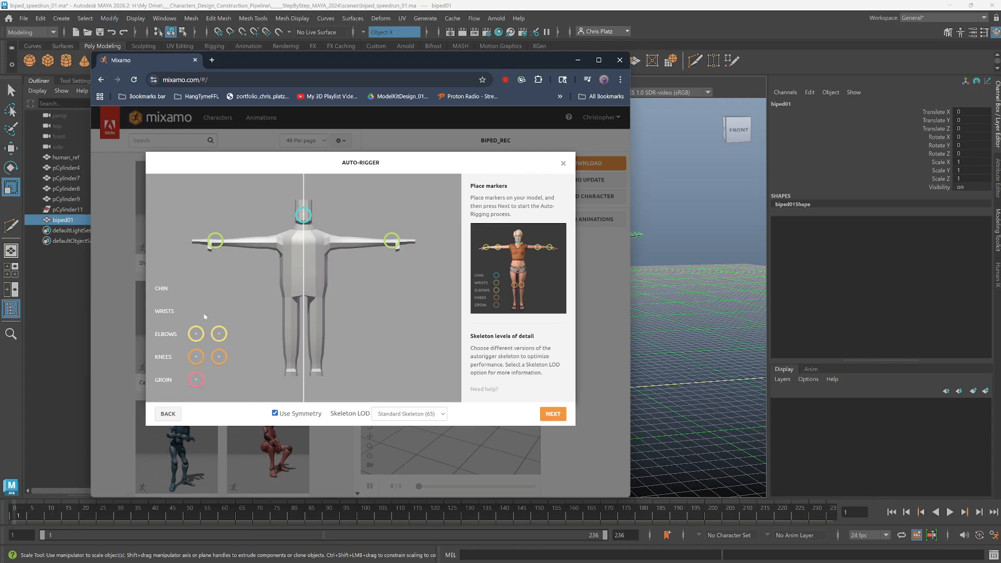
{"action": "mouse_move", "coordinate": [218, 334]}
{"action": "left_mouse_down"}
{"action": "mouse_move", "coordinate": [249, 261]}
{"action": "mouse_move", "coordinate": [246, 242]}
{"action": "left_mouse_up"}
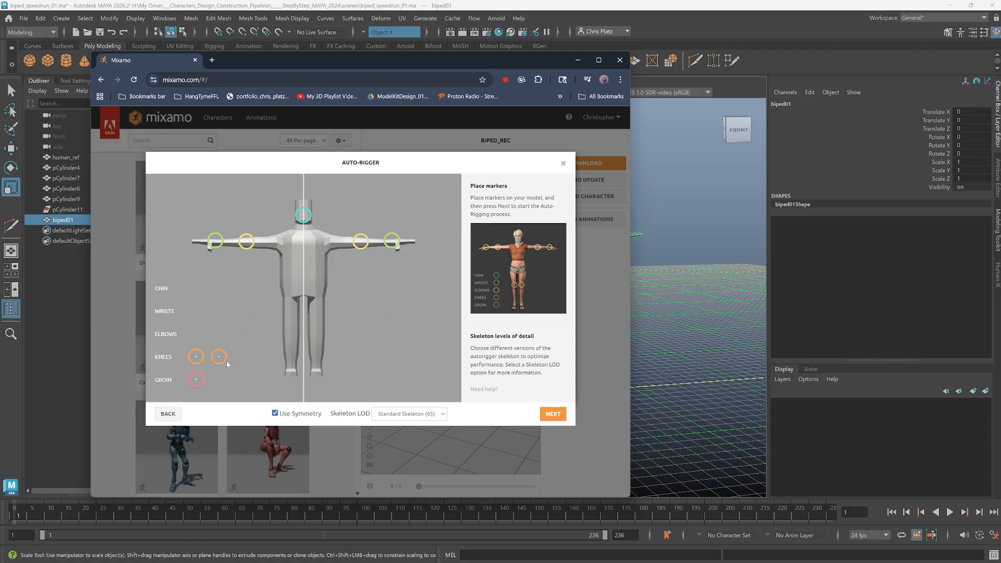
{"action": "left_click_drag", "start_coordinate": [220, 359], "coordinate": [291, 332]}
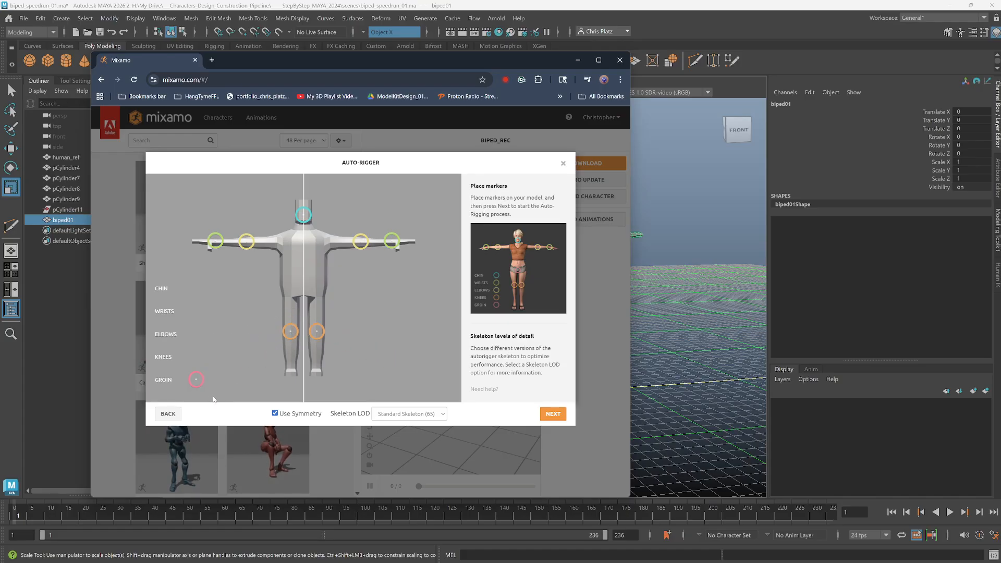
{"action": "left_click_drag", "start_coordinate": [193, 384], "coordinate": [304, 294]}
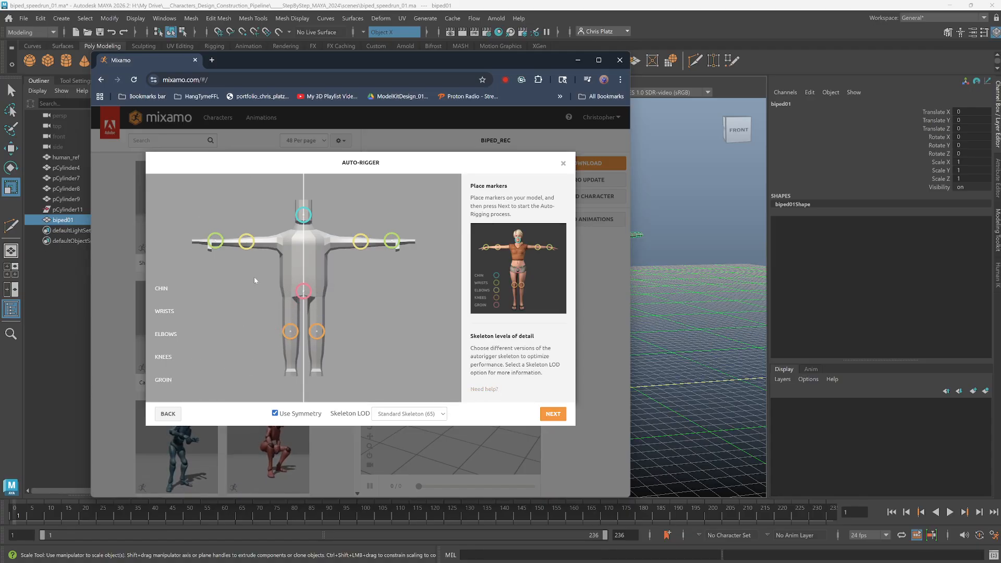
Compare the reduced-finger skeleton options, choose 2 Chain Fingers (41) as the Skeleton LOD and start the auto-rigging.
{"action": "left_click", "coordinate": [442, 415]}
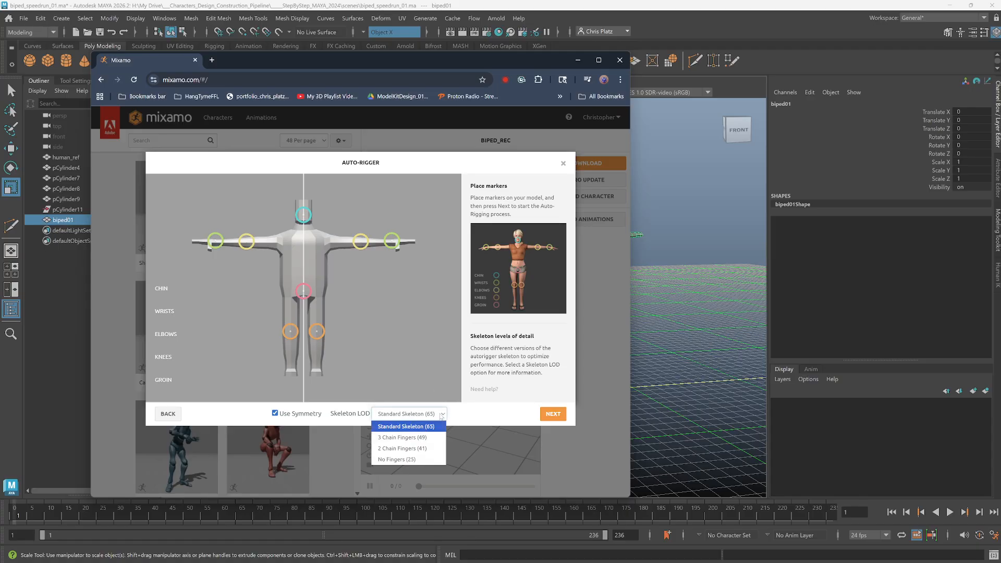
{"action": "left_click", "coordinate": [425, 448]}
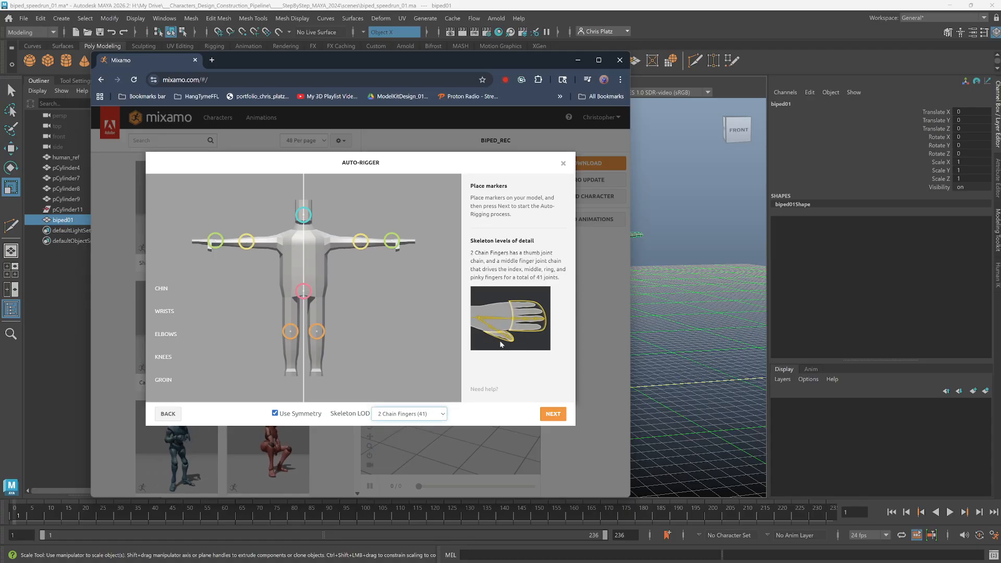
{"action": "left_click", "coordinate": [443, 414]}
{"action": "left_click", "coordinate": [411, 460]}
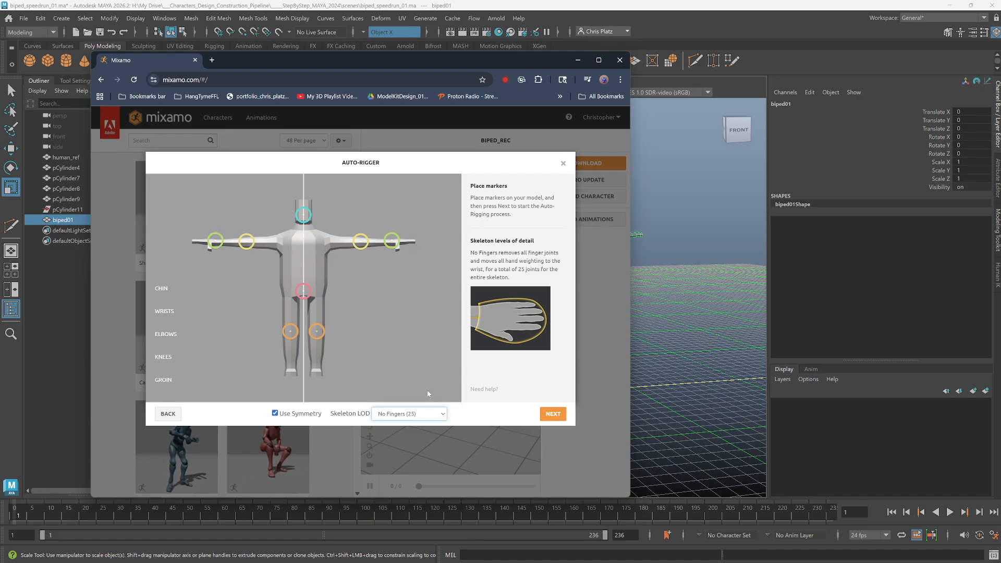
{"action": "left_click", "coordinate": [441, 414]}
{"action": "left_click", "coordinate": [412, 449]}
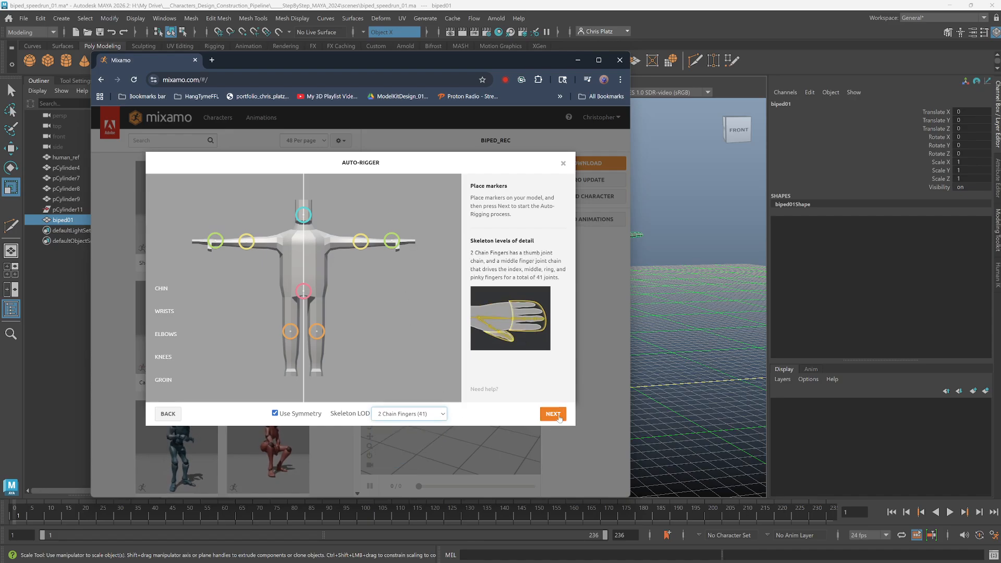
{"action": "left_click", "coordinate": [553, 414]}
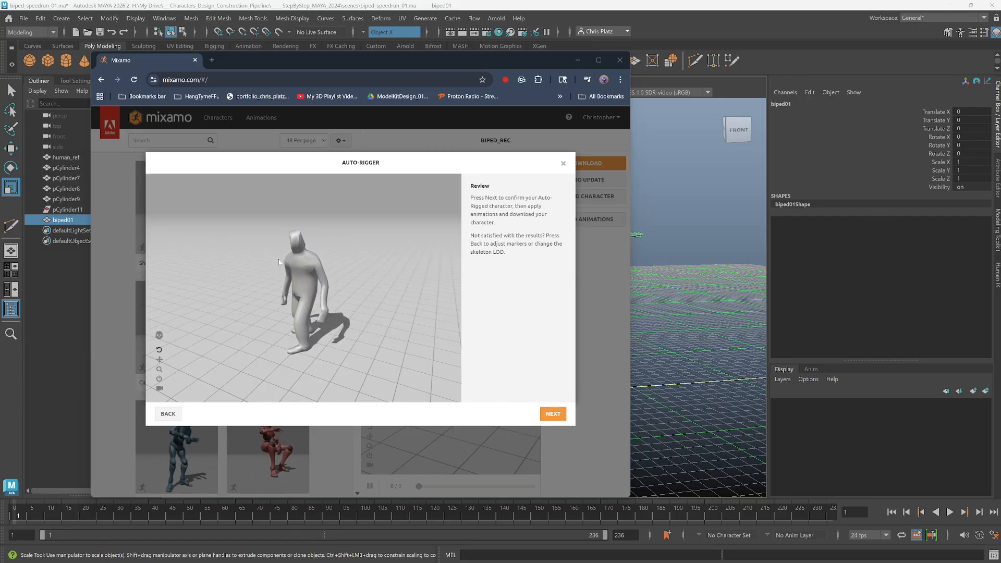
Review the rigged character from several angles and accept it as the replacement for the previous character.
{"action": "mouse_move", "coordinate": [334, 301]}
{"action": "left_mouse_down"}
{"action": "mouse_move", "coordinate": [339, 320]}
{"action": "mouse_move", "coordinate": [329, 318]}
{"action": "left_mouse_up"}
{"action": "left_click_drag", "start_coordinate": [313, 320], "coordinate": [373, 322]}
{"action": "left_click", "coordinate": [554, 415]}
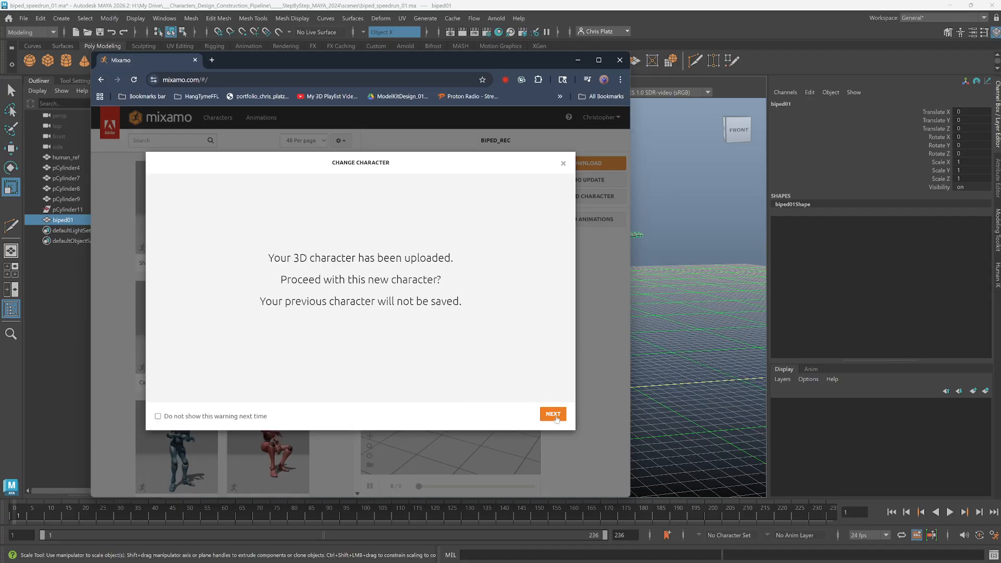
{"action": "left_click", "coordinate": [553, 414]}
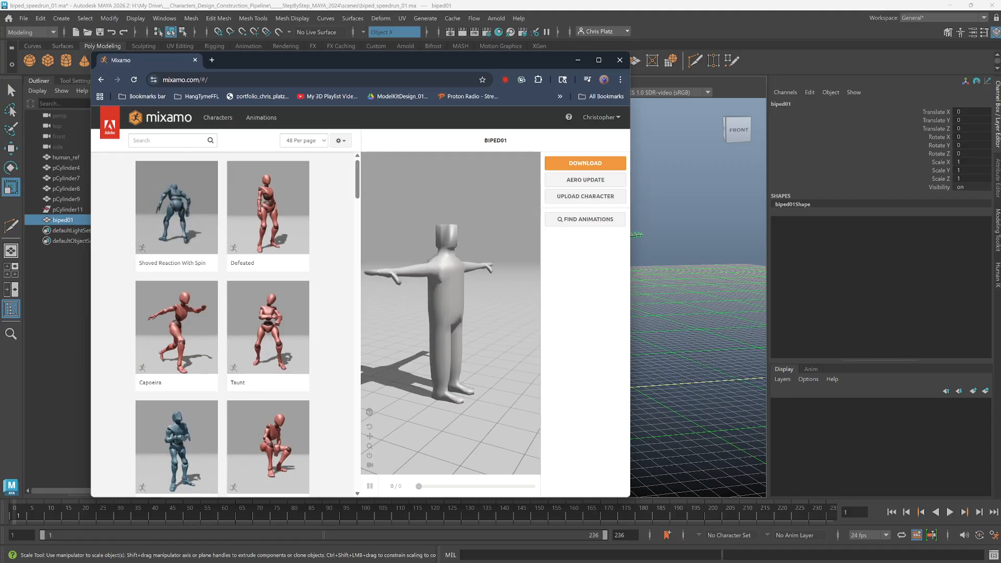
Search the animations for "idle" and preview Standing Idle To Fight Idle and the blue figure's Idle on the character.
{"action": "left_click", "coordinate": [161, 140]}
{"action": "type", "text": "idle"}
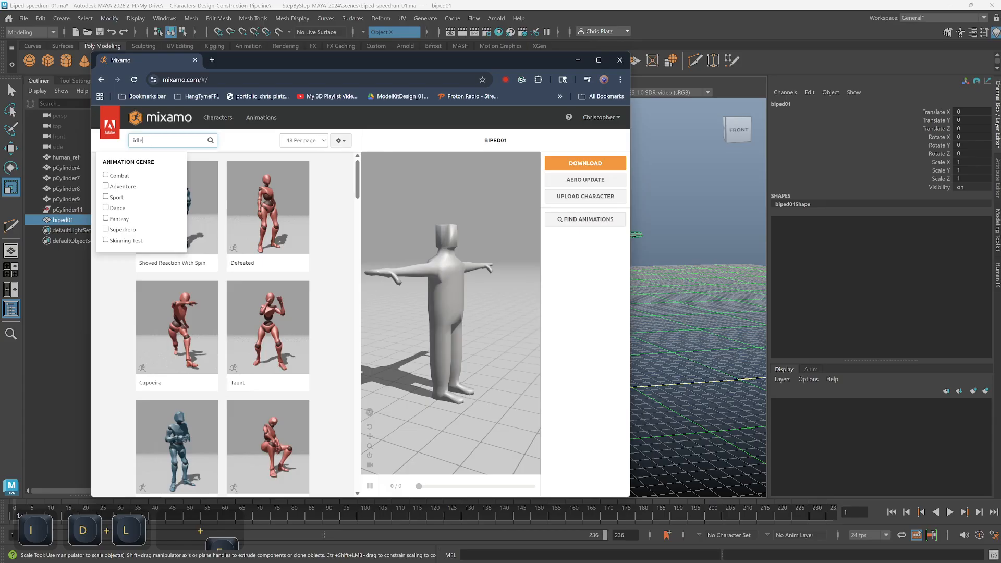
{"action": "key", "text": "Return"}
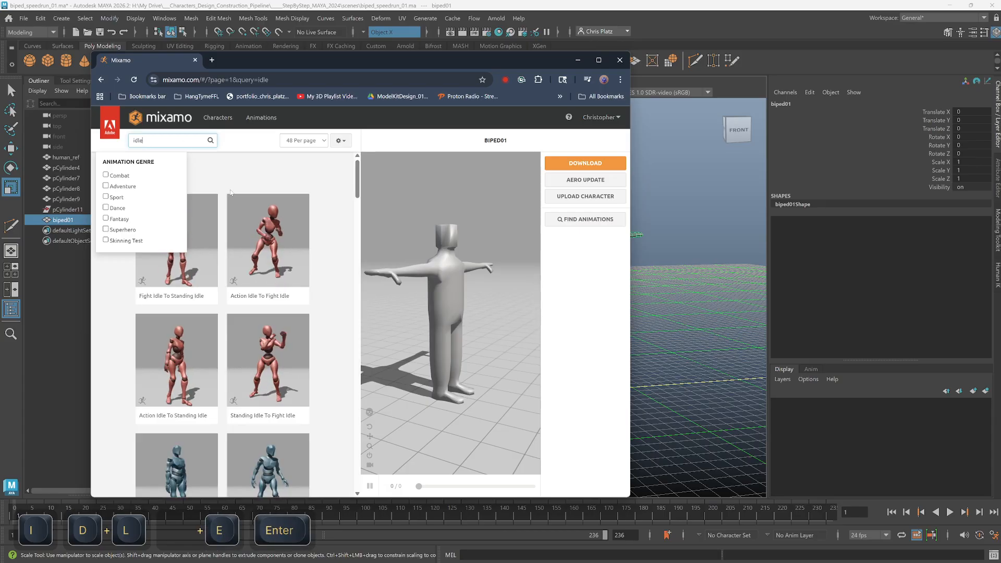
{"action": "left_click", "coordinate": [598, 60]}
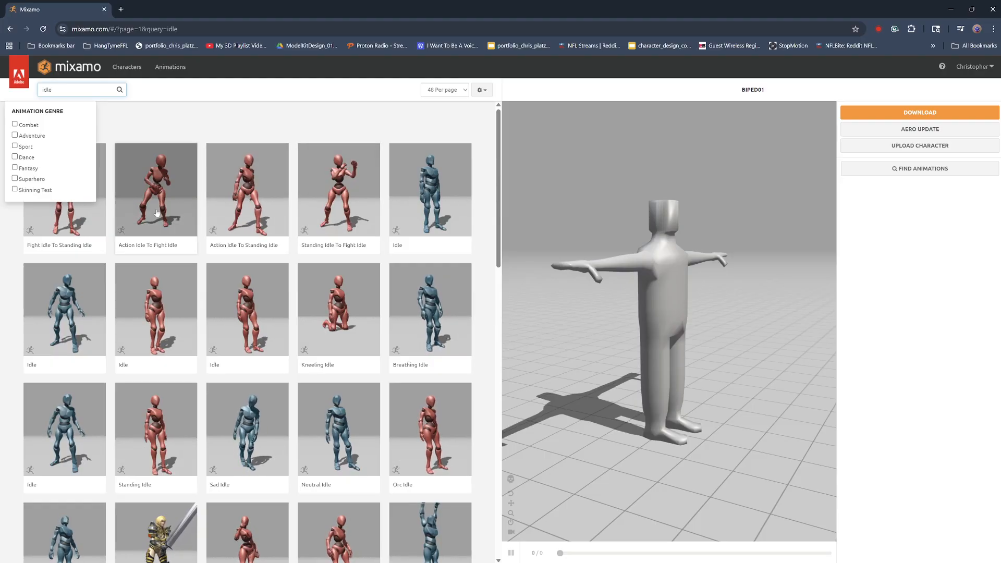
{"action": "left_click", "coordinate": [344, 198]}
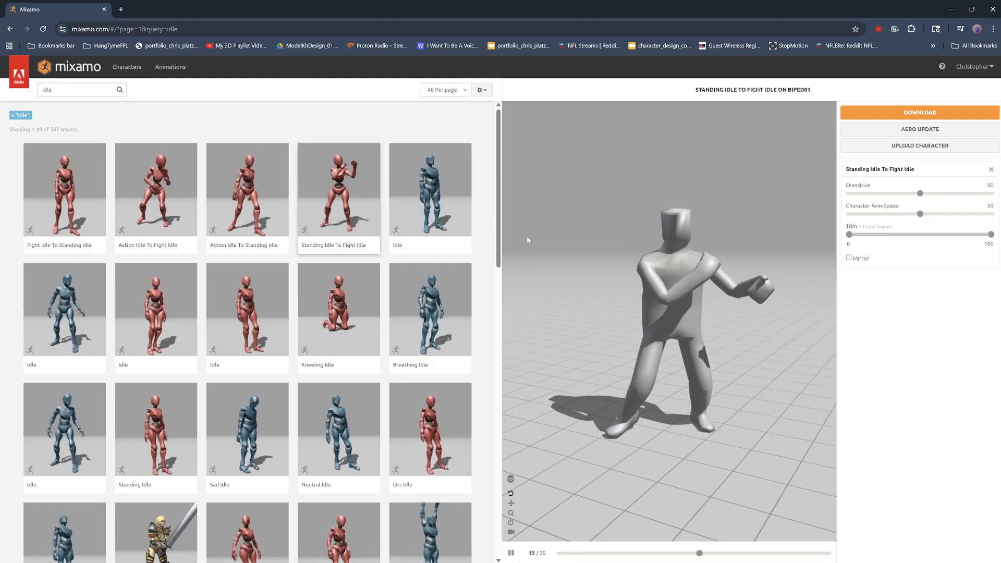
{"action": "left_click", "coordinate": [442, 202]}
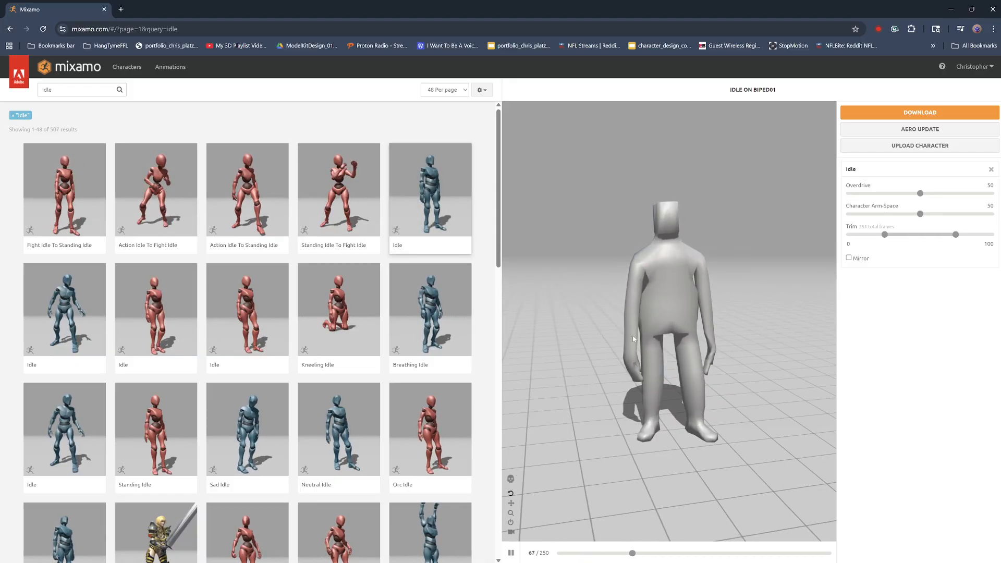
Look further through the idle animations and preview Neutral Idle on the character.
{"action": "scroll", "coordinate": [332, 411], "scroll_direction": "down", "scroll_amount": 1}
{"action": "scroll", "coordinate": [333, 411], "scroll_direction": "down", "scroll_amount": 4}
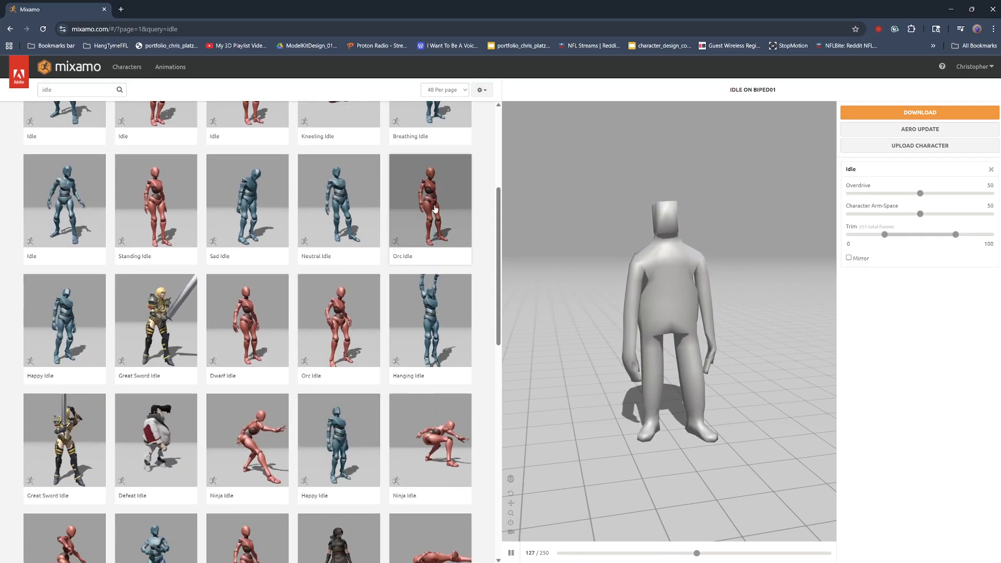
{"action": "left_click", "coordinate": [329, 209]}
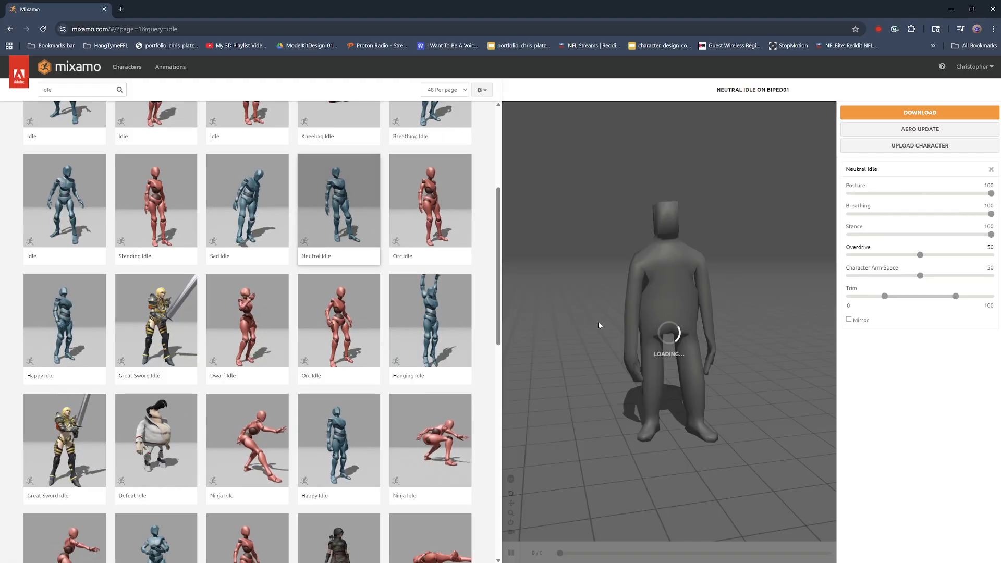
{"action": "left_click_drag", "start_coordinate": [611, 458], "coordinate": [647, 428]}
Apply the standing Ninja Idle animation to the character and inspect its motion from different angles.
{"action": "left_click", "coordinate": [247, 443]}
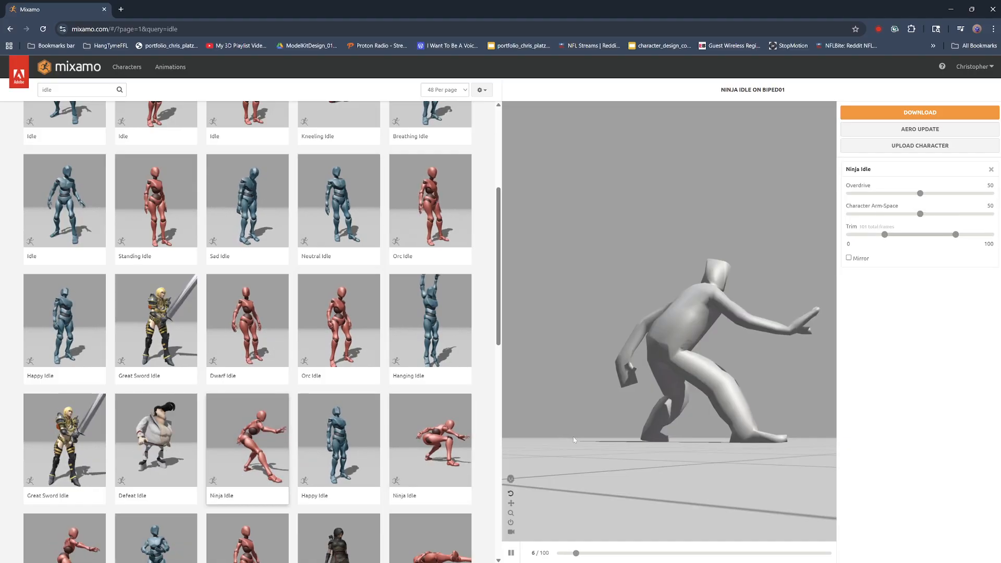
{"action": "left_click_drag", "start_coordinate": [690, 400], "coordinate": [595, 402]}
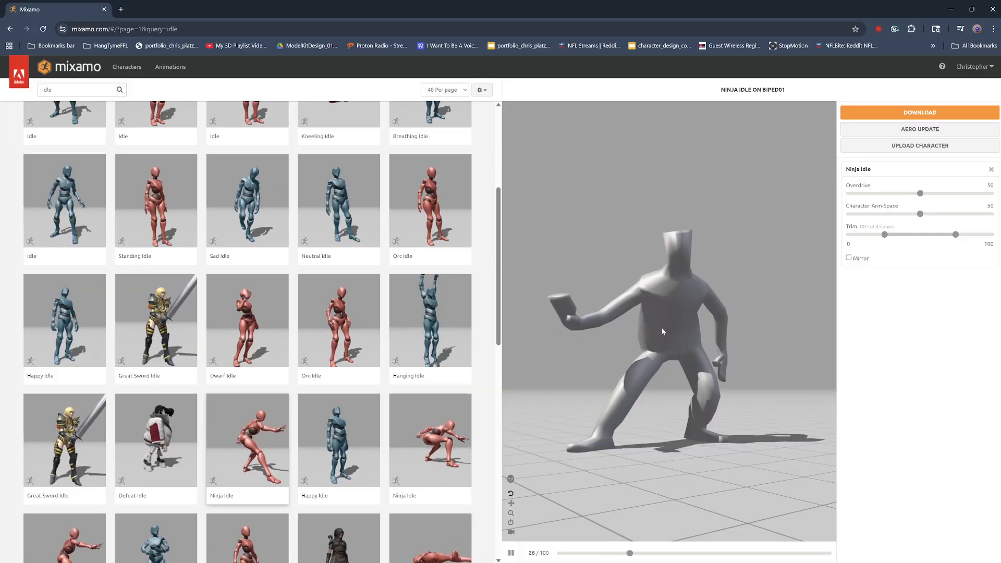
{"action": "left_click_drag", "start_coordinate": [583, 338], "coordinate": [615, 364]}
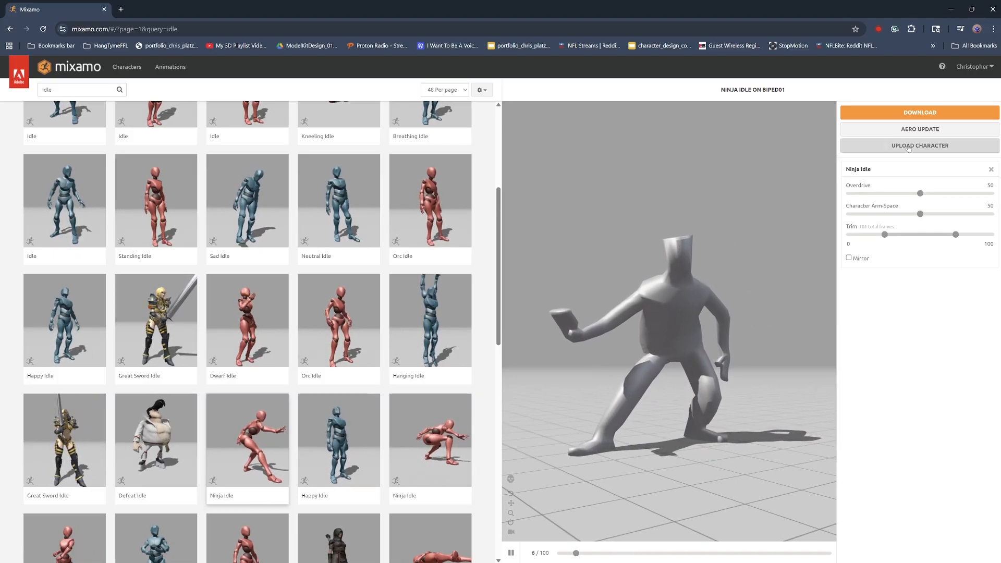
Download the animated character as FBX Binary with skin, 30 frames per second and no keyframe reduction, and show the file in its folder.
{"action": "left_click", "coordinate": [913, 113]}
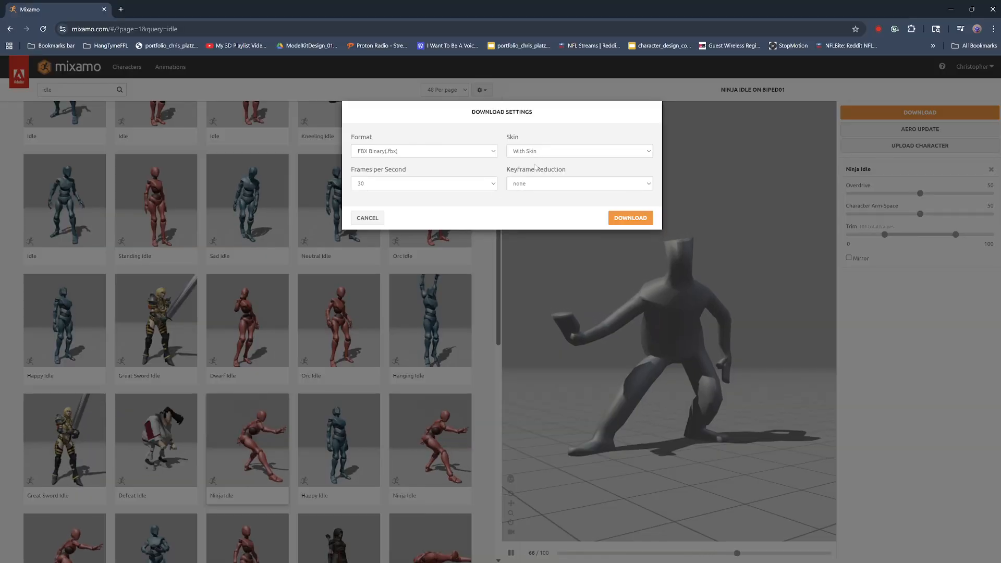
{"action": "left_click", "coordinate": [642, 218]}
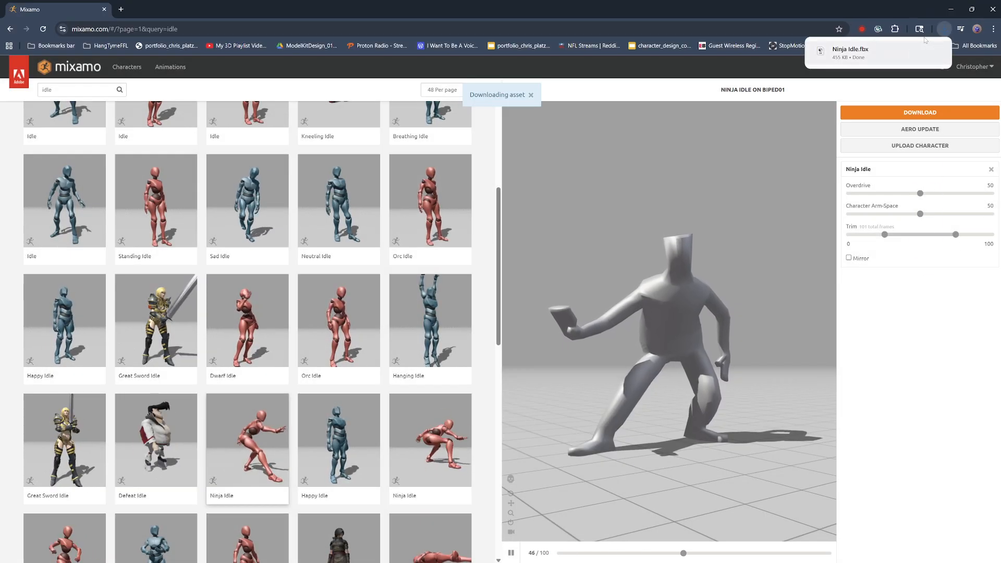
{"action": "left_click", "coordinate": [920, 51]}
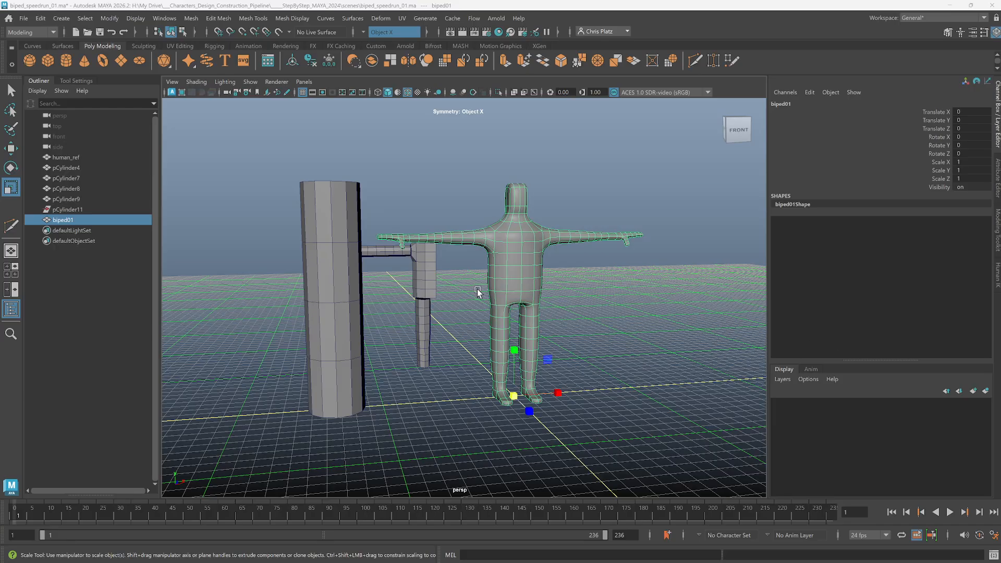
In Maya, select the biped01 mesh and assign it to a new display layer.
{"action": "left_click", "coordinate": [477, 292]}
{"action": "left_click", "coordinate": [519, 343]}
{"action": "key", "text": "w"}
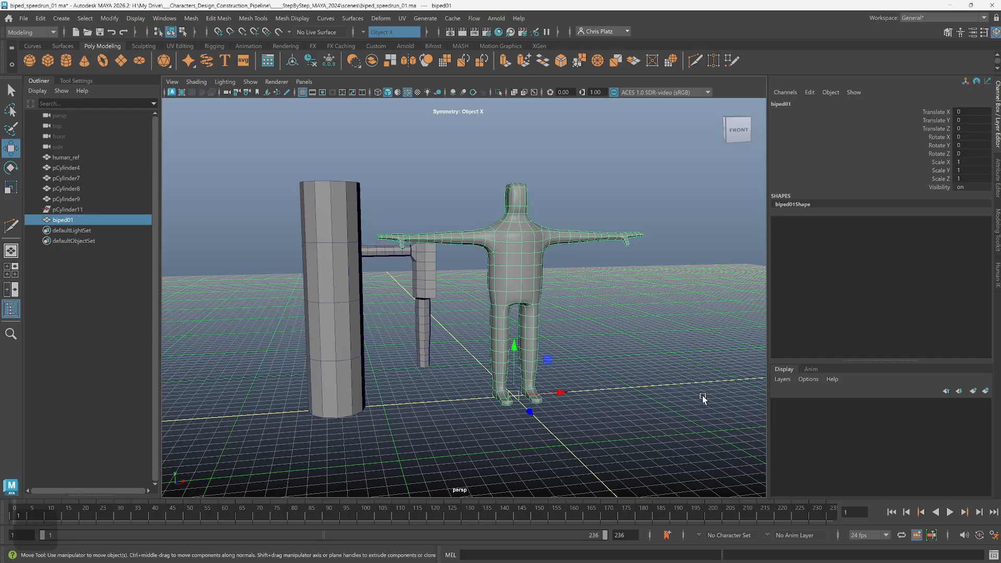
{"action": "left_click", "coordinate": [986, 391]}
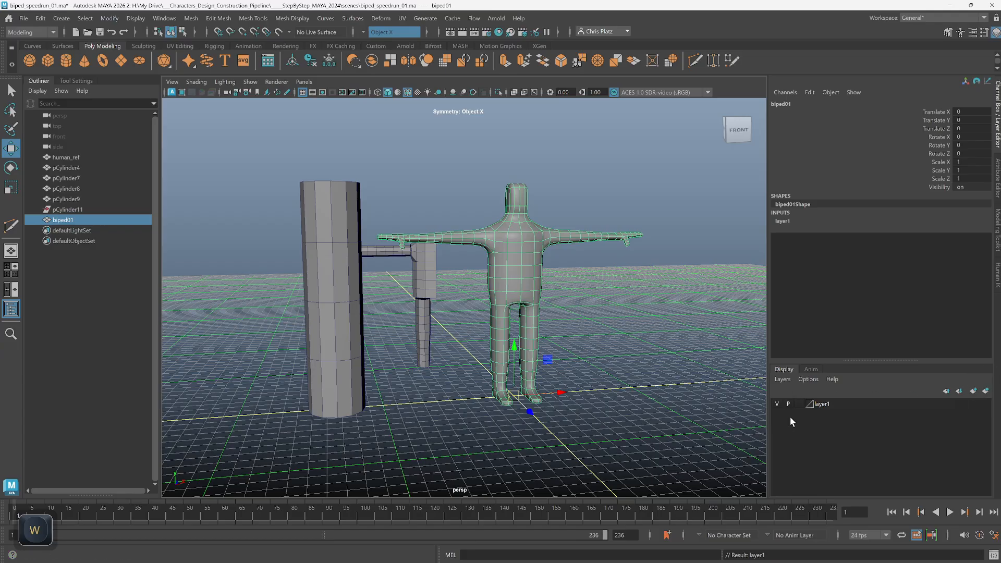
Name the new display layer biped_01lay and hide it.
{"action": "double_click", "coordinate": [833, 403]}
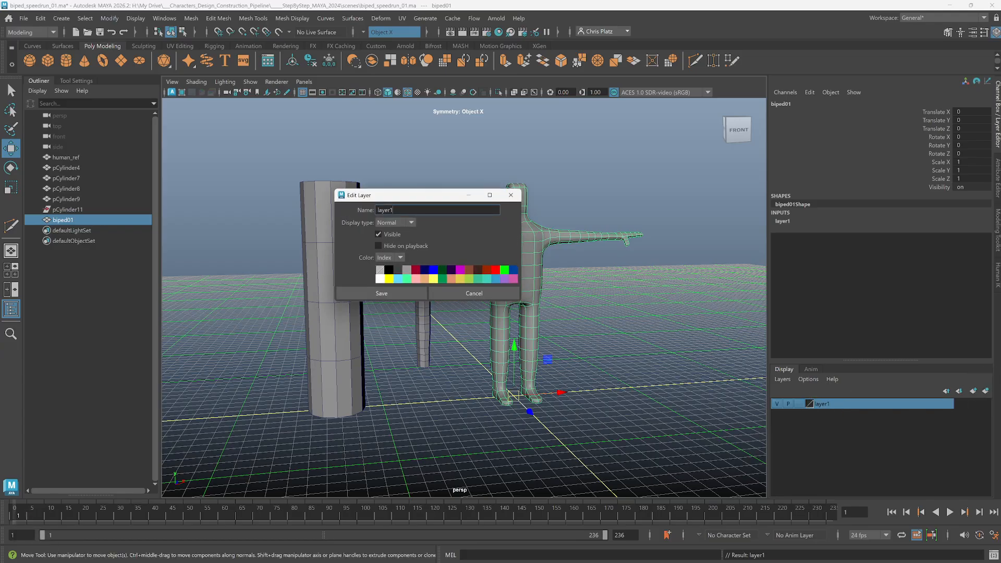
{"action": "type", "text": "biped"}
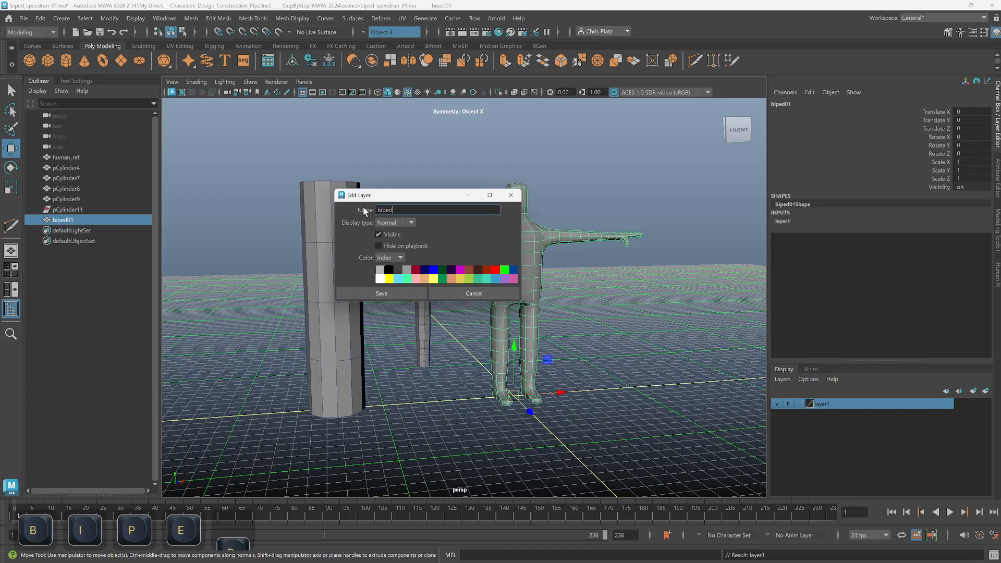
{"action": "type", "text": "_01"}
{"action": "key", "text": "Return"}
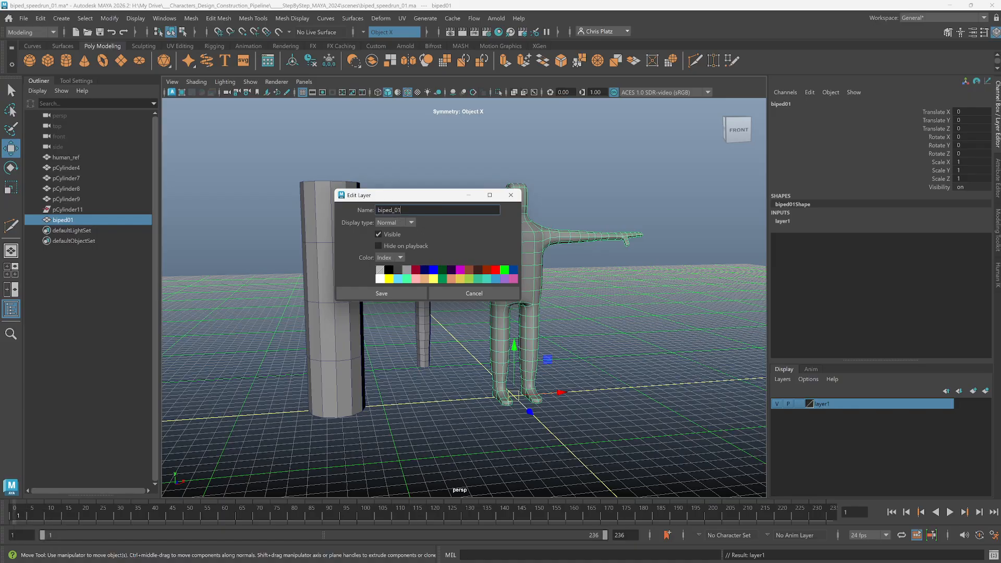
{"action": "type", "text": "lay"}
{"action": "key", "text": "Return"}
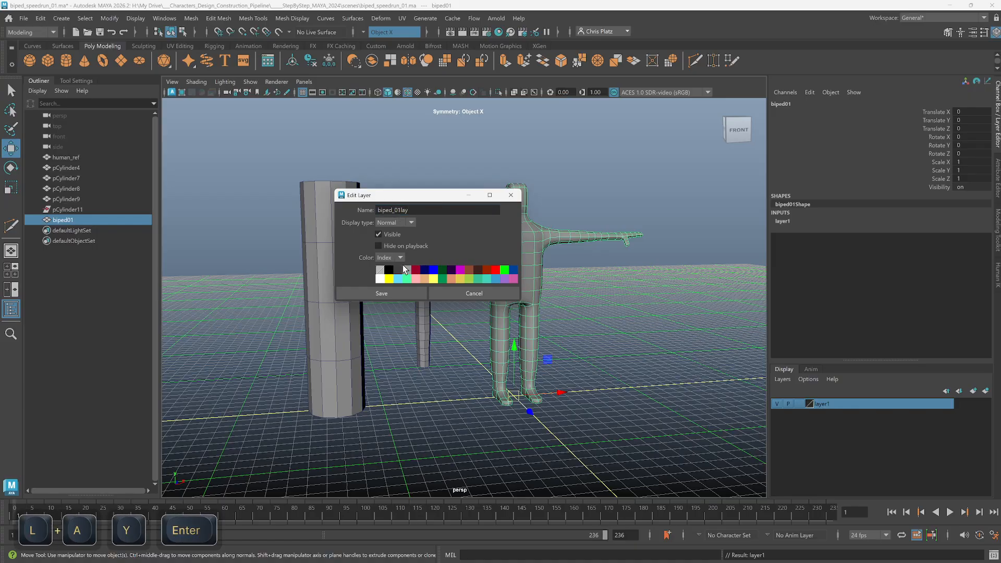
{"action": "left_click", "coordinate": [382, 295]}
{"action": "left_click", "coordinate": [776, 404]}
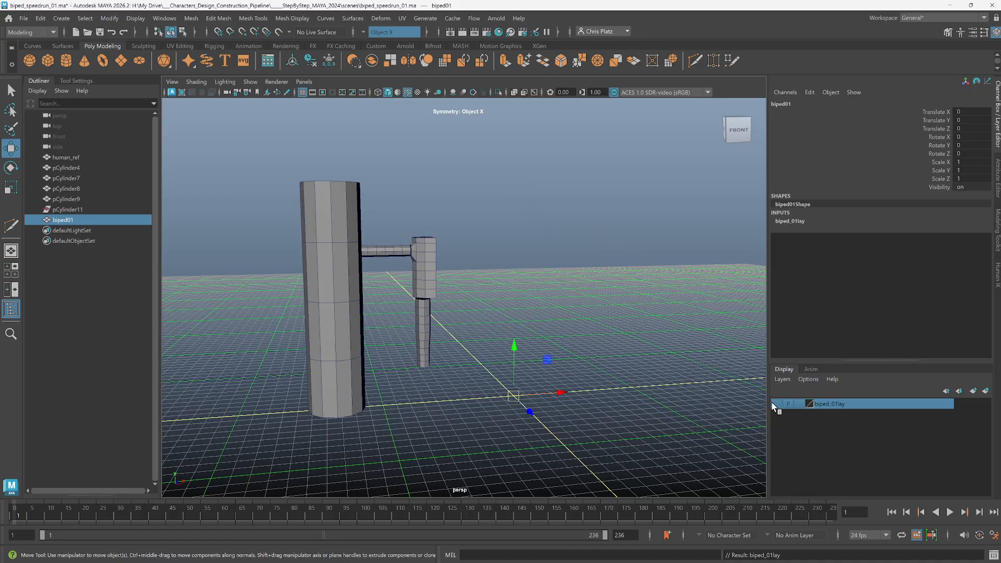
Try to import Ninja Idle.fbx from the Downloads folder into the Maya scene with the original mesh hidden.
{"action": "key", "text": "alt+Tab"}
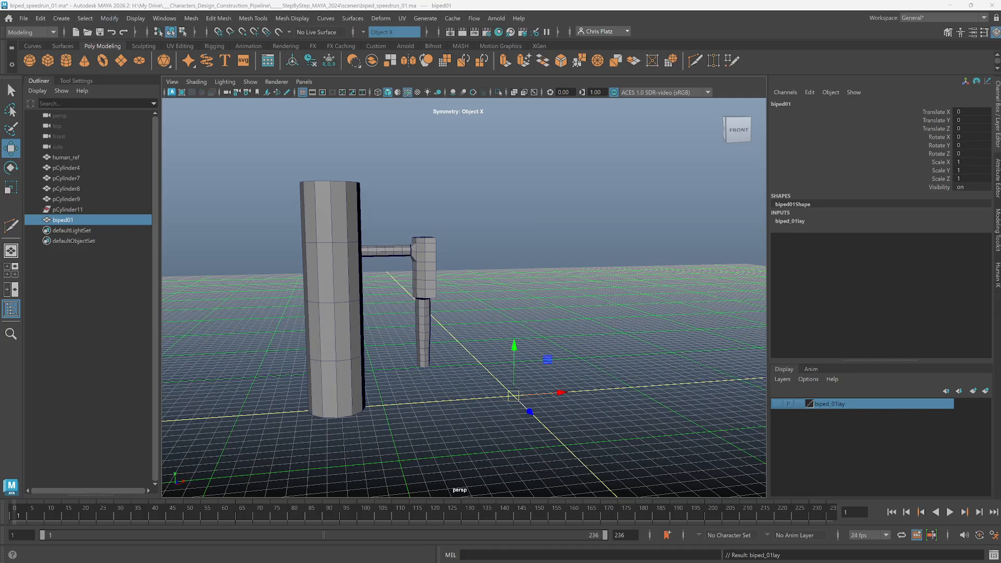
{"action": "key", "text": "alt+Tab"}
{"action": "left_click_drag", "start_coordinate": [896, 178], "coordinate": [587, 314]}
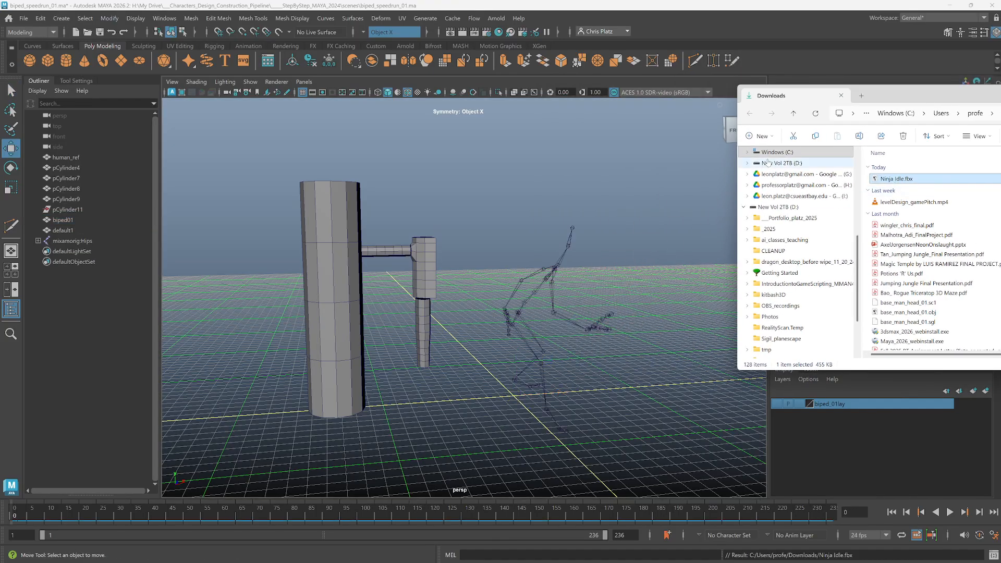
Return to Mixamo and check the Format, Skin and Keyframe Reduction options in the Ninja Idle download settings.
{"action": "key", "text": "alt+Tab"}
{"action": "key", "text": "alt+Tab"}
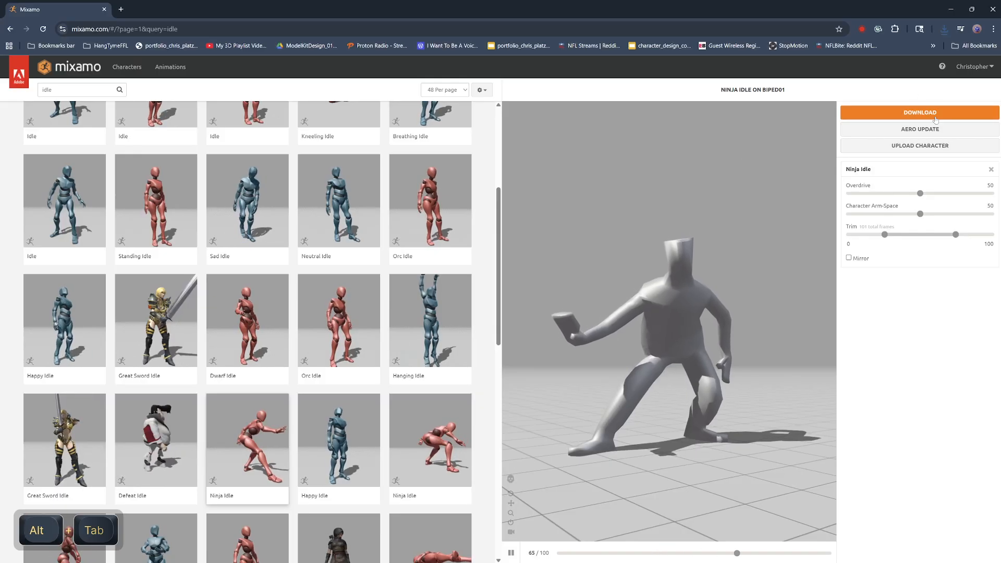
{"action": "left_click", "coordinate": [940, 113]}
{"action": "left_click", "coordinate": [536, 183]}
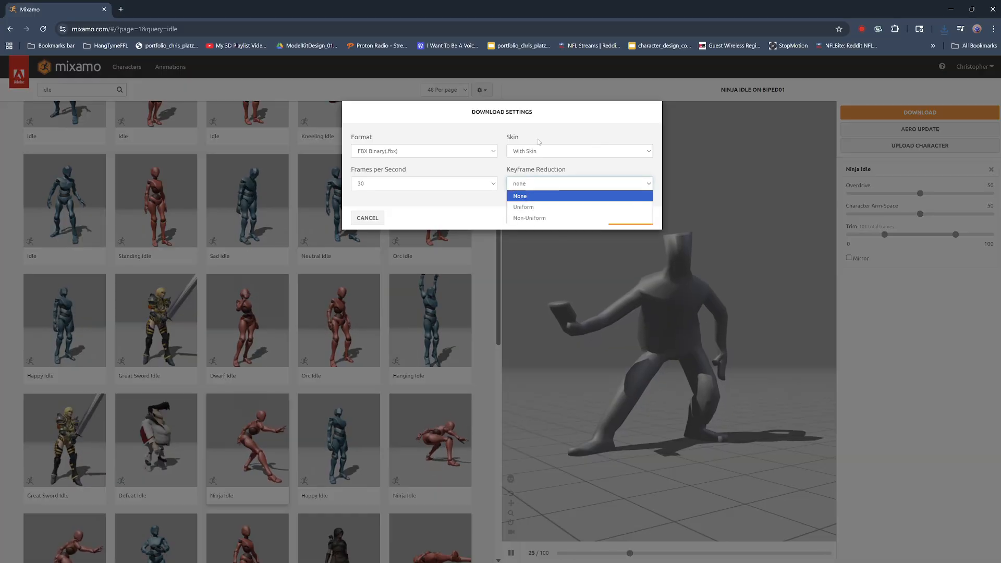
{"action": "left_click", "coordinate": [578, 151]}
{"action": "left_click", "coordinate": [442, 152]}
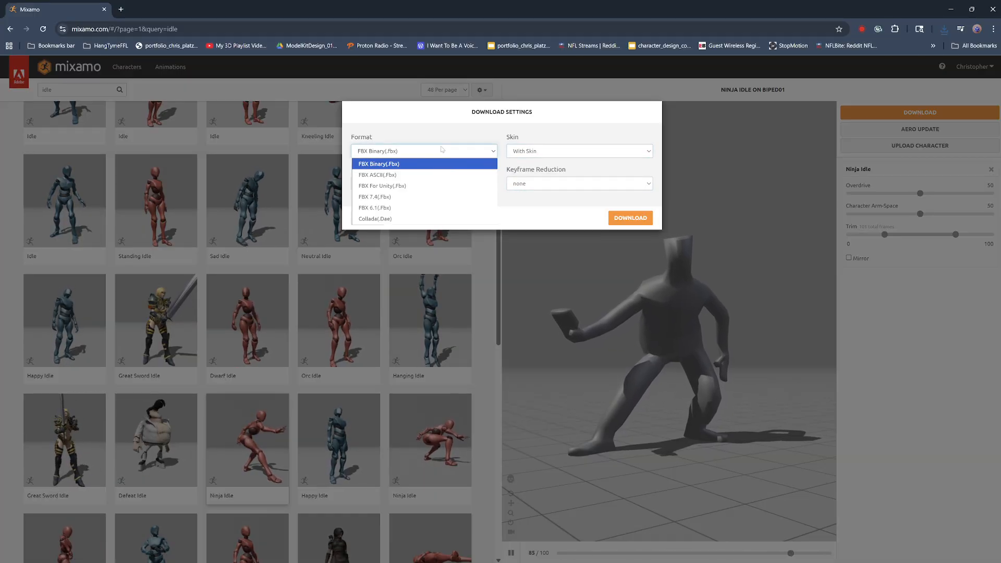
{"action": "left_click", "coordinate": [515, 210]}
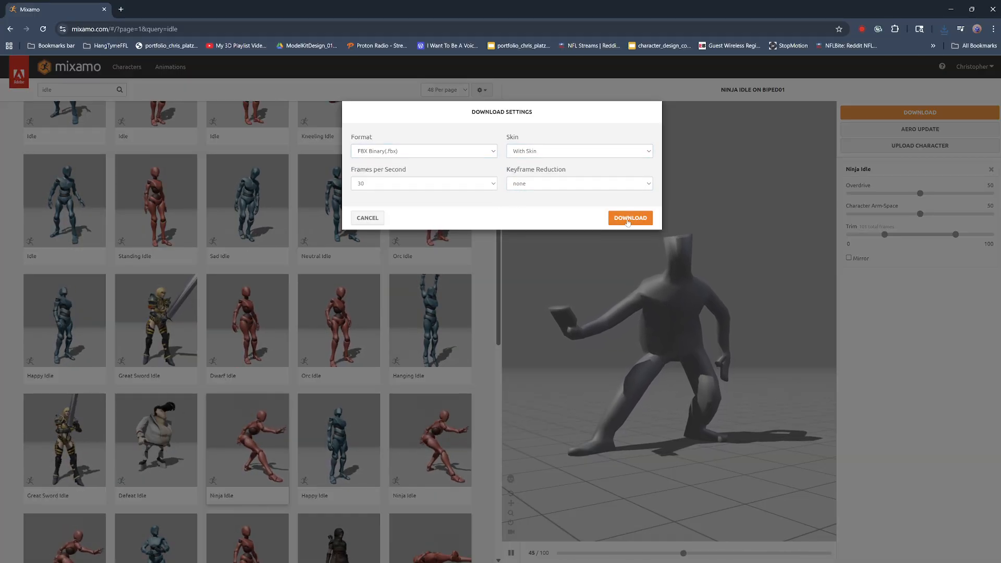
{"action": "left_click_drag", "start_coordinate": [1000, 93], "coordinate": [1000, 95]}
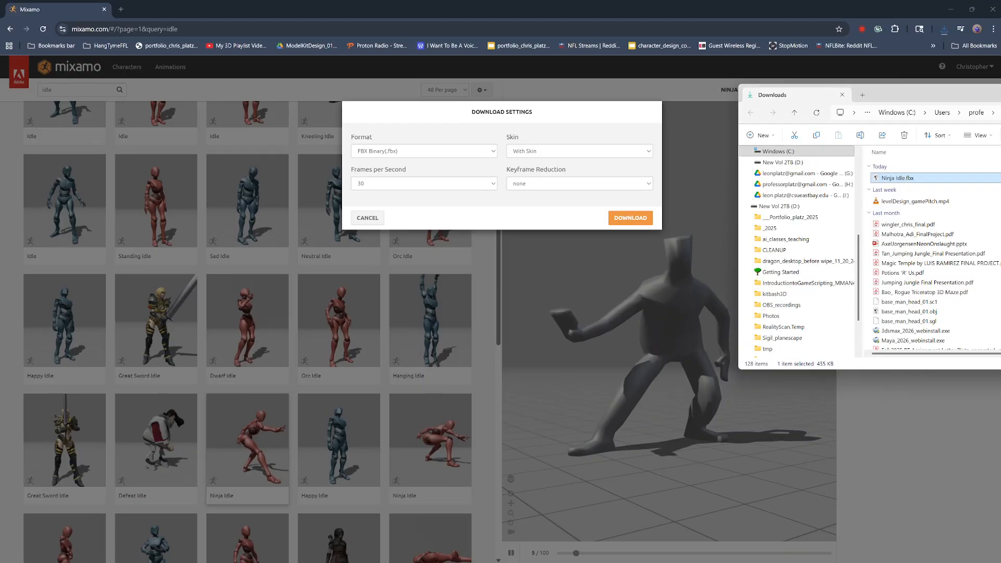
Switch to Maya and import Ninja Idle.fbx from the Downloads folder into the scene alongside the biped02 mesh.
{"action": "key", "text": "alt+Tab"}
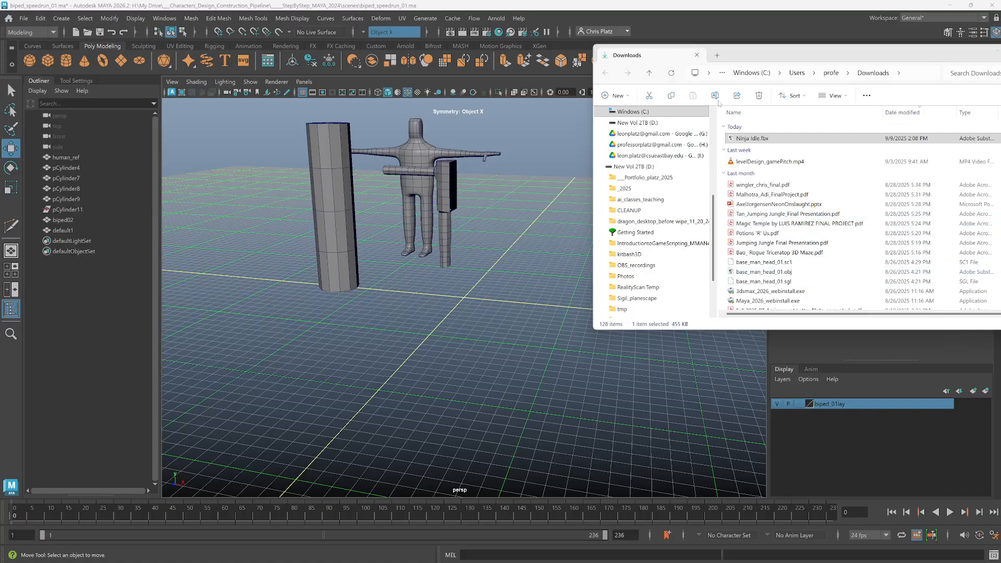
{"action": "left_click", "coordinate": [739, 140]}
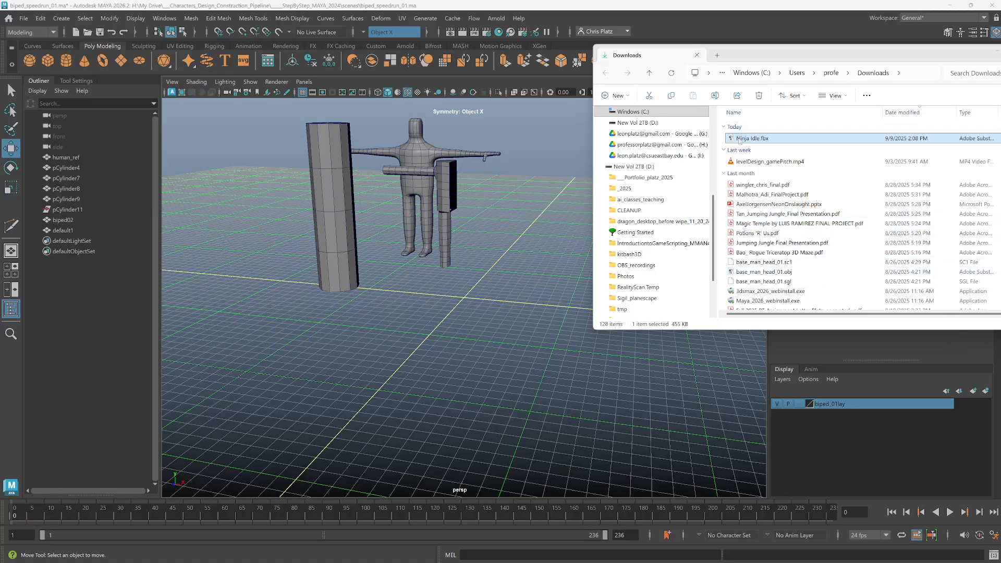
{"action": "left_click", "coordinate": [395, 185]}
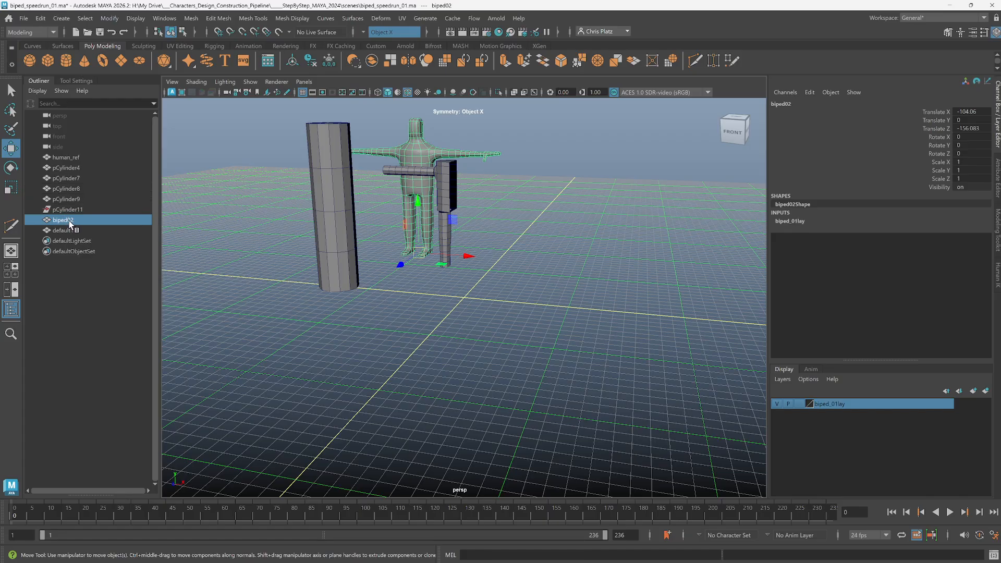
{"action": "key", "text": "alt+Tab"}
{"action": "key", "text": "alt+Tab"}
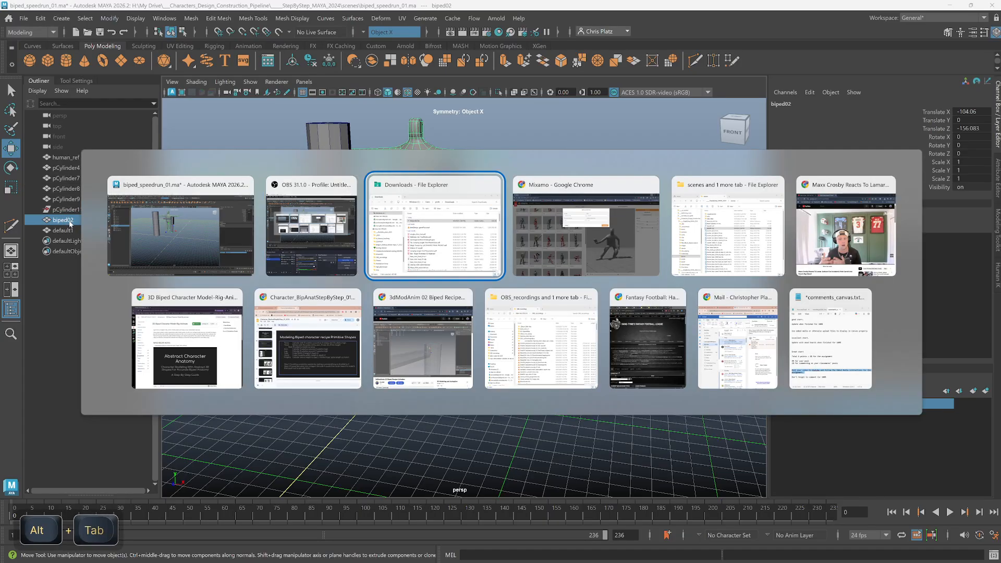
{"action": "left_click_drag", "start_coordinate": [761, 144], "coordinate": [508, 327]}
{"action": "left_click", "coordinate": [469, 307]}
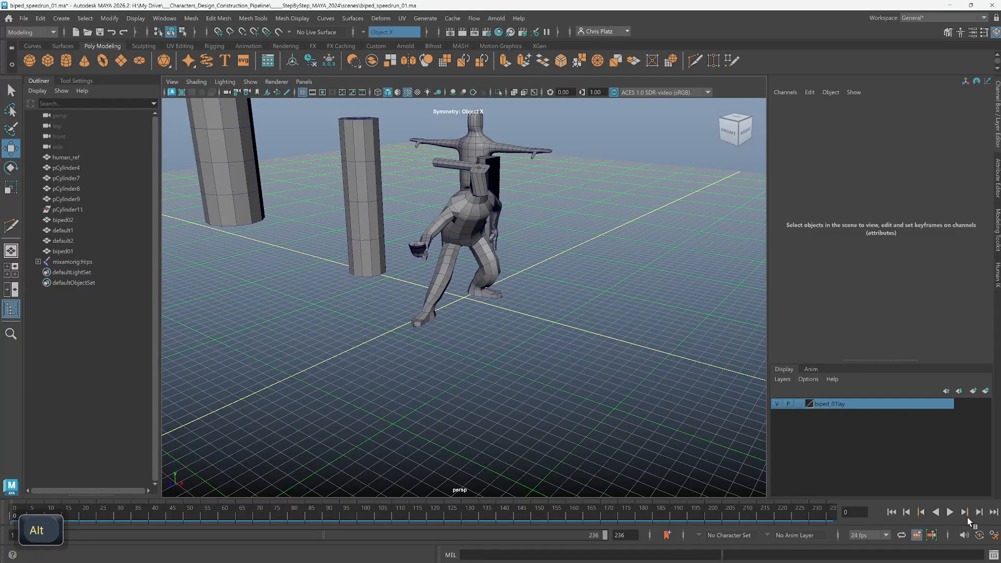
Play the imported animation, compare the Play every frame and 24 fps x 1 playback speeds in the Time Slider preferences, and view the character's side.
{"action": "left_click_drag", "start_coordinate": [297, 282], "coordinate": [540, 413], "text": "alt"}
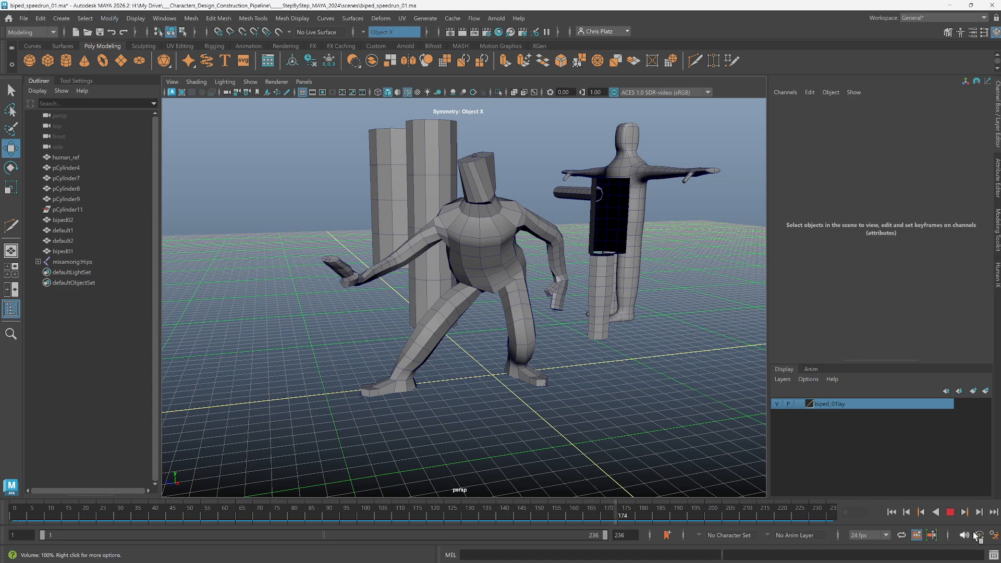
{"action": "left_click", "coordinate": [994, 536]}
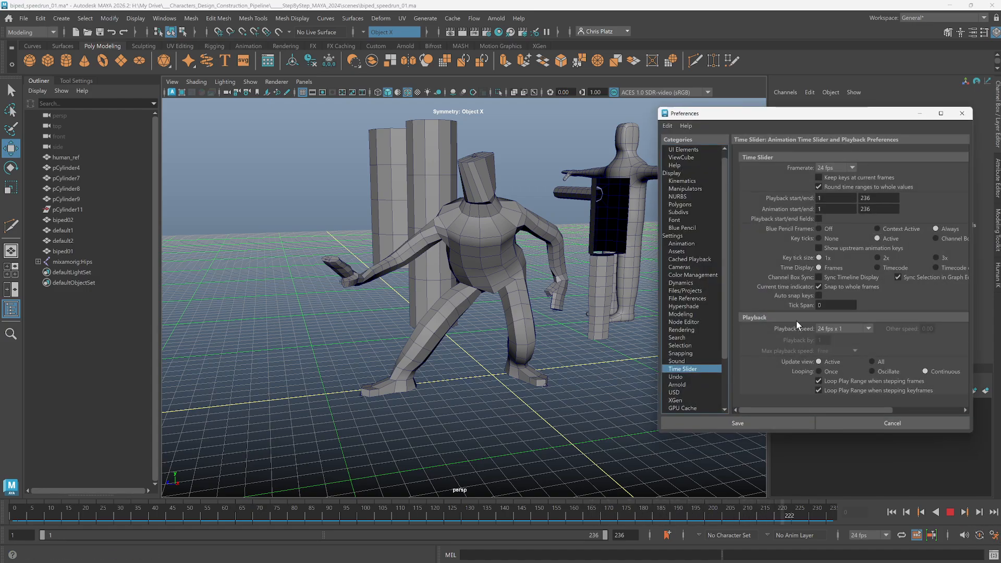
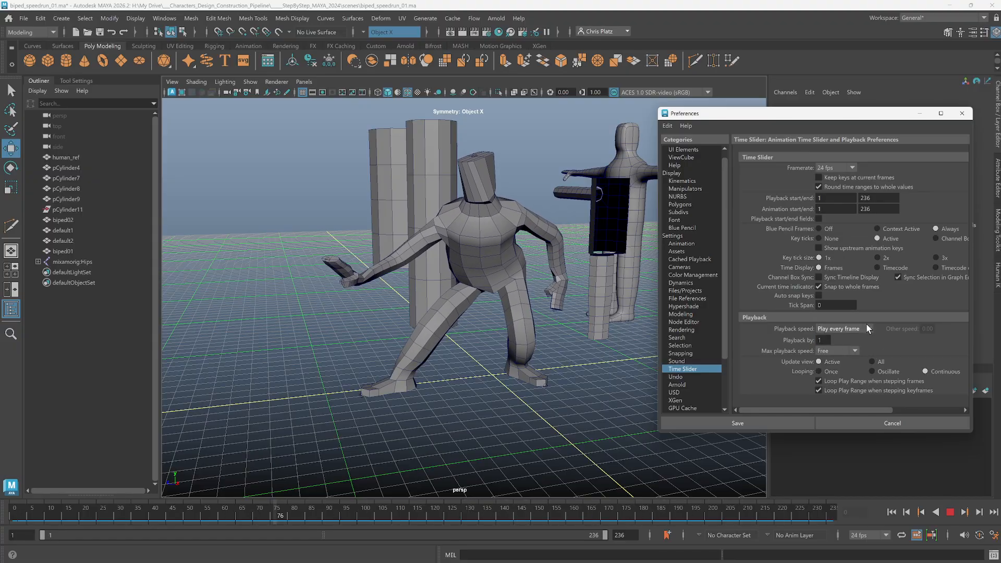
{"action": "left_click", "coordinate": [866, 326]}
{"action": "left_click", "coordinate": [855, 346]}
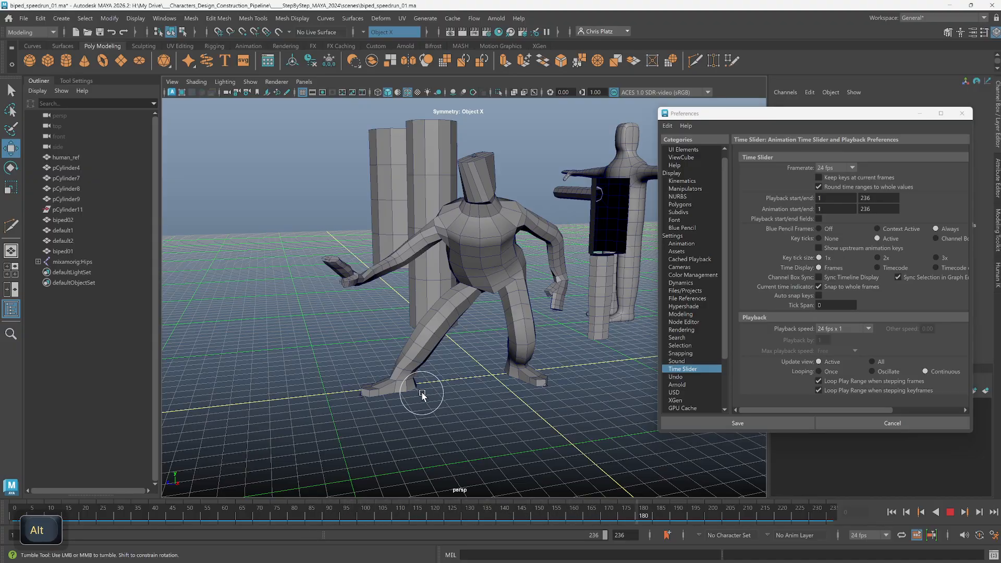
{"action": "left_click_drag", "start_coordinate": [425, 402], "coordinate": [439, 425], "text": "alt"}
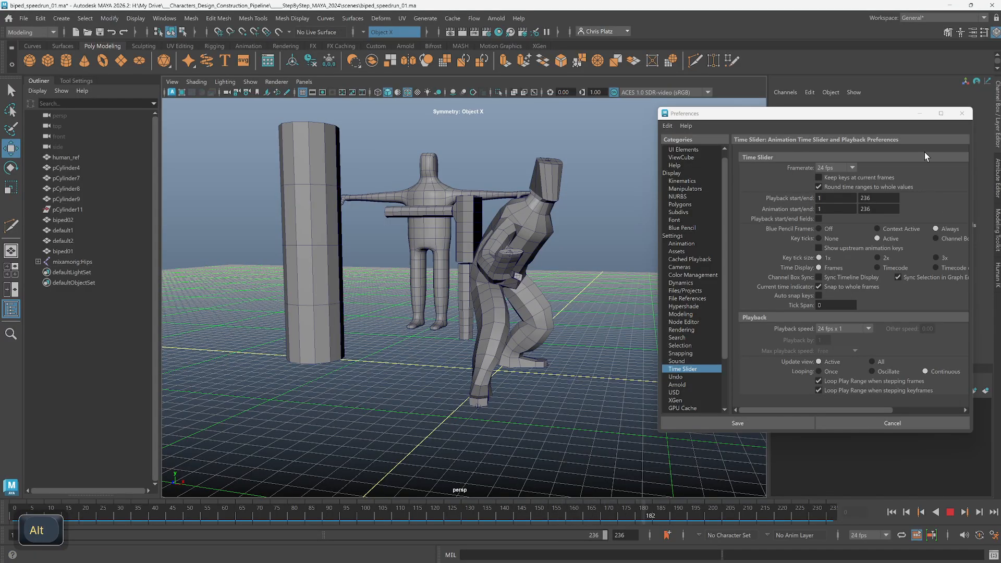
{"action": "left_click", "coordinate": [961, 113]}
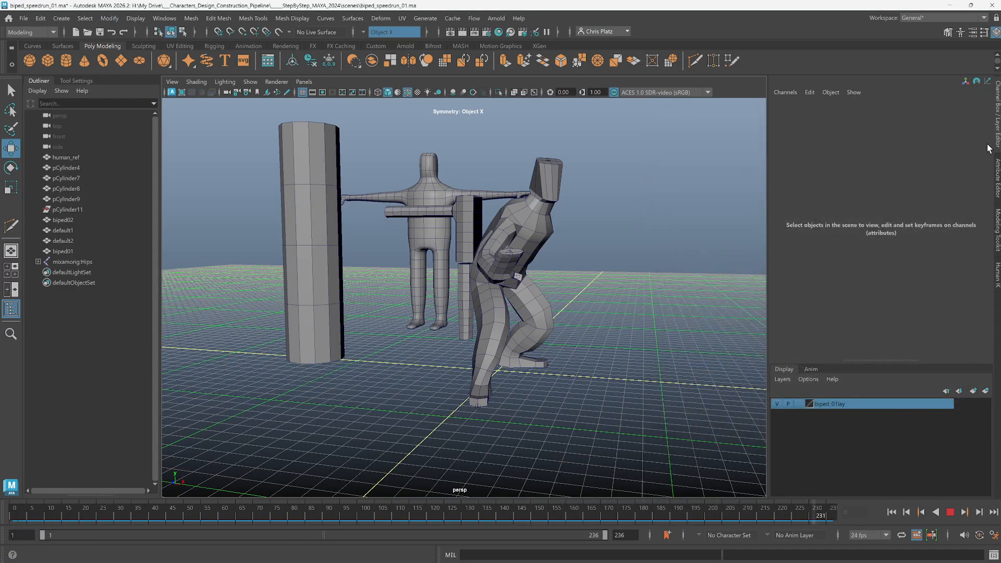